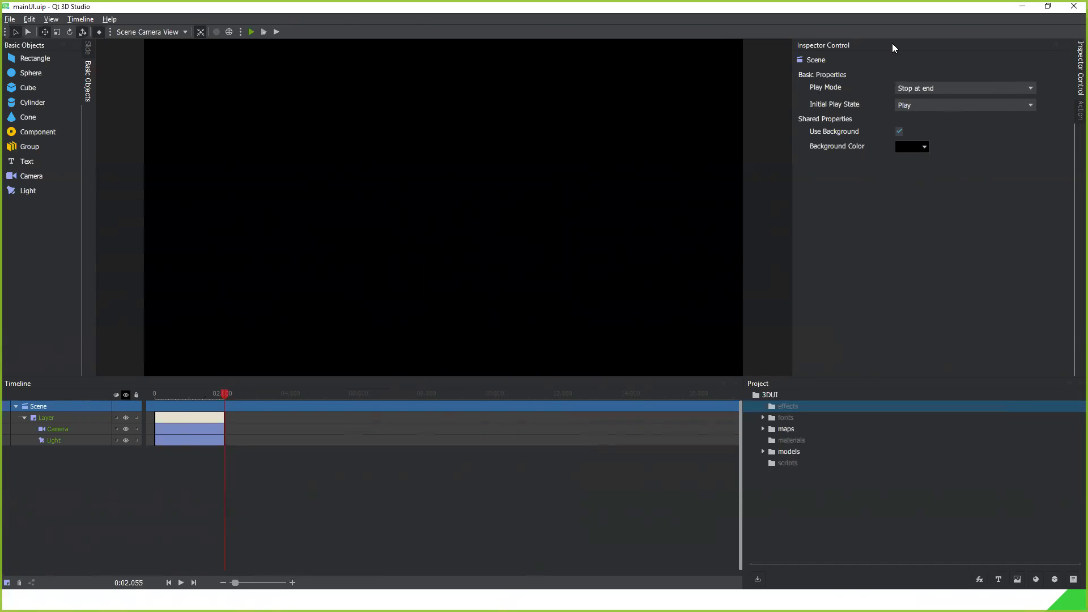
Dock the Inspector Control panel together with the Project panel and switch between the two.
mouse_move(894, 47)
mouse_down()
mouse_move(839, 437)
mouse_move(882, 420)
mouse_move(863, 394)
mouse_move(894, 64)
mouse_up()
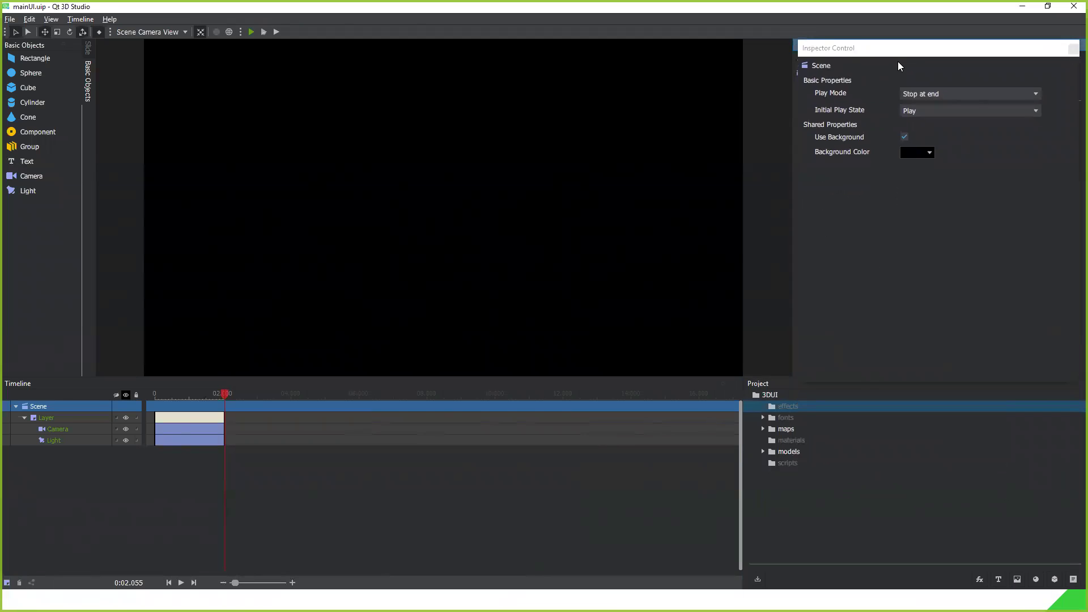
drag(875, 51, 839, 405)
click(1072, 450)
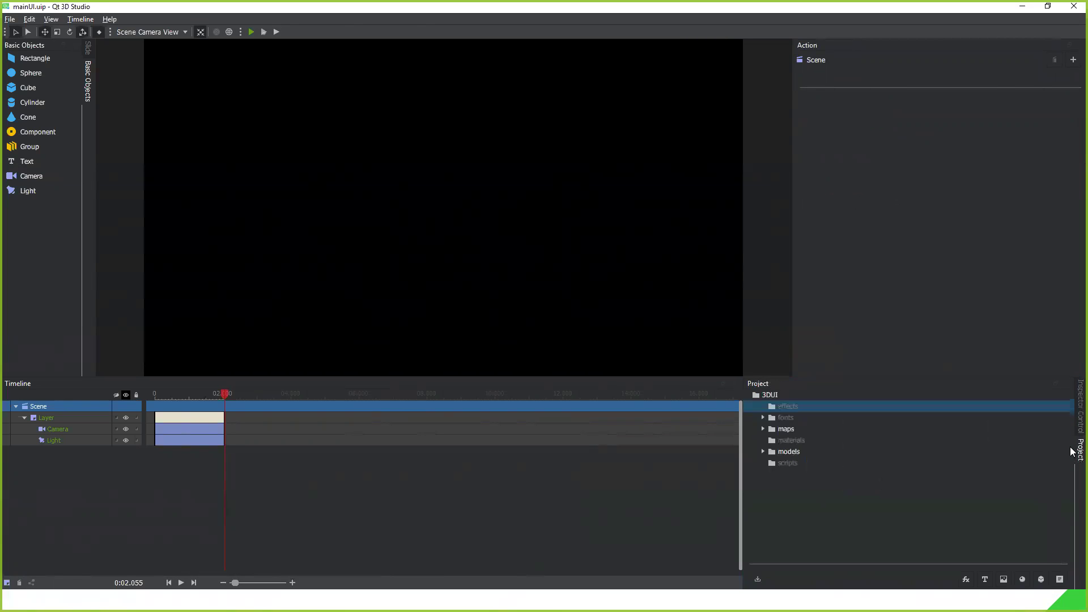
click(1071, 415)
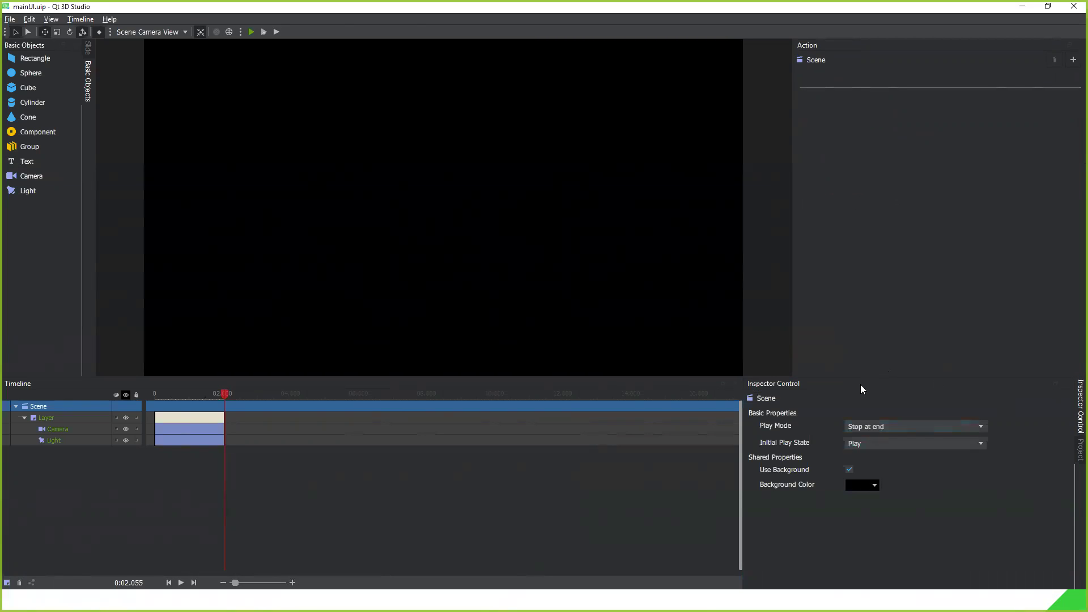
Undock the Inspector Control as a floating window, move it around, and dock it back with the Action panel.
drag(853, 382, 436, 198)
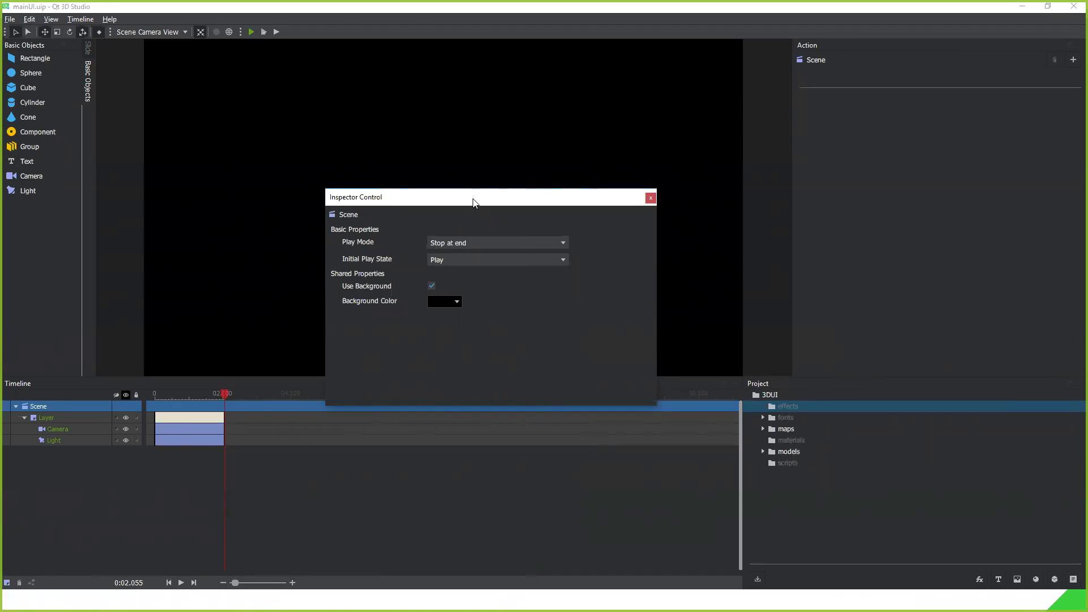
drag(475, 203, 337, 232)
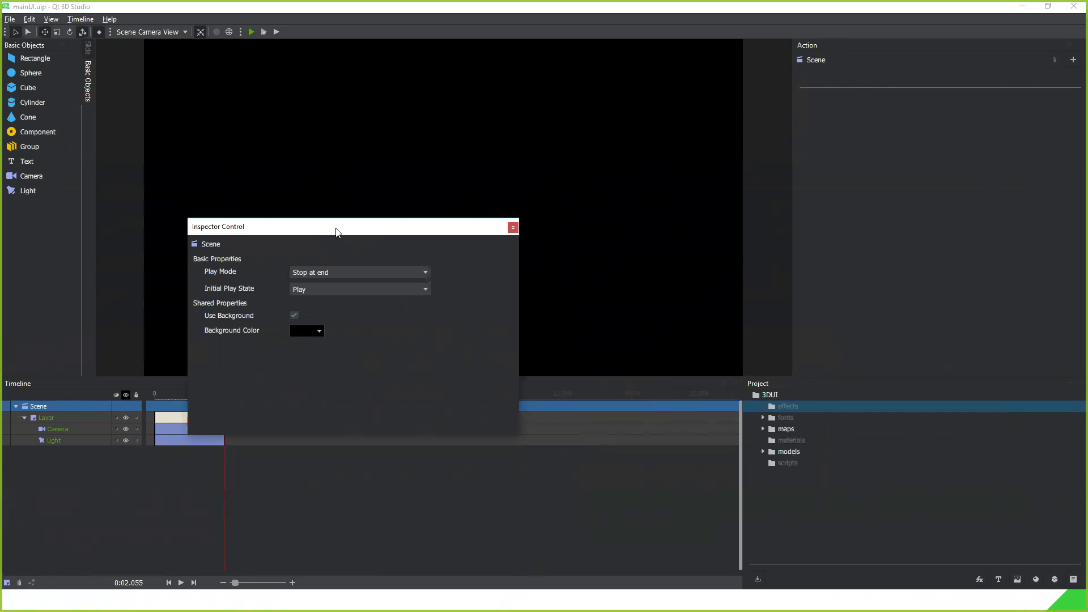
drag(336, 229, 936, 112)
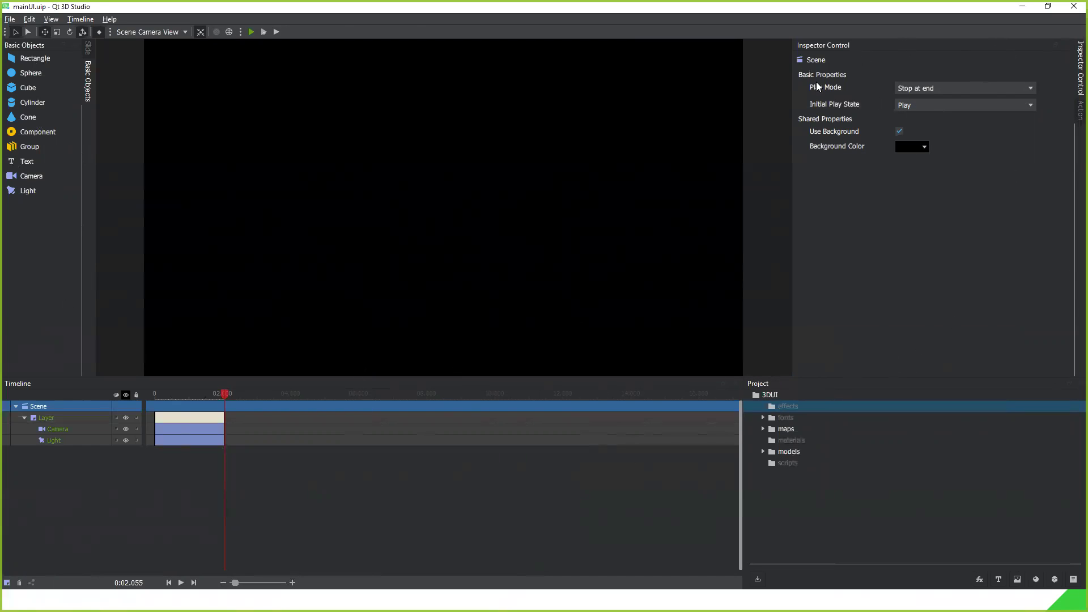
Select the Layer, then the Scene, and view the Scene's Play Mode options without changing them.
click(56, 416)
click(53, 406)
click(945, 91)
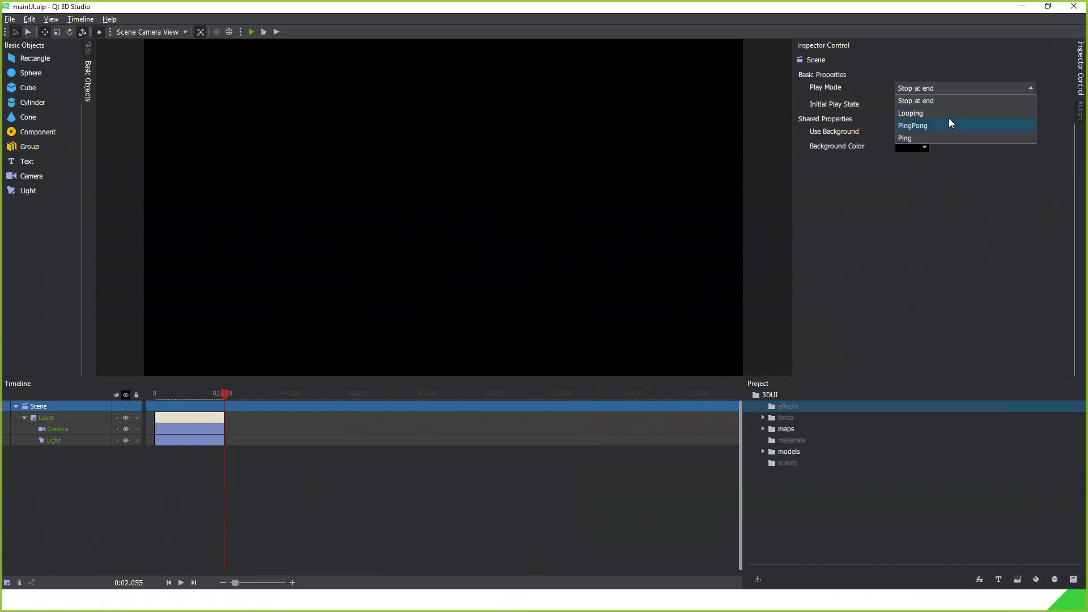
click(973, 227)
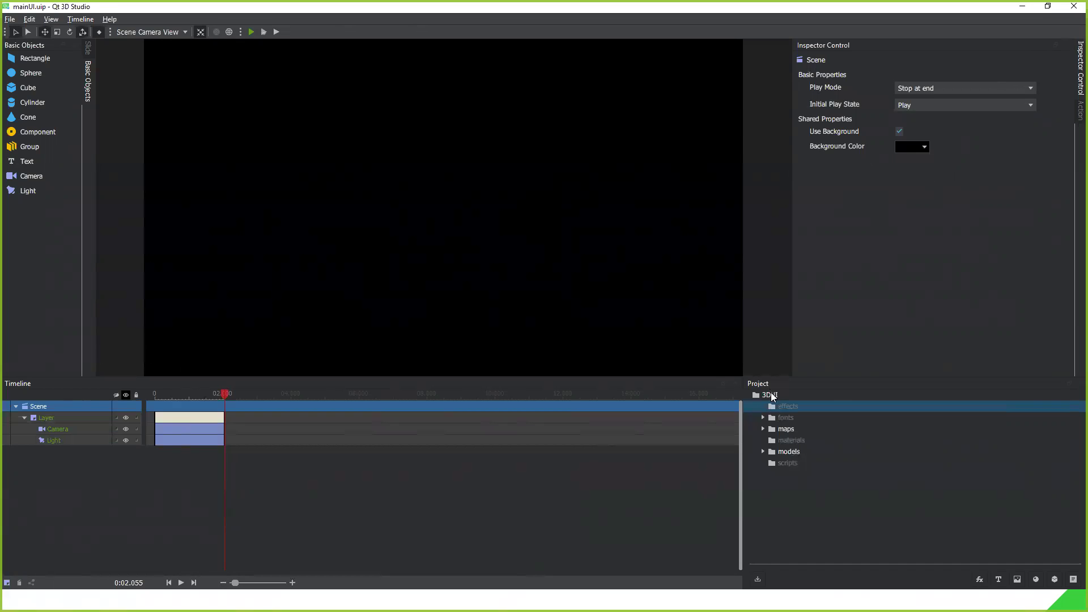
Expand the maps, fonts, models and jetengine folders in the project tree.
click(763, 429)
click(764, 418)
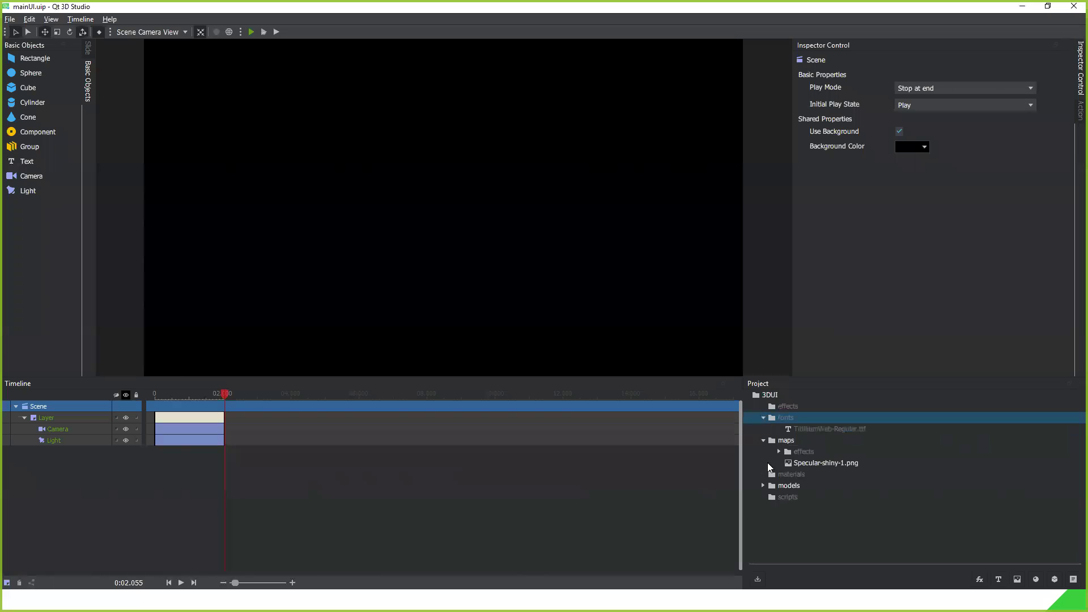
click(764, 486)
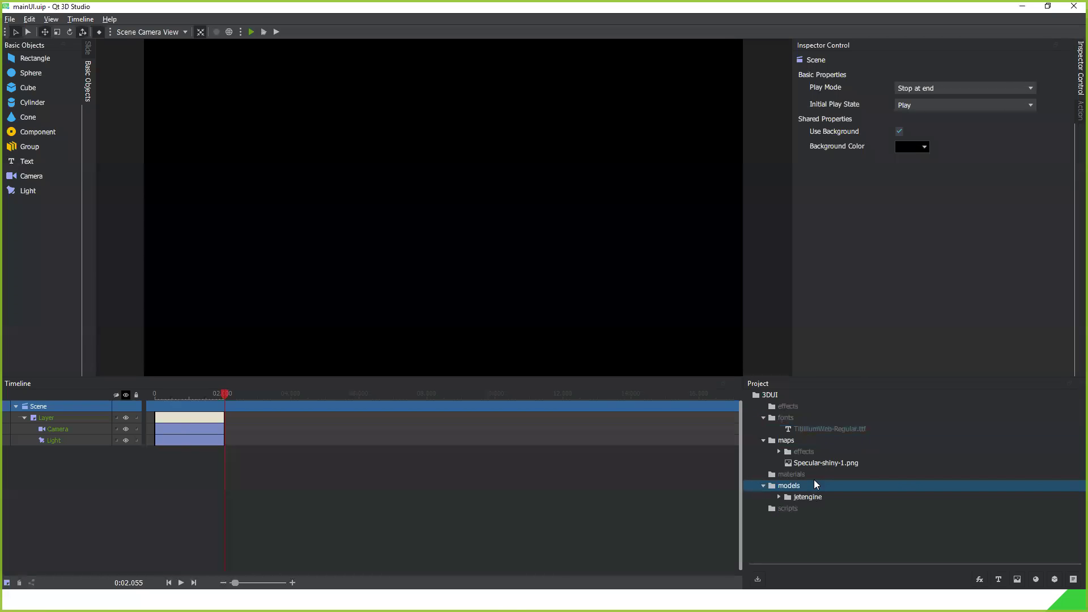
click(777, 498)
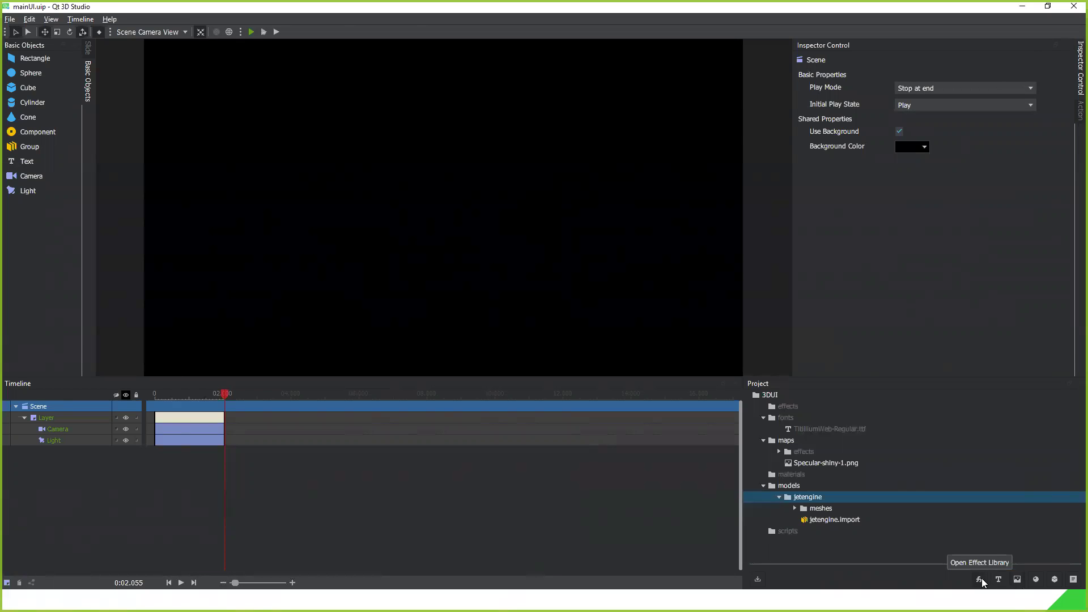
Browse the model library to the Primitives Torus folder and close it without importing anything.
click(1053, 580)
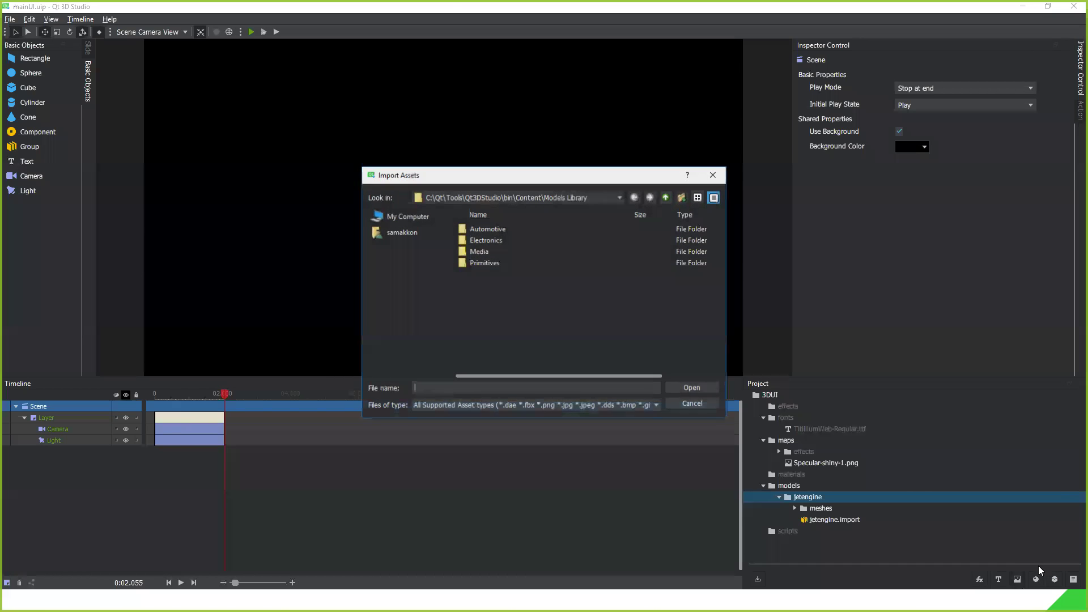
double_click(493, 262)
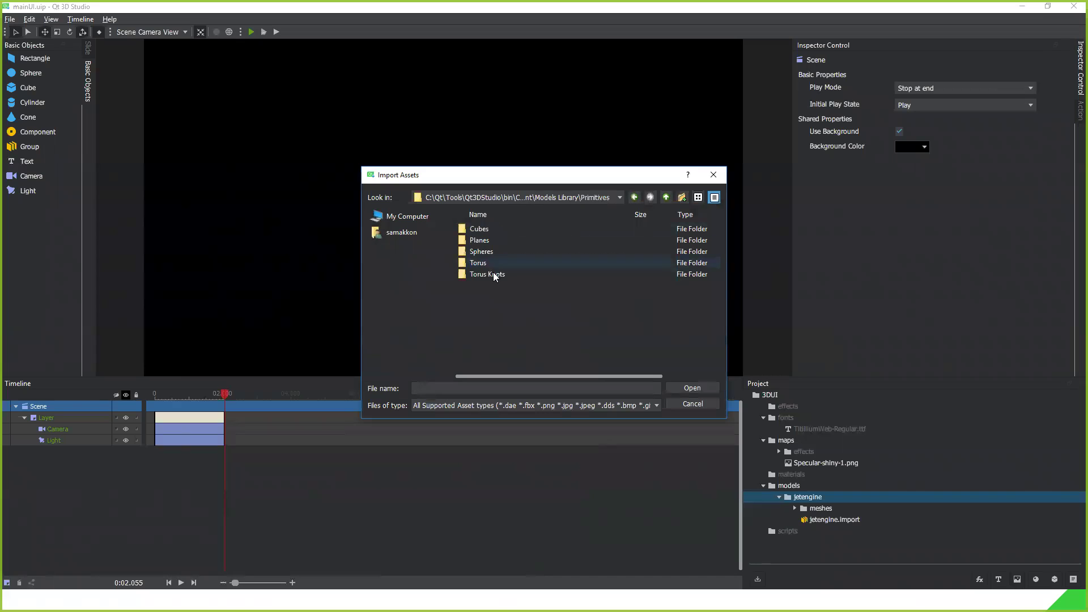
double_click(486, 263)
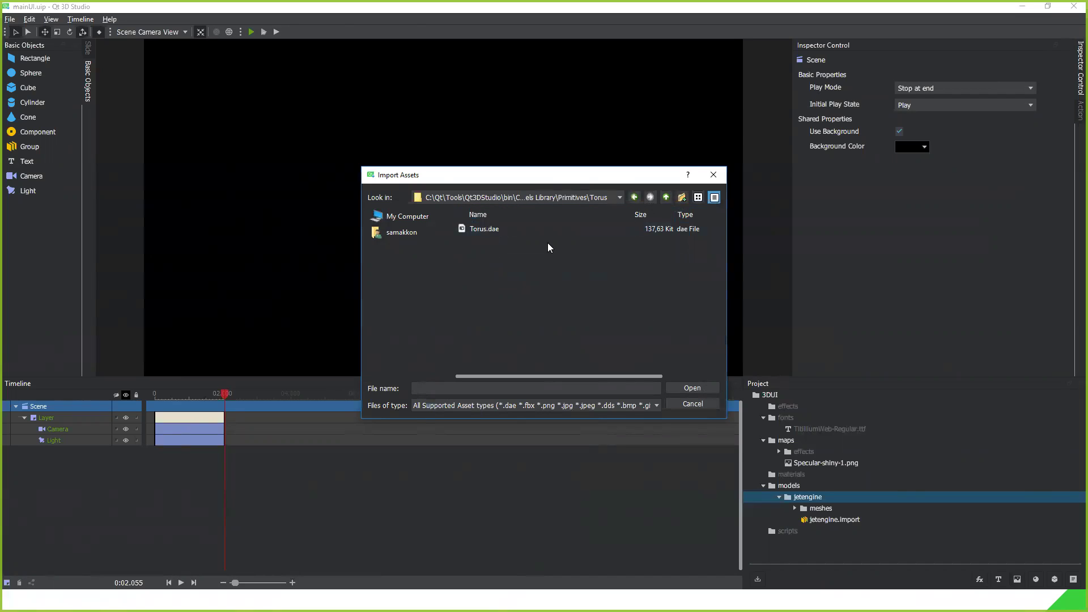
click(693, 404)
Import the model Suzanne.fbx from C:\dev\3D_Models into the project.
click(757, 580)
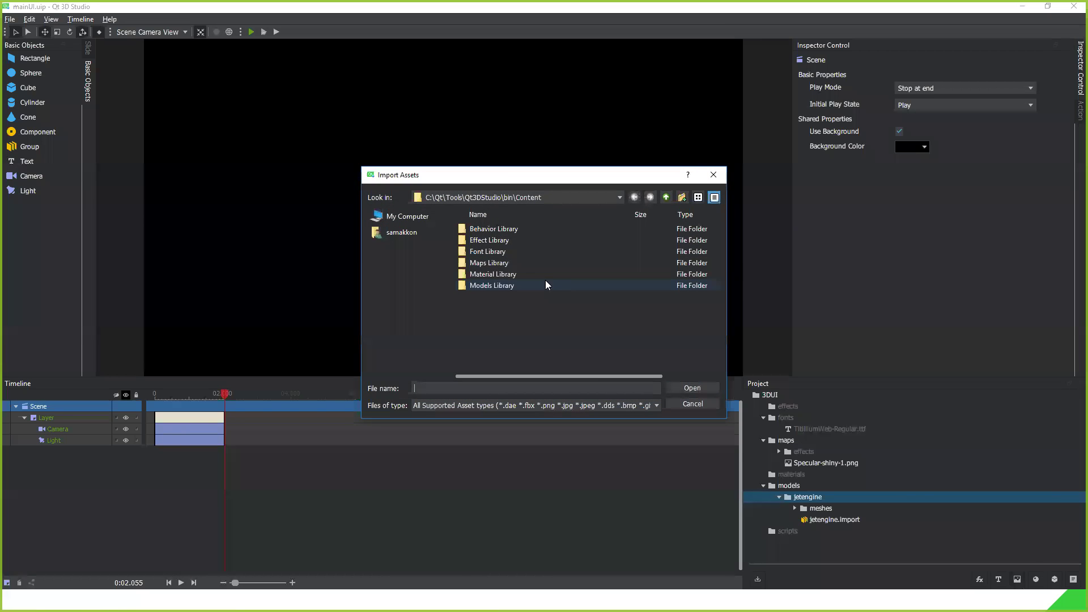
click(390, 220)
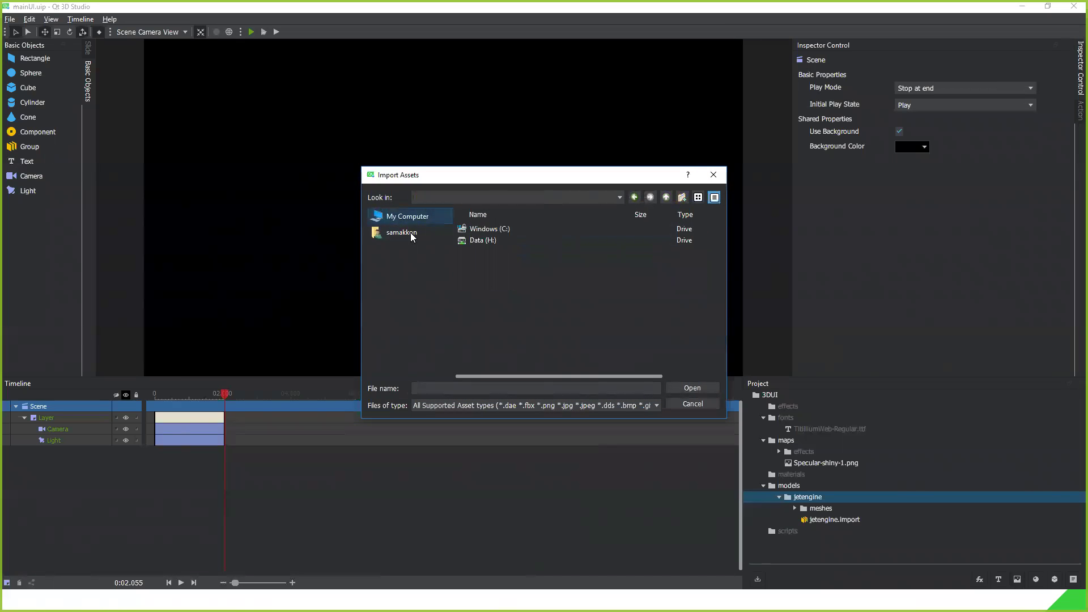
double_click(502, 228)
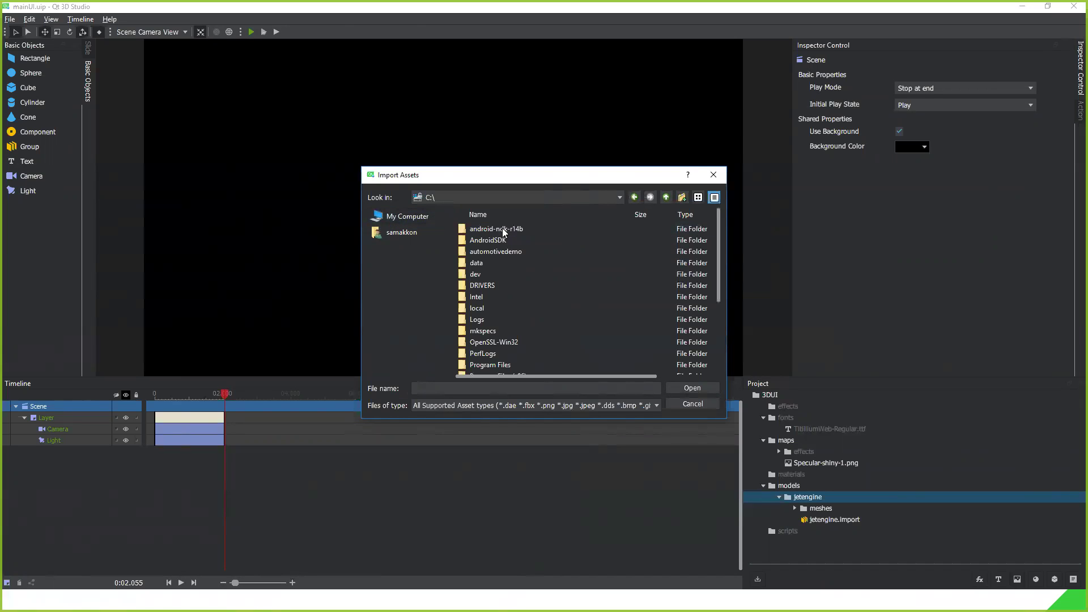
double_click(487, 275)
double_click(488, 230)
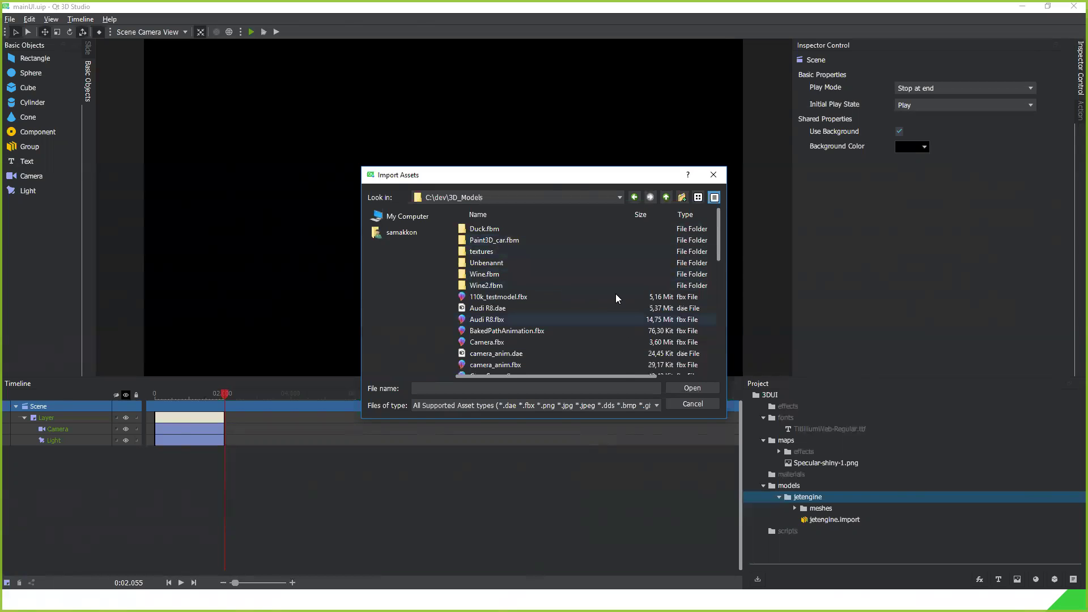
drag(720, 241, 722, 338)
click(660, 352)
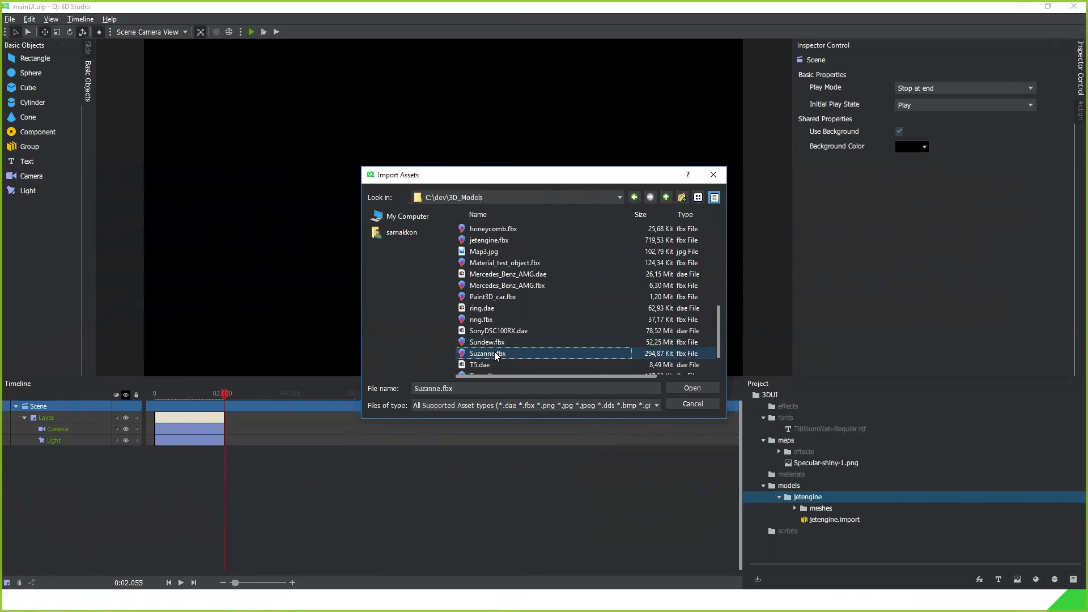
click(696, 388)
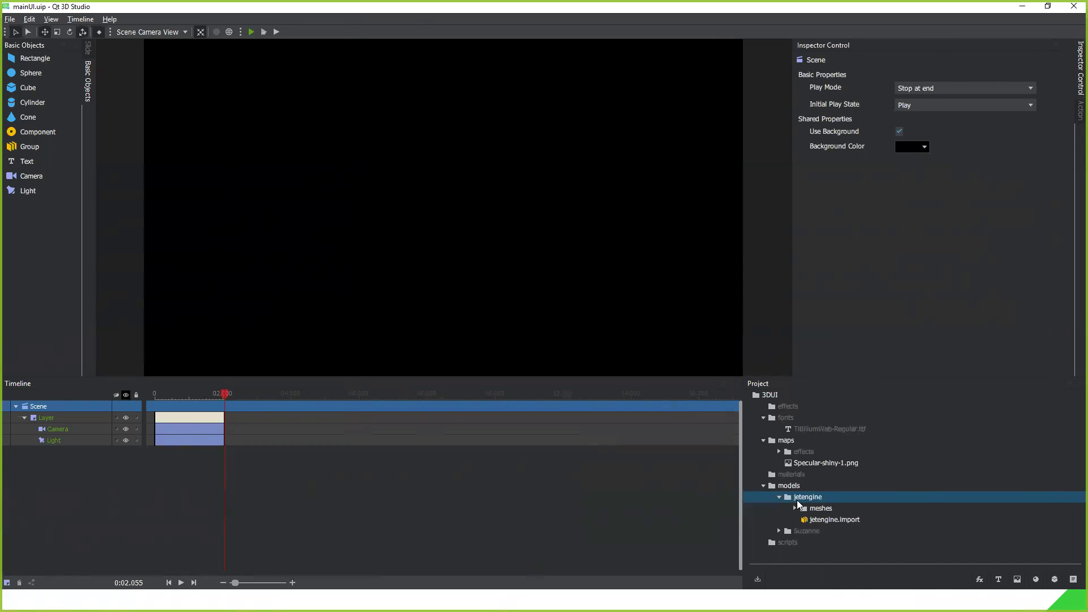
Expand the Suzanne model folder and place Suzanne.import in the scene.
click(779, 531)
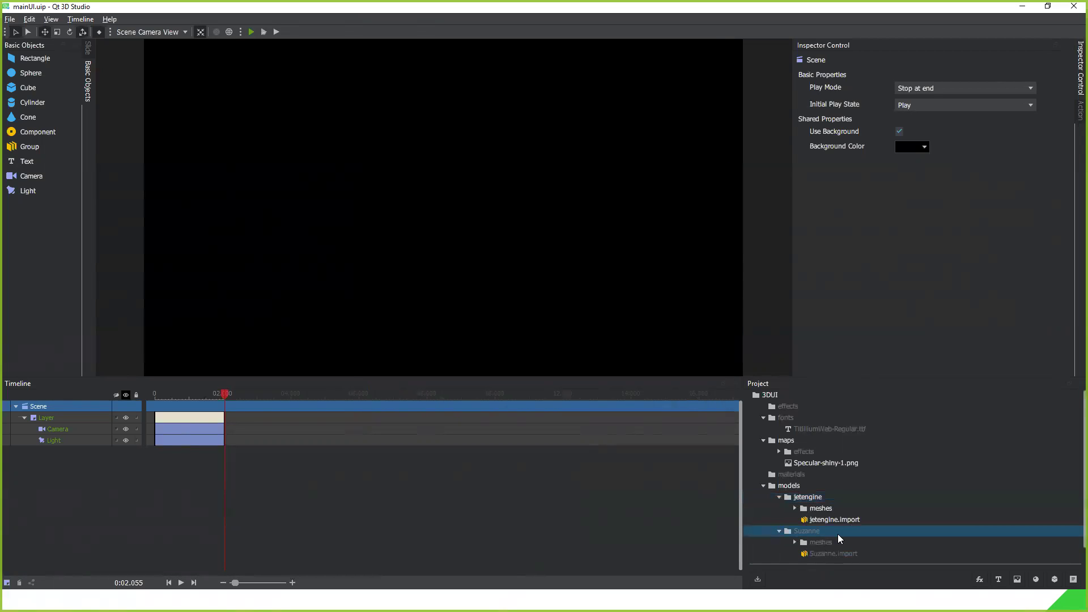
scroll(838, 534, down, 1)
drag(836, 544, 385, 221)
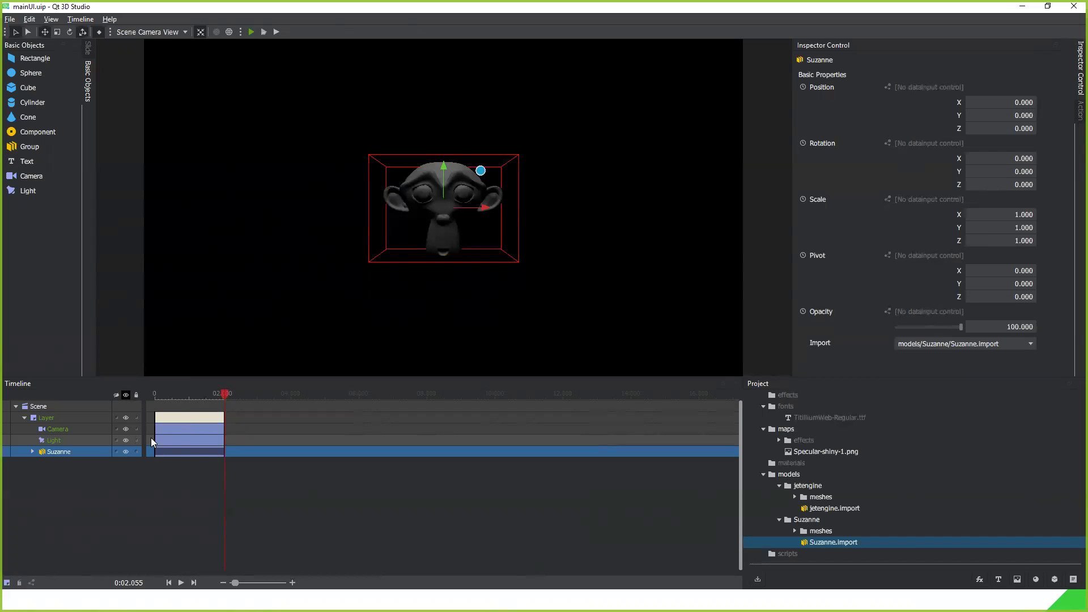
Expand the Suzanne group in the timeline and keyframe its rotation at time 0.
click(32, 452)
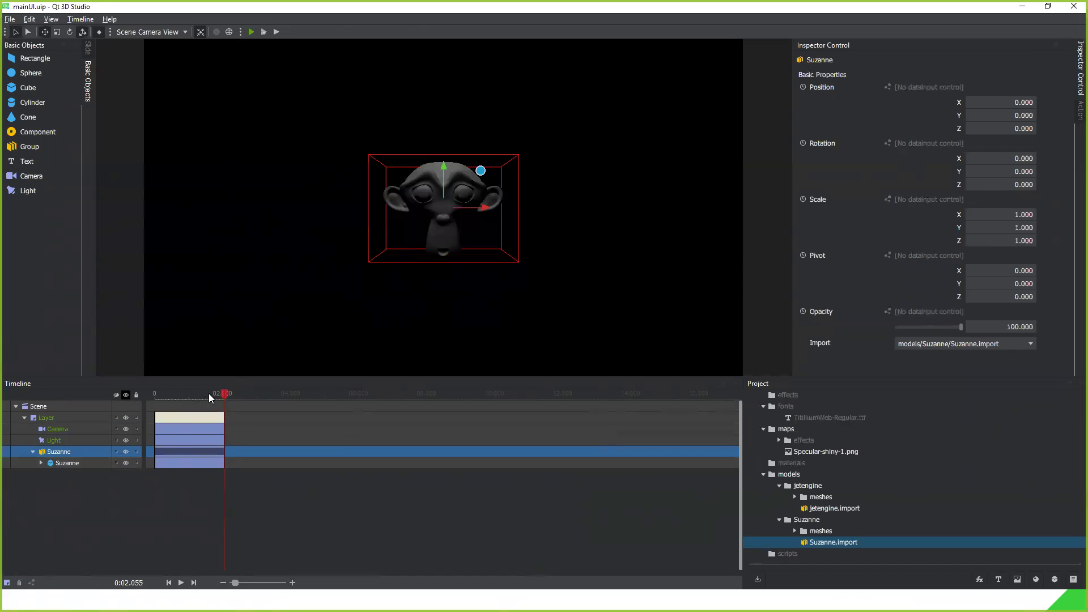
drag(225, 394, 126, 395)
click(803, 143)
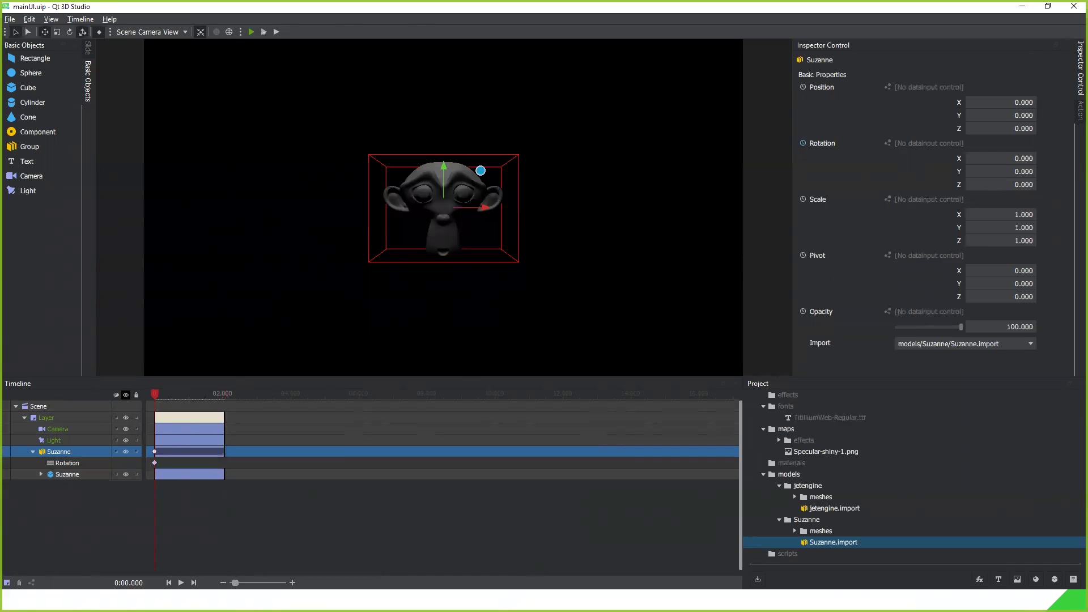
At 0:02.055, try an X rotation of 18 on Suzanne, undo it, and set the Y rotation to -143.
click(158, 396)
drag(158, 396, 225, 395)
drag(979, 161, 989, 161)
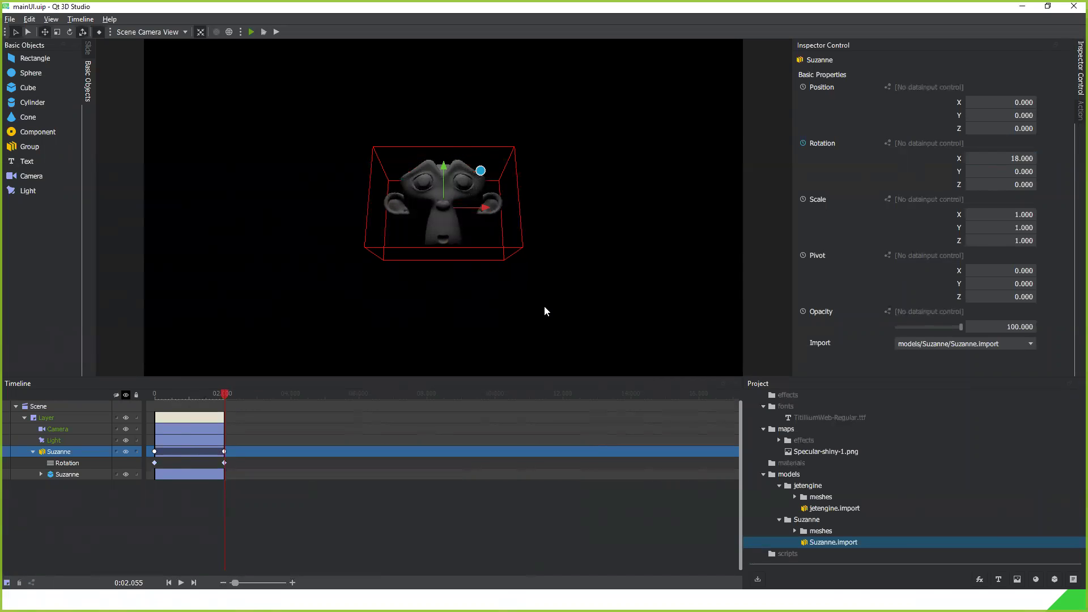
key(ctrl+z)
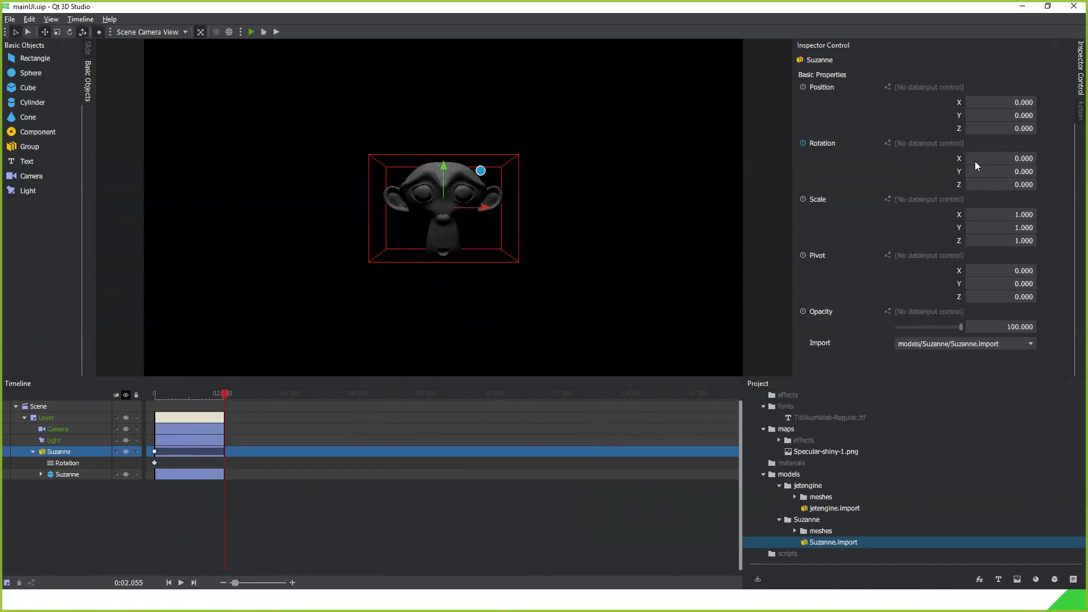
drag(971, 171, 931, 171)
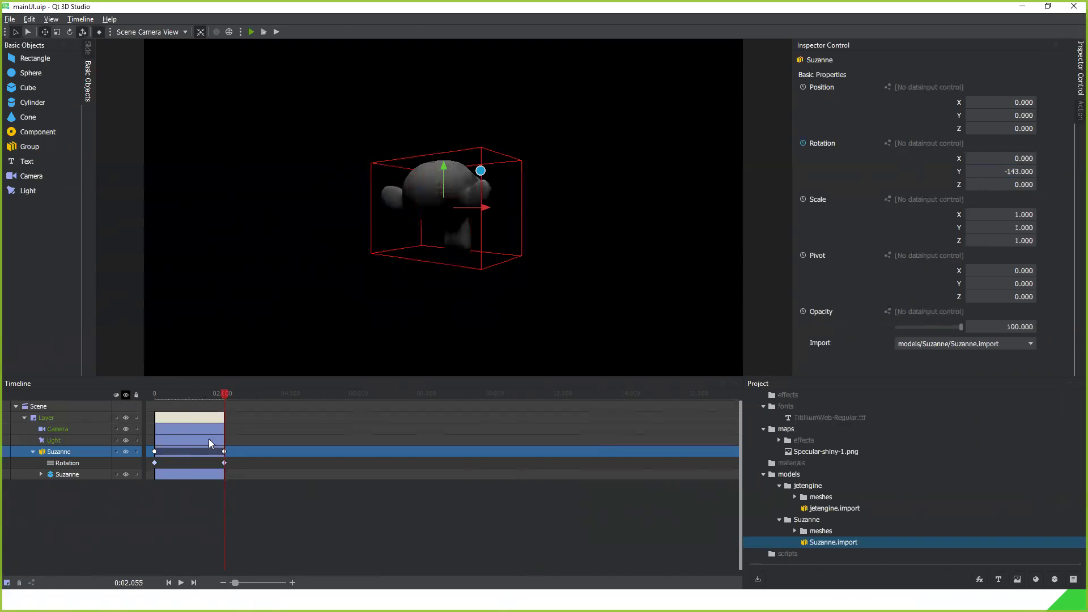
Scrub the rotation animation back to the start and delete the Suzanne group from the scene.
drag(229, 395, 141, 386)
click(142, 386)
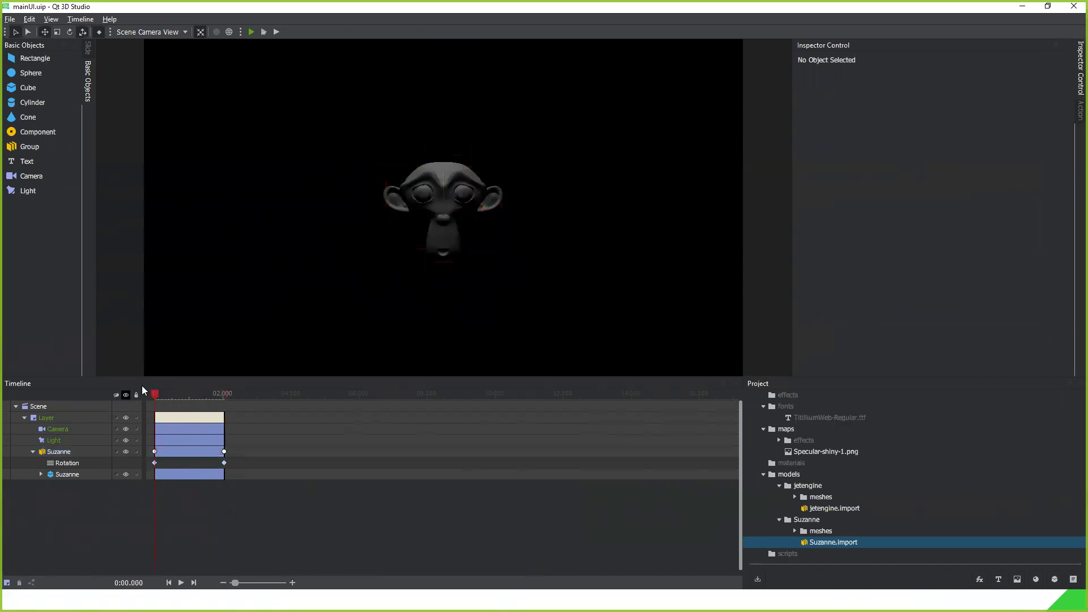
click(399, 261)
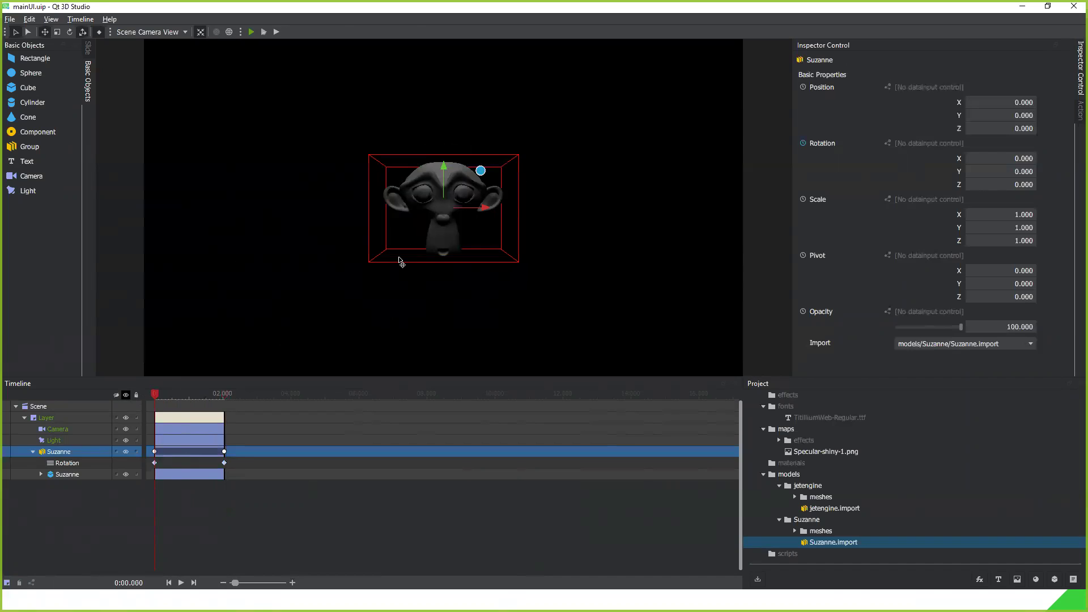
key(Delete)
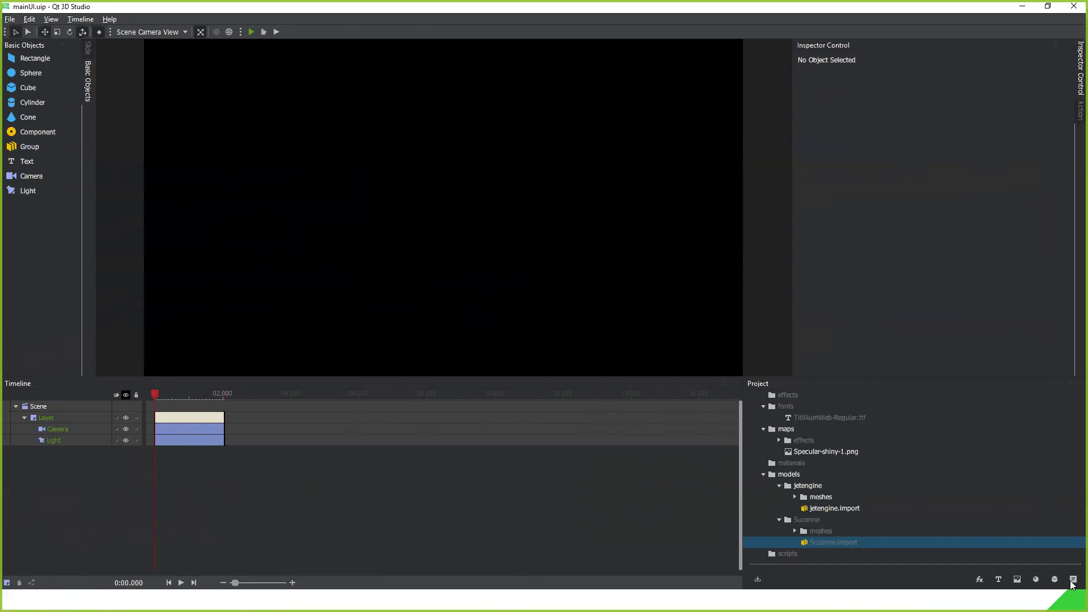
Expand the jetengine meshes folder, place only casing.mesh in the scene, and delete it again.
click(839, 510)
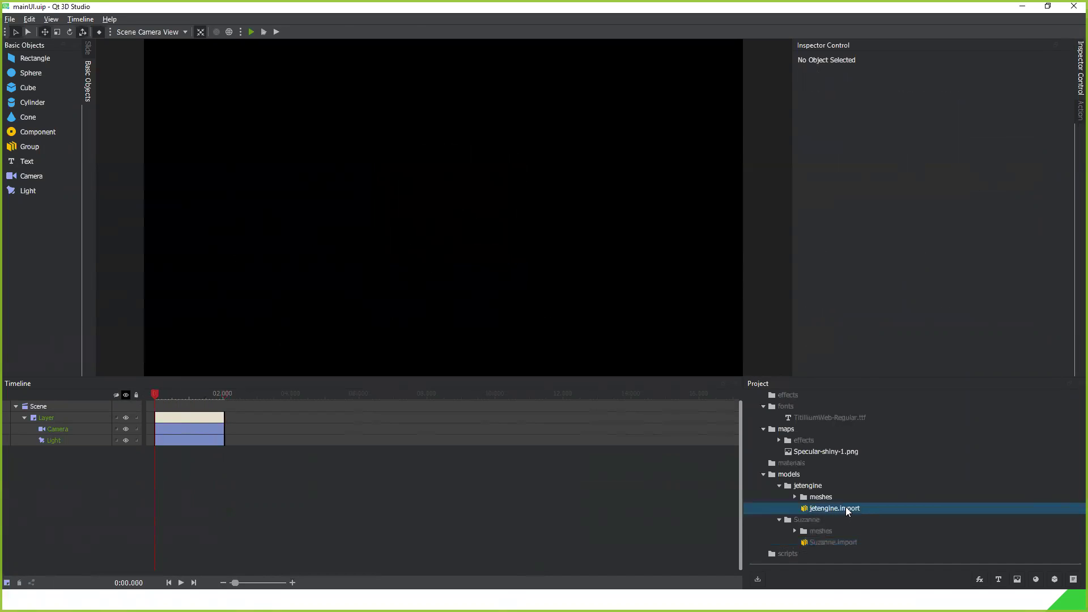
click(794, 497)
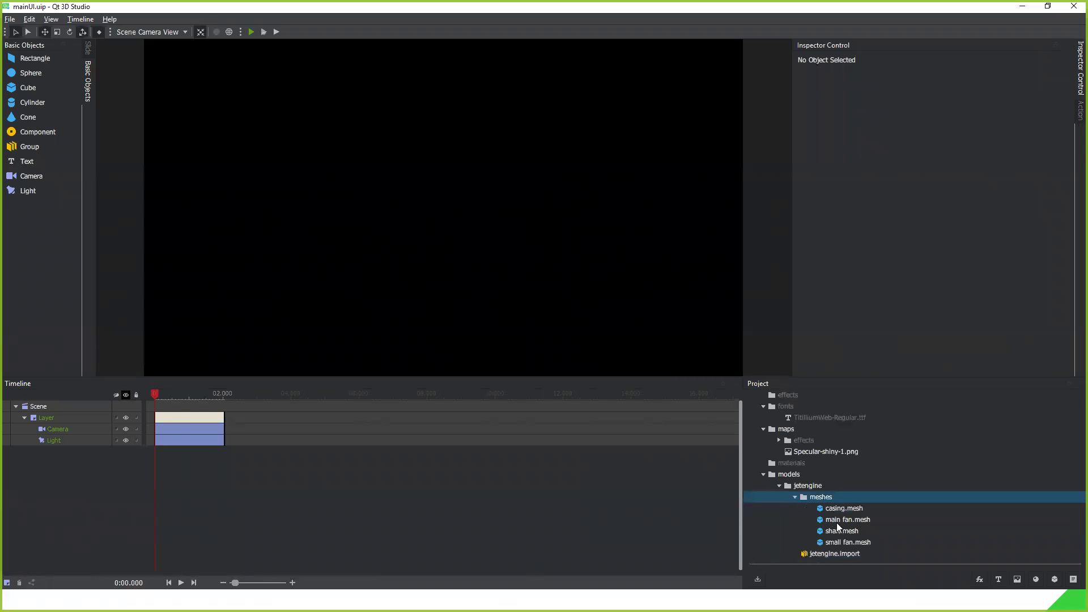
scroll(838, 526, down, 2)
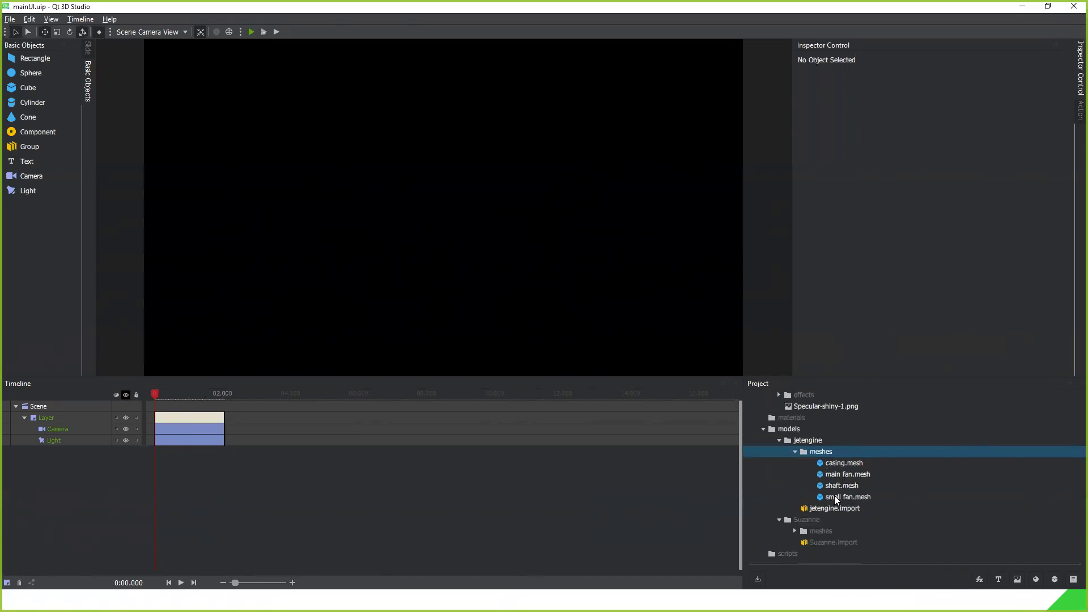
drag(850, 464, 482, 230)
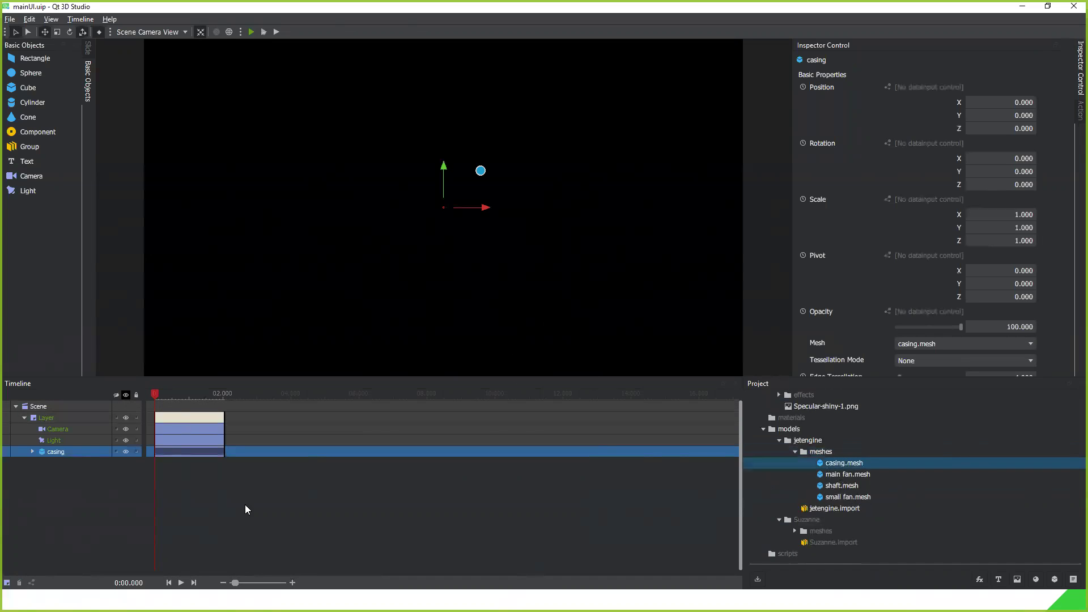
key(Delete)
Place the complete jet engine model, jetengine.import, in the scene.
drag(853, 509, 351, 252)
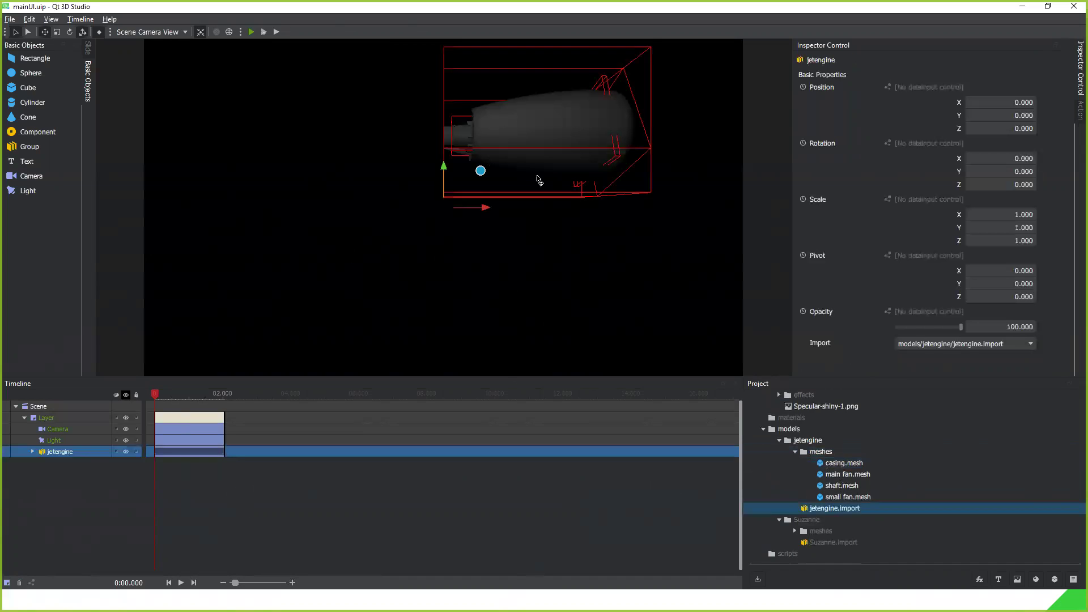
Lower the jet engine to Y position -325.116 and delete its child mesh "the orange thing I saw on google".
drag(444, 170, 445, 348)
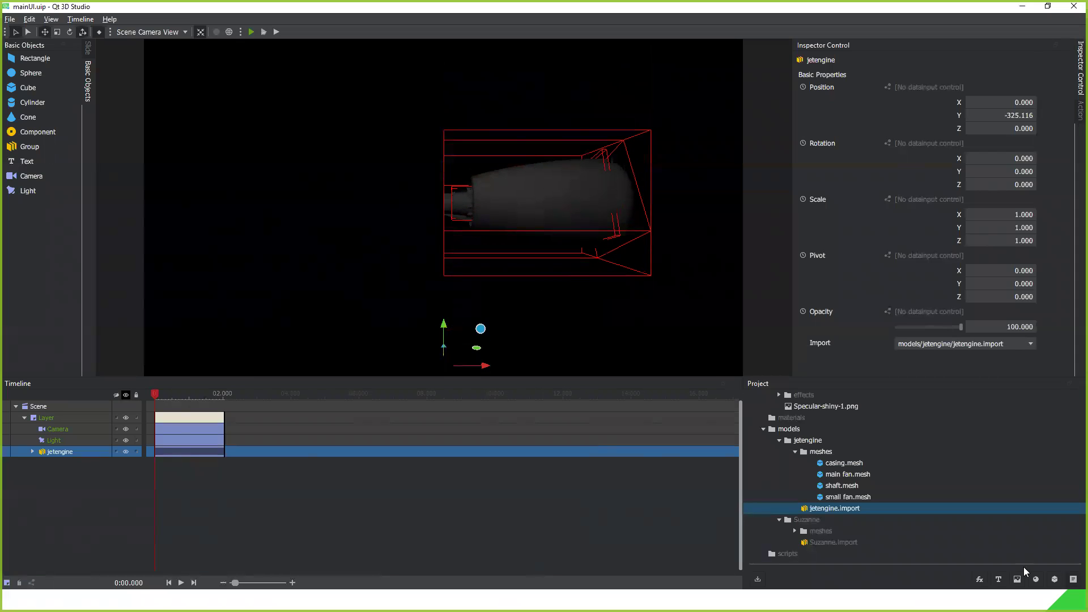
click(32, 452)
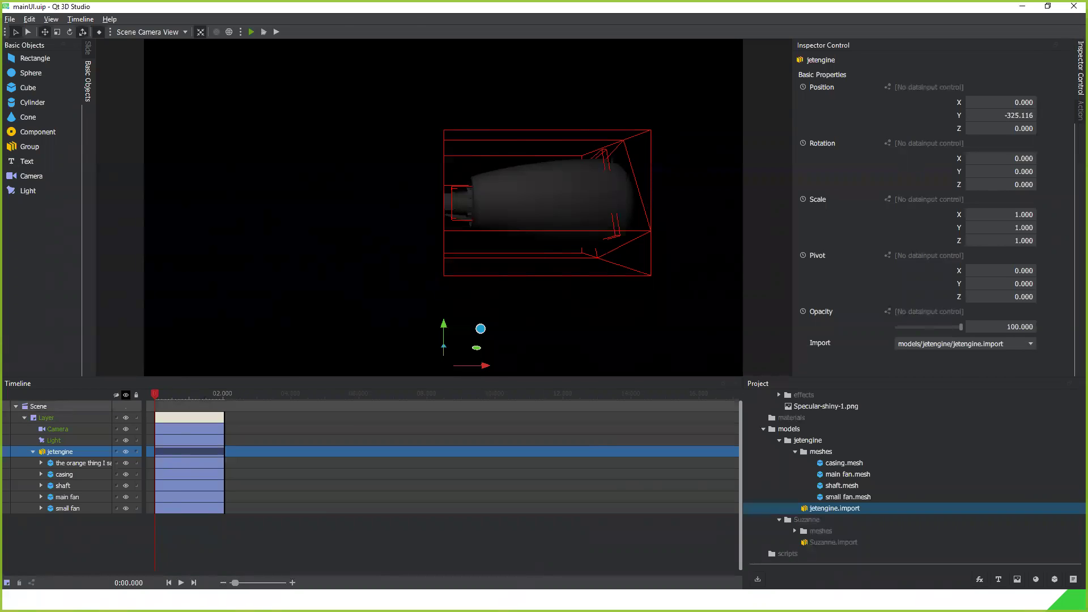
click(89, 465)
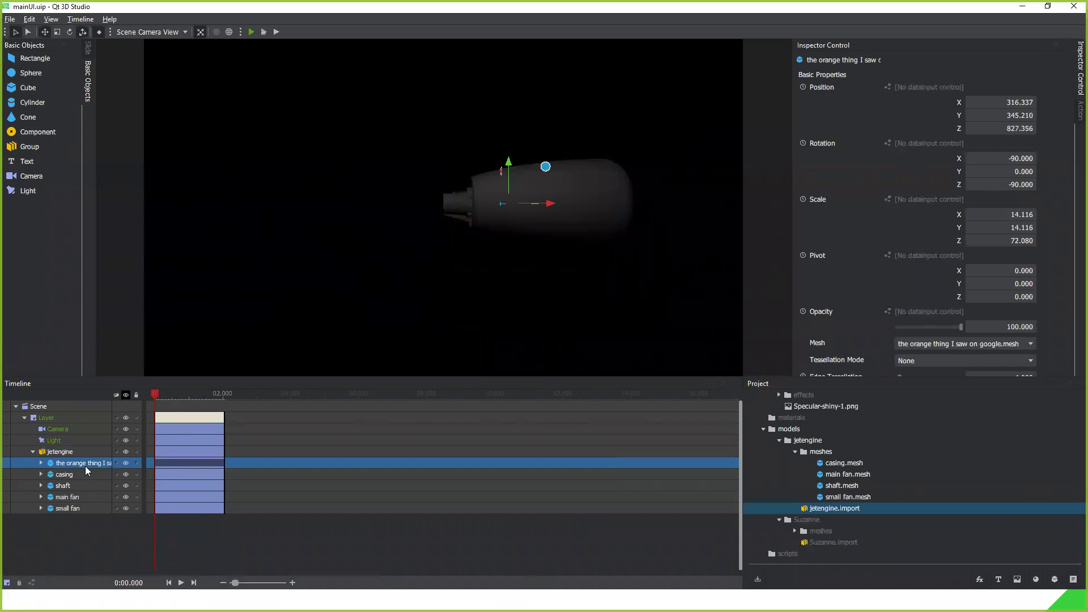
key(Delete)
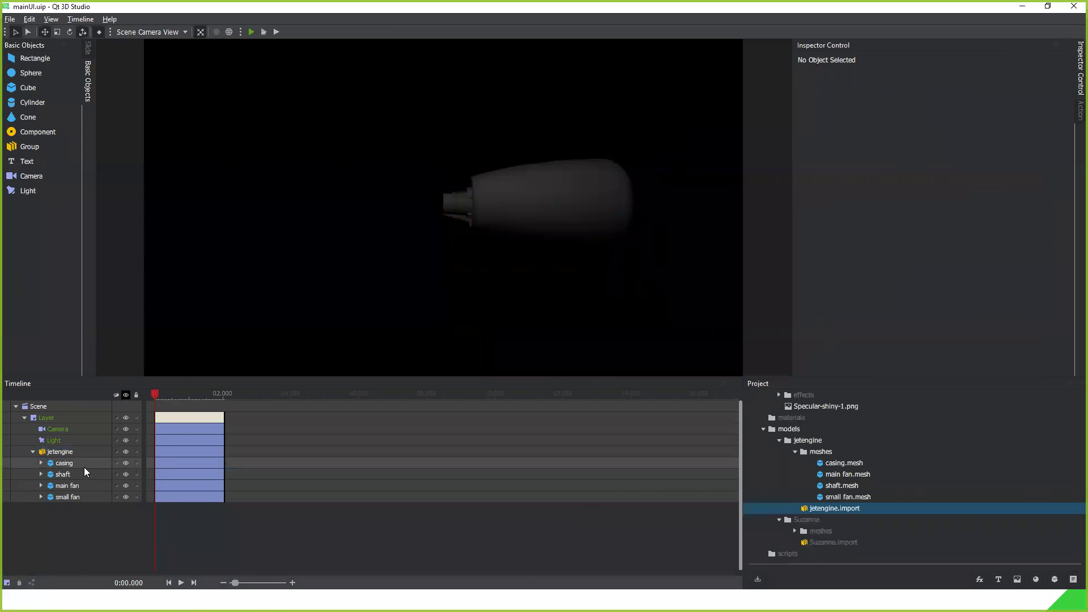
Delete the small fan mesh from the jetengine group.
click(77, 499)
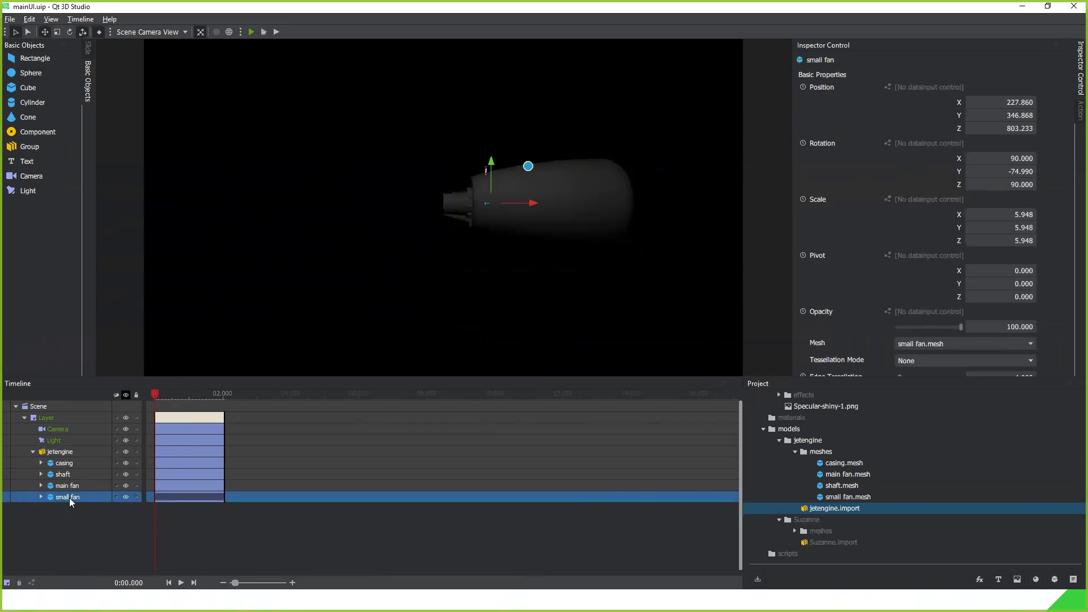
right_click(70, 498)
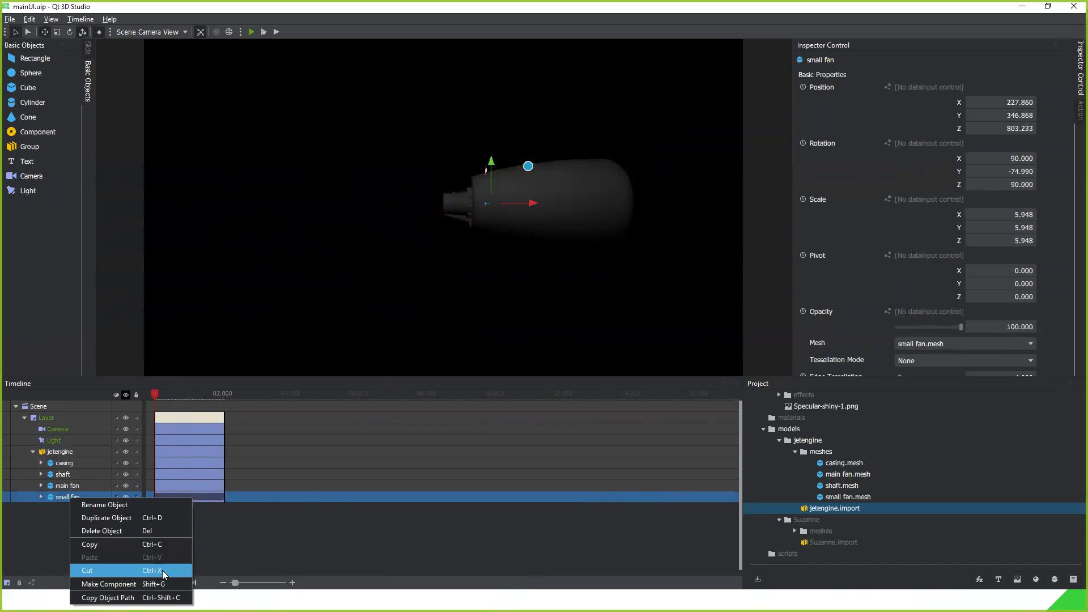
click(130, 529)
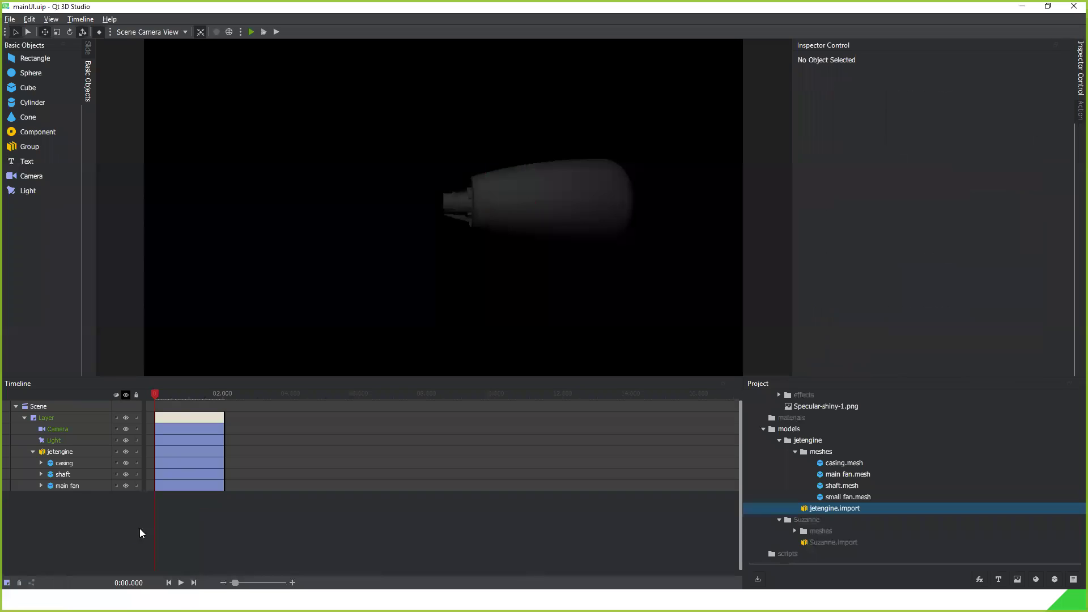
Set the Y rotation of the whole jetengine group to -8.
click(68, 453)
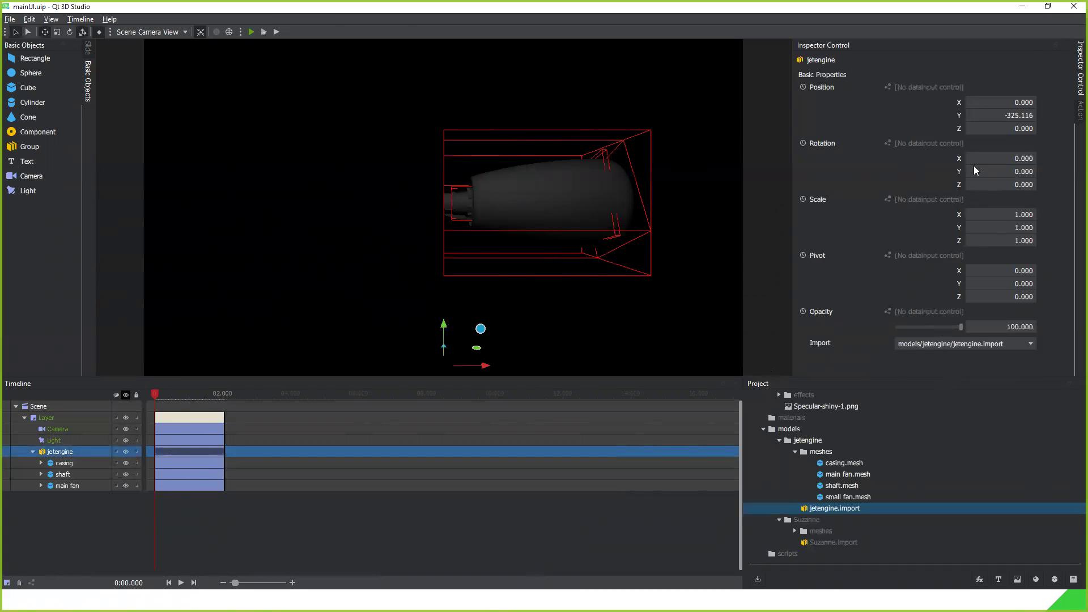
mouse_move(1001, 171)
mouse_down()
mouse_move(905, 171)
mouse_move(982, 170)
mouse_up()
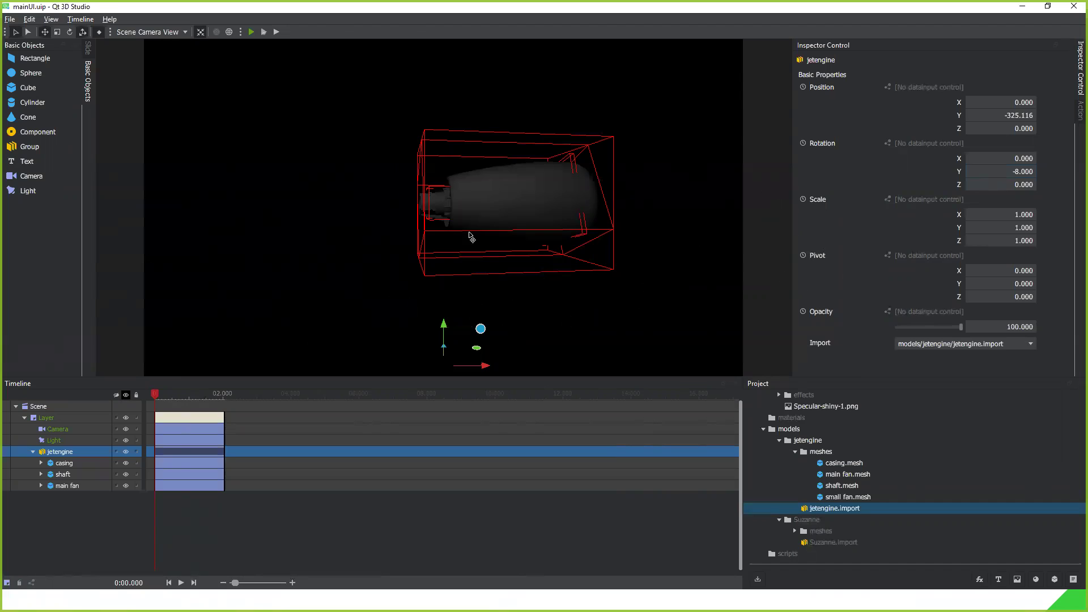
Examine the jet engine and camera in Top View and Left View, and return to Scene Camera View.
click(167, 34)
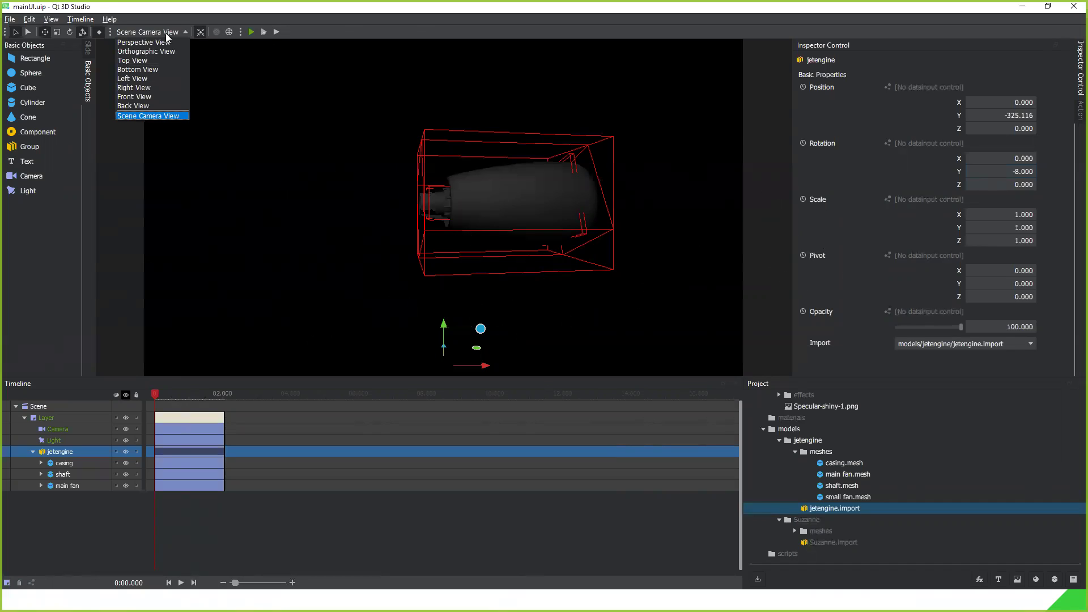
click(154, 61)
scroll(393, 204, down, 2)
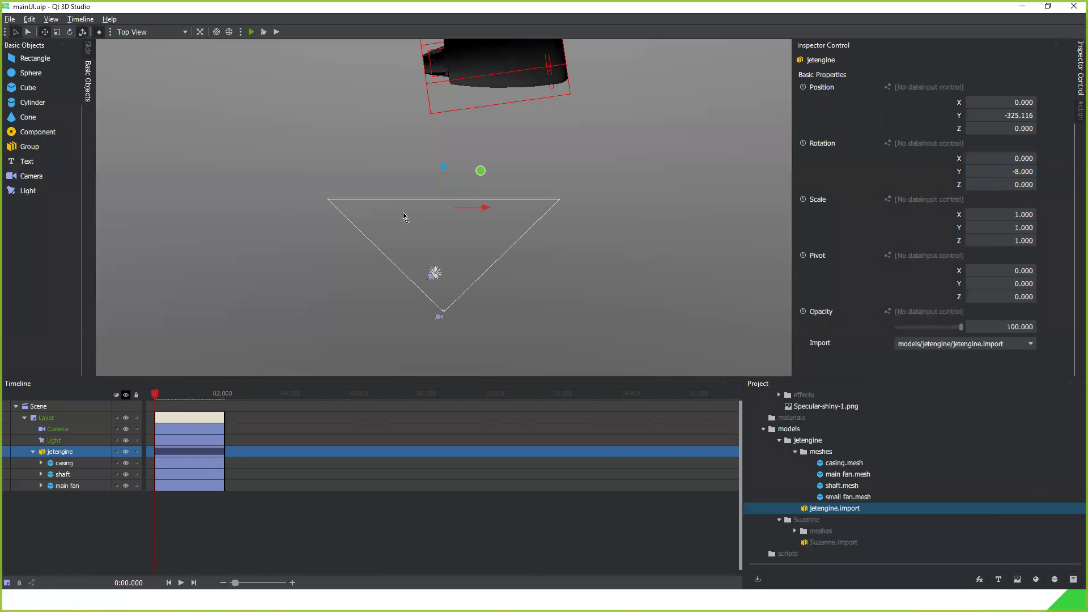
click(138, 33)
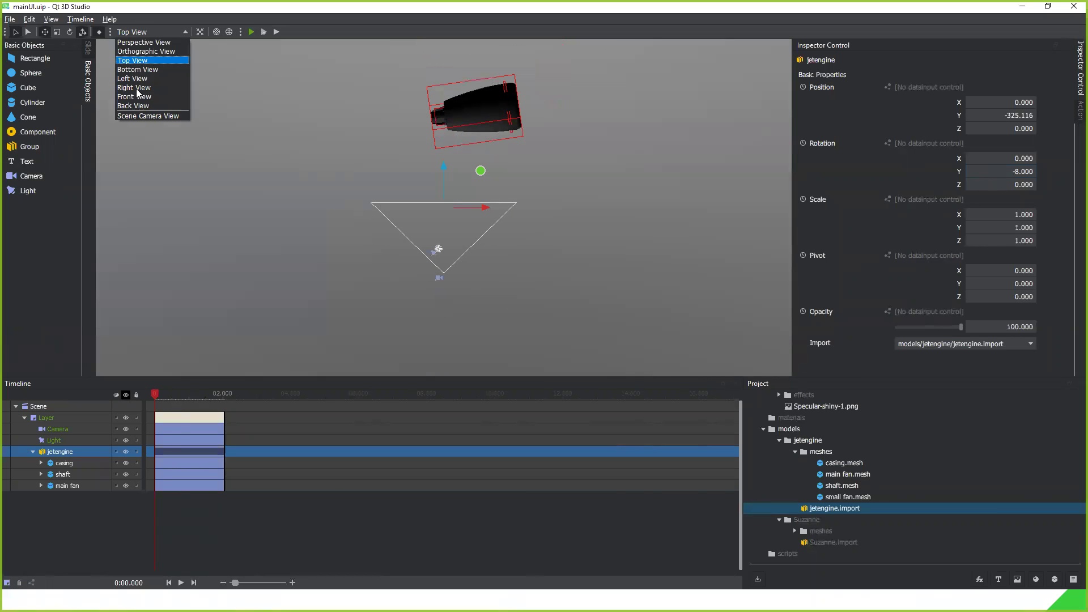
click(151, 80)
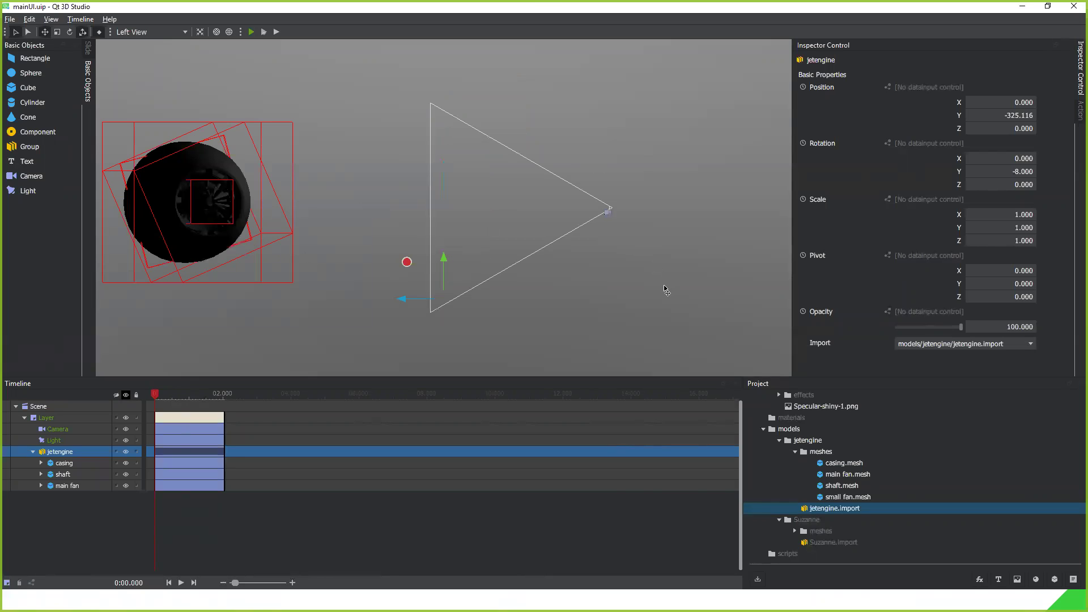
key(c)
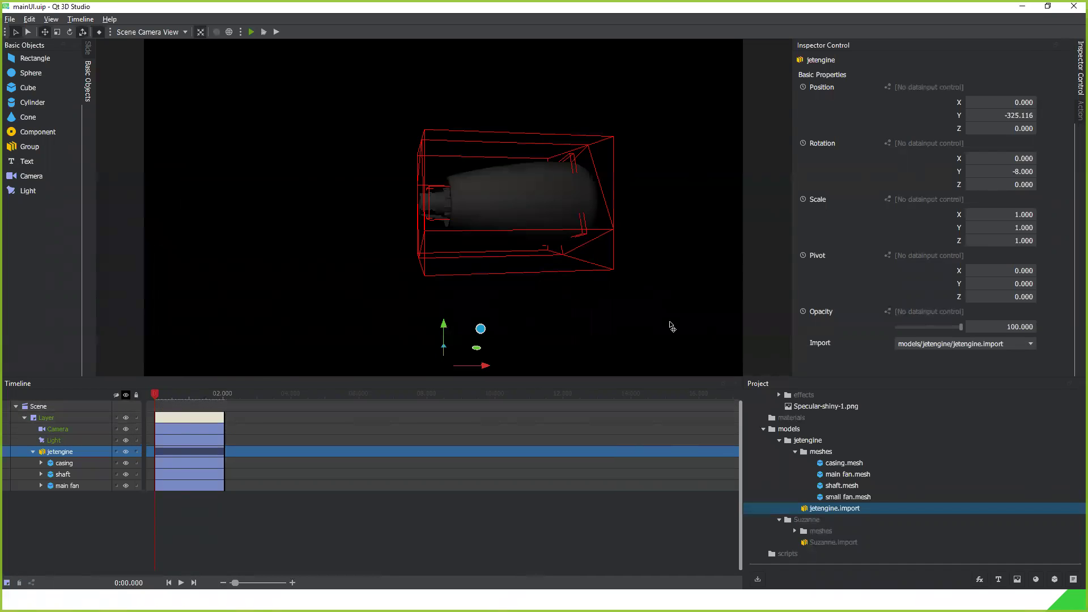
Compare the scene in Perspective View and Orthographic View by switching between them several times.
key(d)
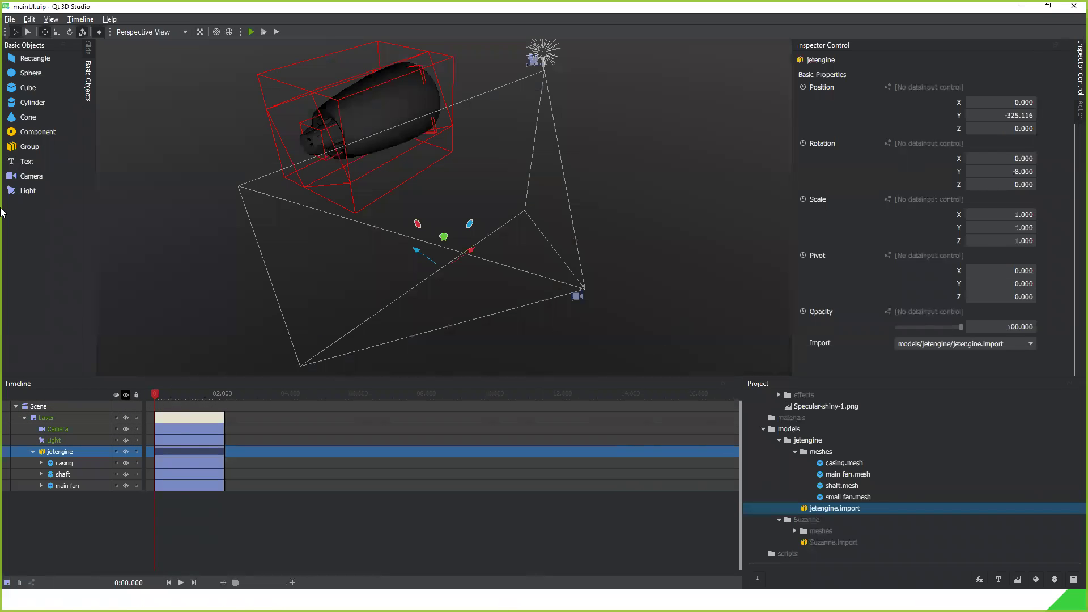
key(o)
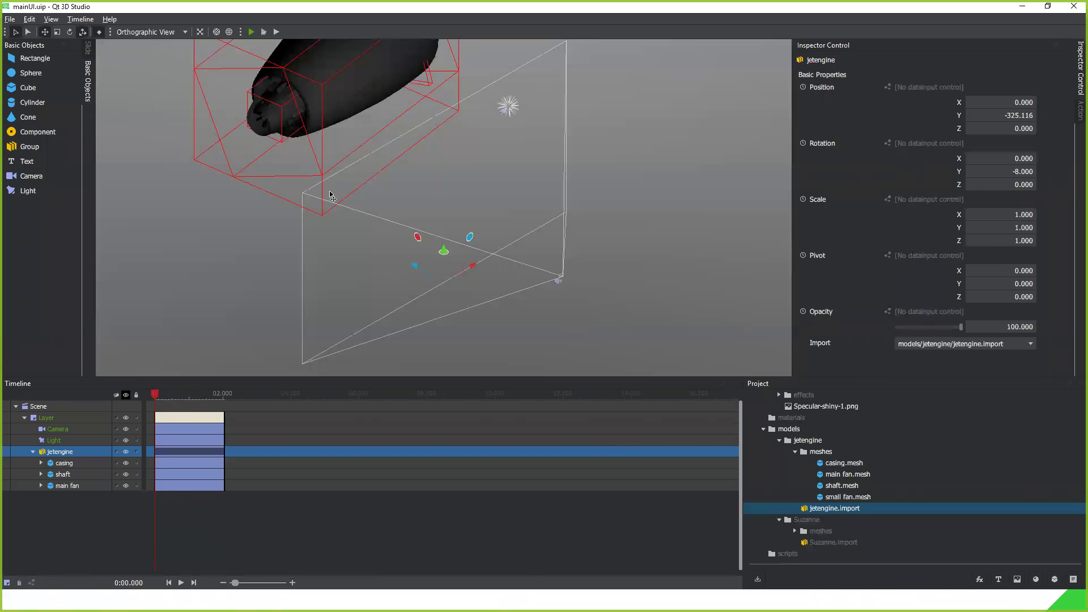
key(d)
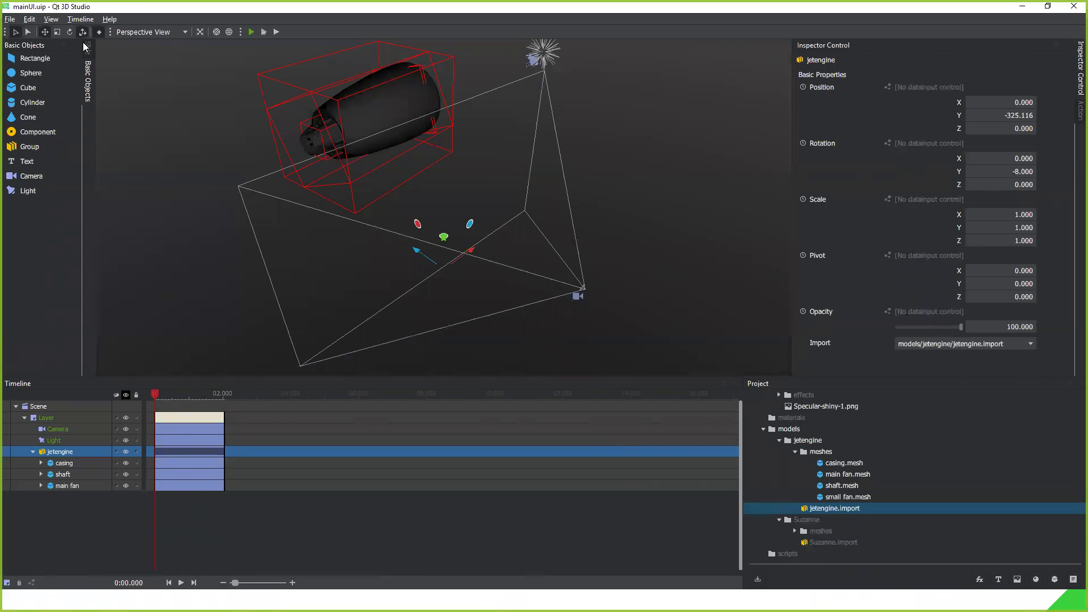
key(o)
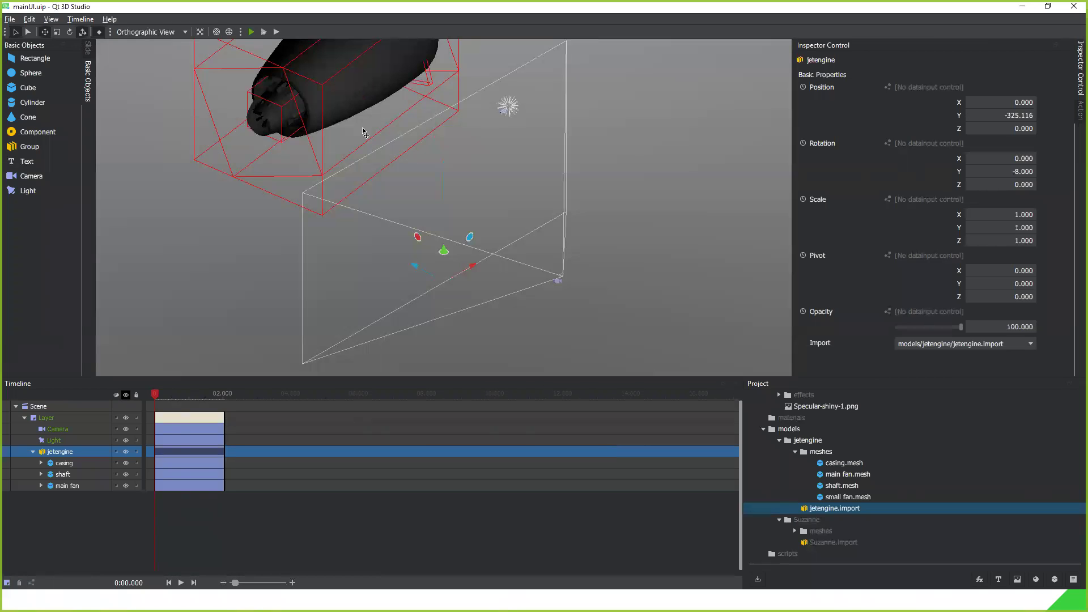
key(d)
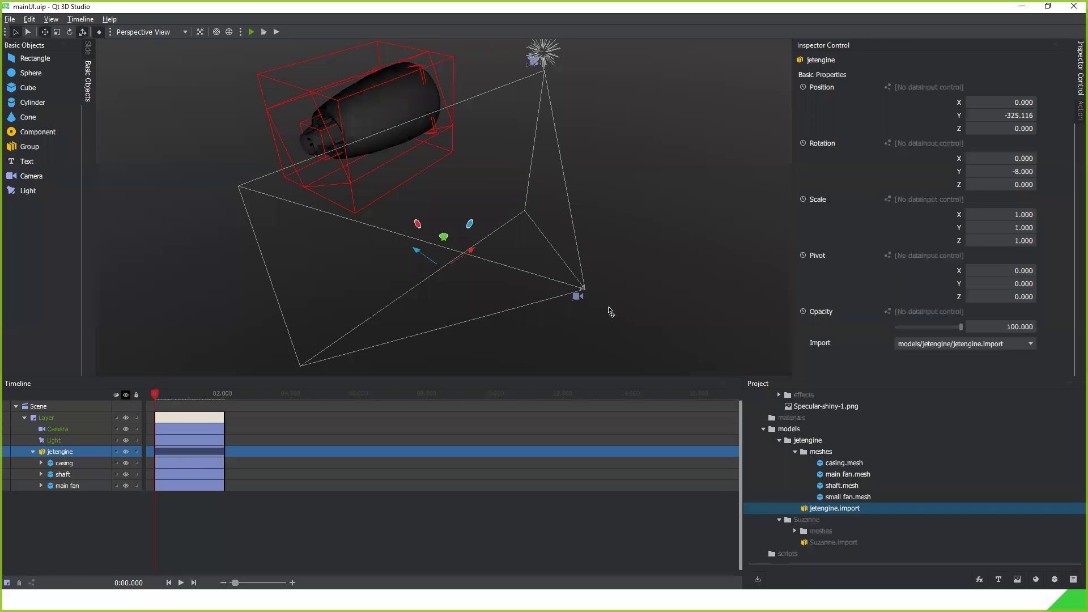
key(o)
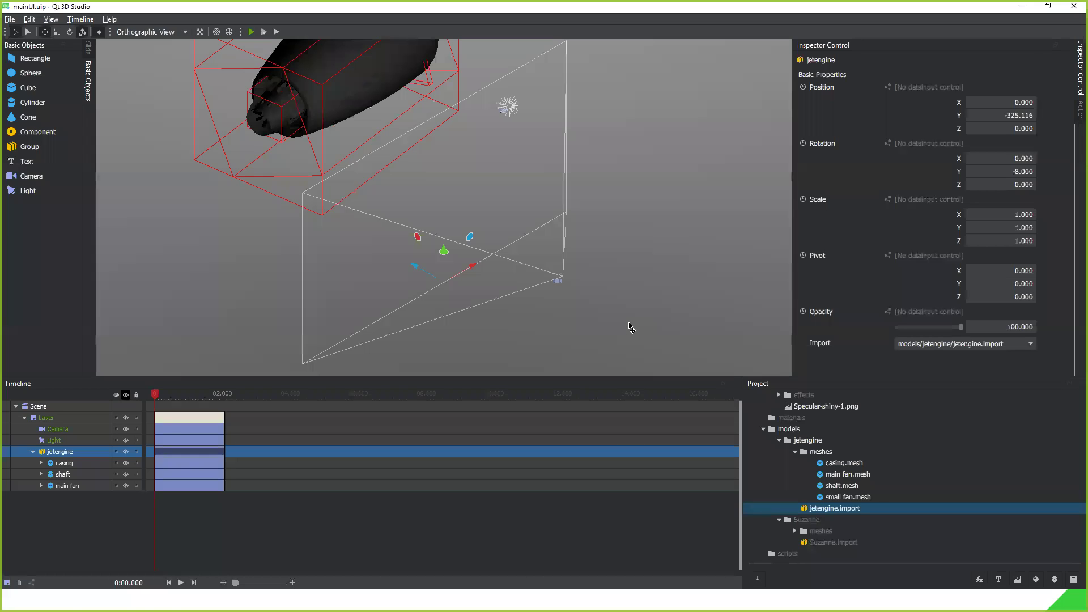
In Top View, reposition the jet engine near the camera, at about X -561, Y 0 and Z 599.
key(t)
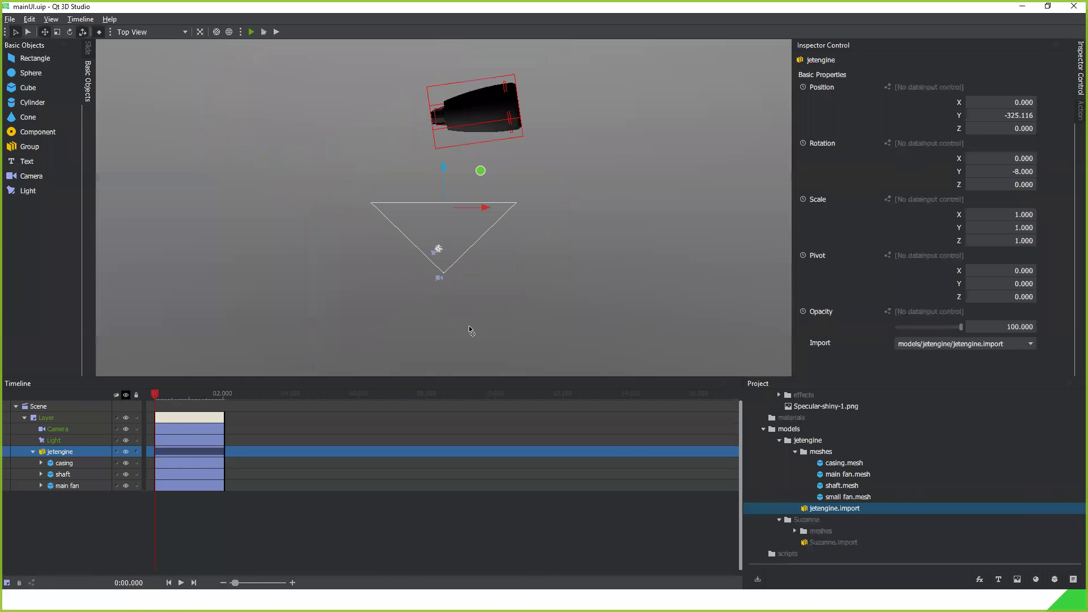
scroll(541, 296, down, 5)
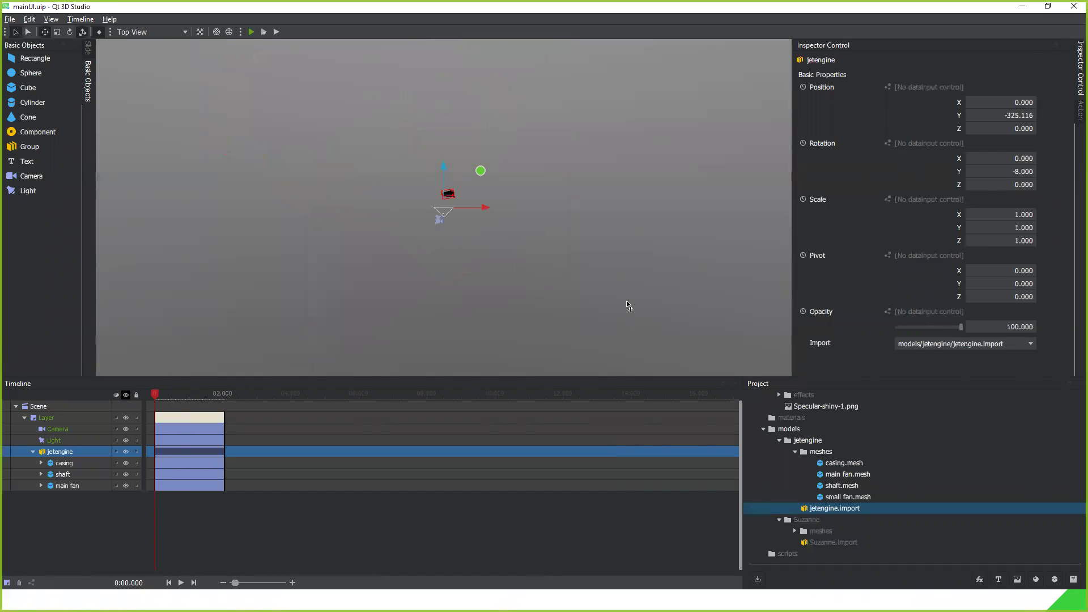
drag(633, 301, 662, 214)
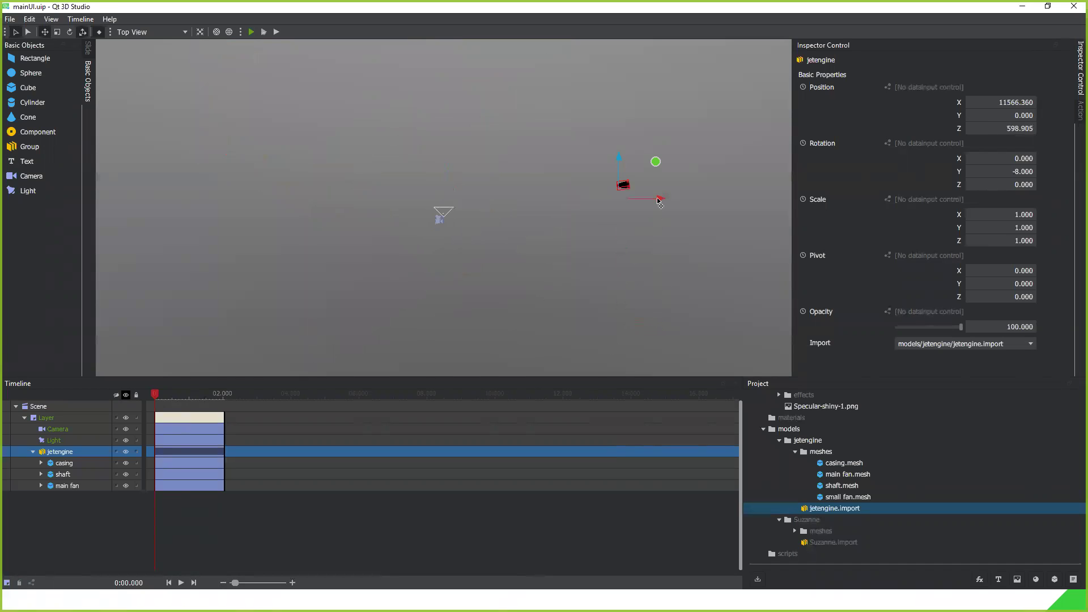
drag(660, 203, 477, 199)
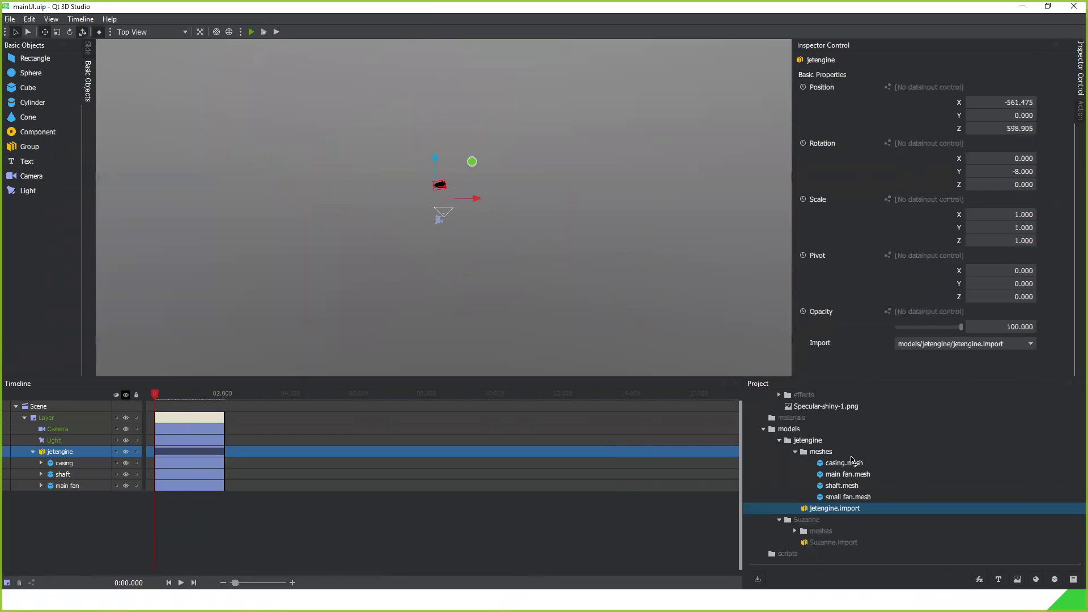
Fit the selected jet engine in the viewport in Top View and again in Perspective View.
key(f)
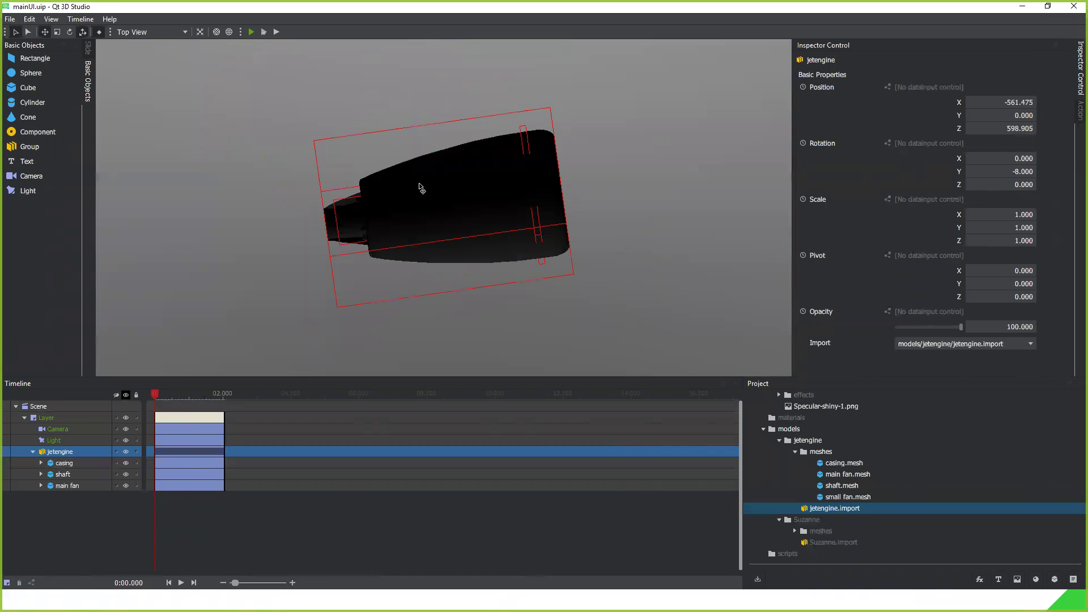
click(139, 32)
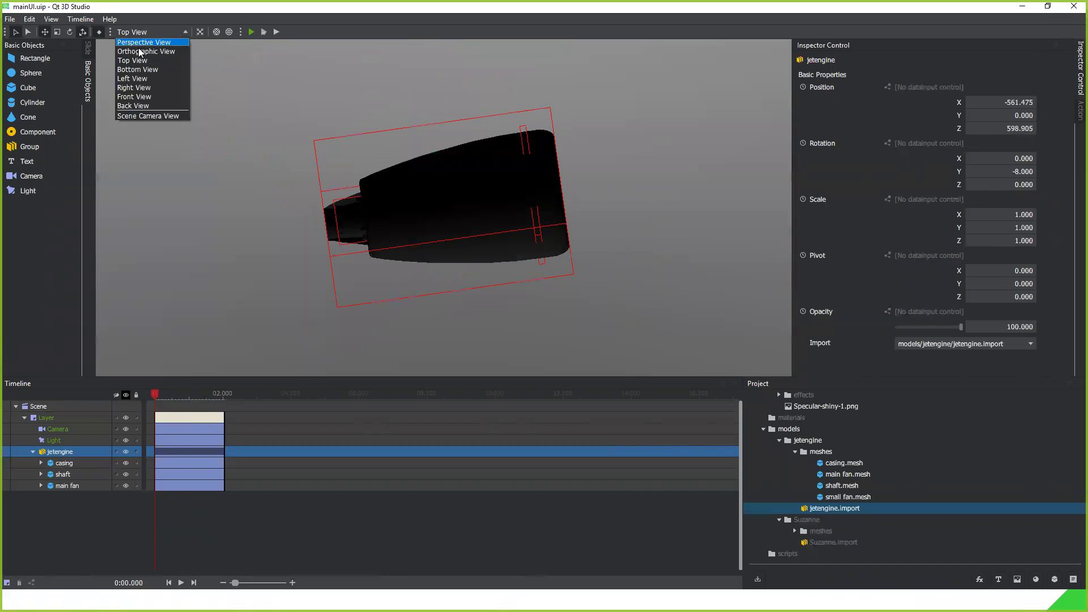
click(148, 44)
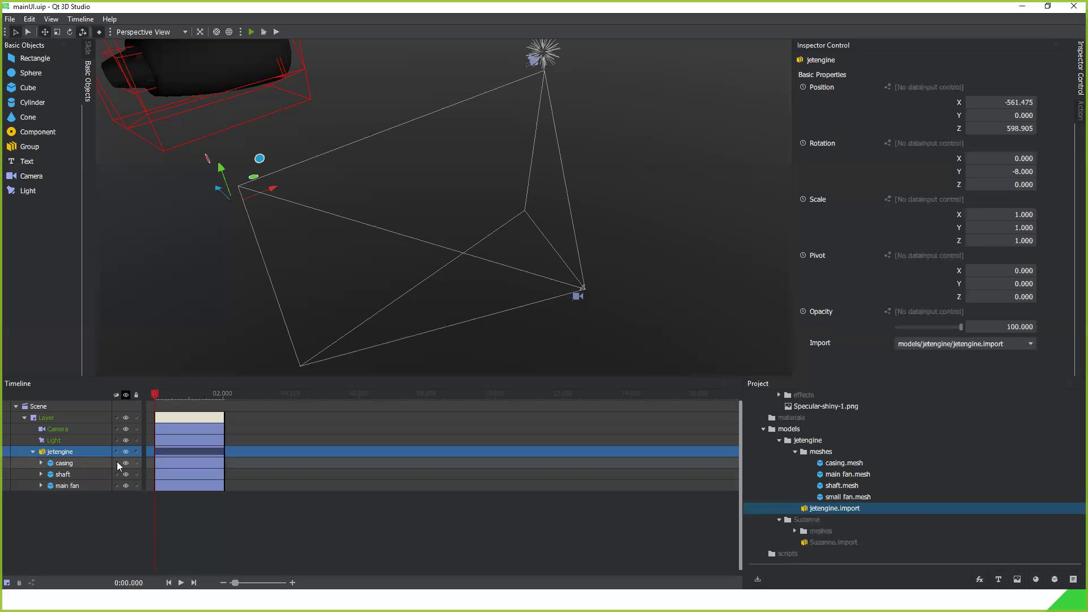
key(f)
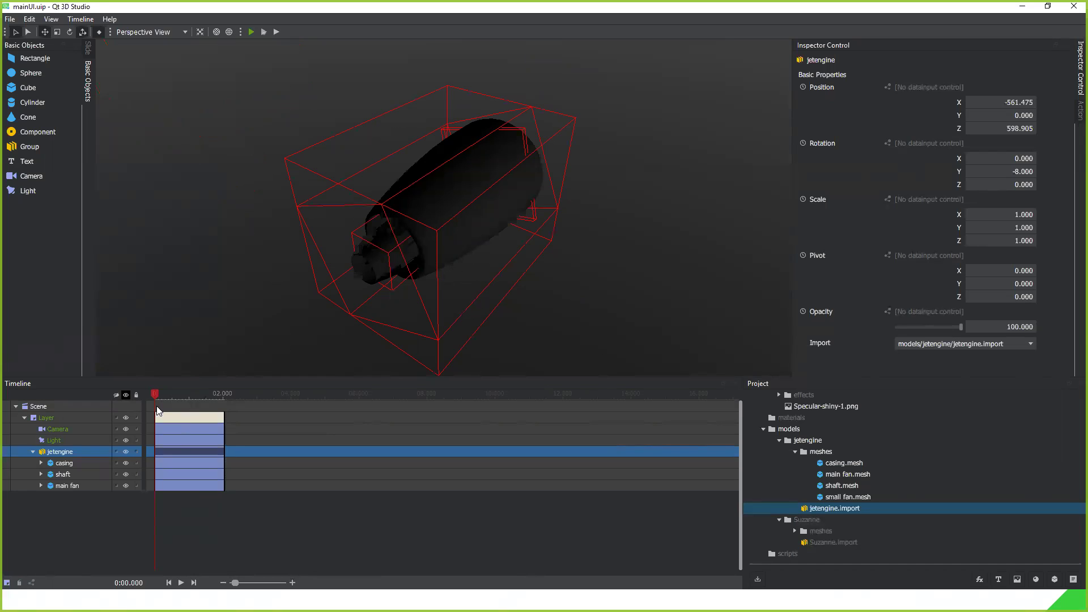
Set the jetengine group's pivot to X 214, Y 218 and Z 739.
click(154, 31)
click(264, 102)
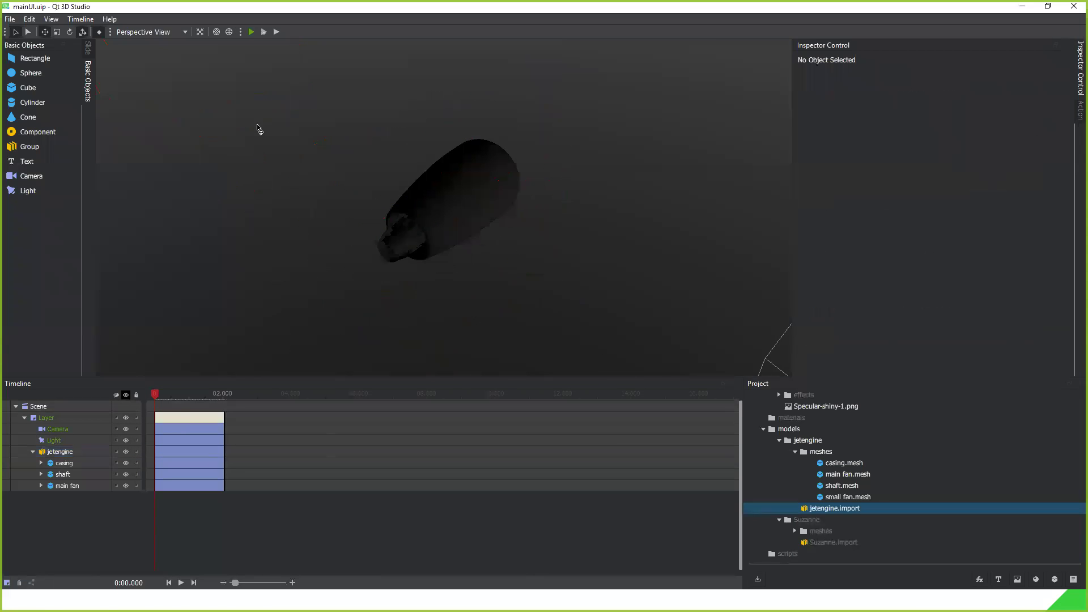
scroll(265, 165, down, 5)
click(470, 205)
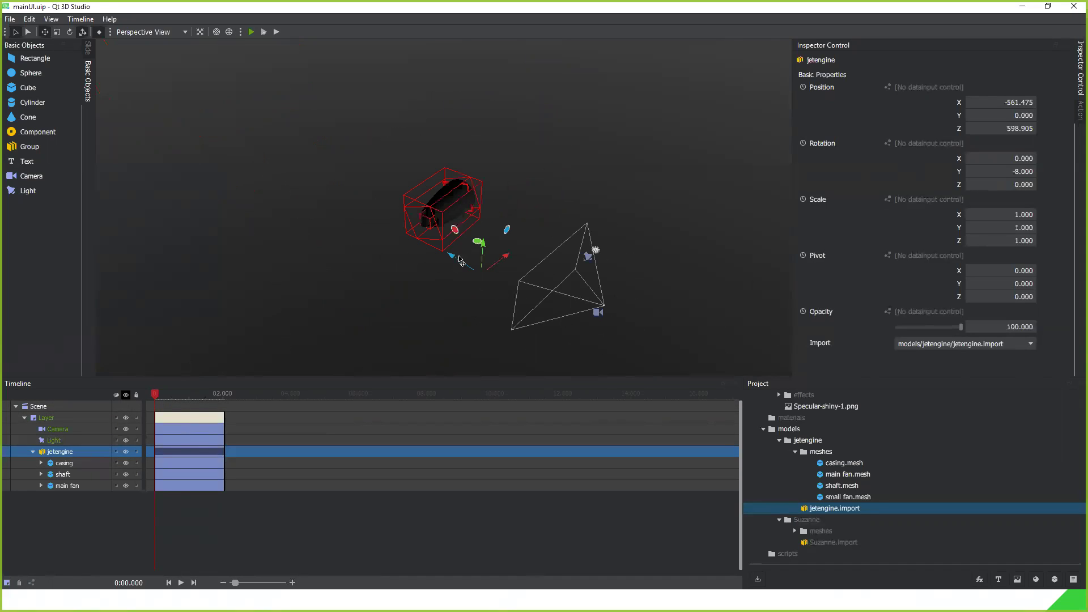
drag(989, 281, 1032, 271)
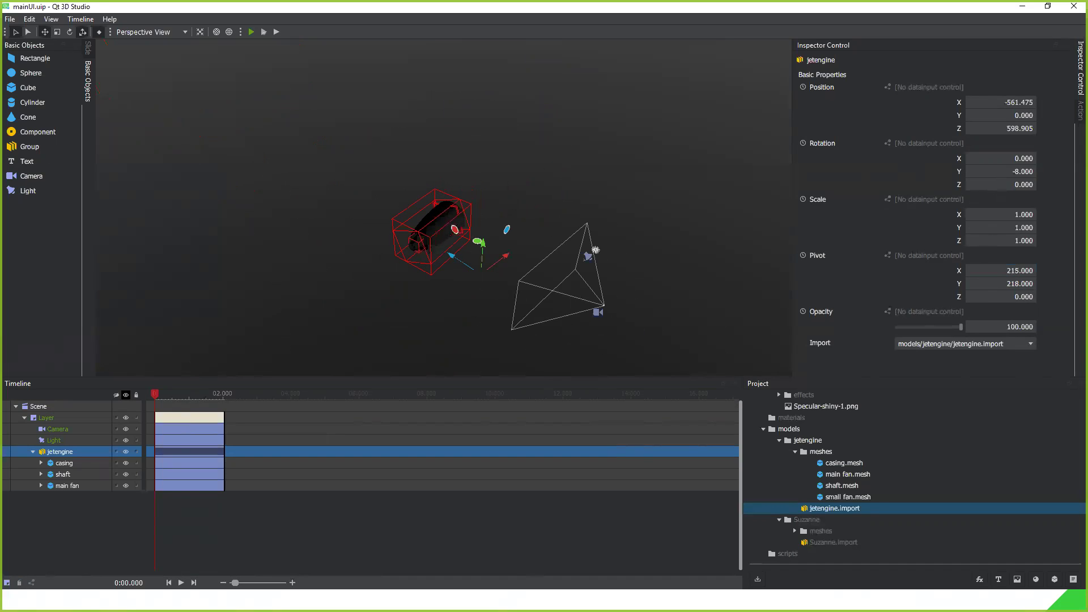
mouse_move(974, 298)
mouse_down()
mouse_move(1021, 299)
mouse_move(962, 300)
mouse_up()
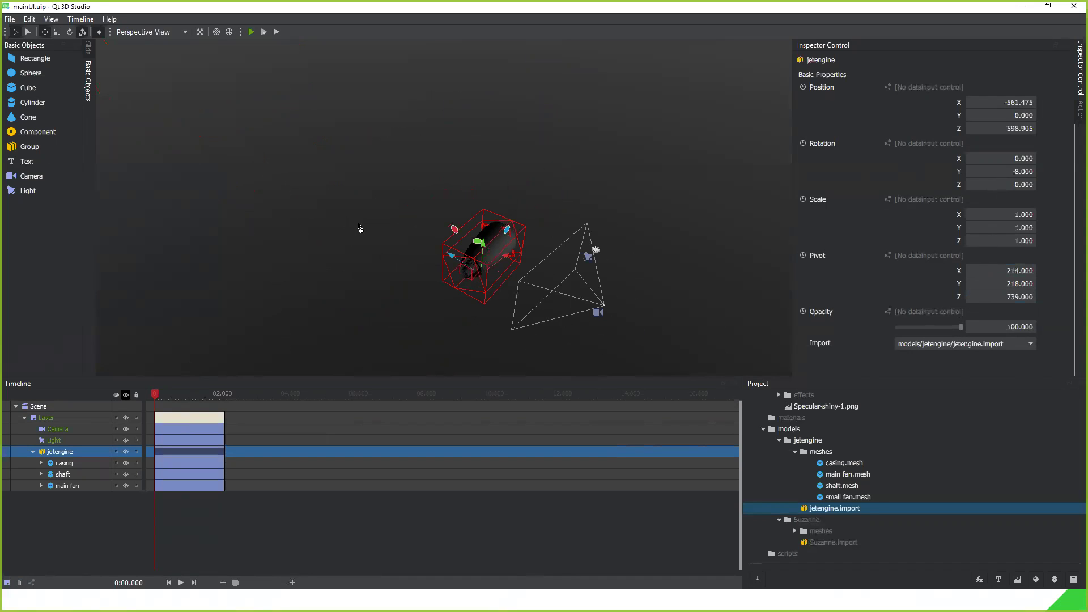
Set the jet engine's pivot Y to 201, frame the model in Top View, and return to Scene Camera View.
key(o)
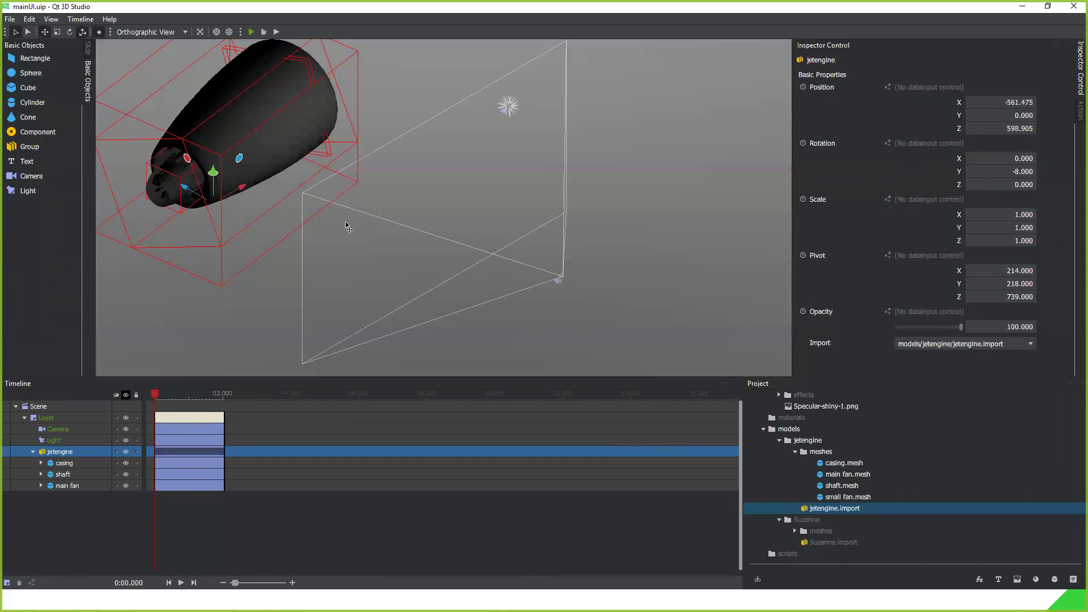
key(t)
key(f)
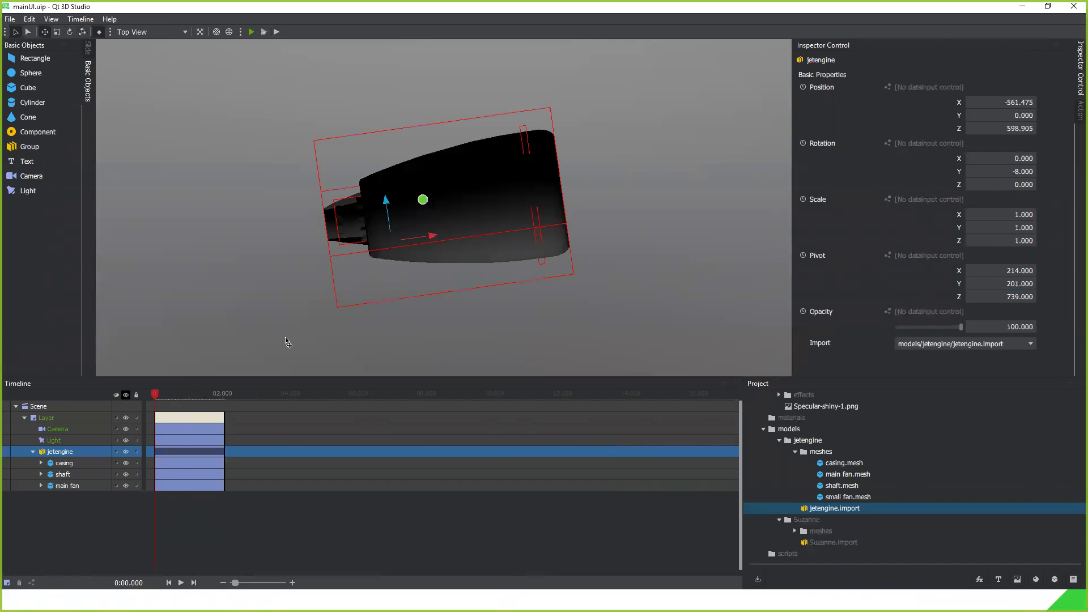
key(ctrl+7)
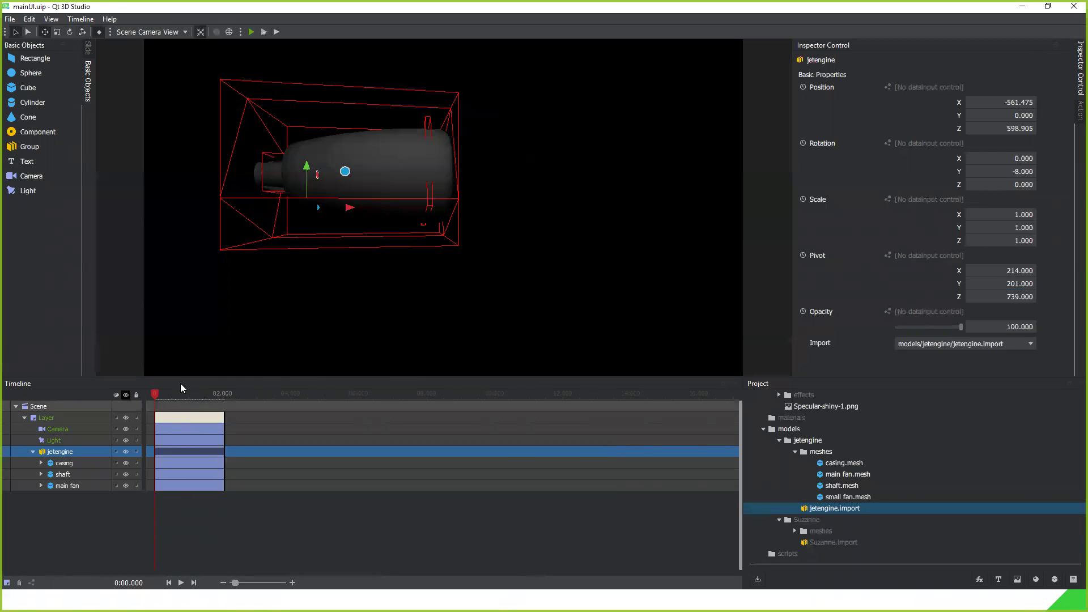
Rotate the jet engine to 54 on Y and expand its casing, shaft and main fan to list their materials.
drag(1015, 171, 987, 171)
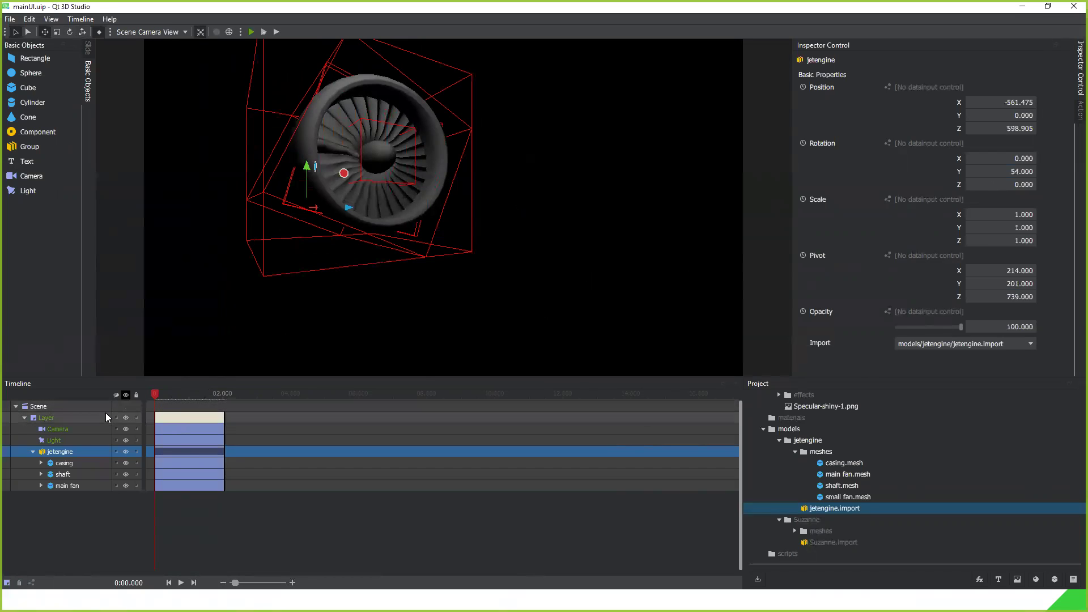
click(42, 464)
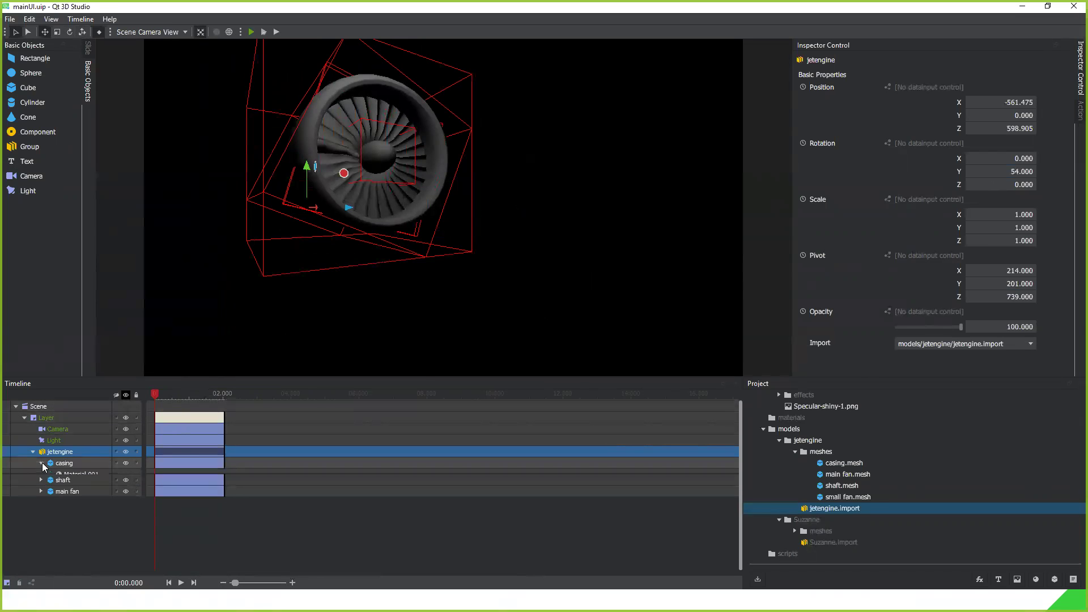
click(74, 476)
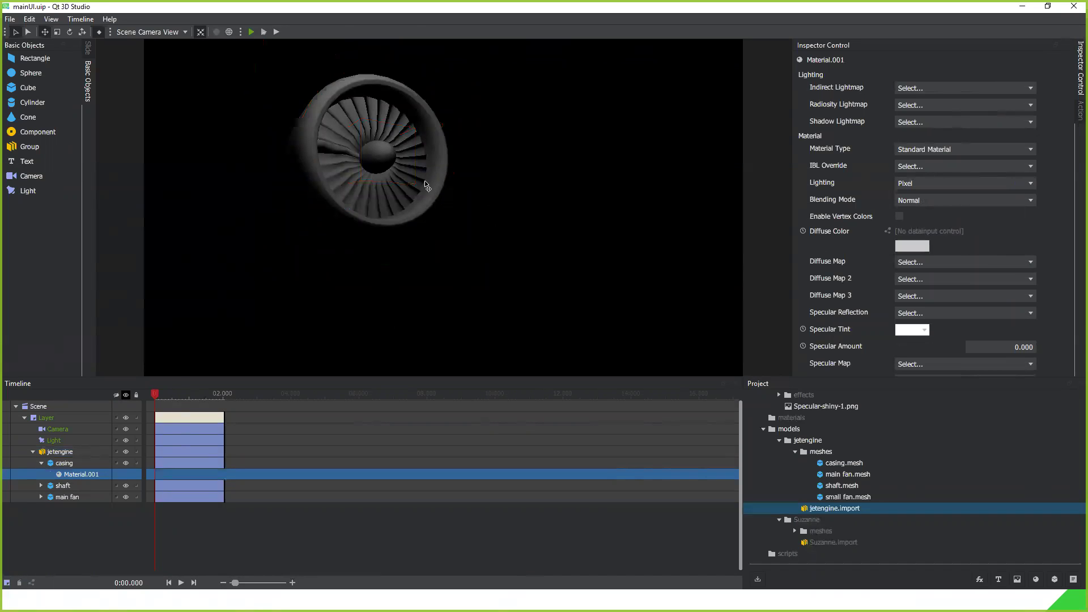
click(41, 486)
click(41, 509)
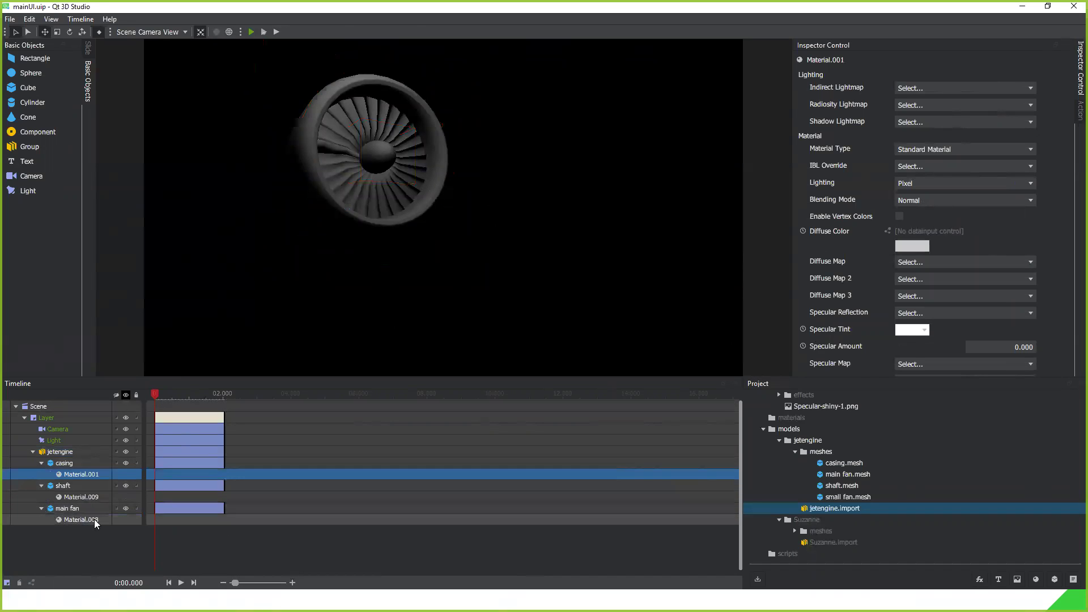
Assign Specular-shiny-1.png as the specular reflection of the casing's Material.001.
click(94, 519)
click(97, 497)
click(99, 475)
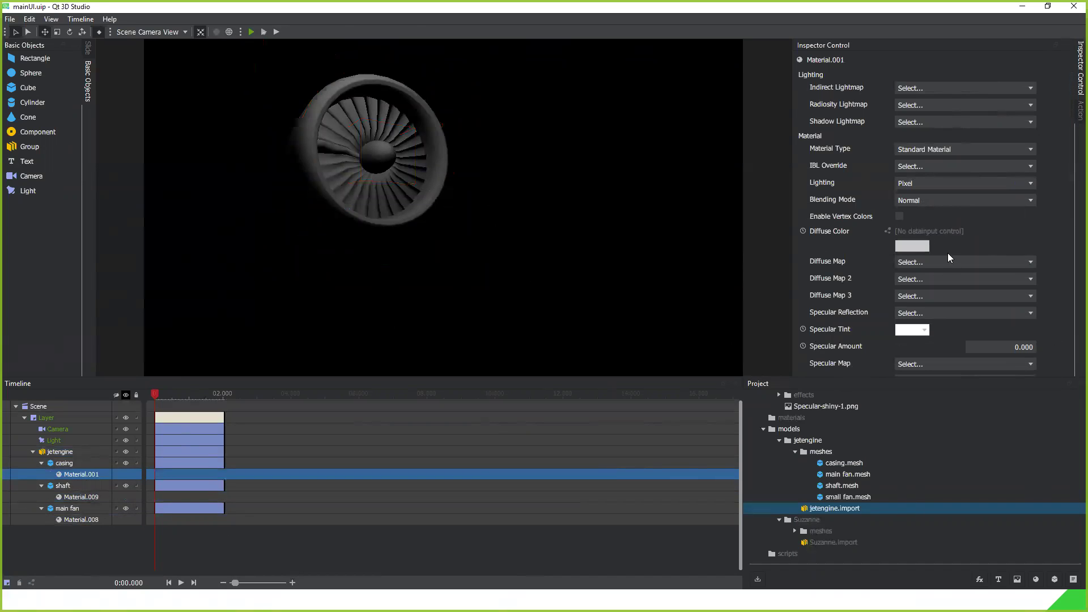
scroll(952, 235, down, 5)
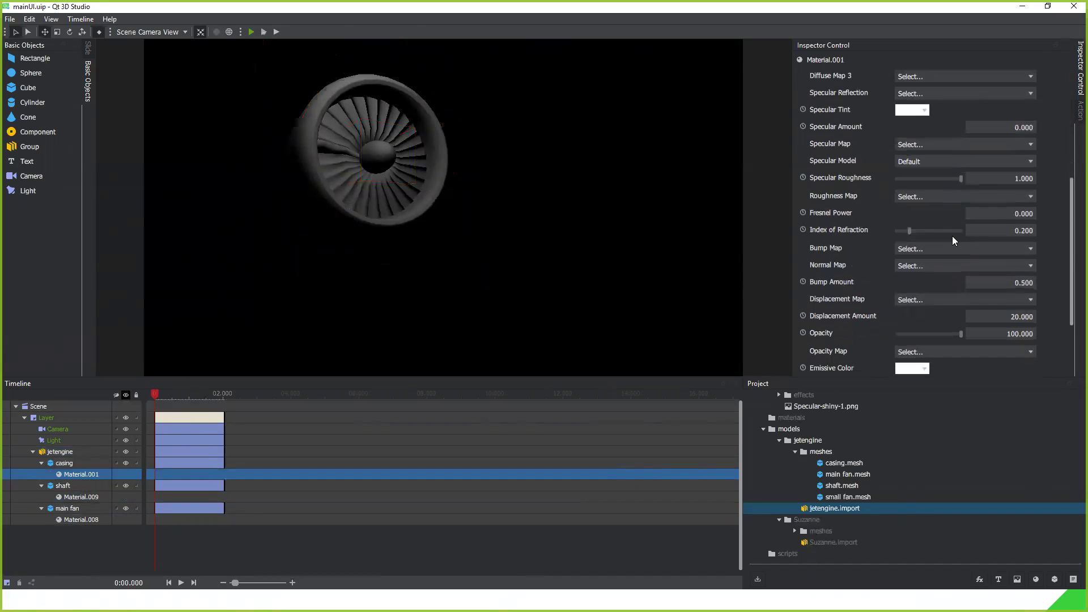
click(935, 168)
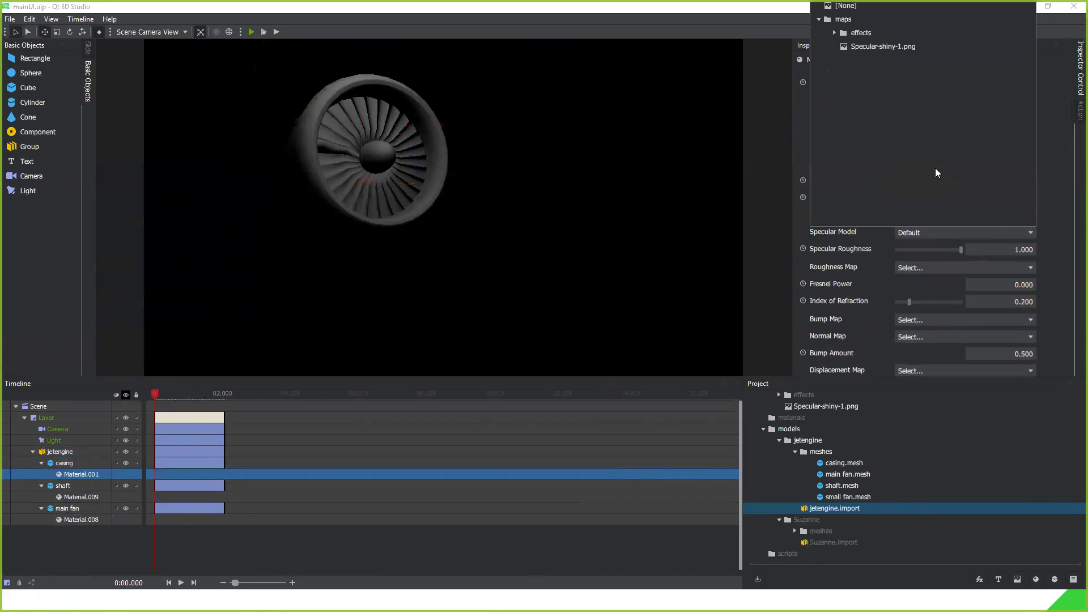
click(882, 45)
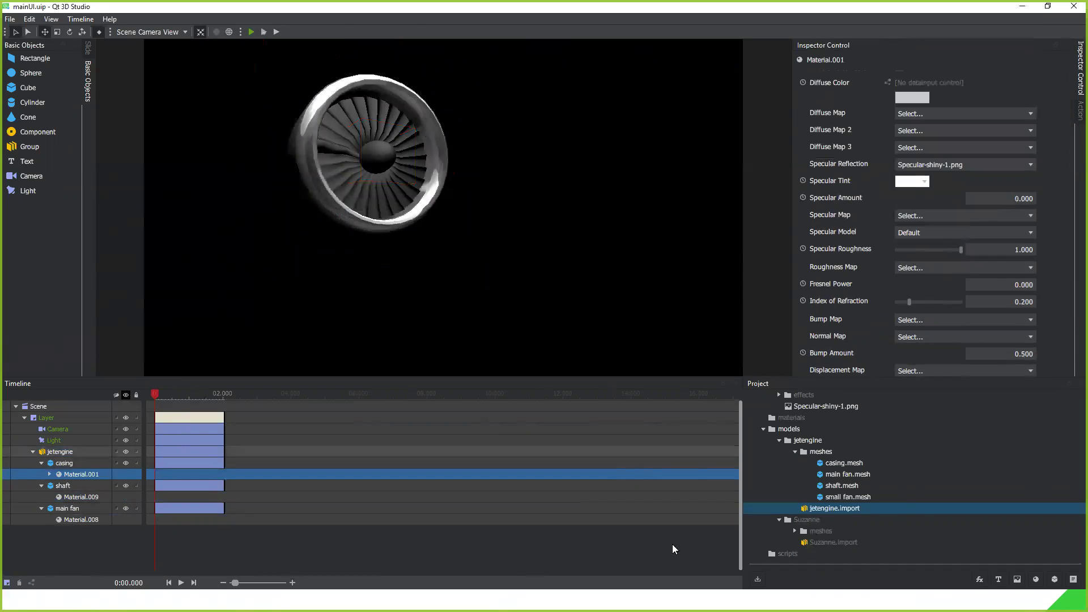
Change the material type of the main fan's Material.008 to Referenced Material.
click(78, 485)
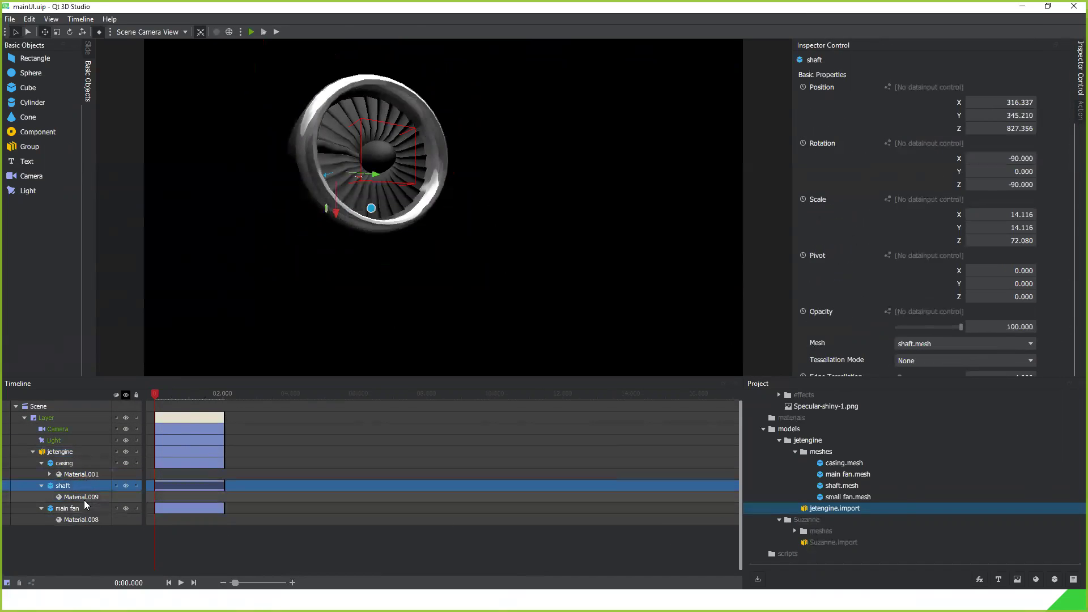
click(84, 500)
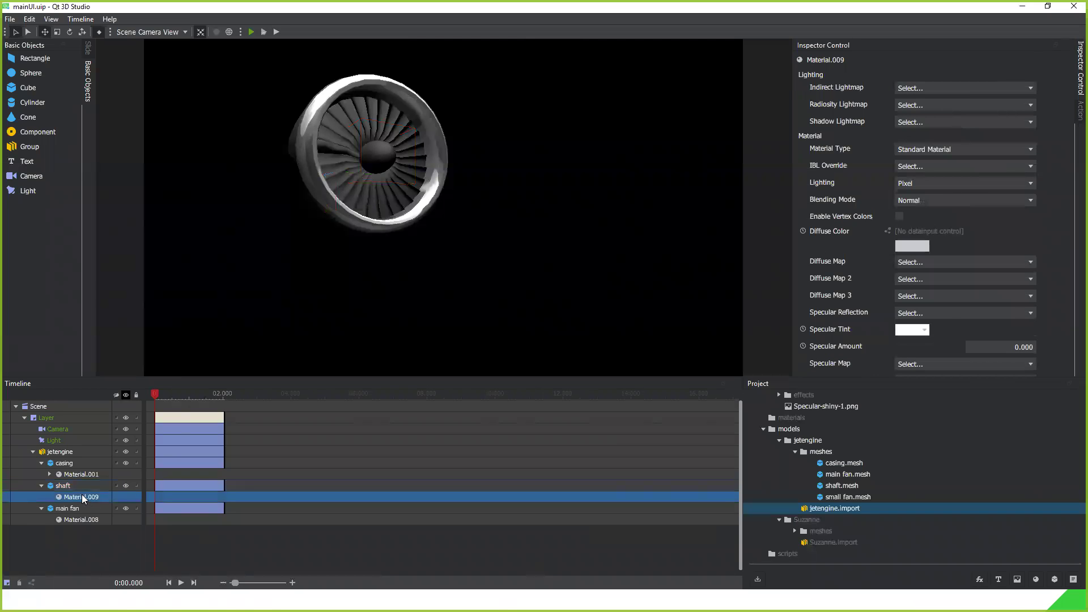
click(78, 484)
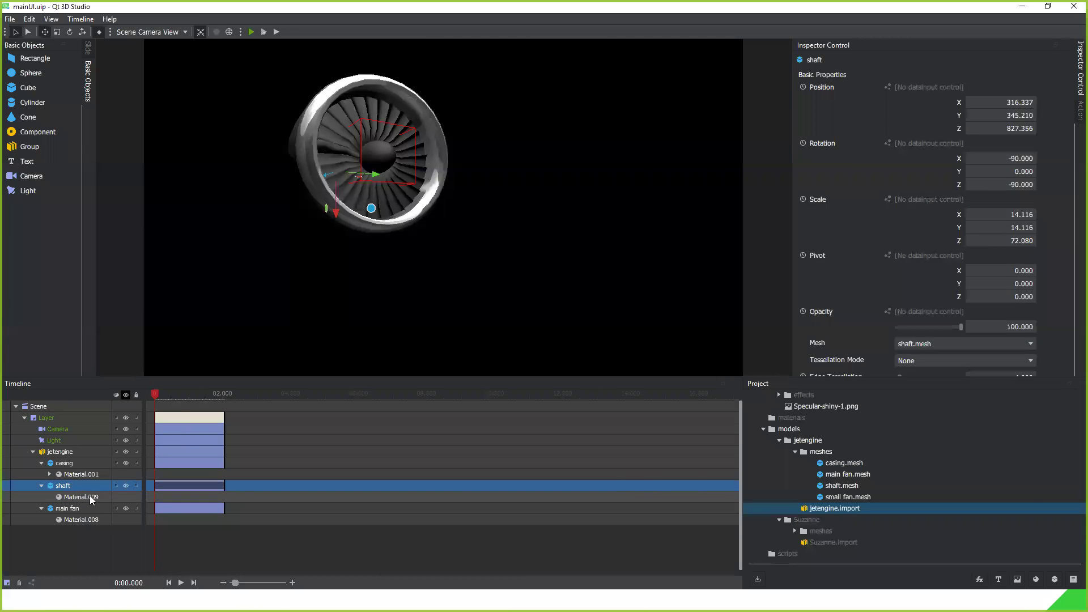
click(89, 496)
click(93, 520)
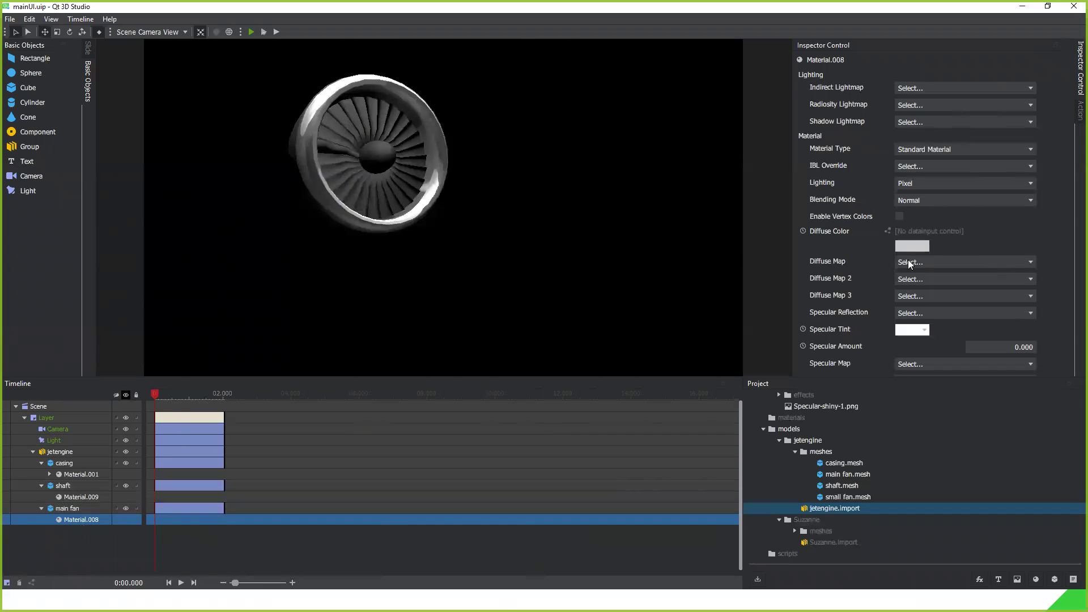
scroll(934, 308, down, 3)
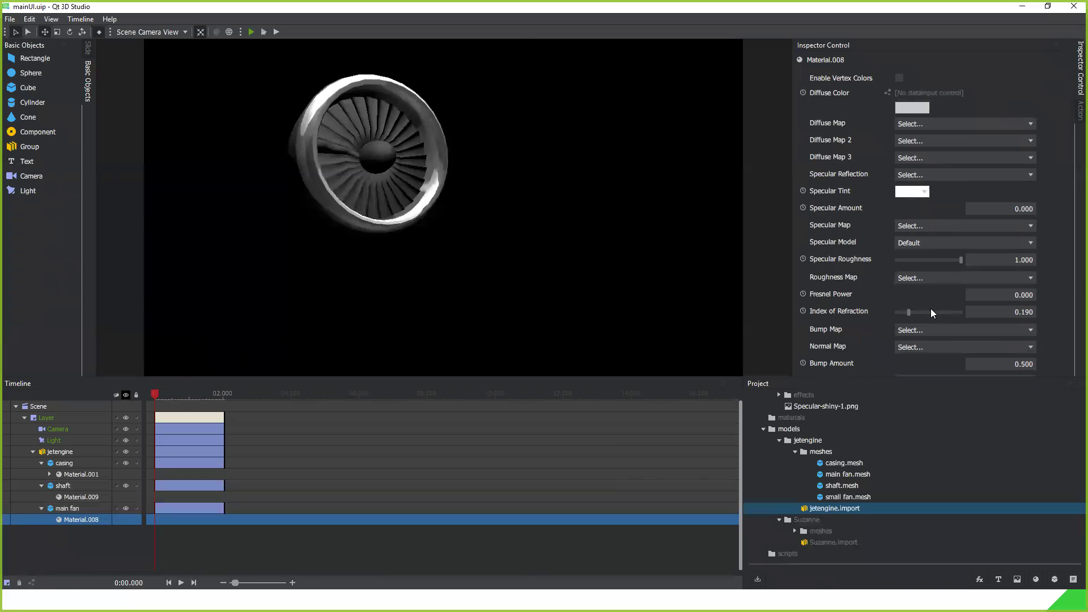
scroll(927, 299, up, 3)
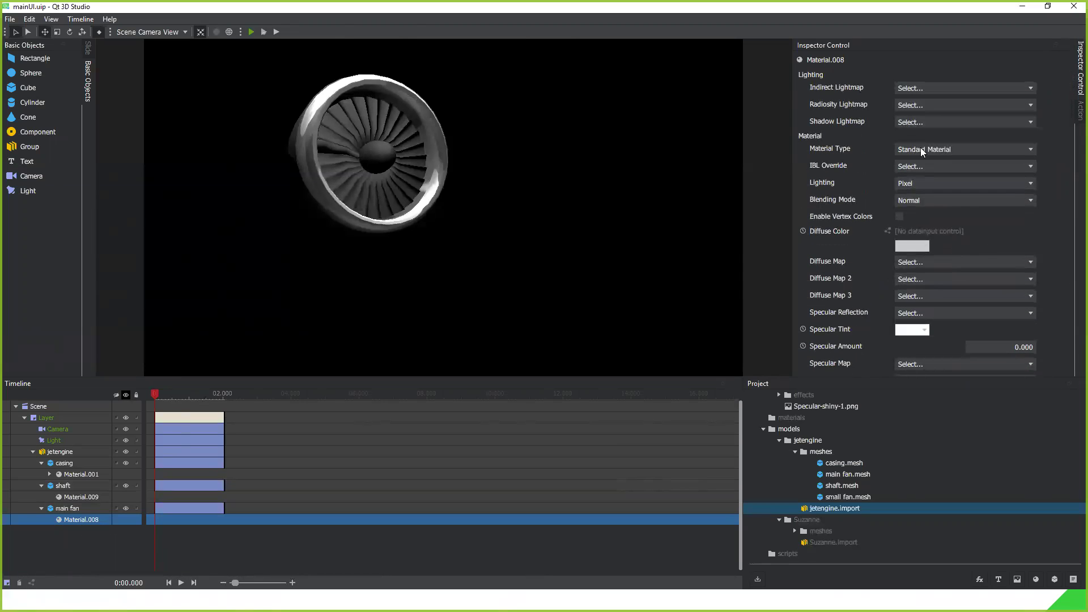
click(920, 150)
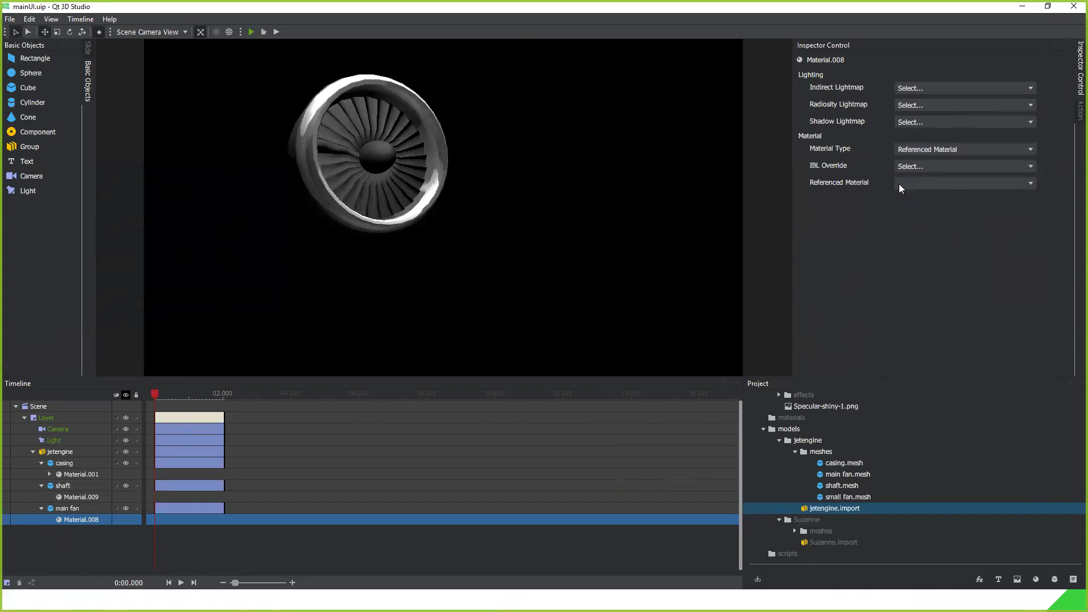
Try to point the main fan's referenced material to Material.001 under the jetengine casing.
click(899, 184)
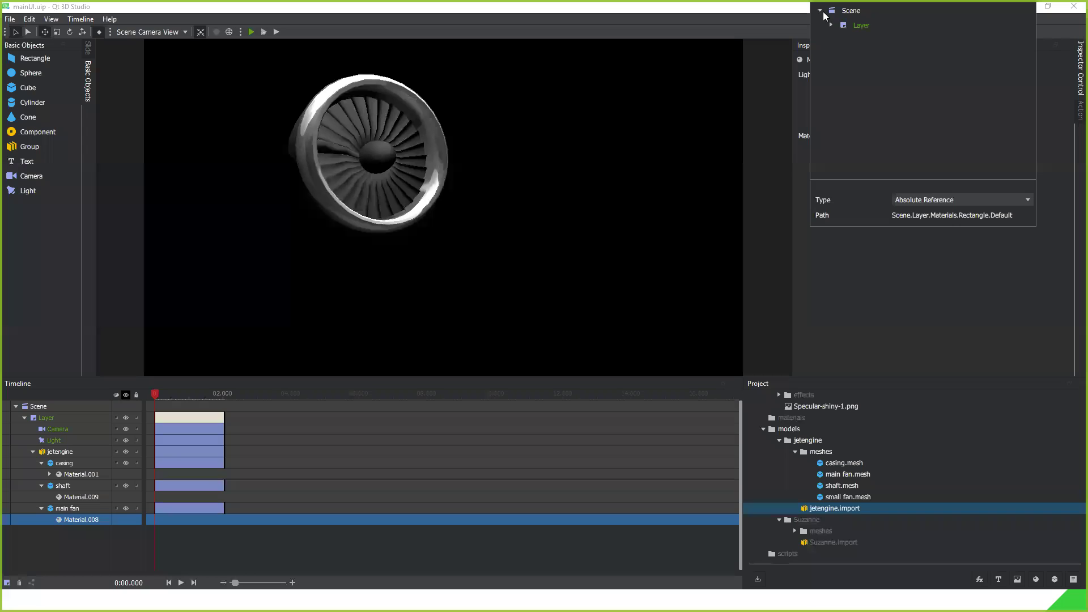
click(830, 25)
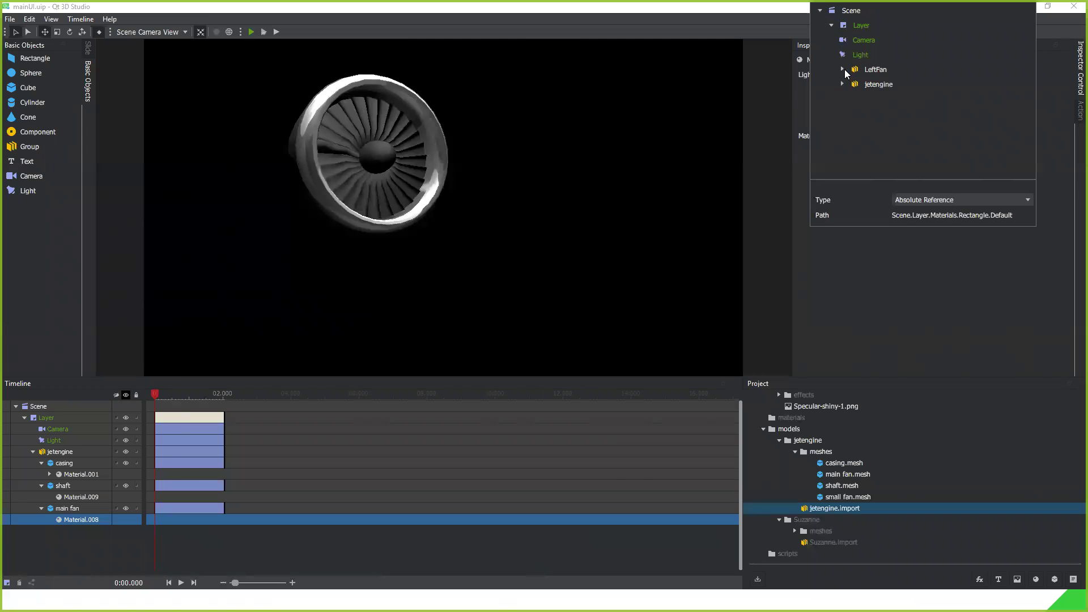
click(843, 84)
click(855, 99)
click(900, 116)
click(865, 114)
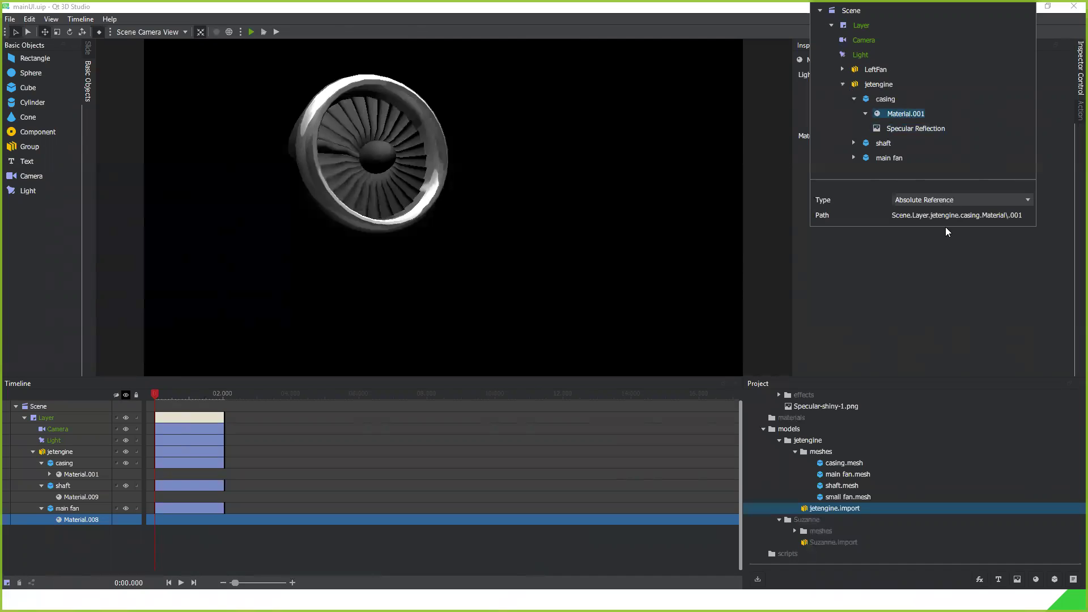
click(950, 300)
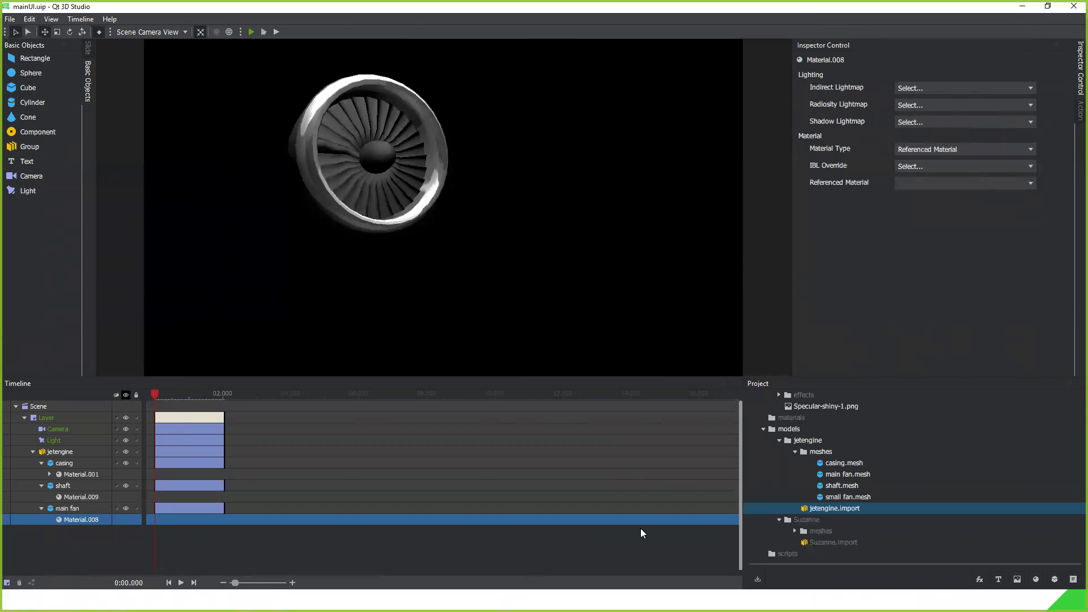
Retry choosing the casing's Material.001 as an absolute reference for the main fan's material.
click(922, 184)
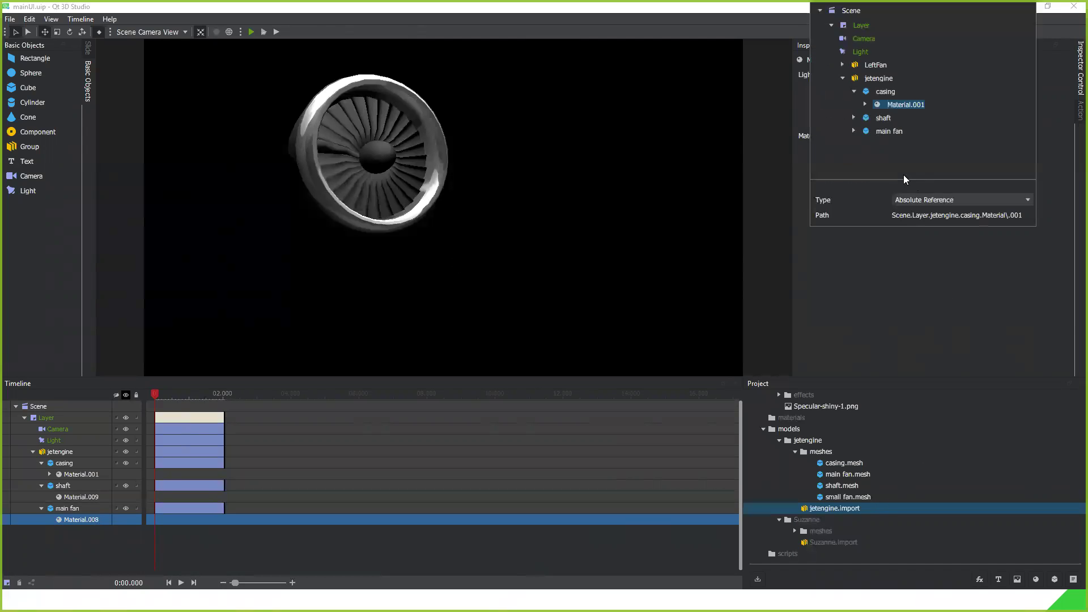
click(887, 99)
click(905, 111)
click(865, 113)
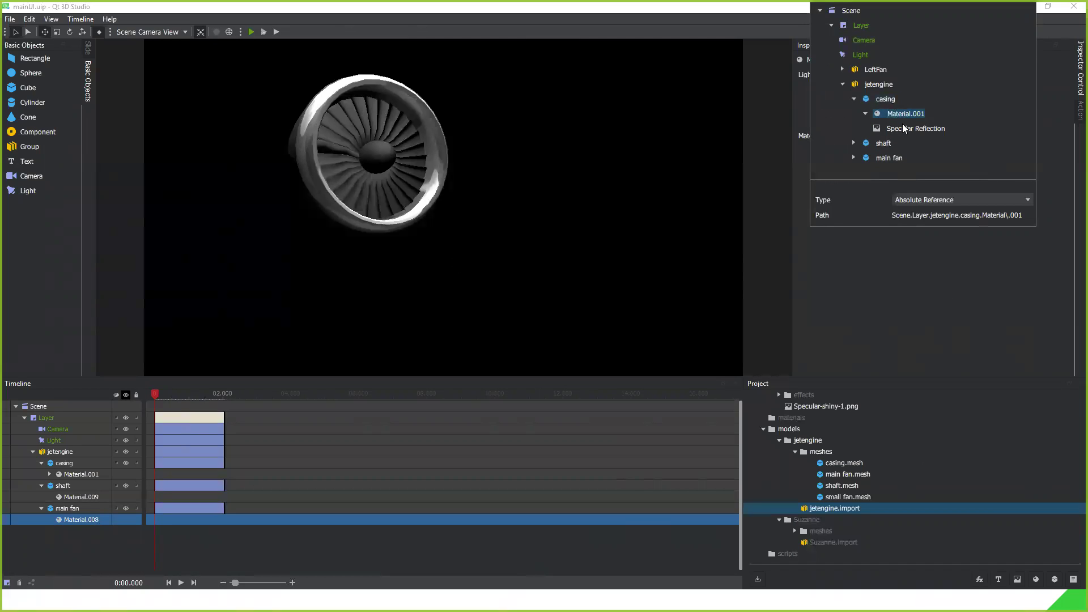
click(953, 309)
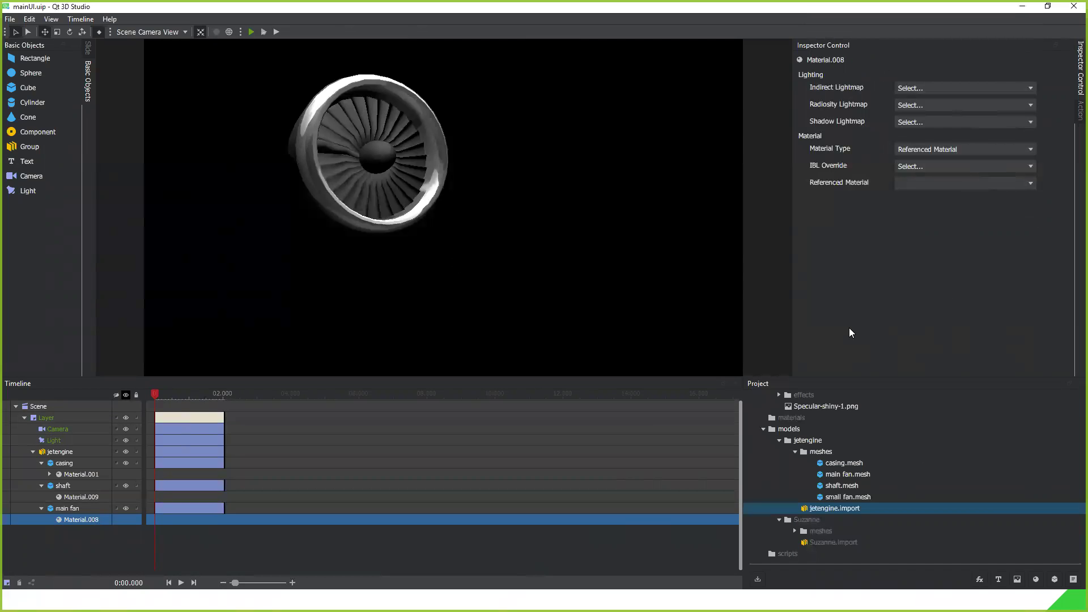
Show the hidden LeftFan group in the scene in place of the jetengine group.
click(71, 452)
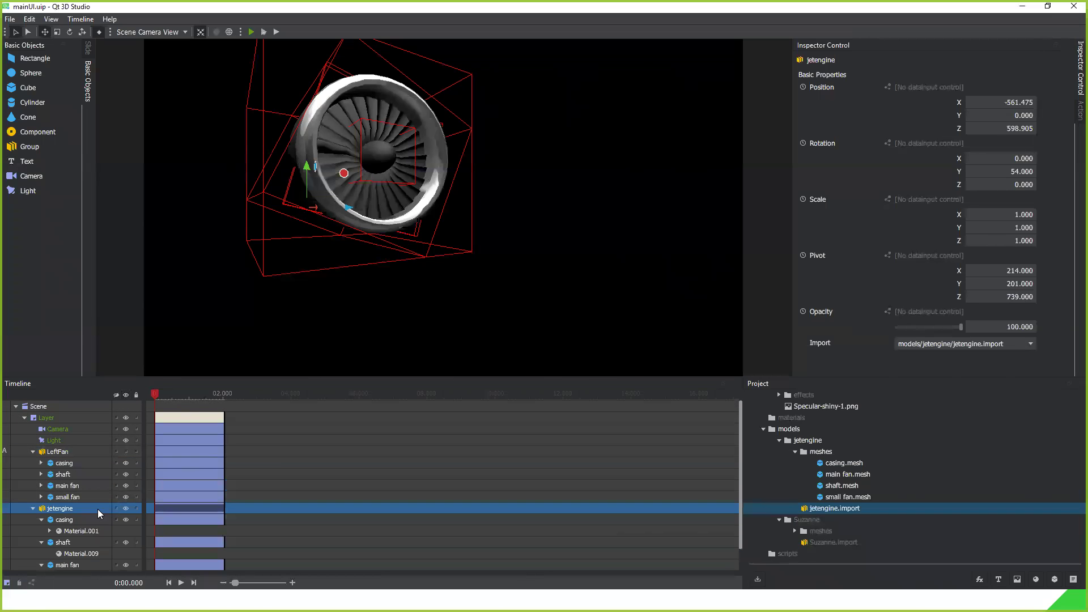
scroll(94, 510, down, 1)
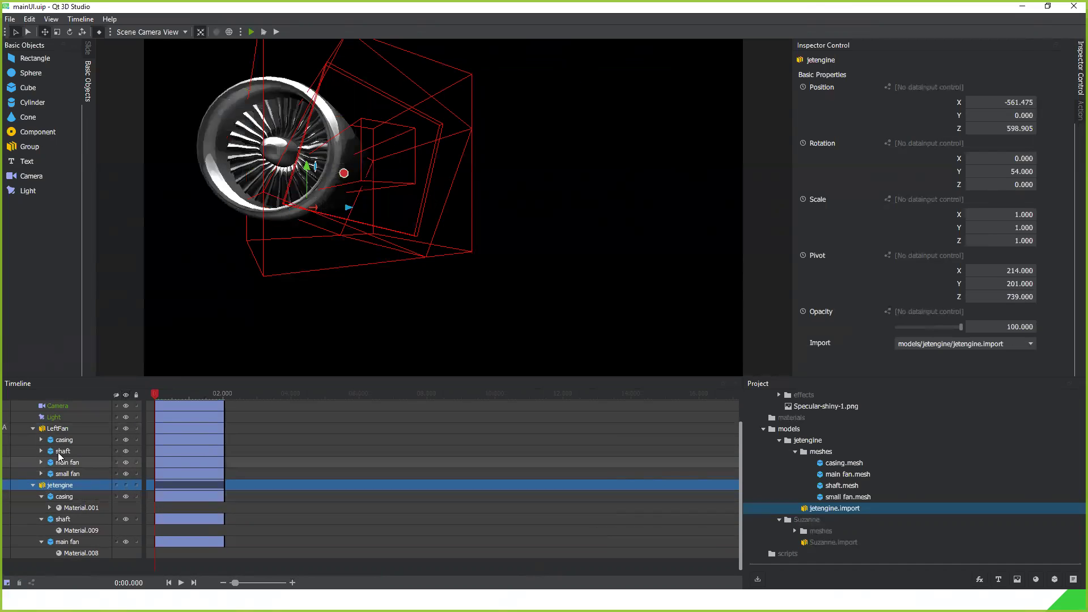
click(83, 473)
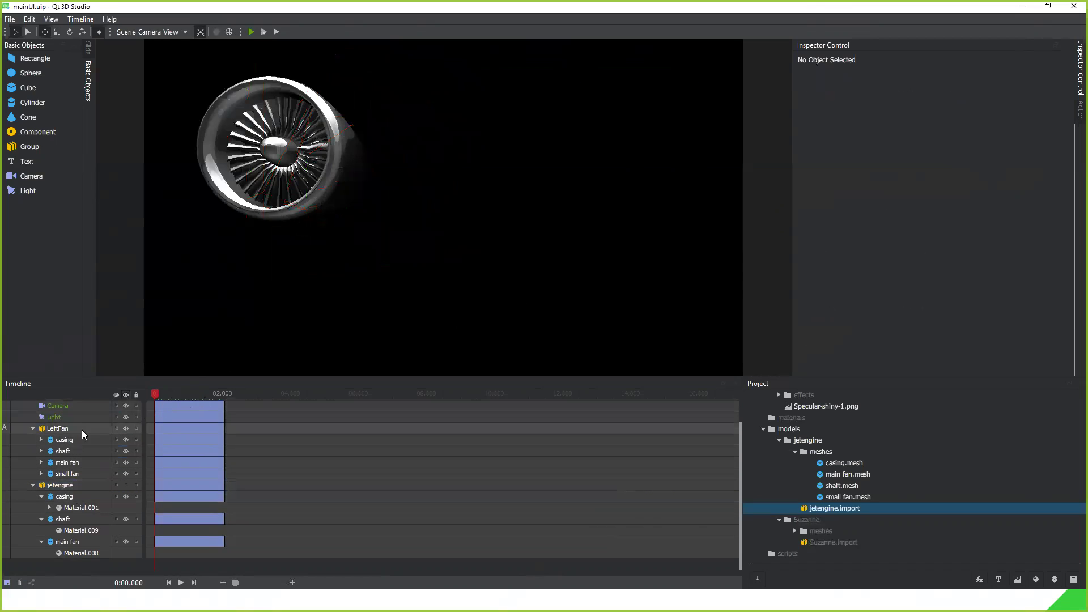
click(80, 477)
click(77, 486)
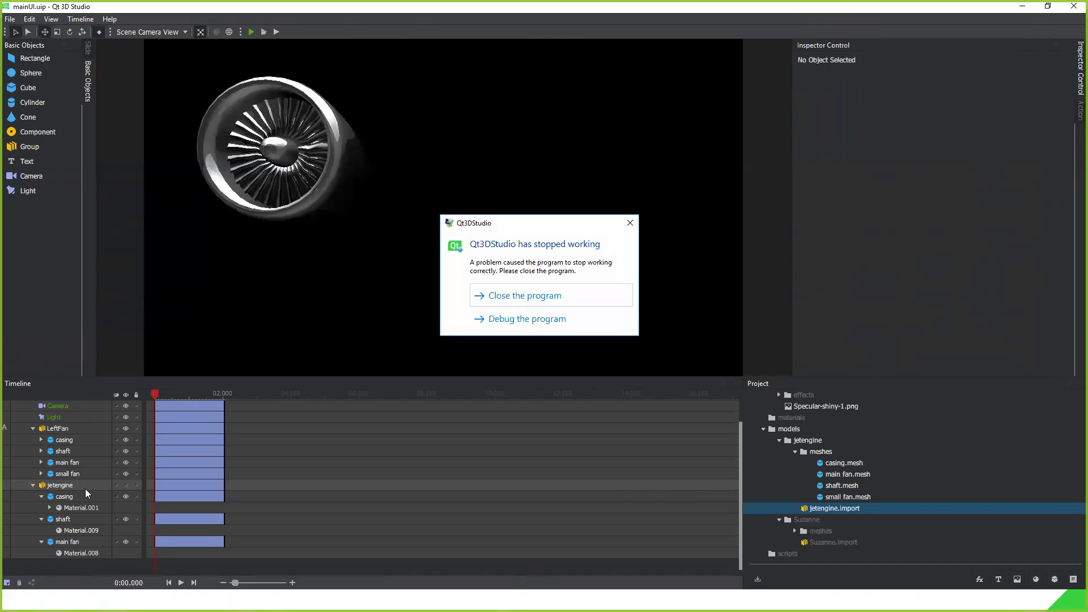
Close the stopped program and, after leaving the slide show, reopen the recent project mainUI.uip in Qt 3D Studio.
click(518, 293)
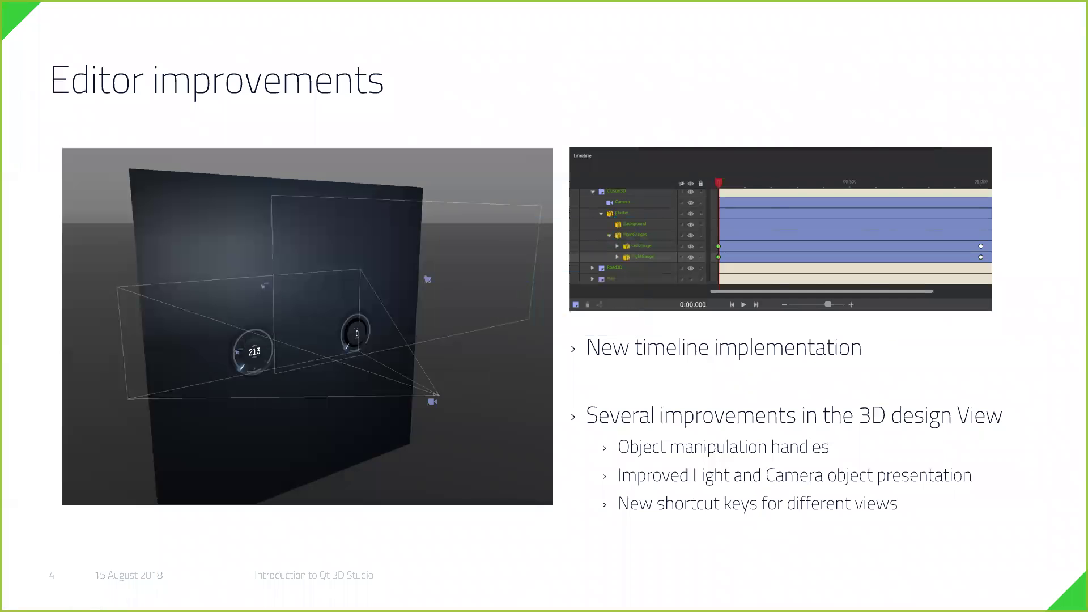
key(alt+Tab)
click(438, 574)
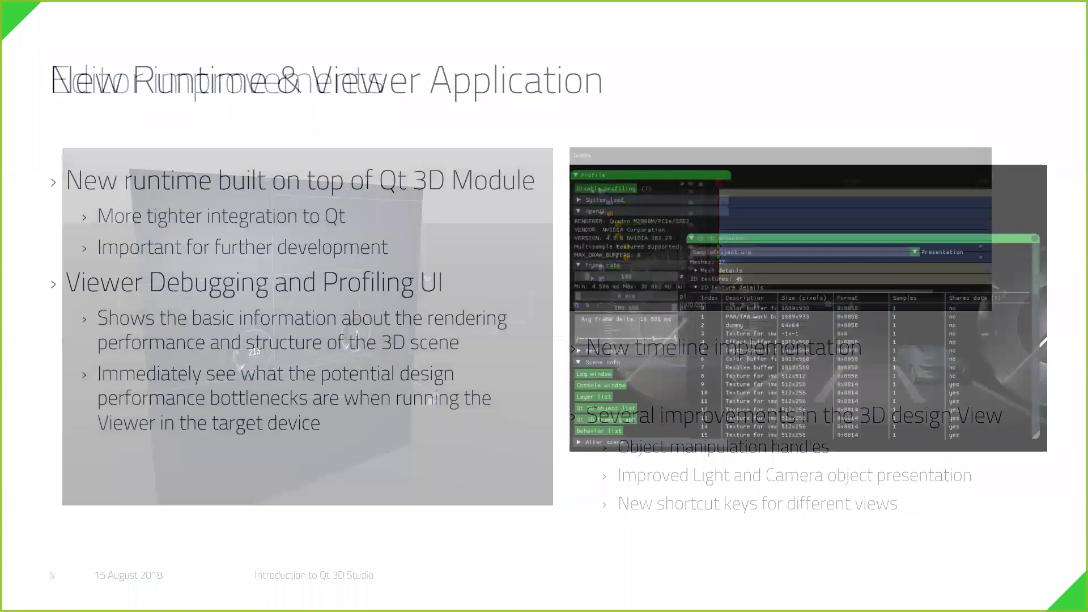
key(Escape)
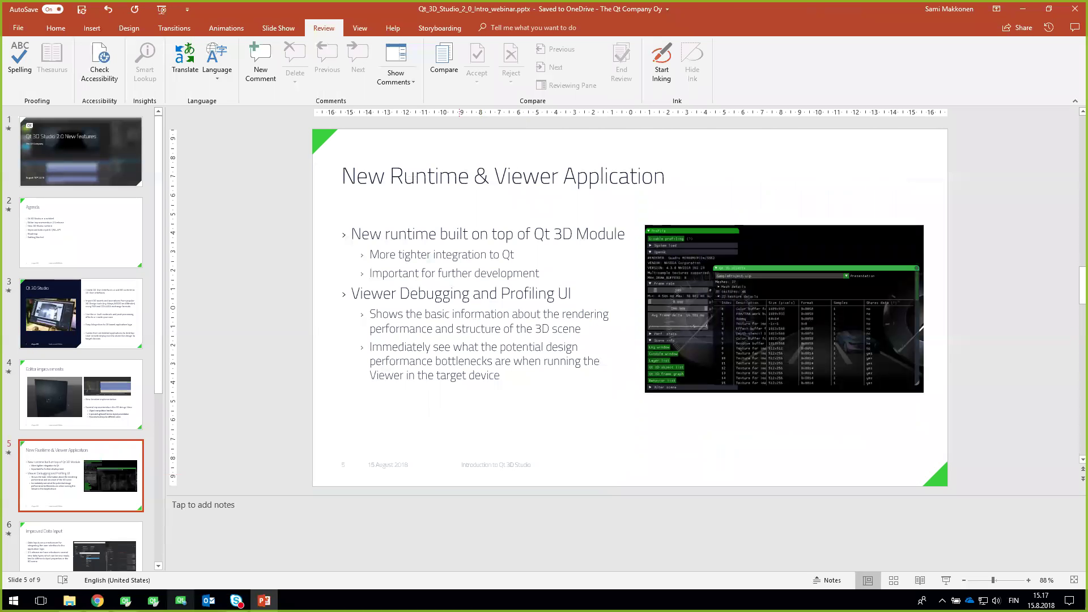
key(alt+Tab)
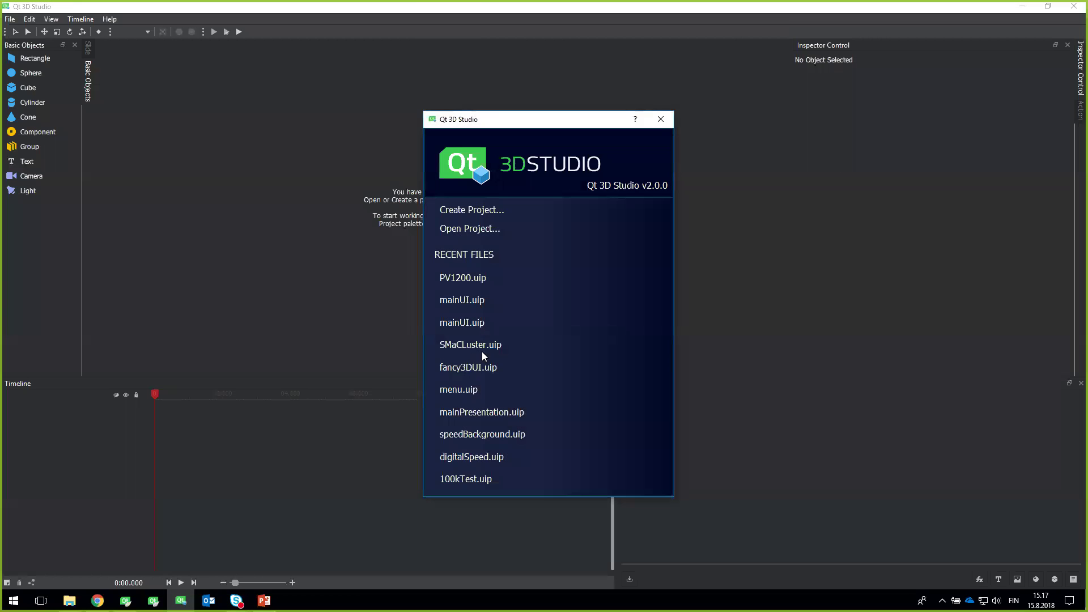
click(466, 300)
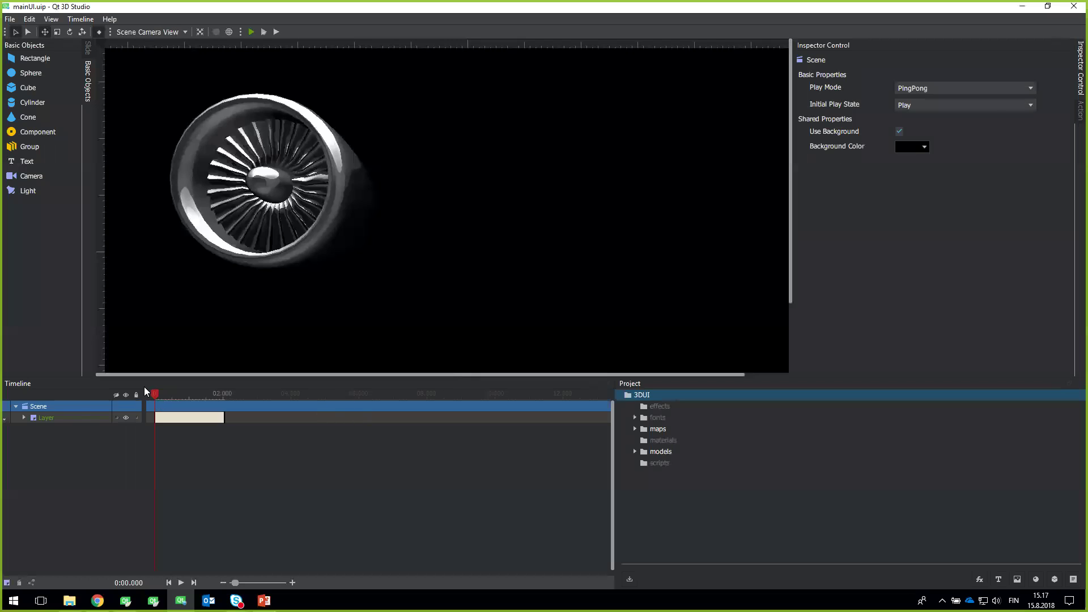
Expand the Layer and its LeftFan group in the timeline and scrub the playhead to preview the scene.
click(24, 418)
click(31, 451)
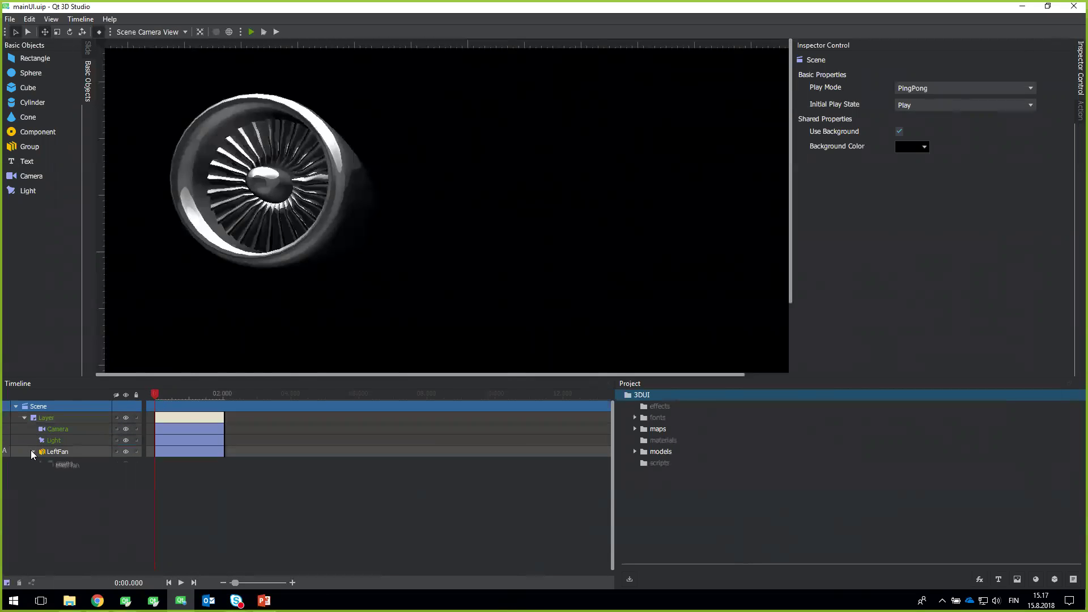
mouse_move(157, 395)
mouse_down()
mouse_move(193, 396)
mouse_move(156, 395)
mouse_up()
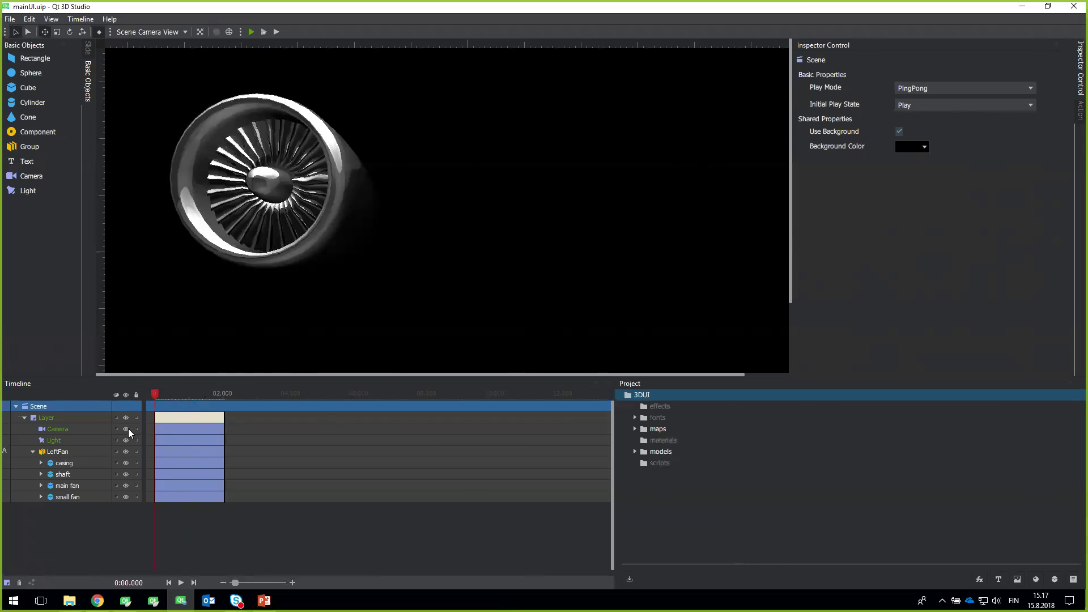
Set the Layer's Progressive AA to 2x and its Multisample AA to SSAA.
click(88, 420)
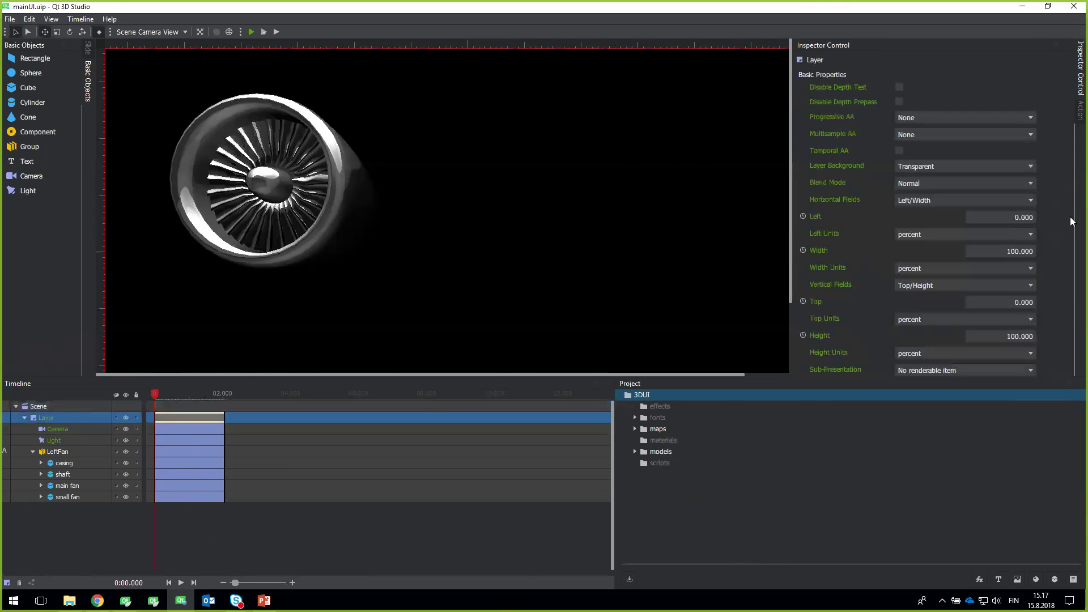
click(915, 117)
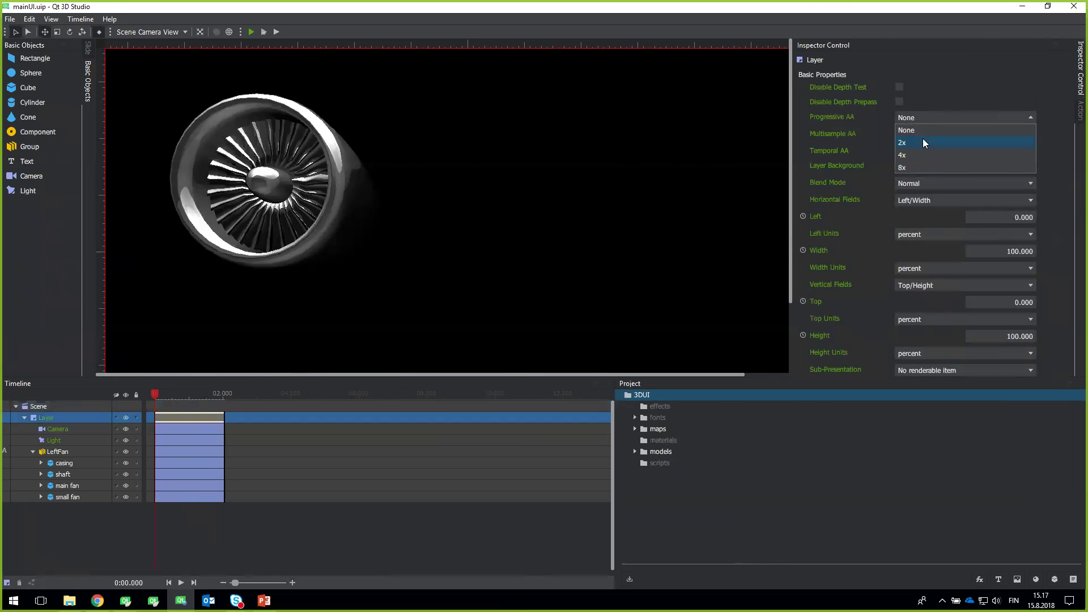
click(923, 141)
click(924, 135)
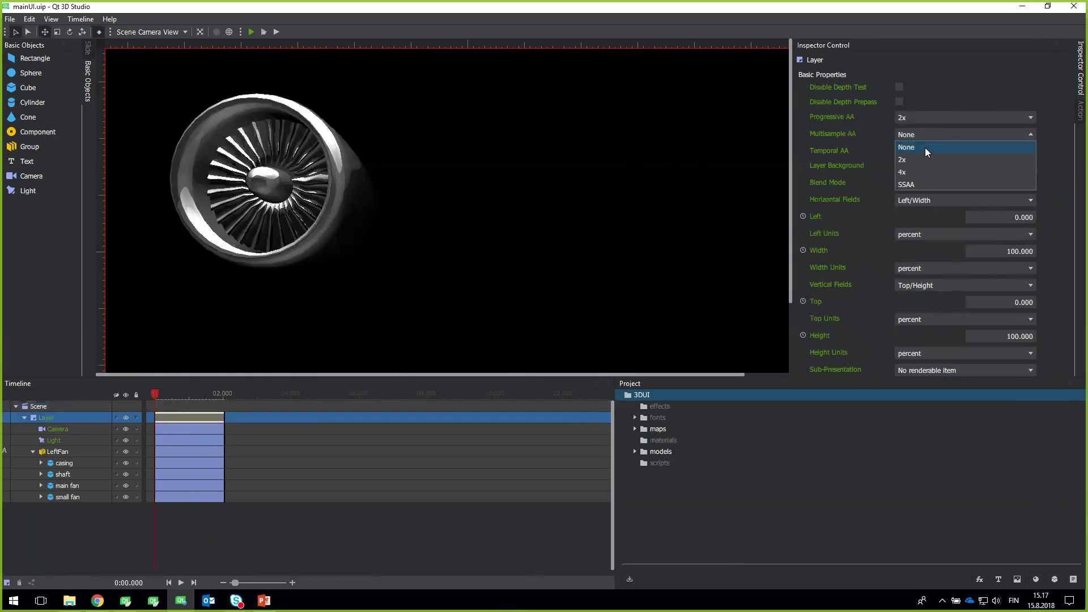
click(924, 184)
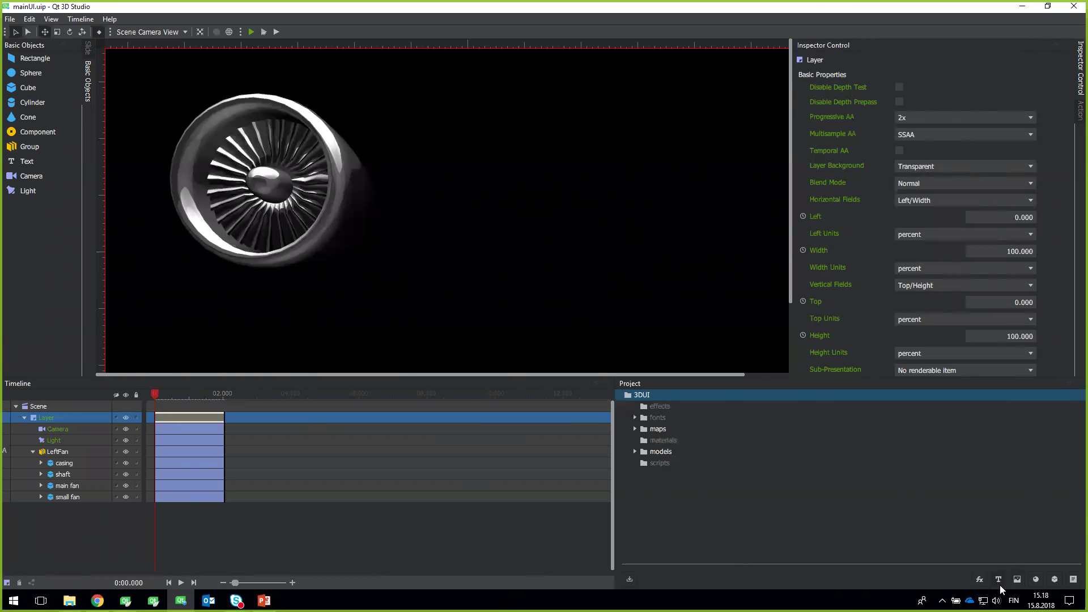
Import Bloom.effect from the Effect Library into the project.
click(980, 580)
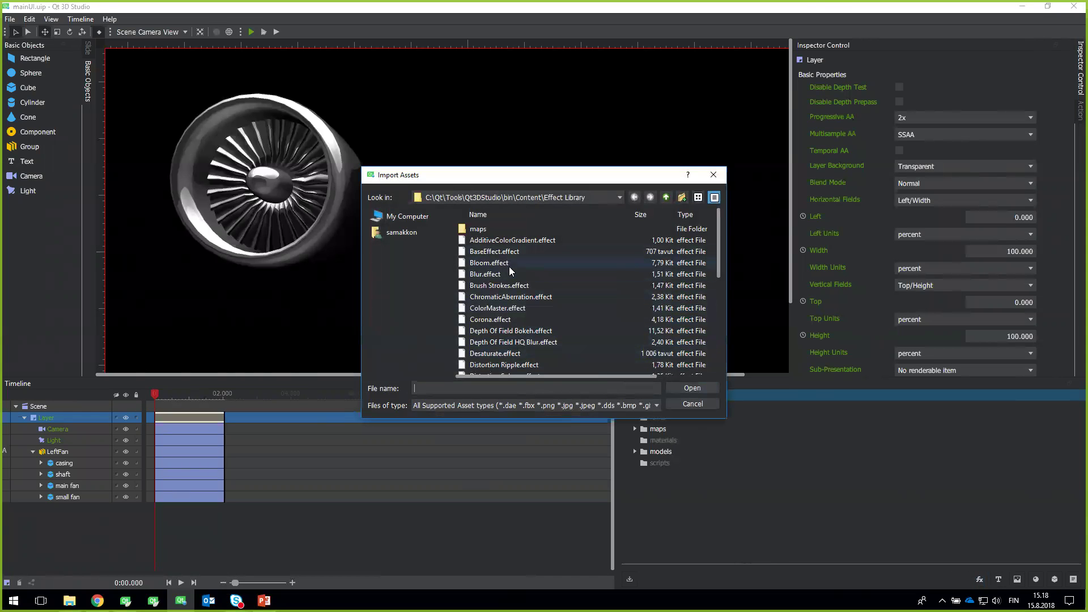
click(499, 262)
click(694, 388)
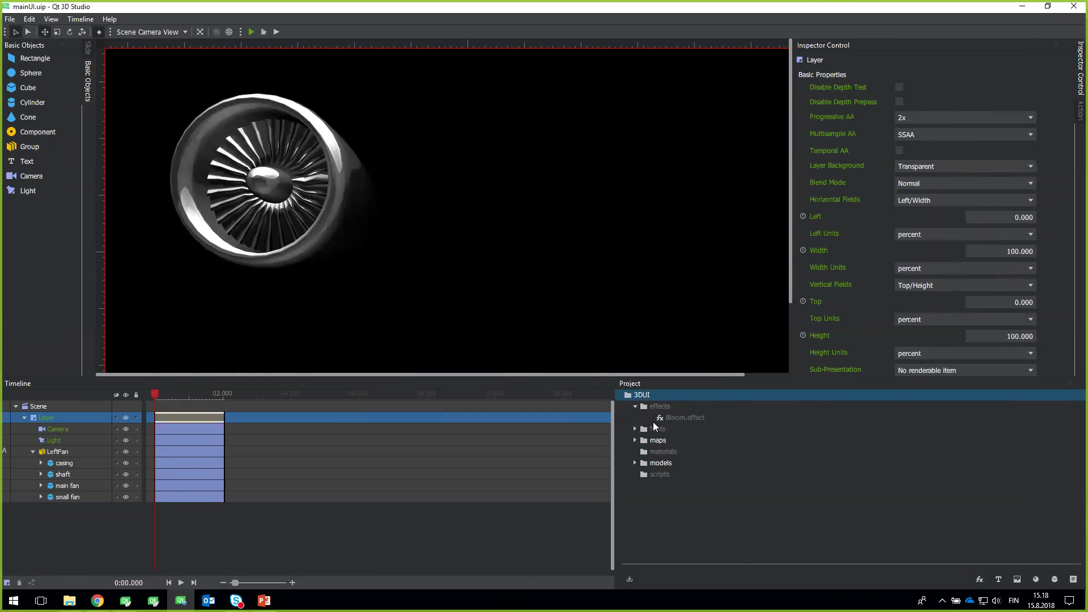
Apply the Bloom effect to the scene's layer and lower its luminosity threshold to 0.610.
drag(672, 417, 388, 245)
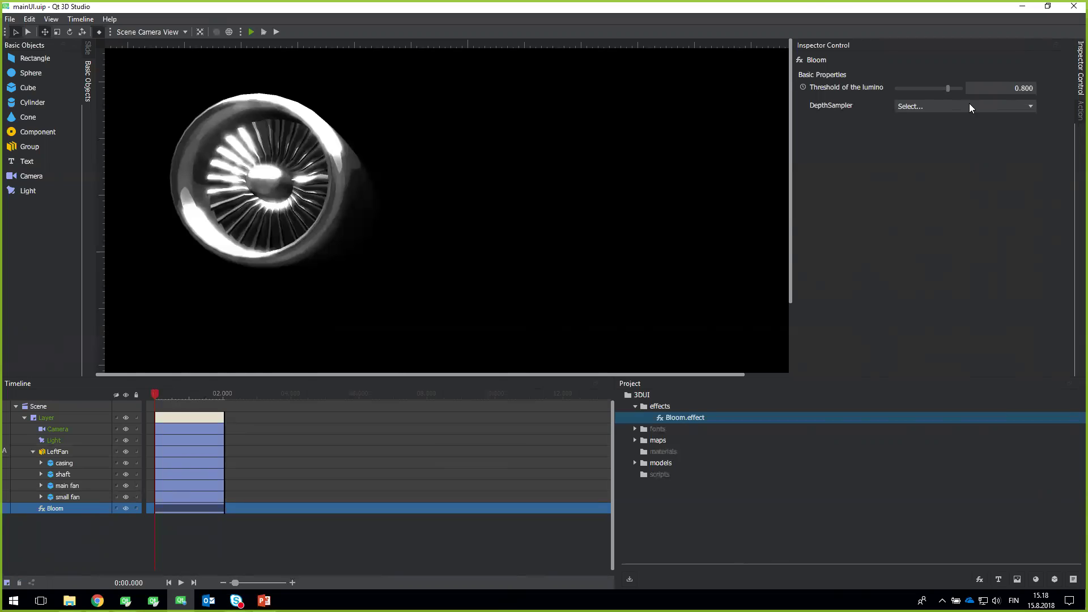
mouse_move(948, 89)
mouse_down()
mouse_move(910, 91)
mouse_move(933, 88)
mouse_up()
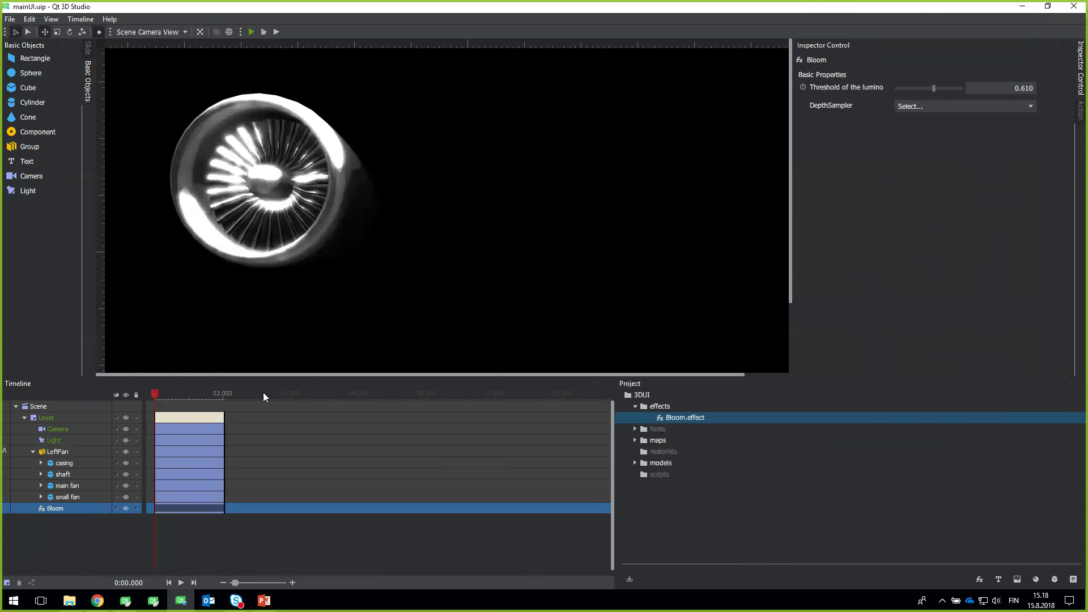
Hide the Bloom effect in the timeline and select the LeftFan group.
mouse_move(157, 392)
mouse_down()
mouse_move(182, 383)
mouse_move(140, 417)
mouse_move(156, 407)
mouse_up()
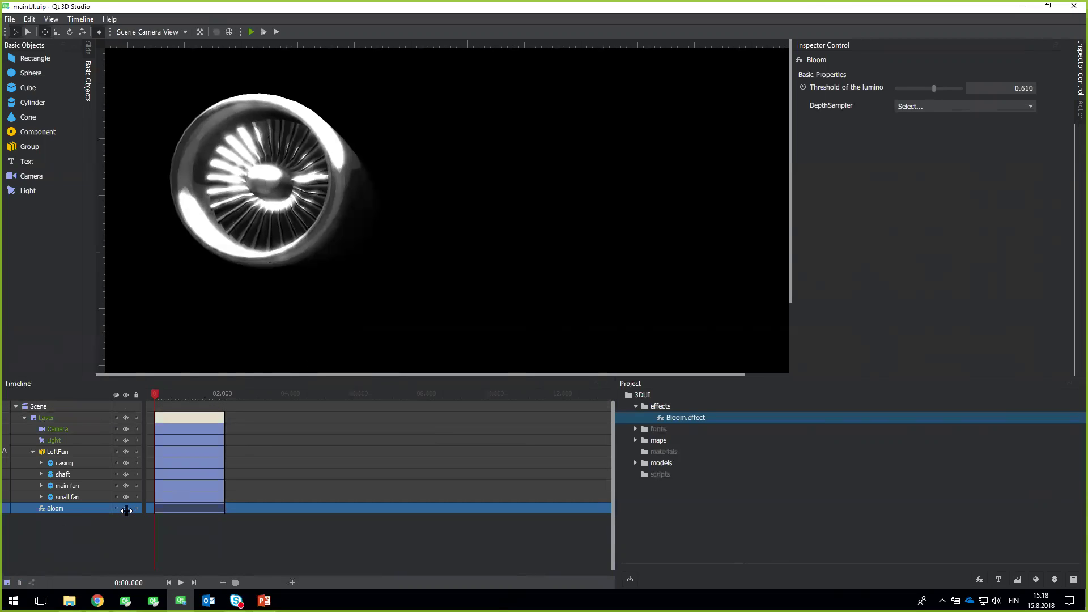
click(97, 499)
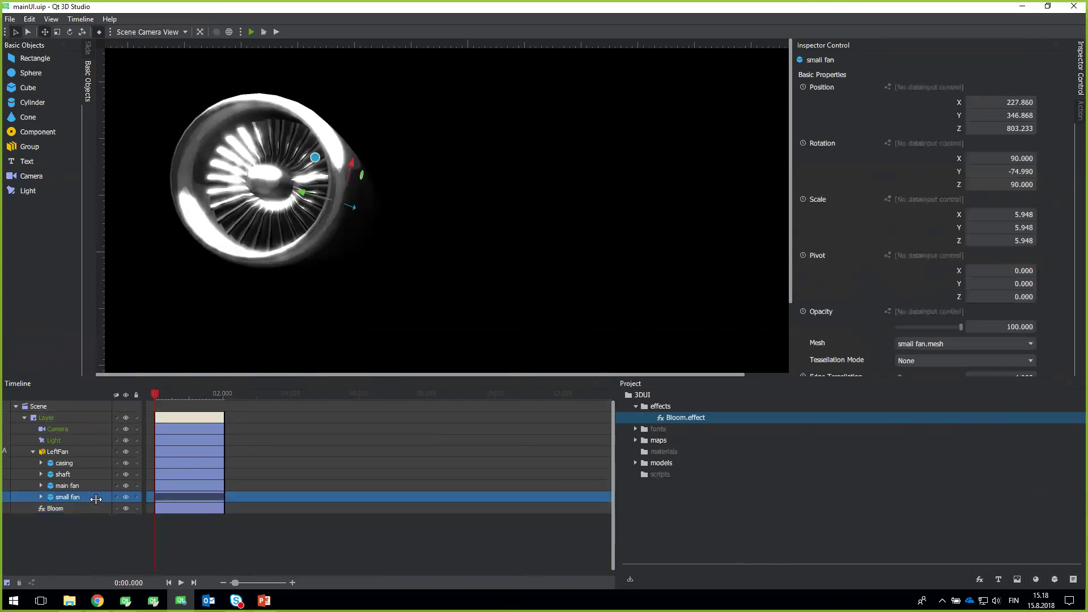
click(127, 508)
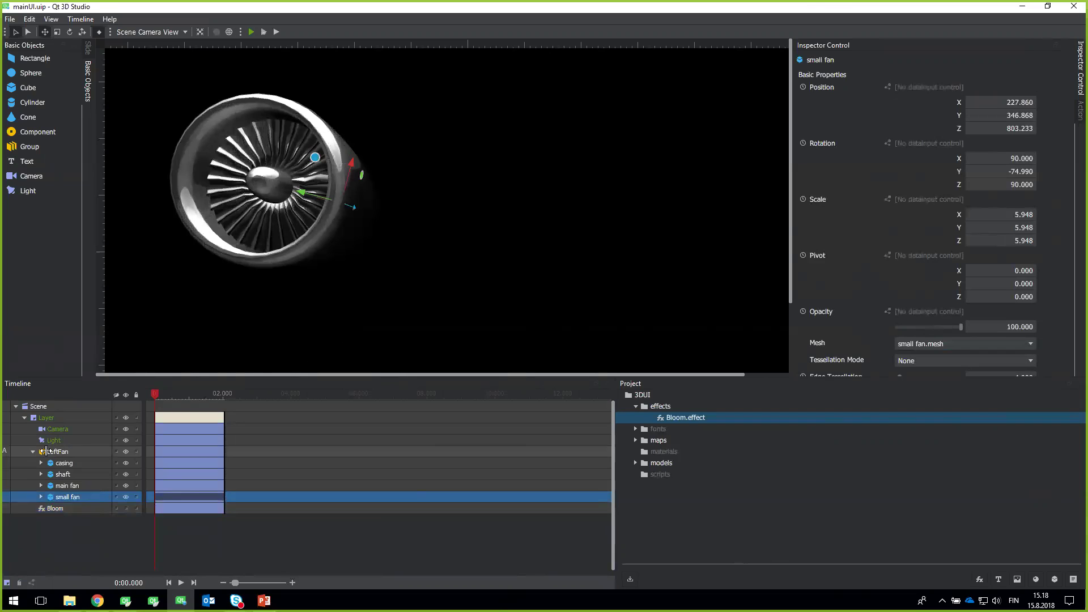
click(79, 454)
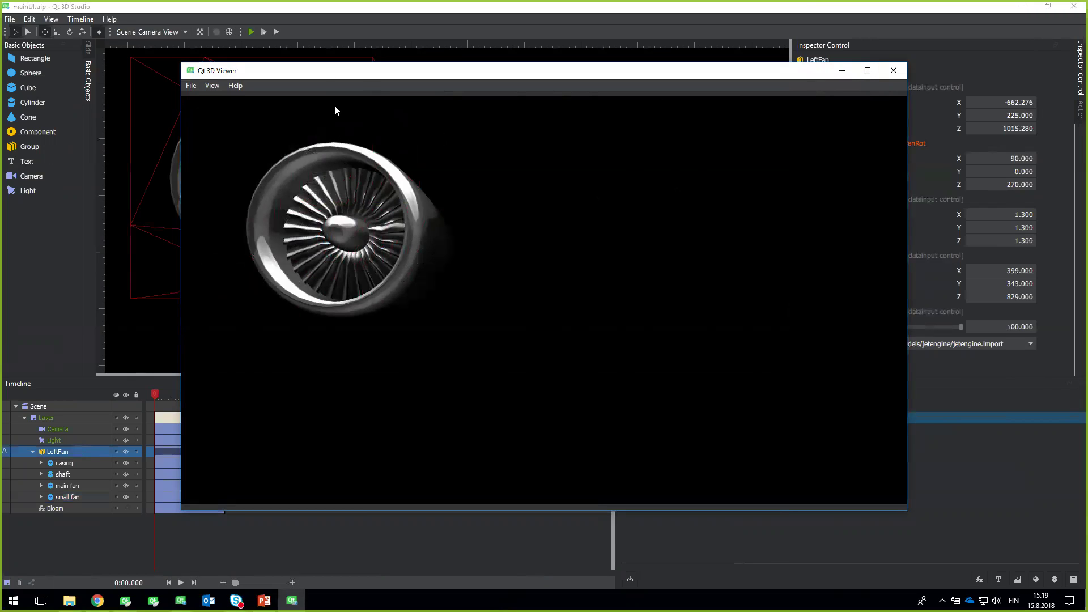
Start Remote Setup in the Qt 3D Viewer preview and allow the viewer firewall access on domain networks.
drag(355, 74, 379, 67)
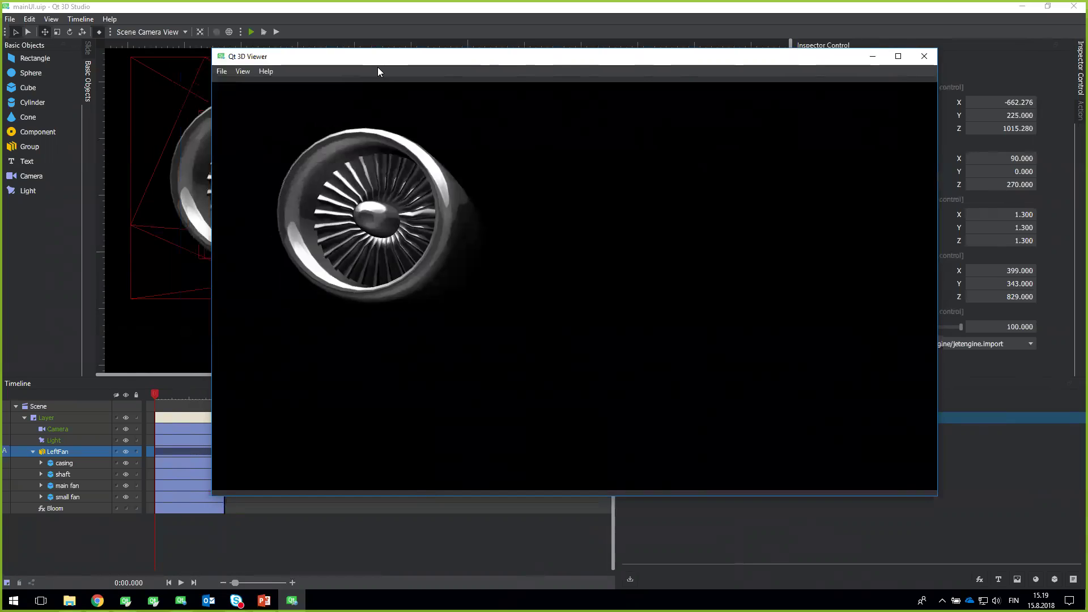
click(223, 72)
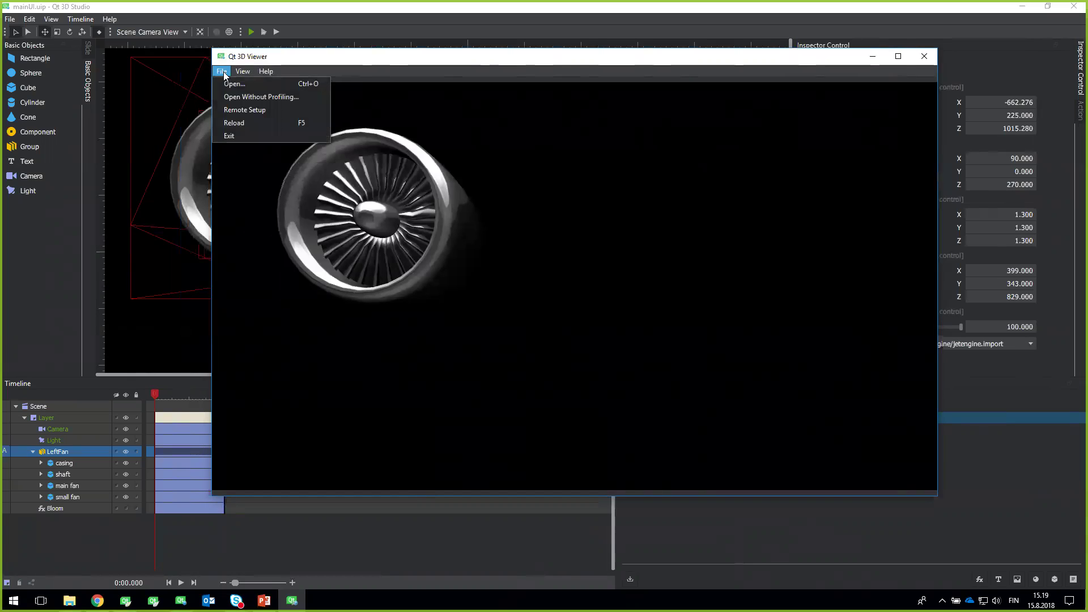
click(261, 110)
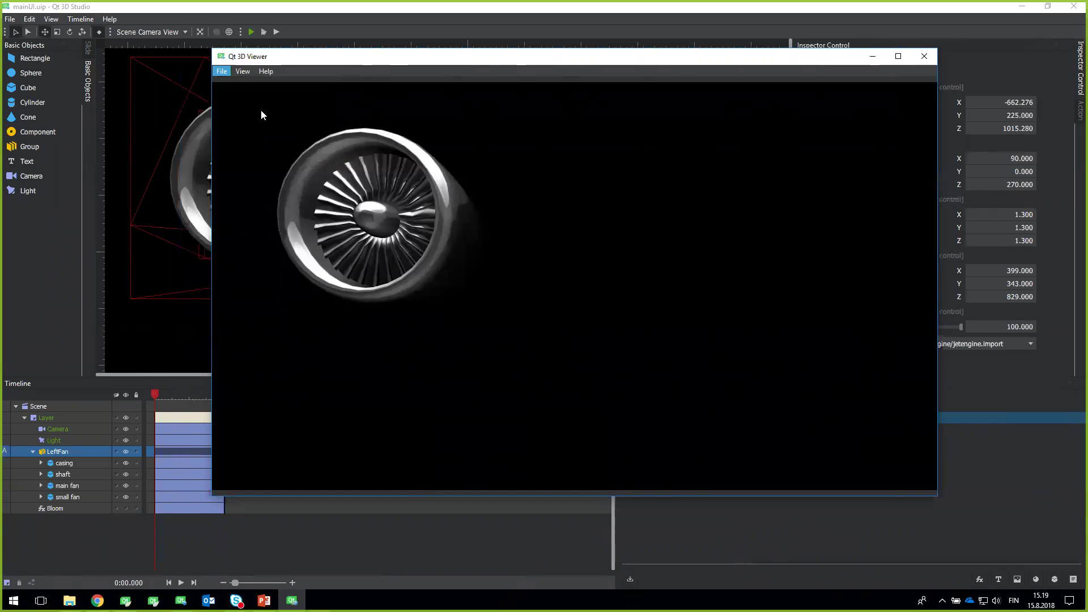
click(622, 411)
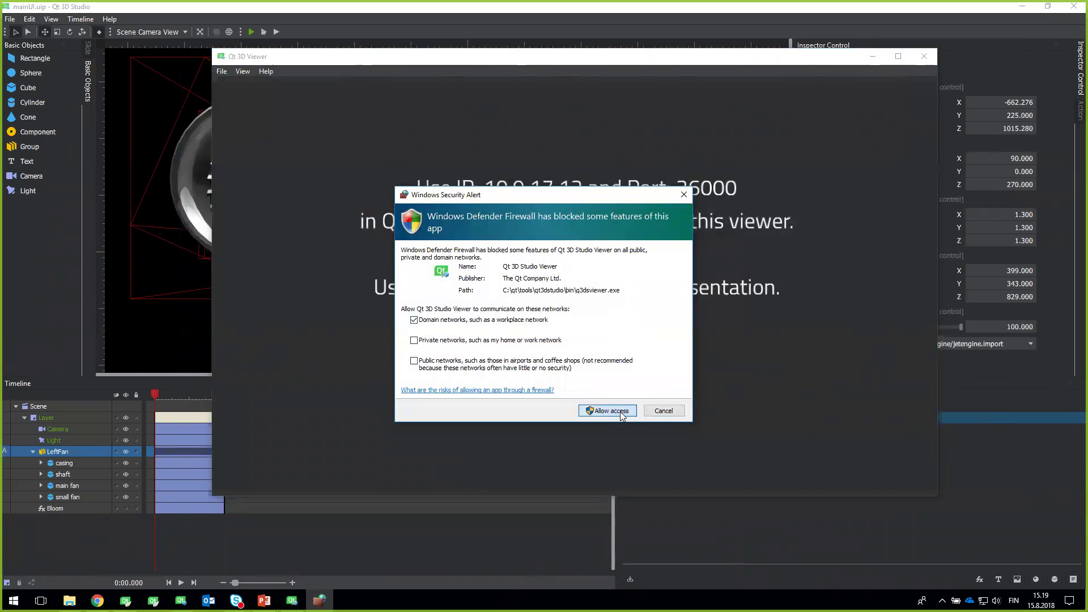
click(605, 412)
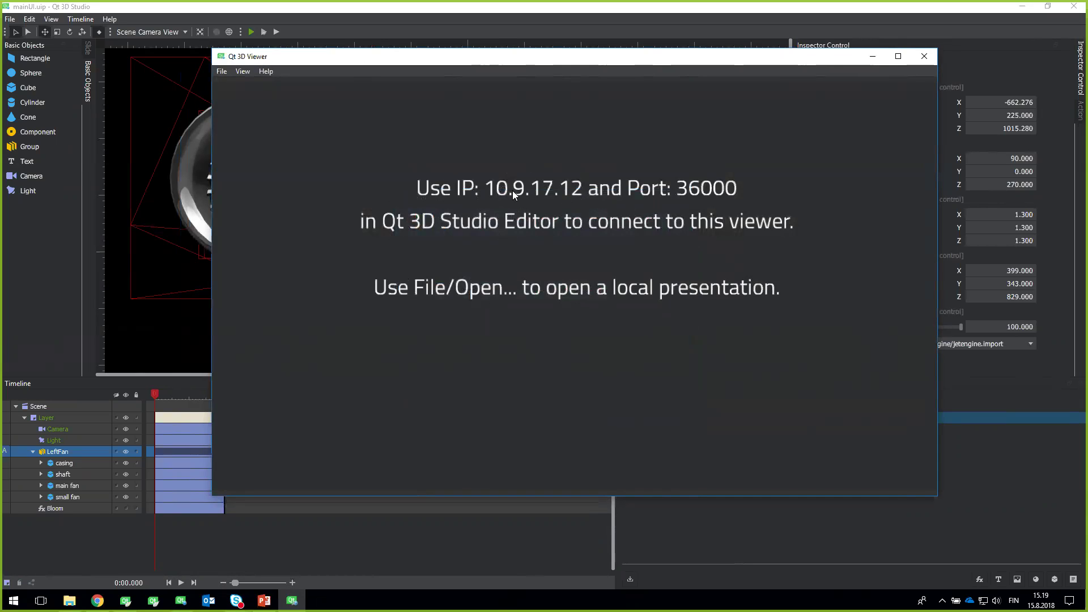
Look at the editor's Connect to Device settings for remote preview, cancel them and close the Qt 3D Viewer.
click(12, 19)
click(65, 153)
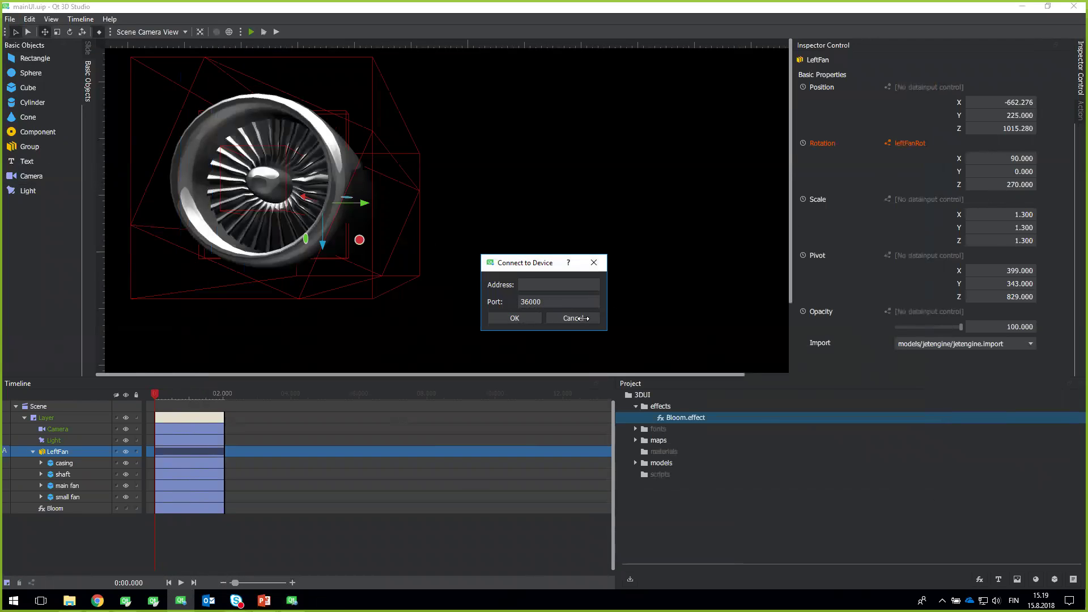
click(574, 318)
key(alt+Tab)
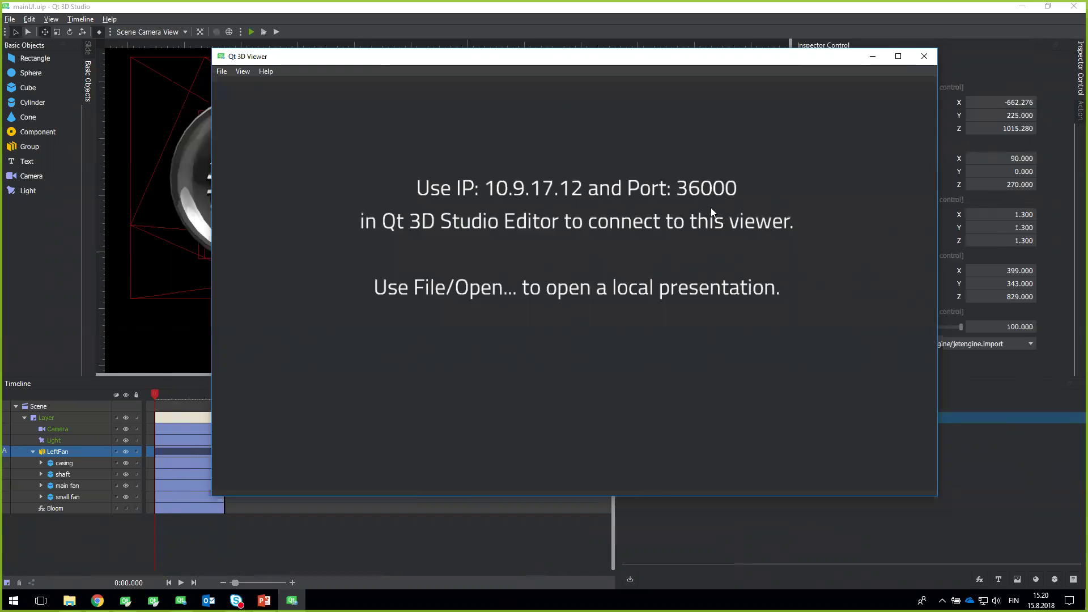
click(928, 56)
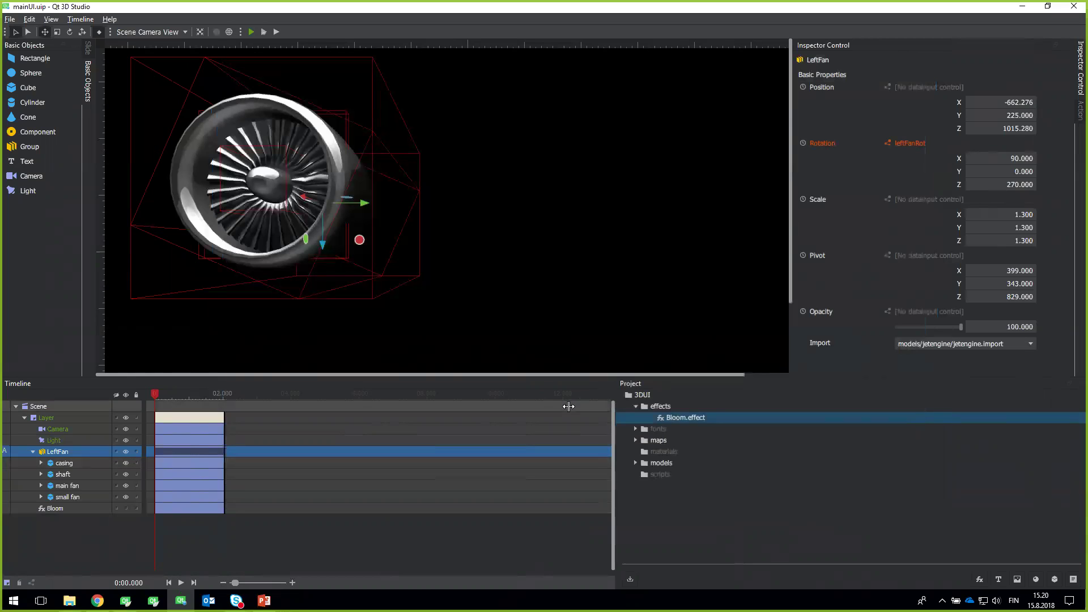
Animate the LeftFan group's rotation from the timeline start to an X rotation of 53 at 0:02.050, and rewind the playhead.
click(804, 143)
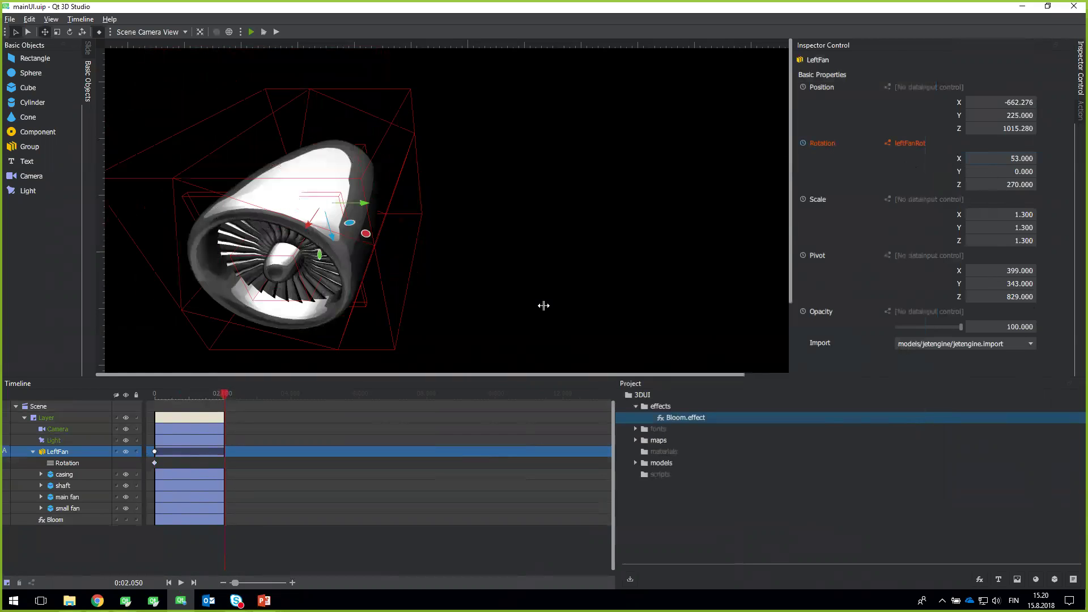
drag(225, 394, 155, 393)
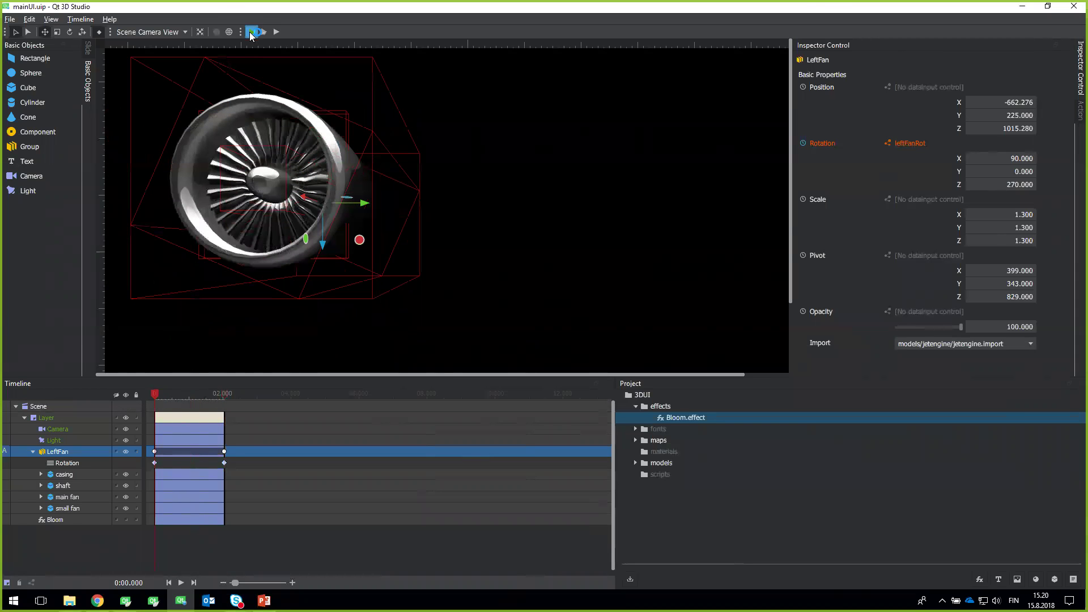
Preview the animated scene in Qt 3D Viewer, turn on the in-scene debug view and move the Profile overlay clear of the engine.
key(ctrl+p)
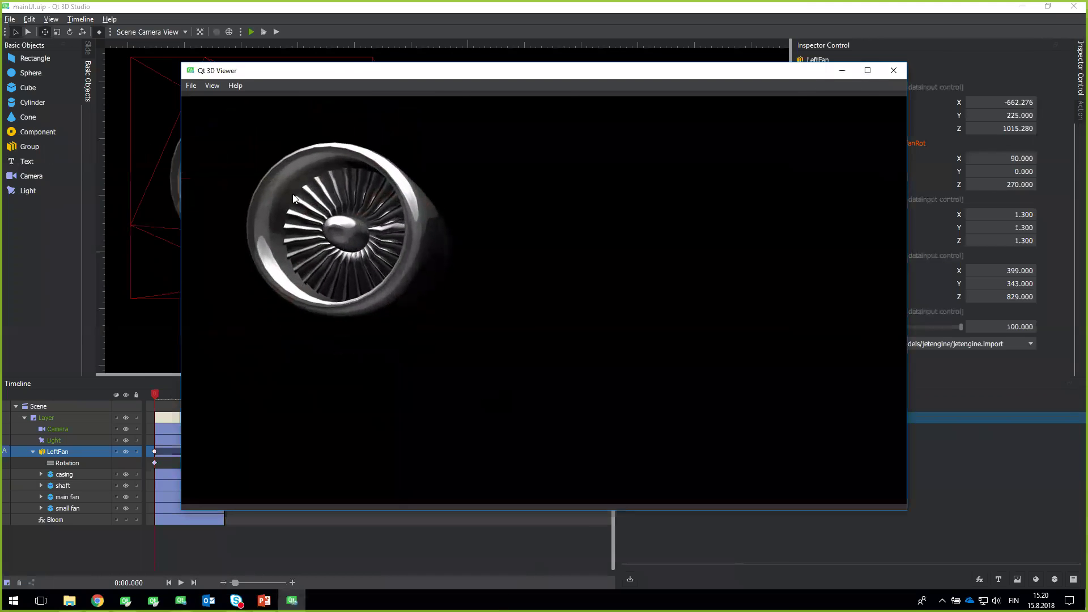
click(193, 88)
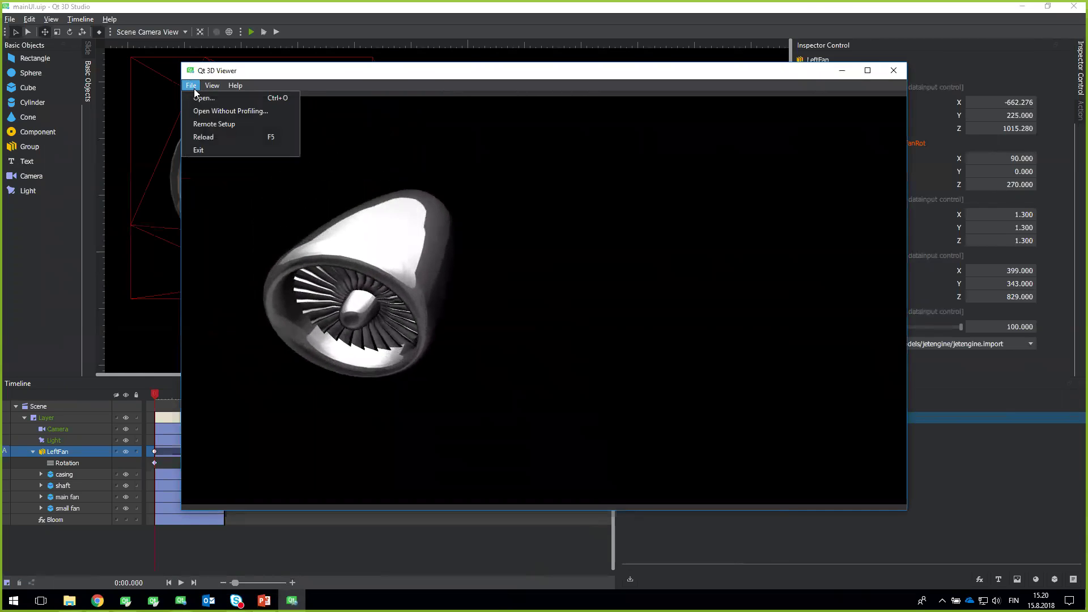
mouse_move(215, 85)
mouse_move(245, 137)
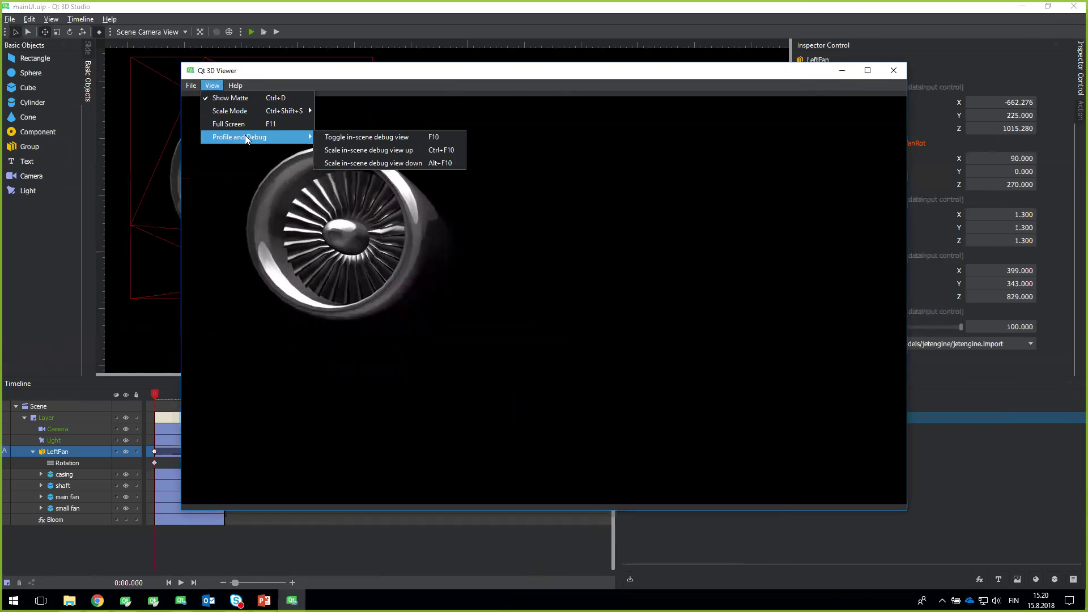
click(375, 137)
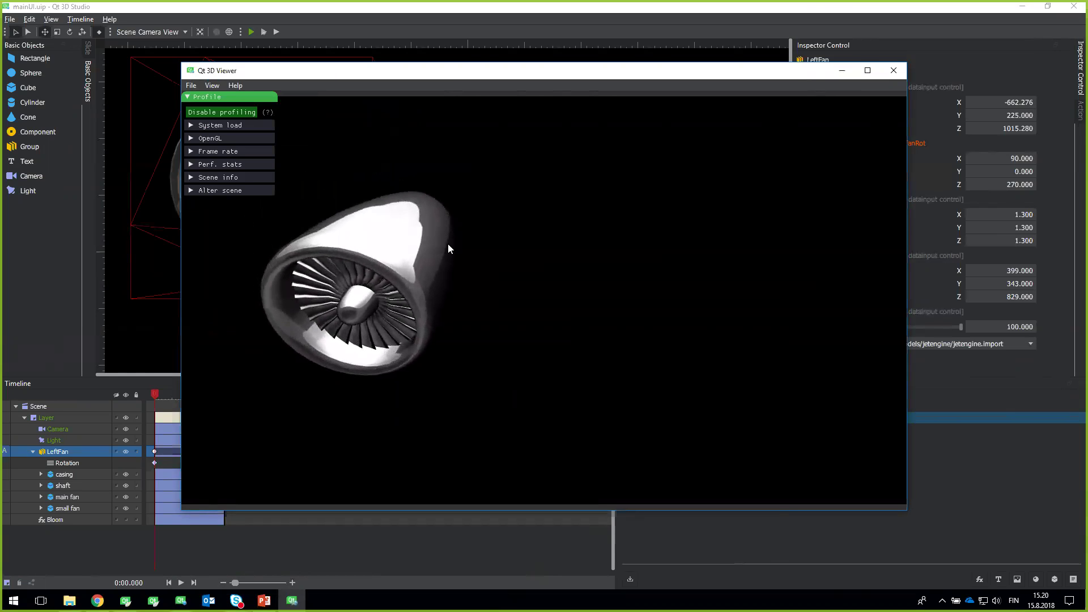
drag(236, 94, 537, 139)
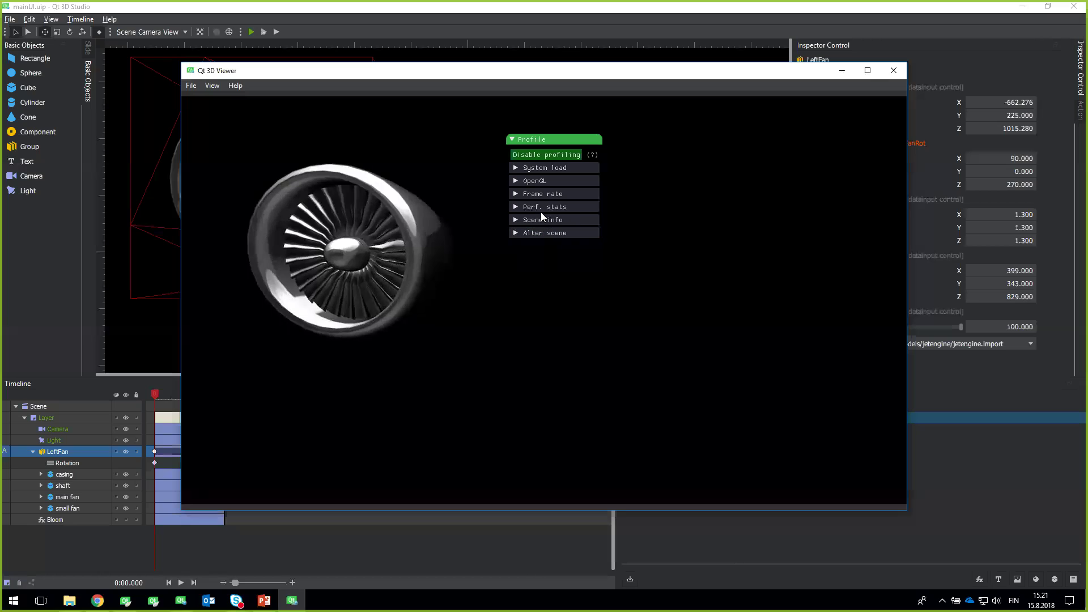
Examine the frame rate, OpenGL, system load and scene info sections of the Profile overlay.
click(515, 195)
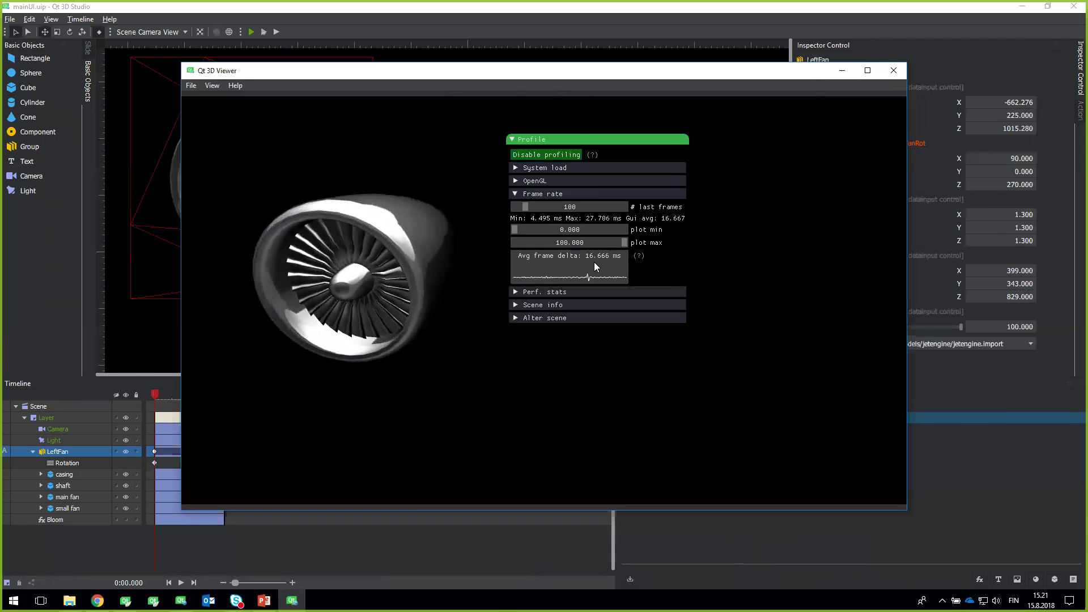
mouse_move(584, 277)
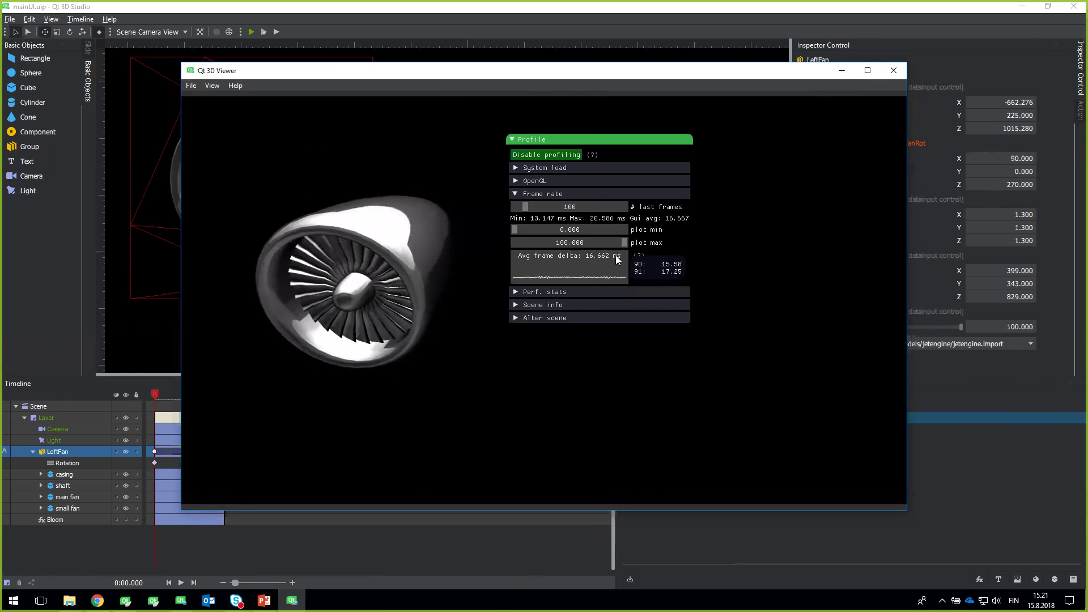
click(520, 181)
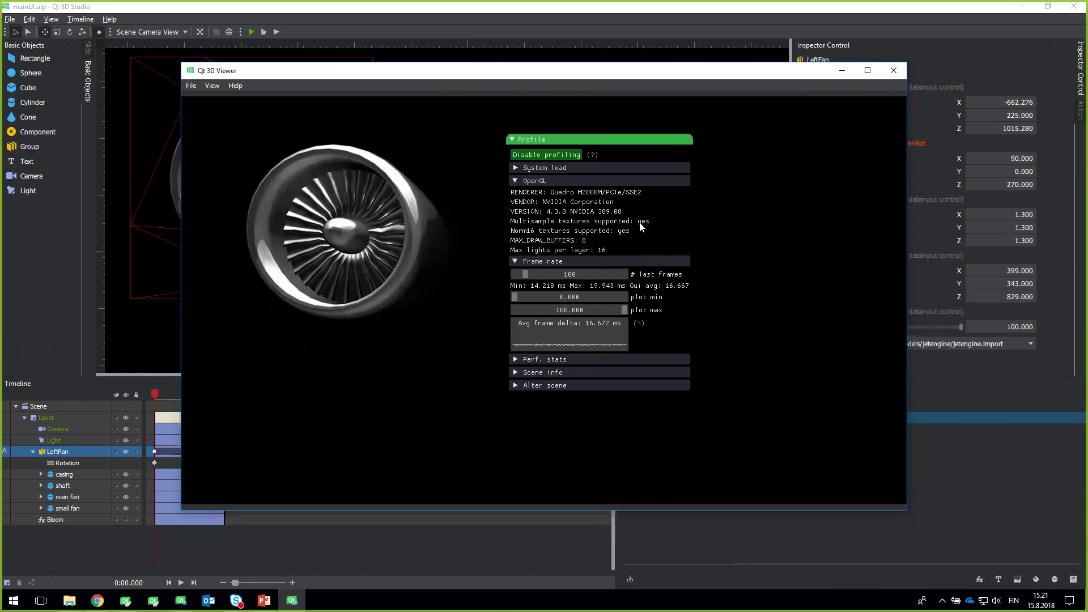
click(515, 167)
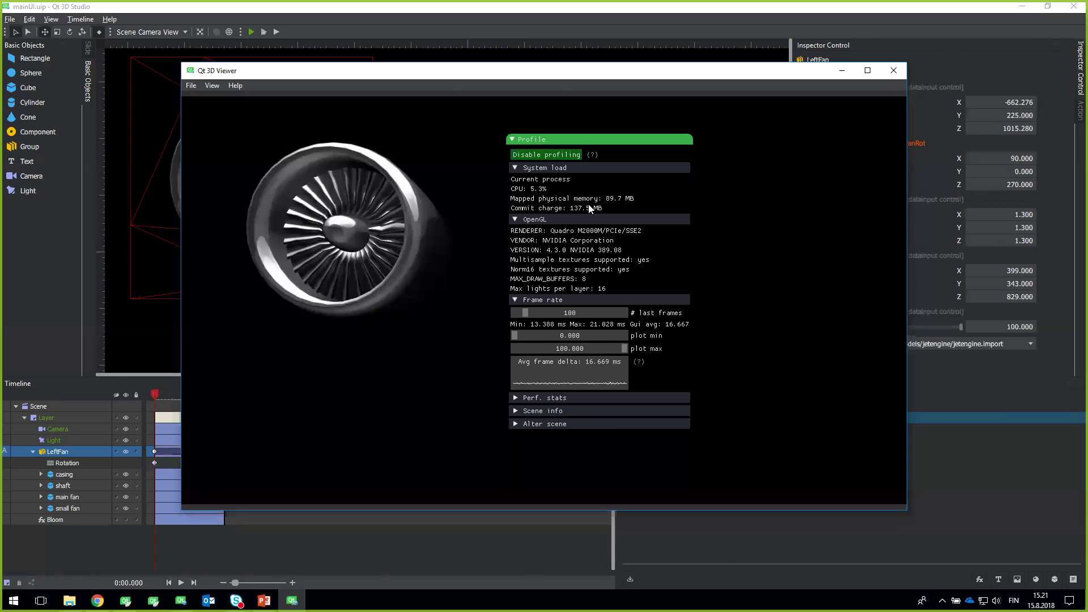
click(516, 168)
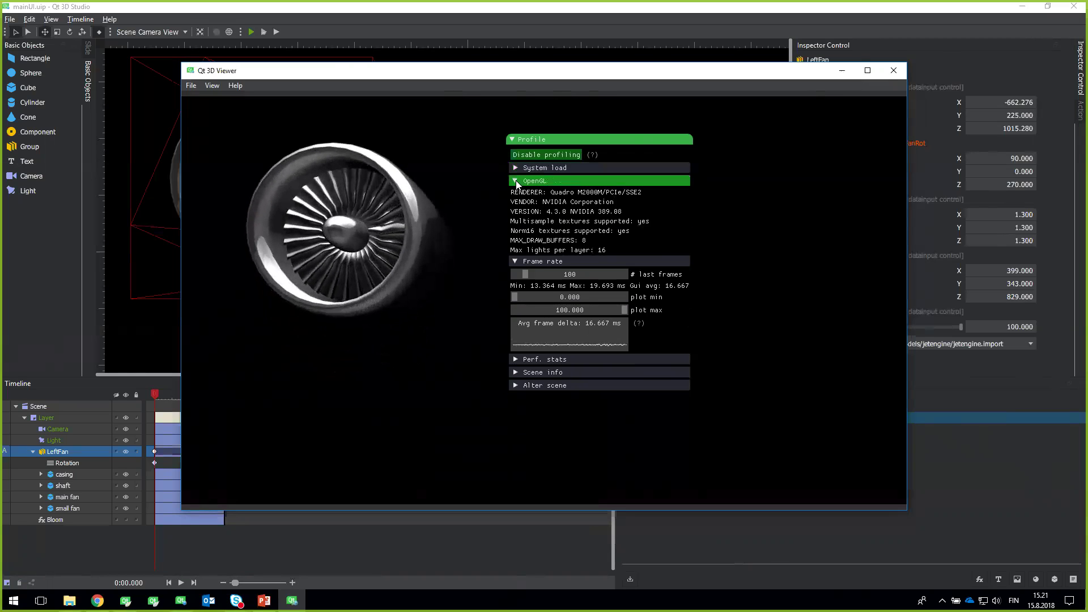
click(517, 182)
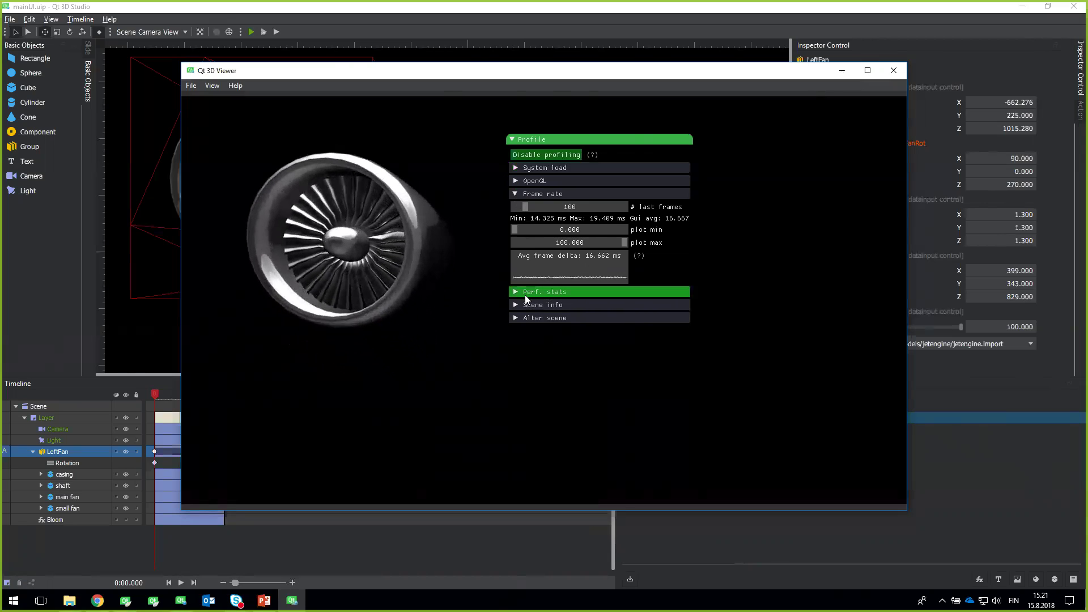
mouse_move(531, 259)
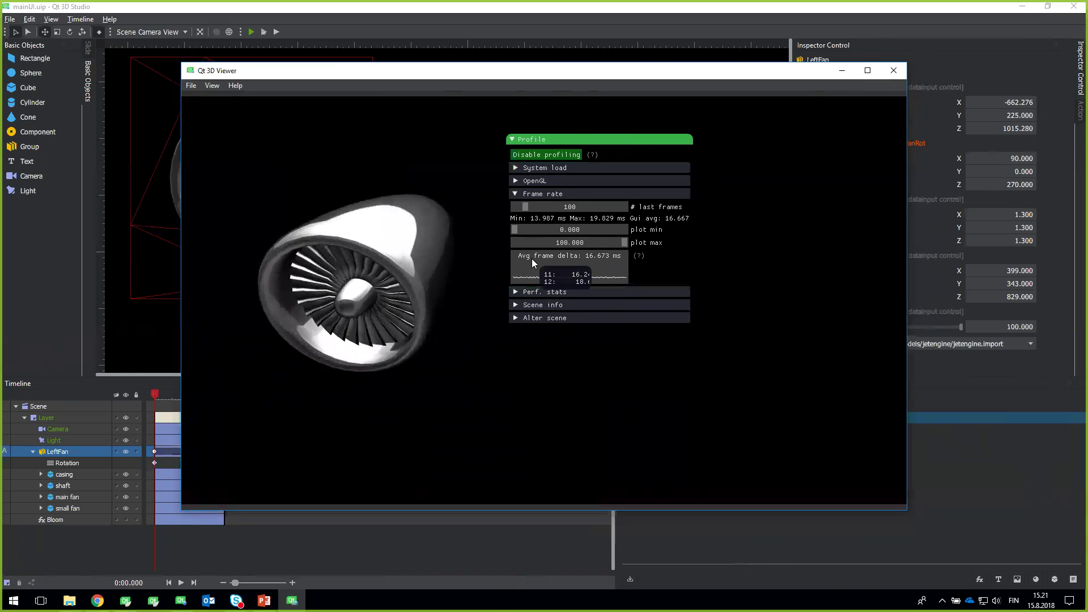
click(511, 304)
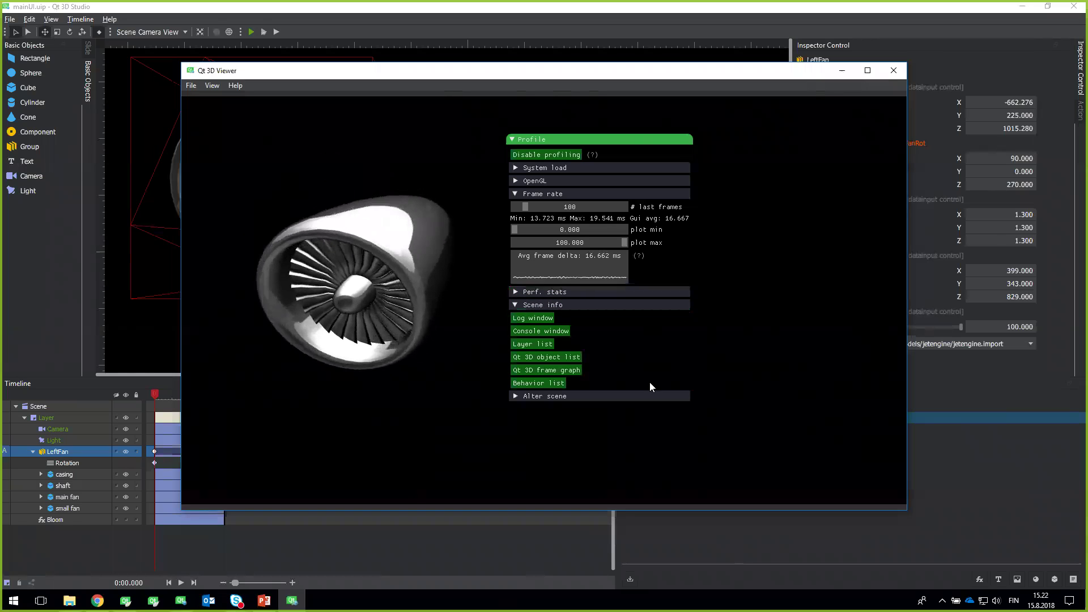
Examine the mesh, 2D texture, render target and shader program details in the Qt 3D object list, and close it.
click(567, 357)
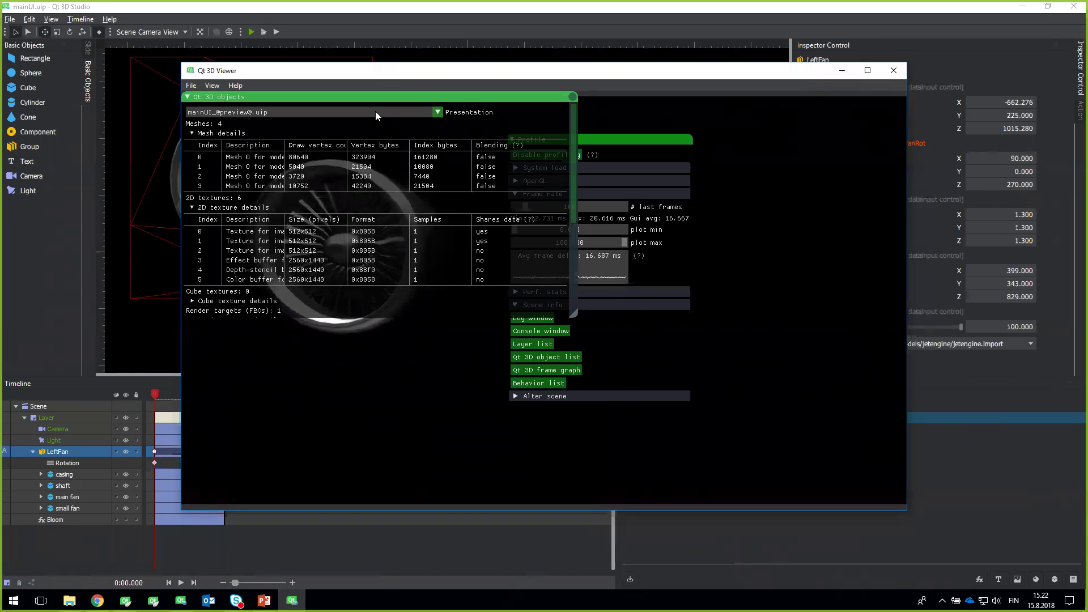
drag(365, 96, 561, 140)
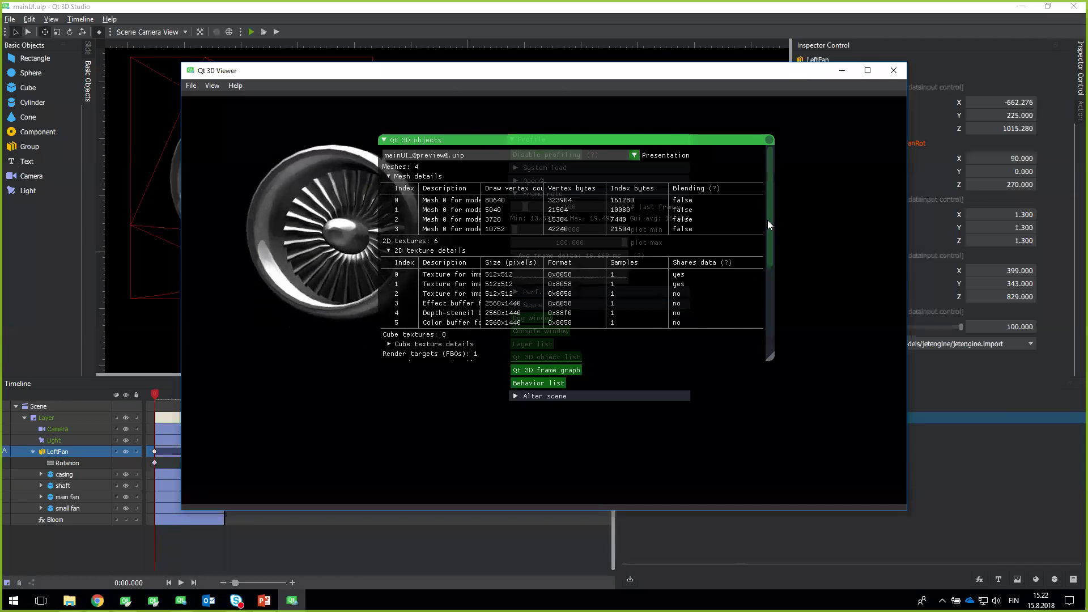
drag(771, 260, 779, 365)
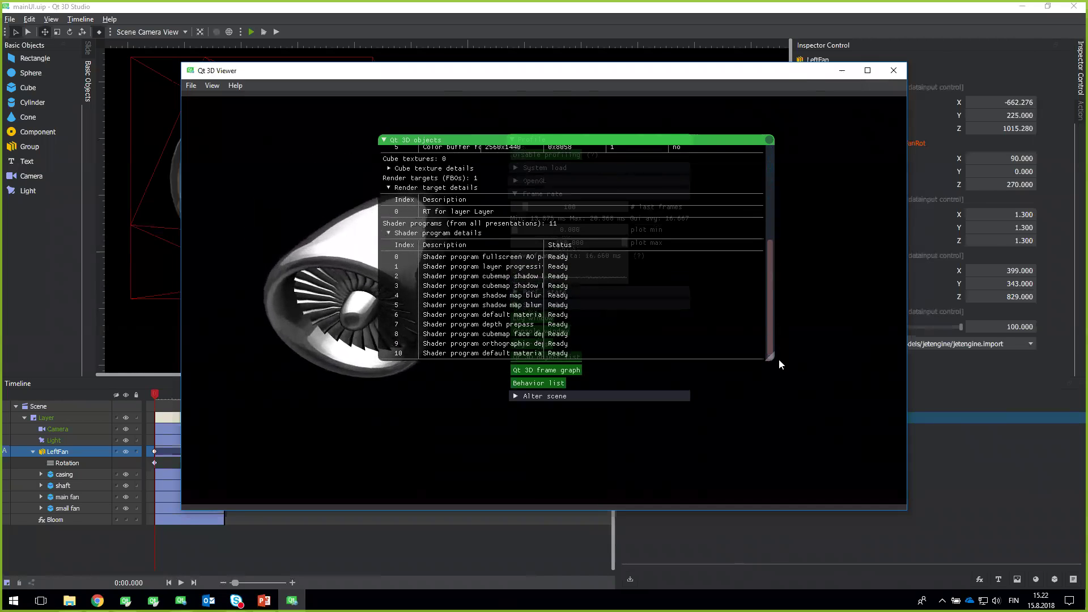
drag(775, 299, 747, 203)
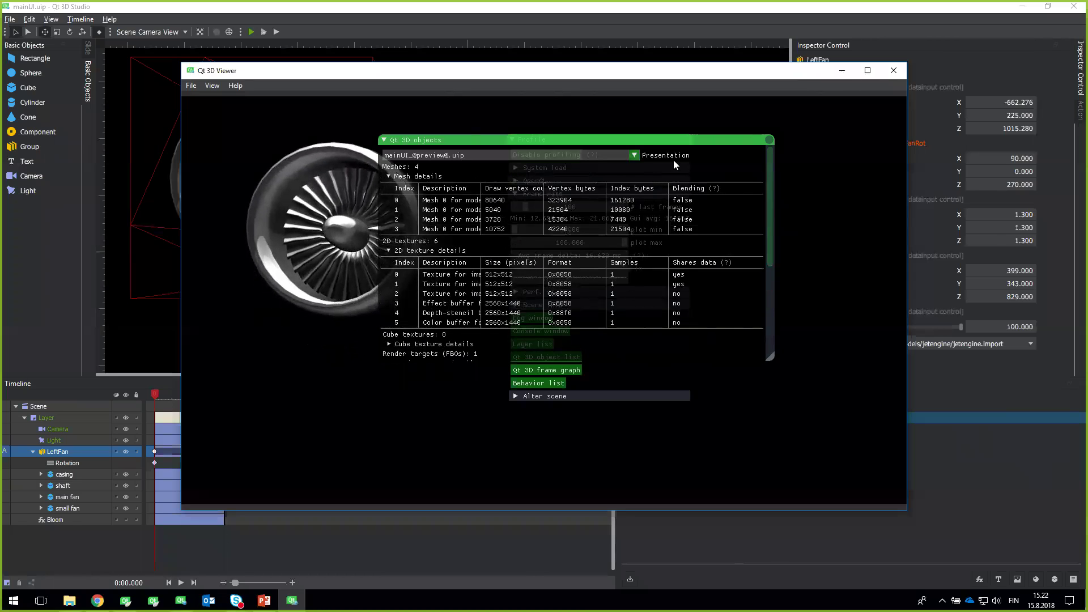
click(769, 140)
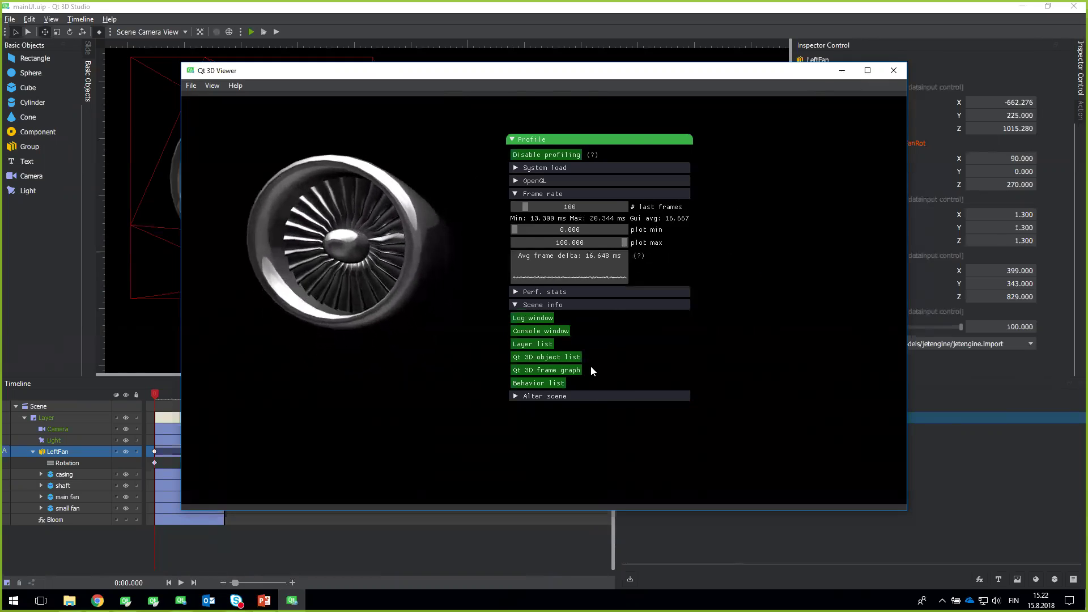
Examine the Qt 3D frame graph by expanding the render surface selector and its frame graph nodes, and close it.
click(567, 371)
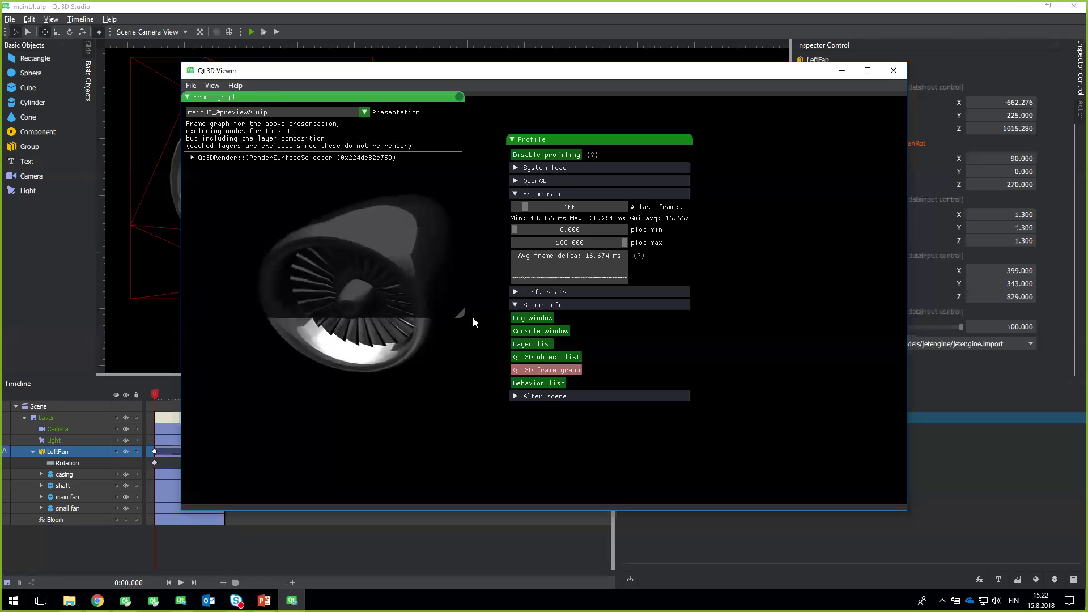
drag(291, 94, 616, 204)
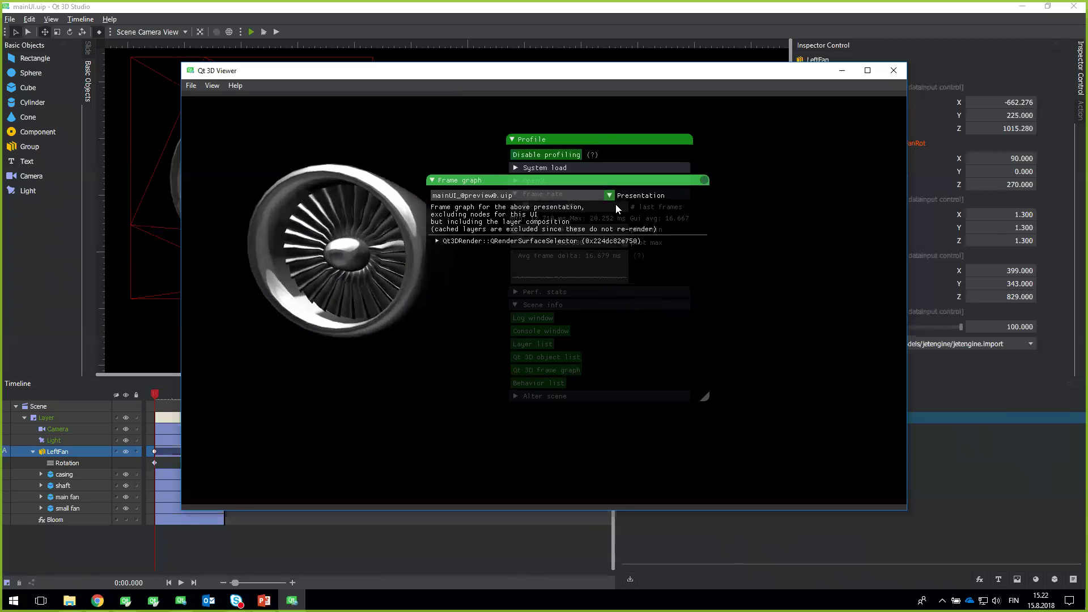
click(437, 241)
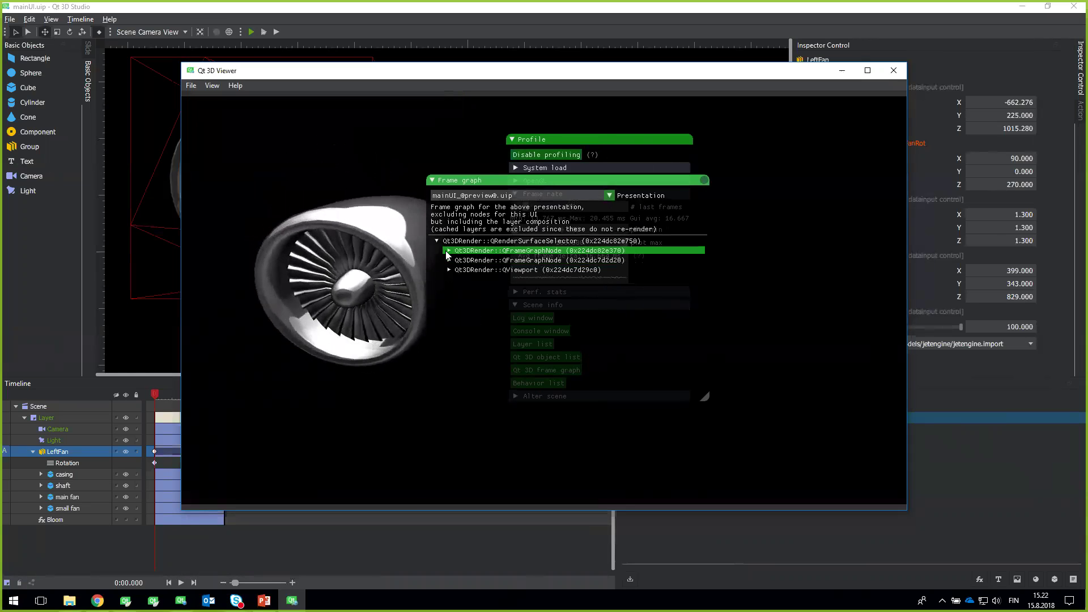
click(448, 251)
click(460, 270)
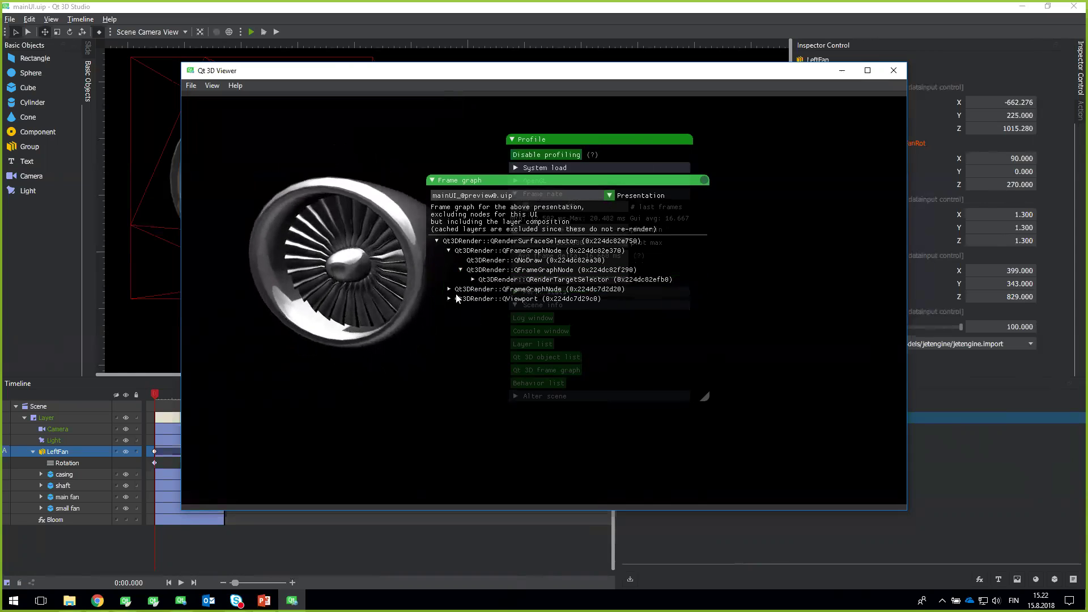
click(472, 279)
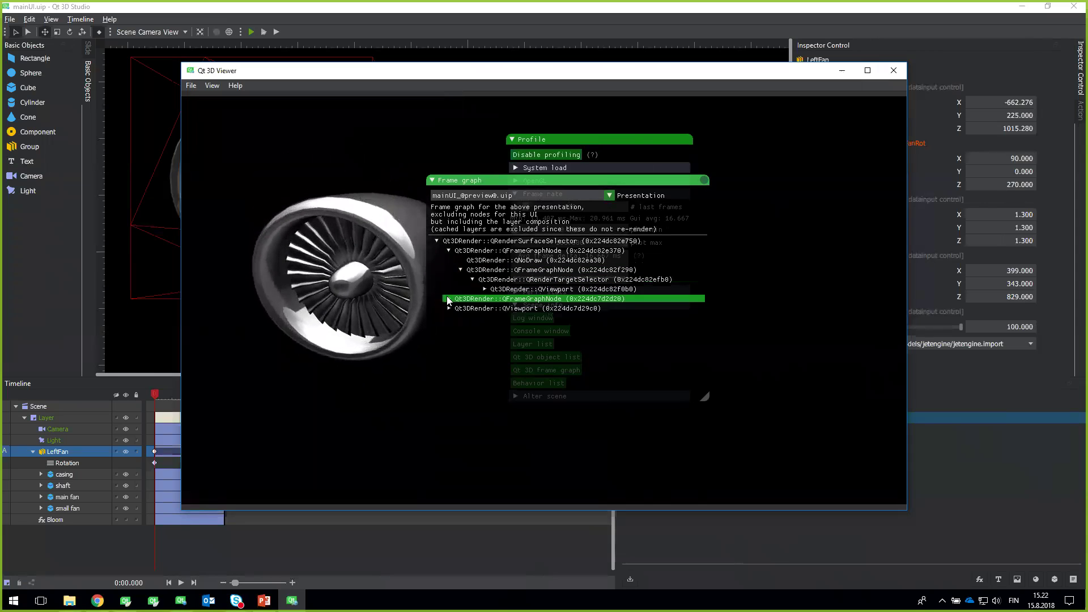
click(449, 299)
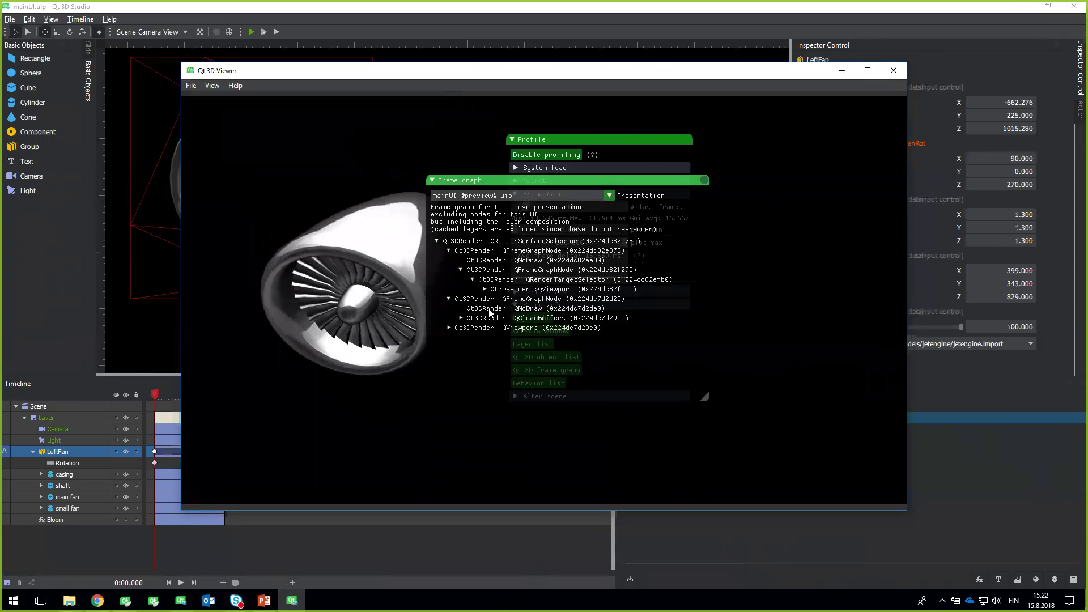
click(704, 180)
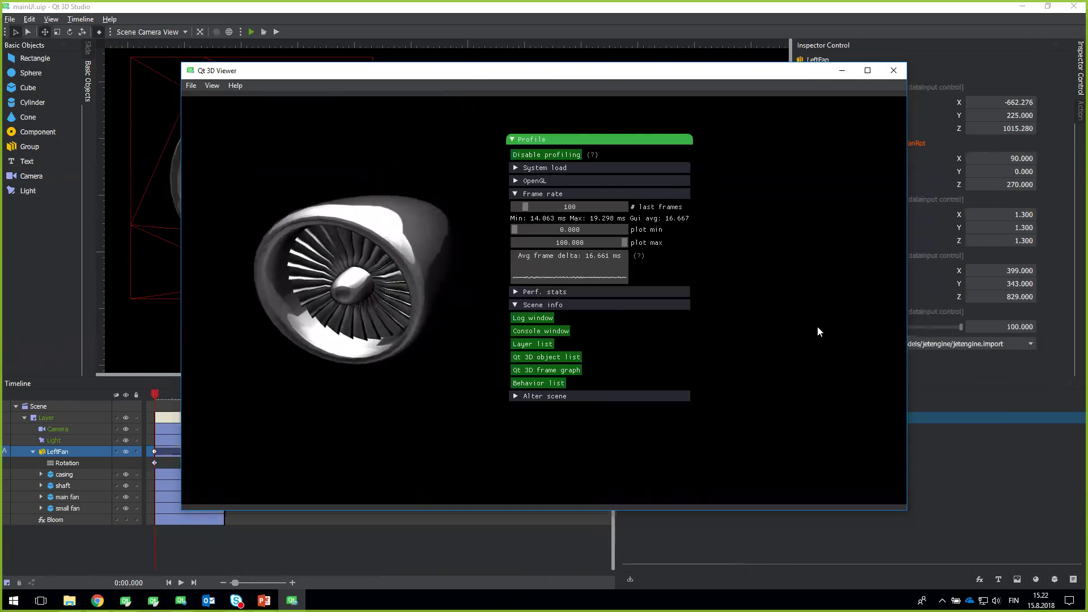
Look at the presentation's data inputs among the Alter scene options and close the Qt 3D Viewer.
click(516, 395)
click(541, 420)
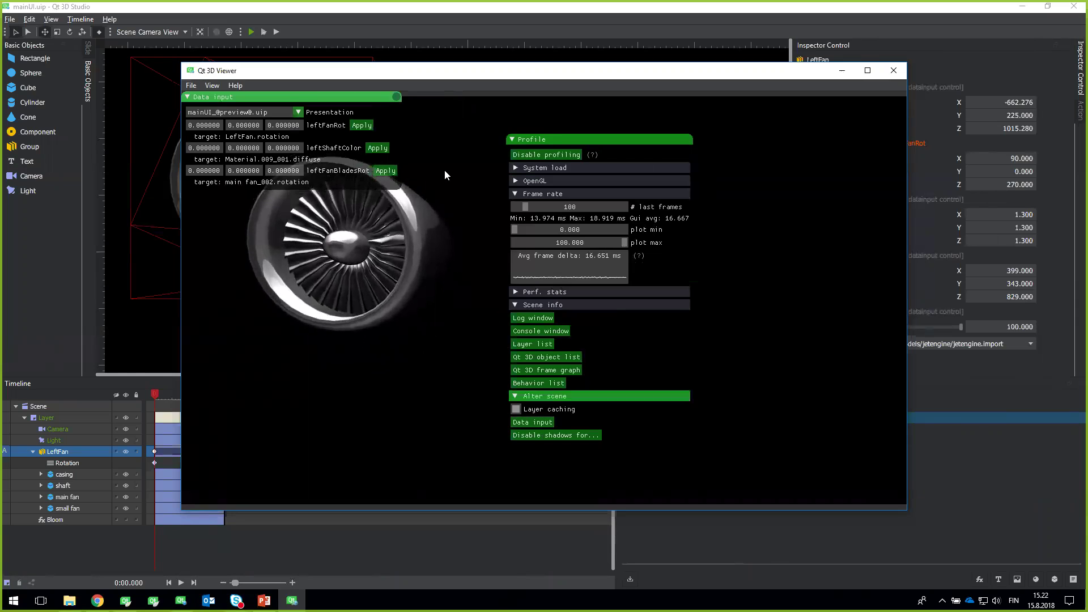
drag(317, 96, 757, 169)
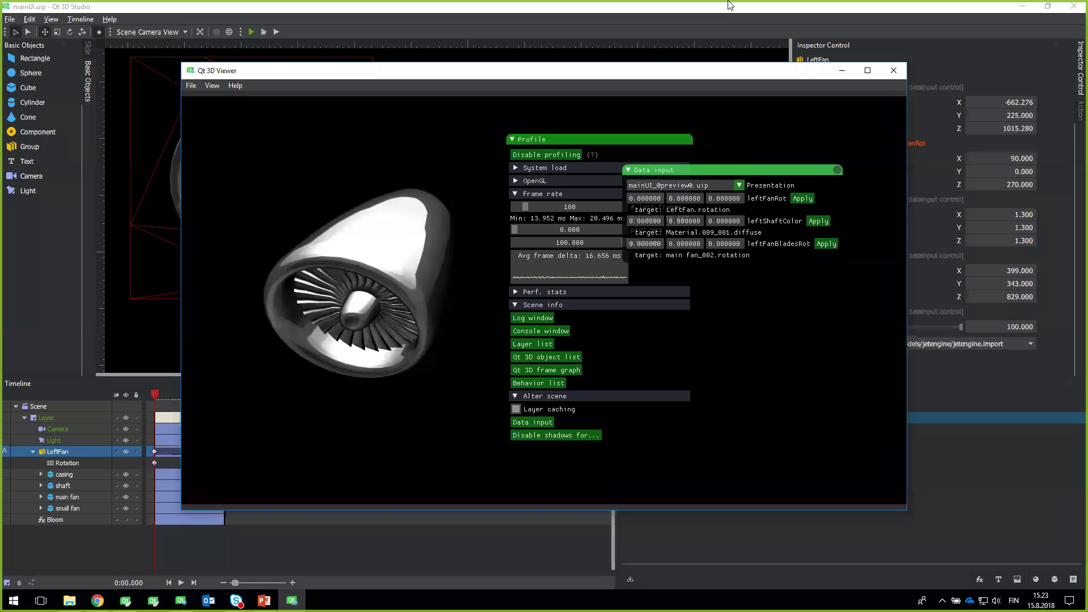
click(839, 170)
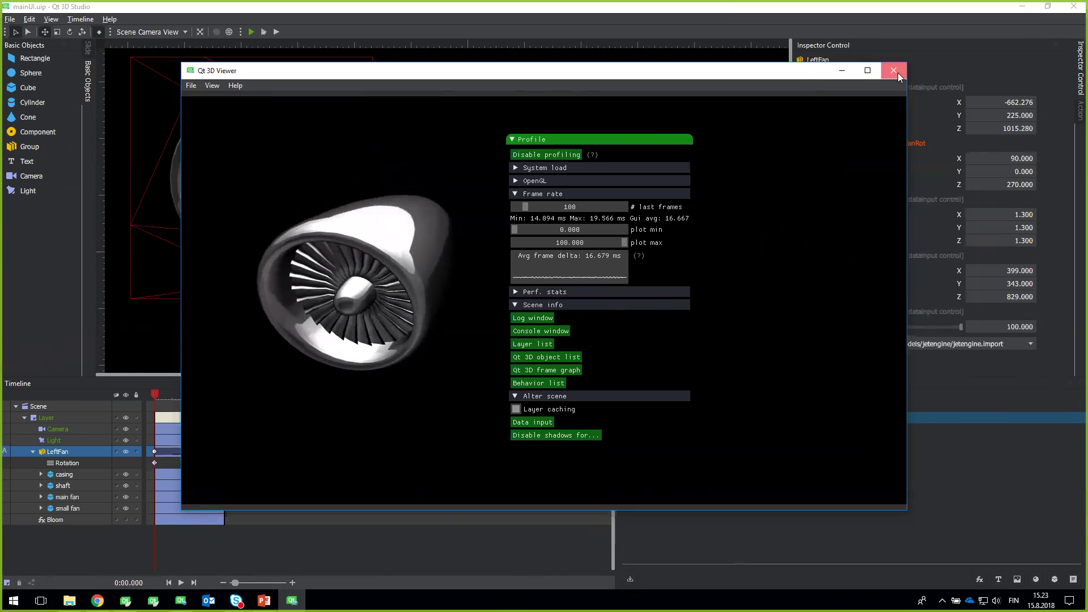
click(894, 70)
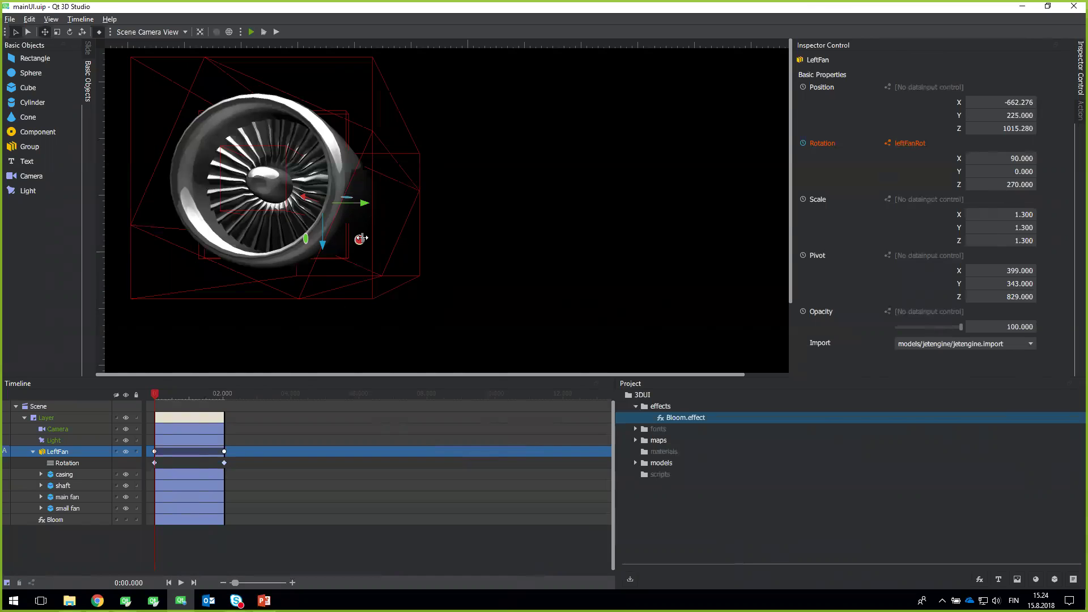
Duplicate the LeftFan group as RightFan and move the copy along X to a position of about 529.
right_click(71, 454)
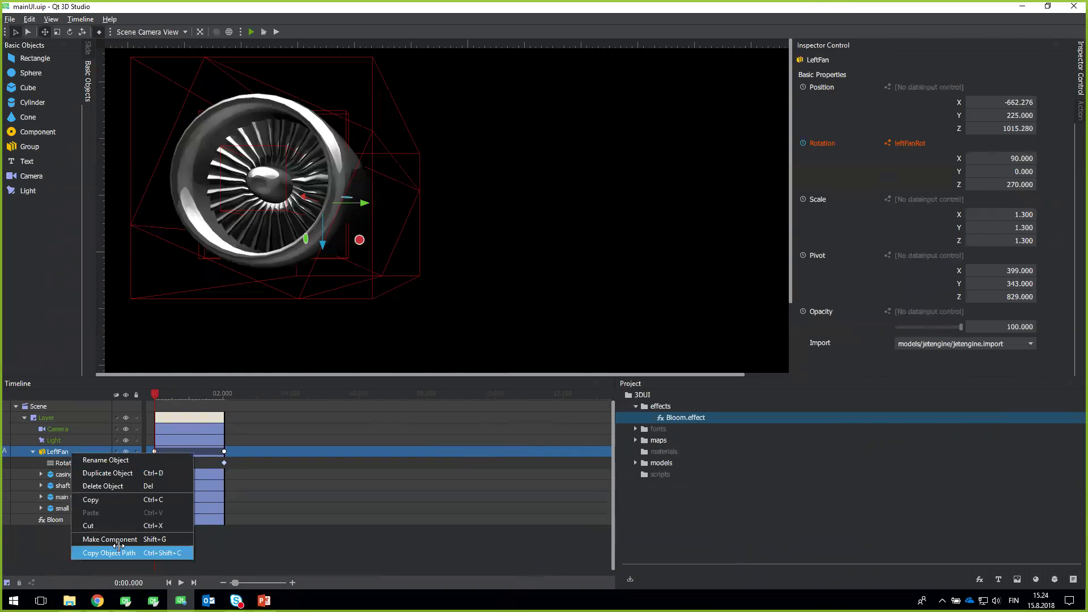
key(Escape)
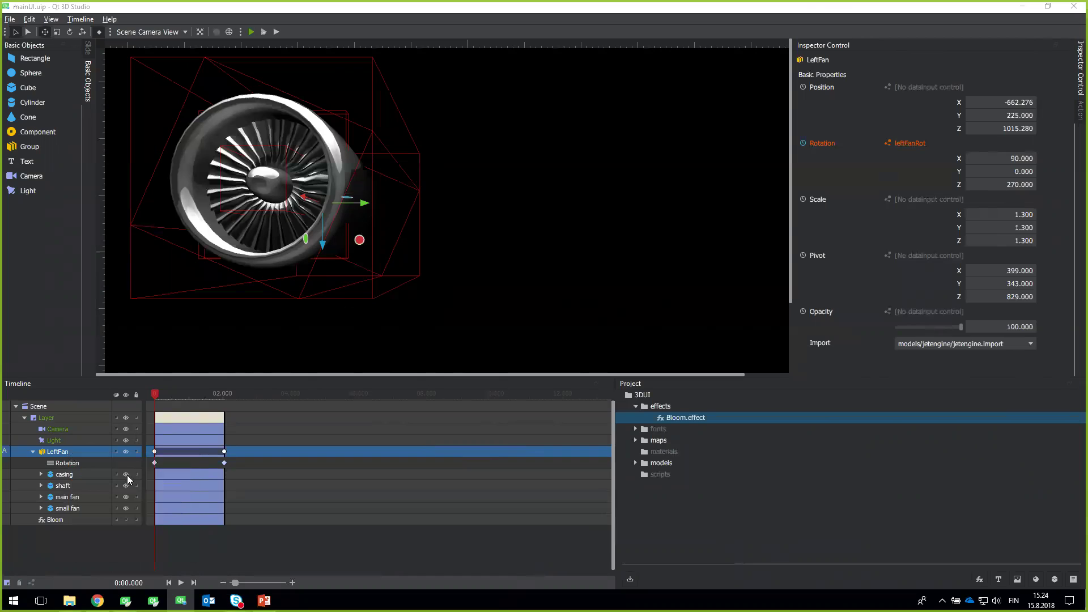
click(650, 316)
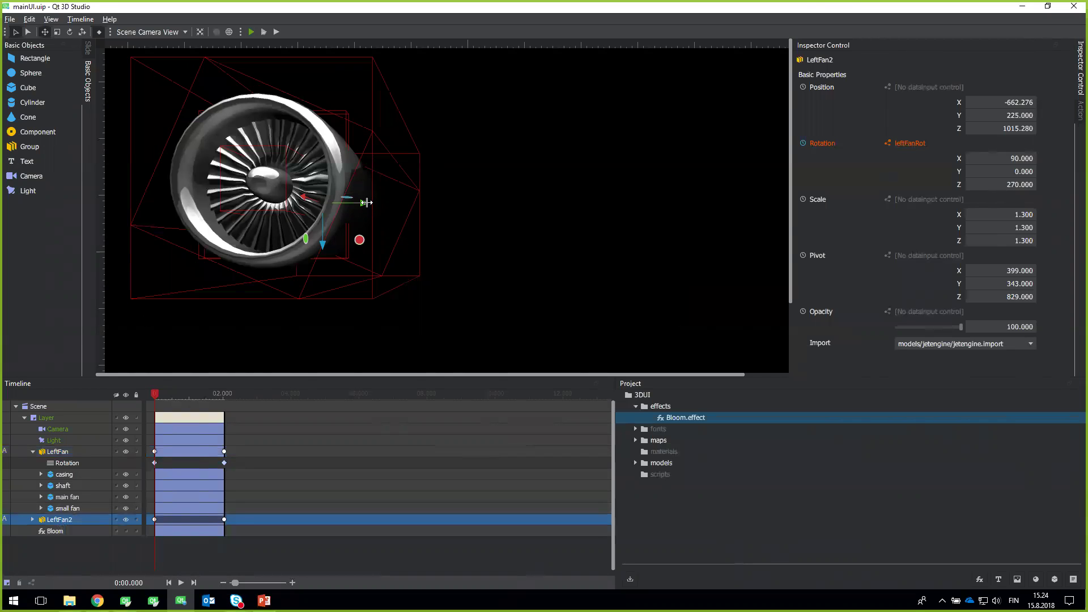
drag(363, 201, 614, 202)
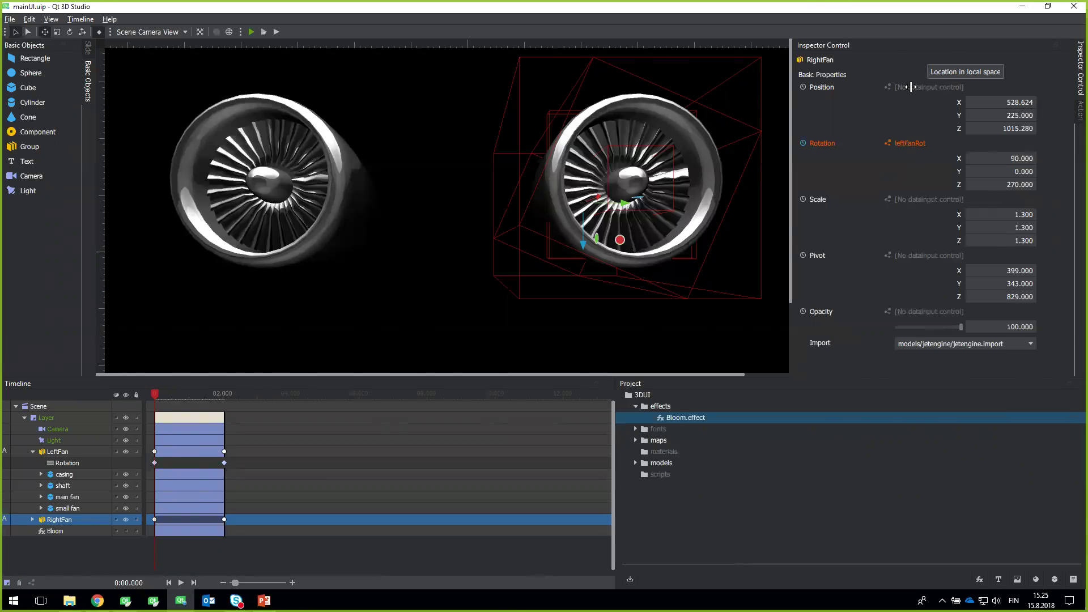
Add a Vector3 data input named rightFanPos and make it control RightFan's position.
click(911, 86)
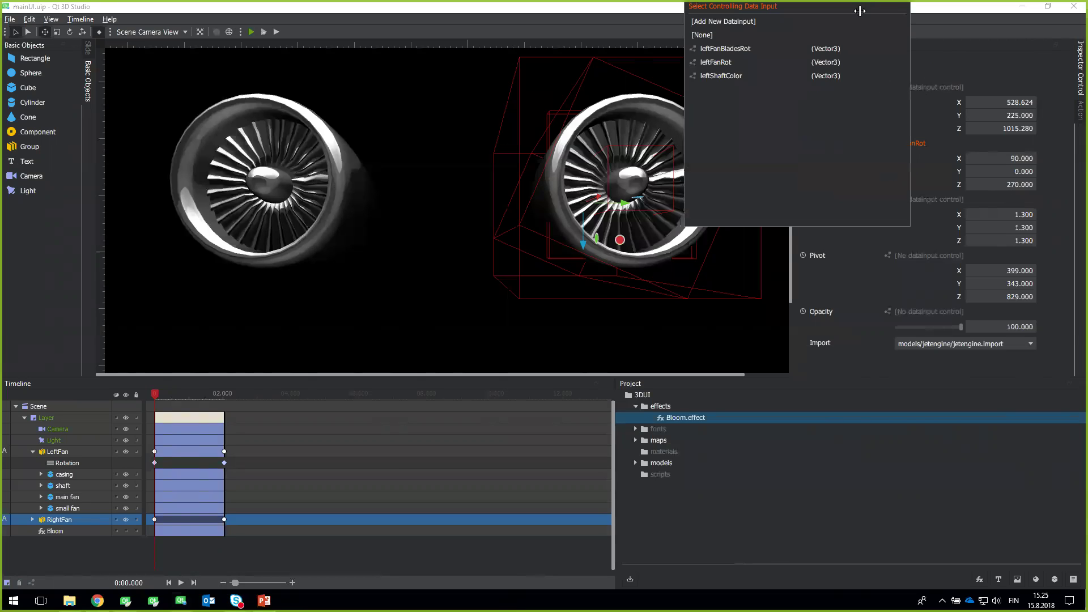
click(742, 23)
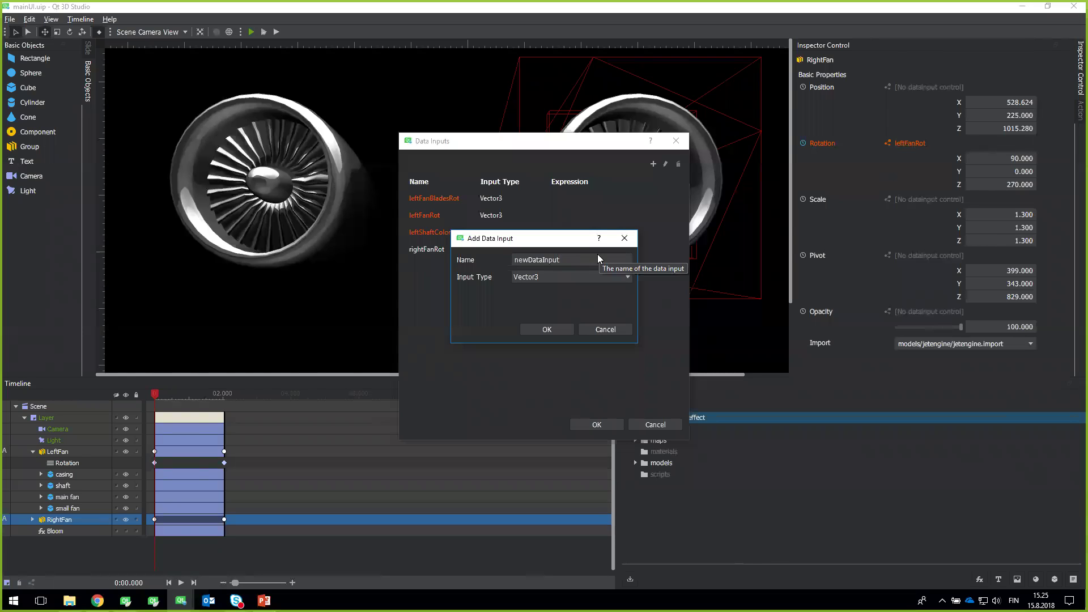
key(shift+Left)
key(shift+Left)
key(shift+Left)
key(shift+Left)
key(shift+Left)
key(shift+Left)
key(shift+Left)
key(shift+Left)
key(shift+Left)
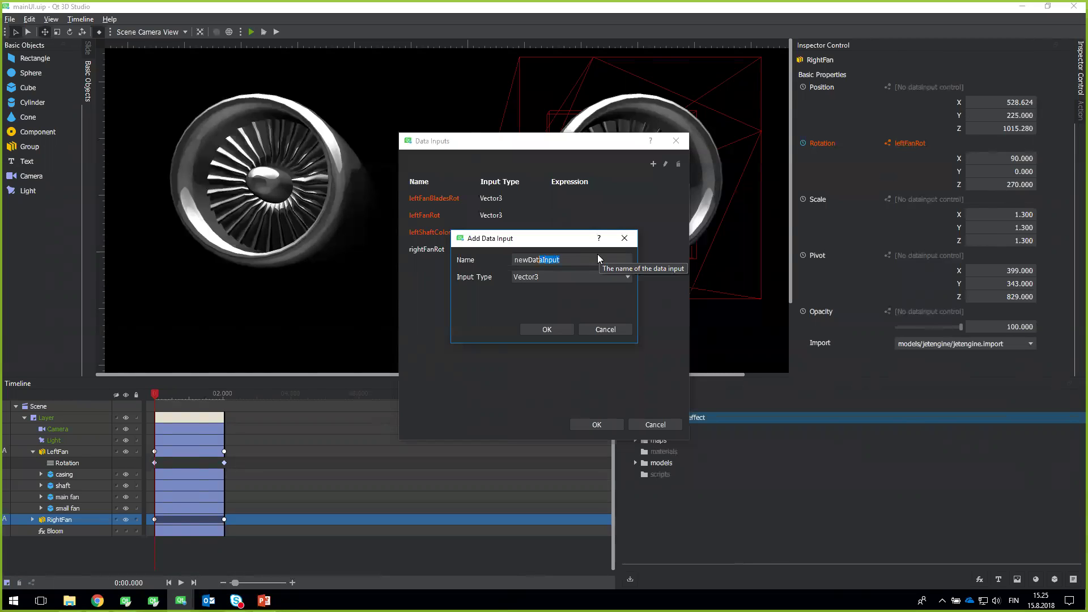
key(shift+Left)
key(shift+Left)
key(shift+Left)
text(rightFanPos)
click(563, 329)
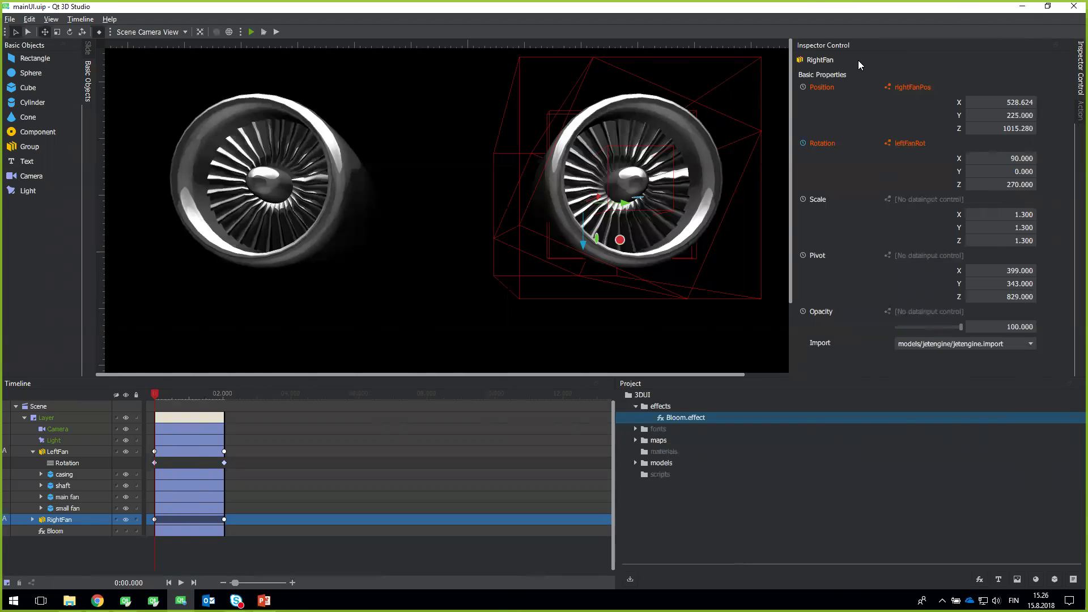
Review the names, input types and expressions of the presentation's data inputs in the Data Inputs dialog.
click(9, 19)
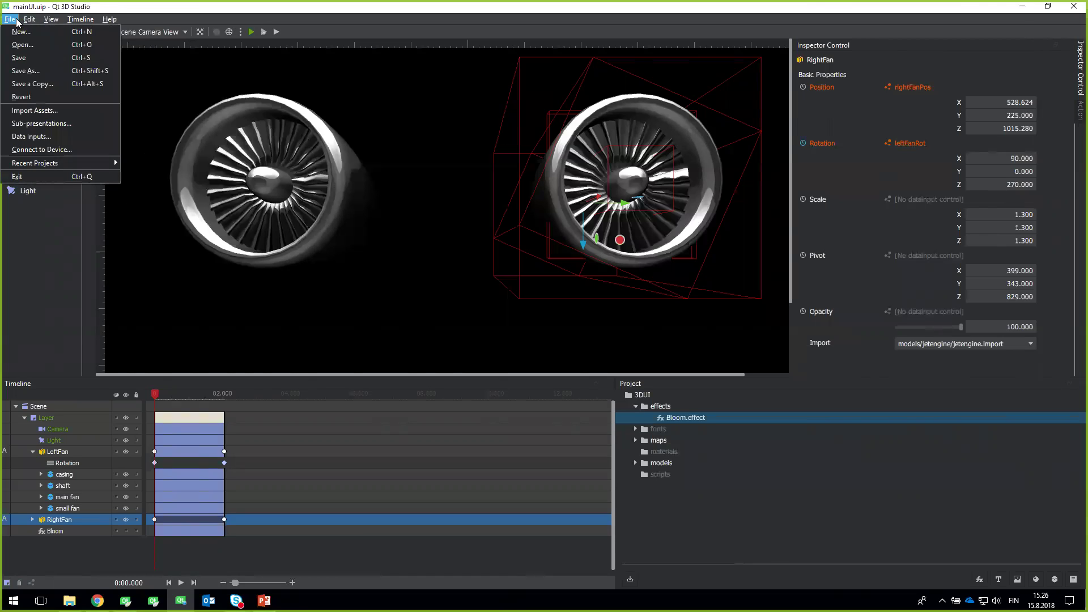
click(43, 143)
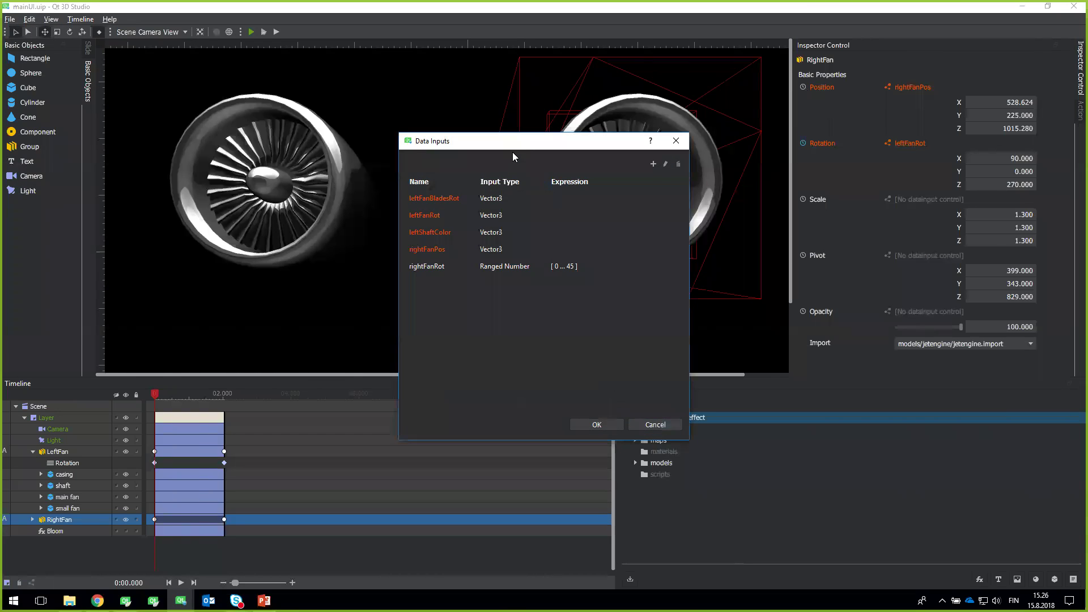
drag(518, 147, 434, 77)
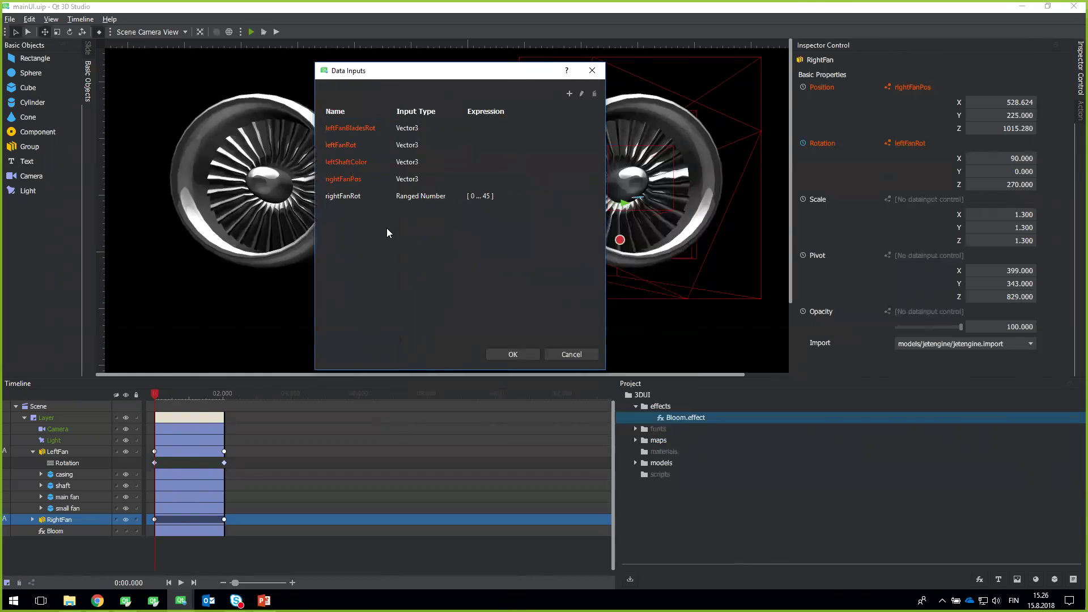
click(345, 196)
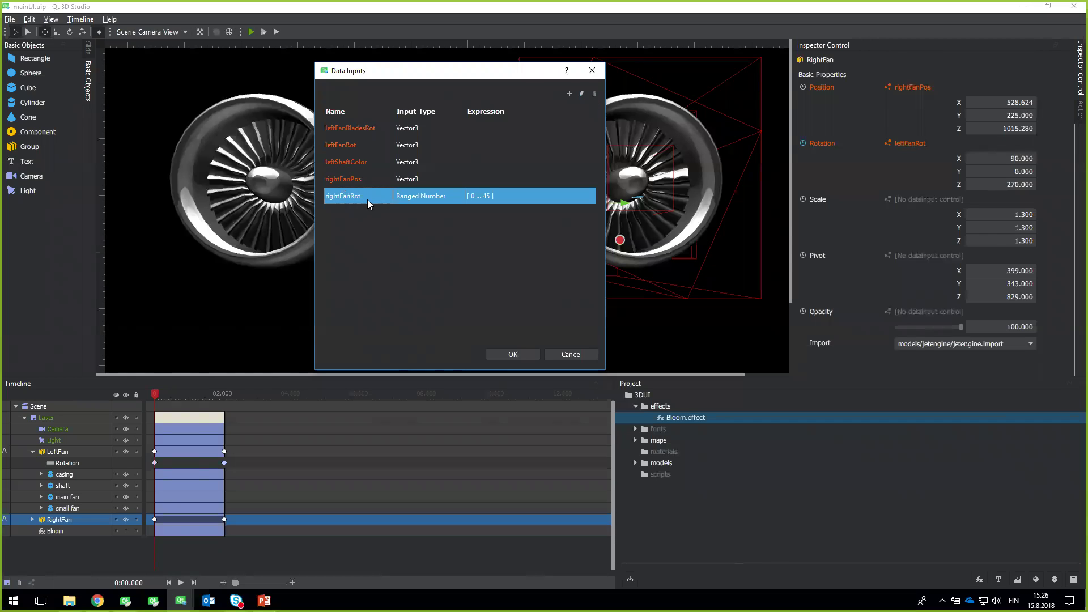
click(345, 177)
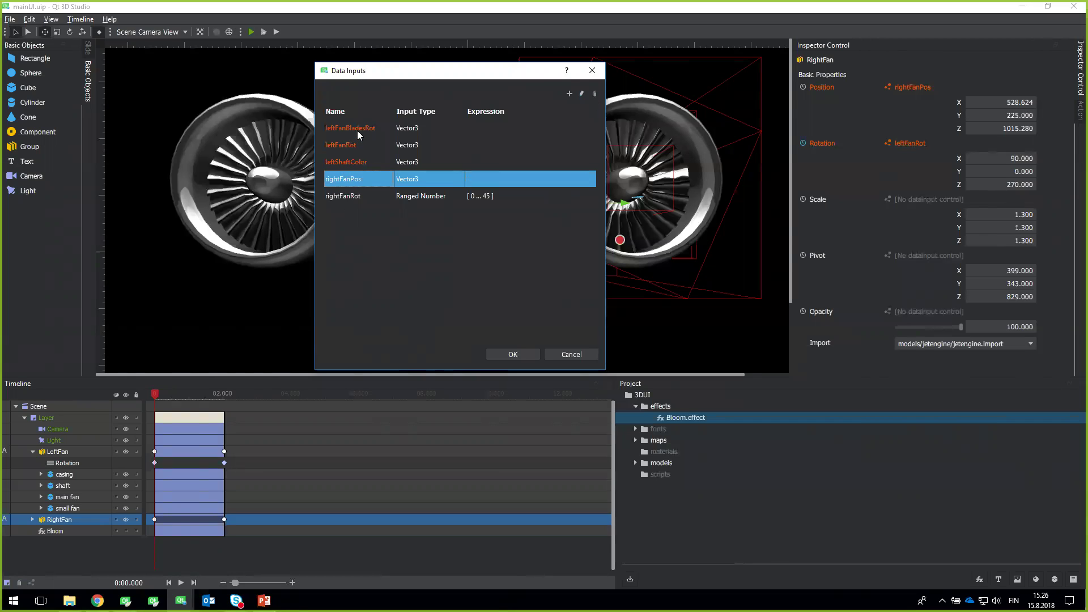
click(357, 131)
click(352, 151)
click(353, 162)
key(Down)
click(355, 132)
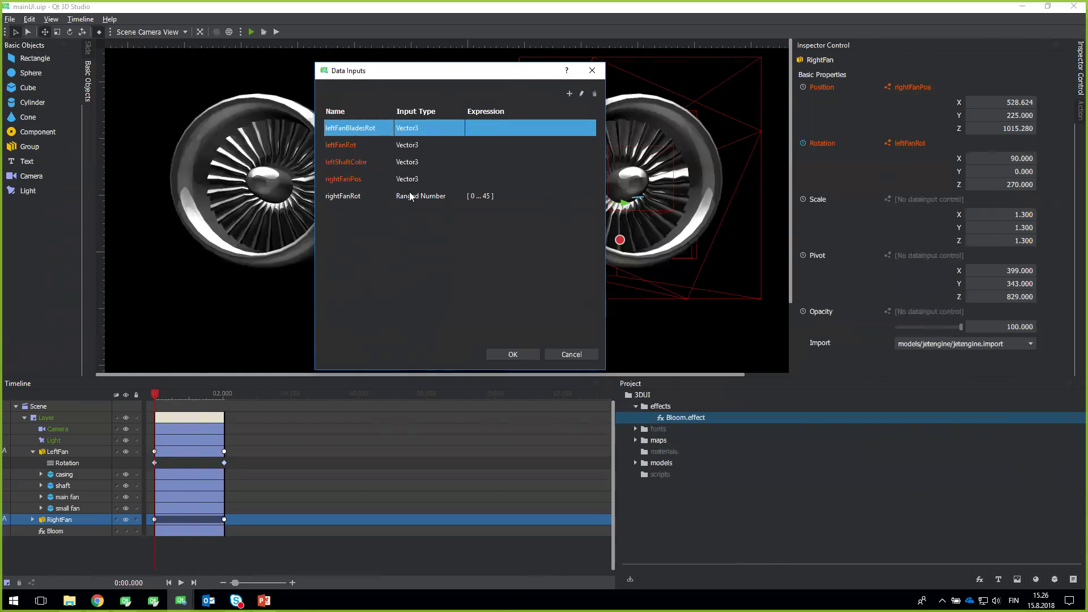
Look at the range settings and available input types of the rightFanRot data input, and cancel its editing.
click(356, 197)
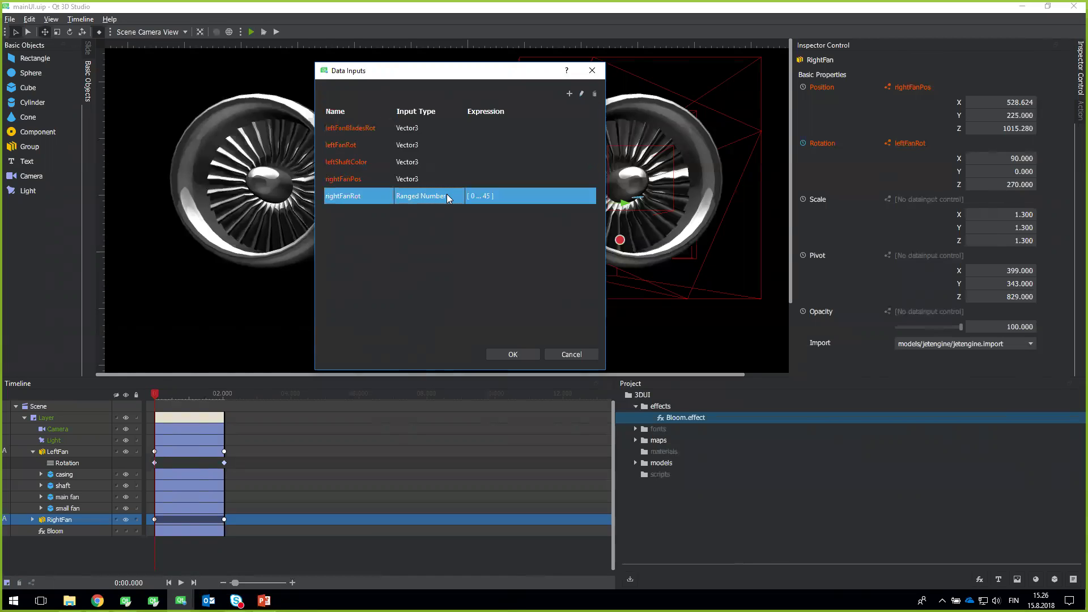
double_click(447, 196)
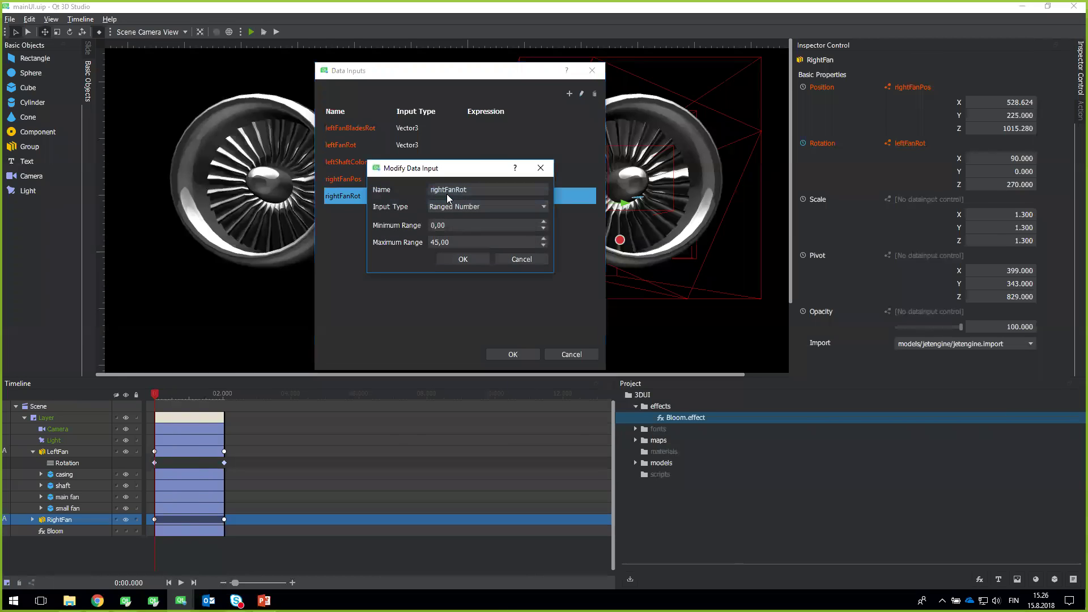
click(489, 206)
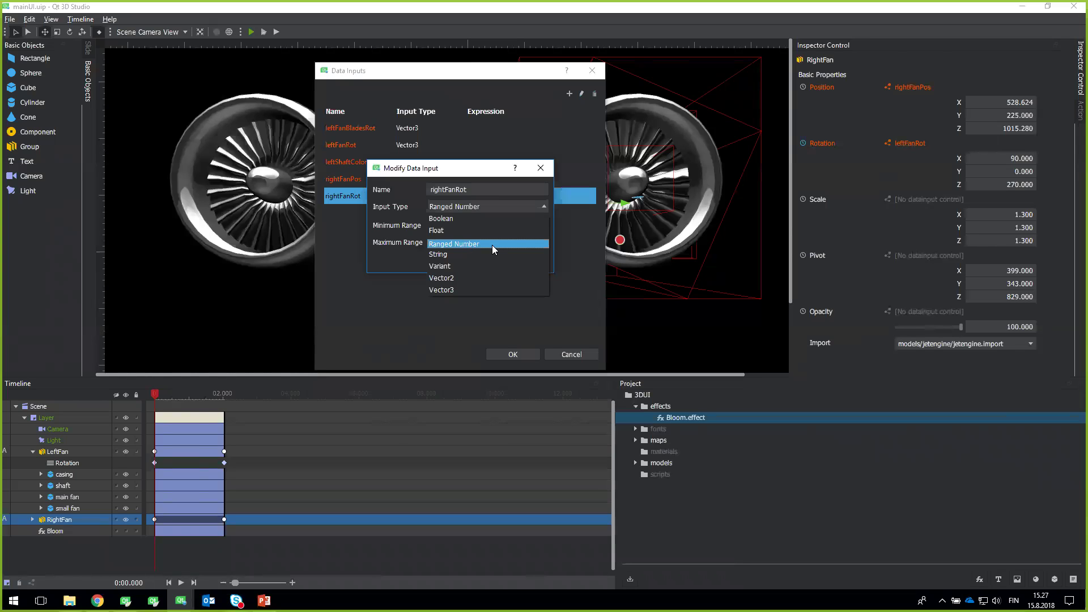
click(581, 312)
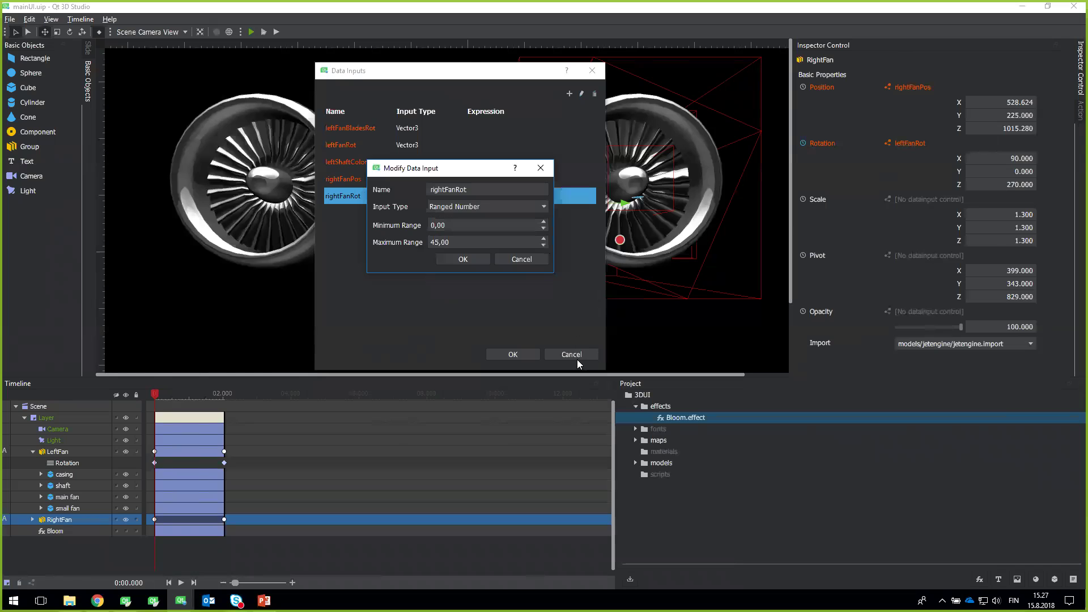
click(531, 262)
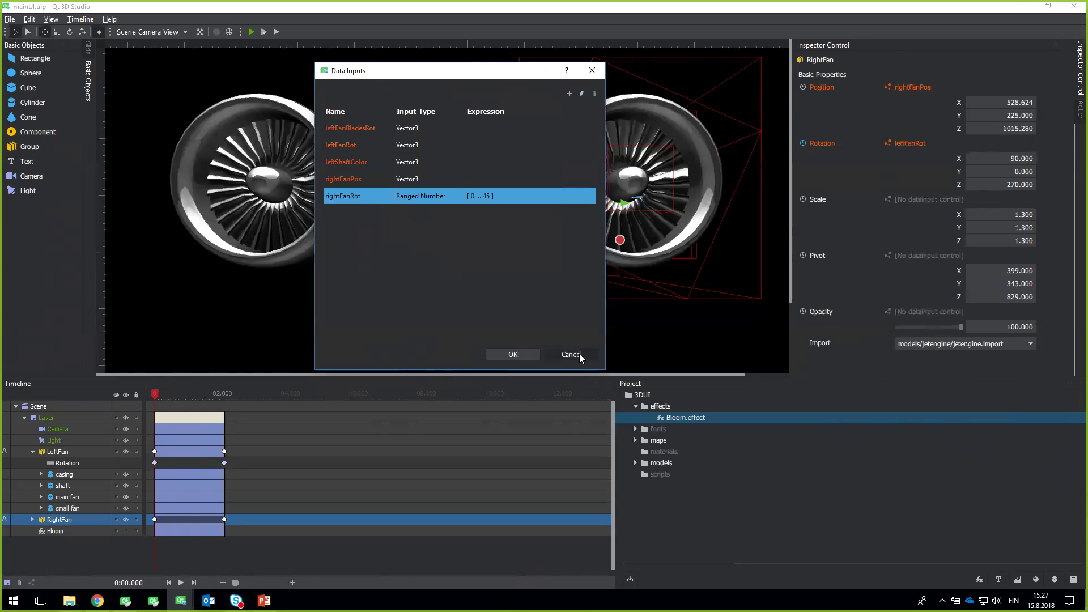
Close the Data Inputs dialog without changes and scrub the main timeline to compare how both engines rotate.
click(573, 350)
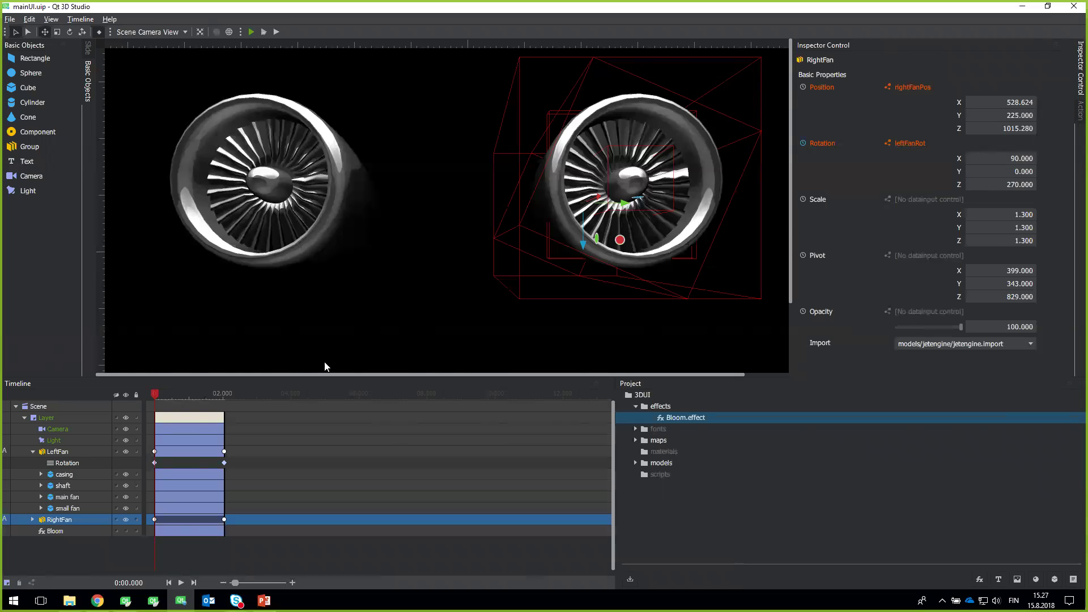
mouse_move(153, 395)
mouse_down()
mouse_move(219, 393)
mouse_move(155, 395)
mouse_up()
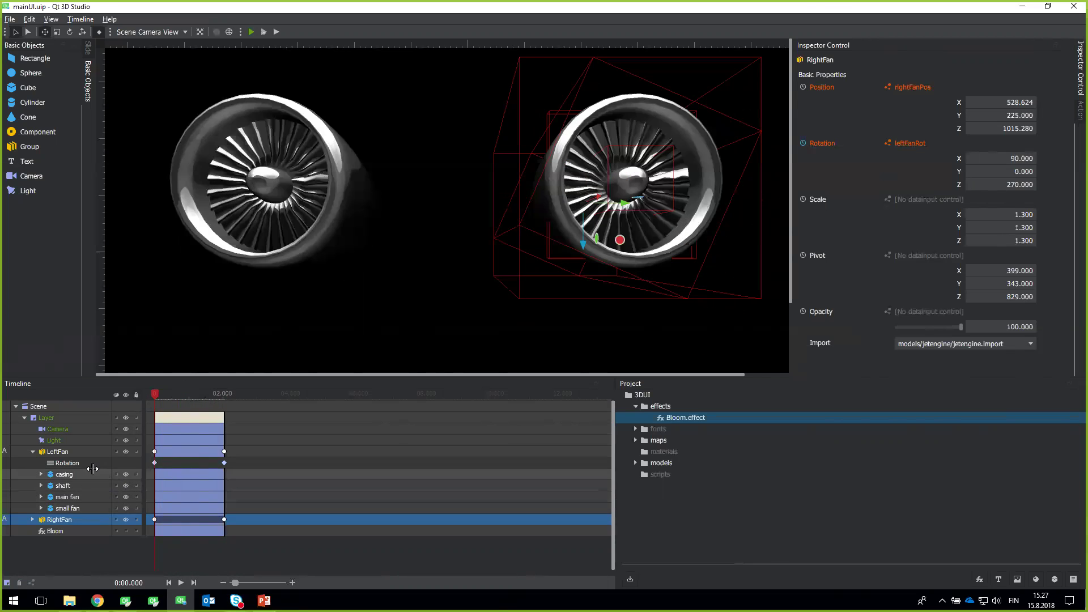
key(Return)
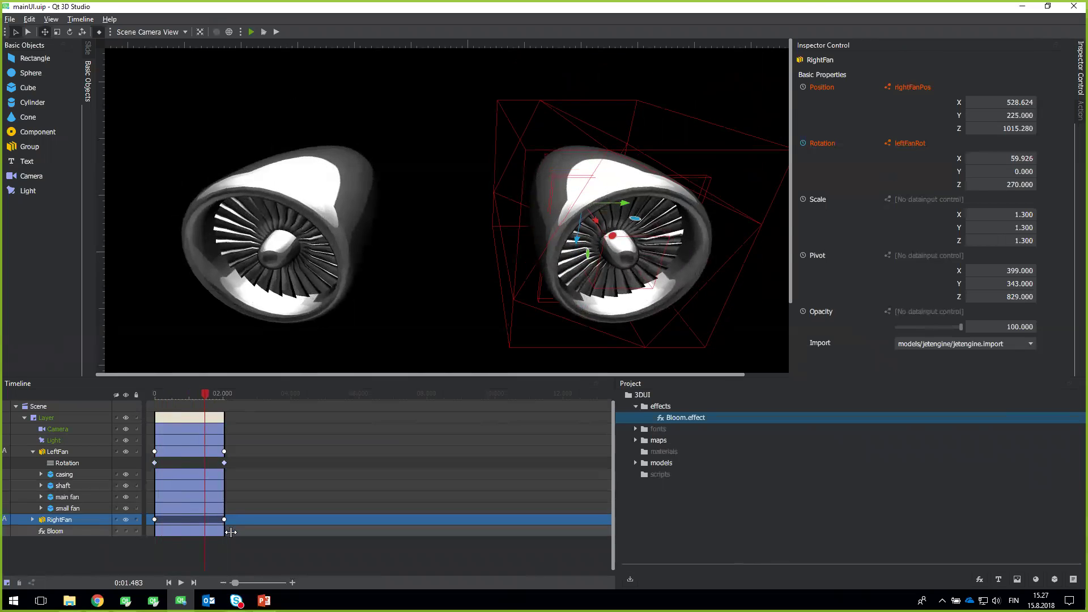
Move RightFan's ending rotation keyframe earlier to about 1.3 seconds and scrub the timeline to check the motion.
click(32, 519)
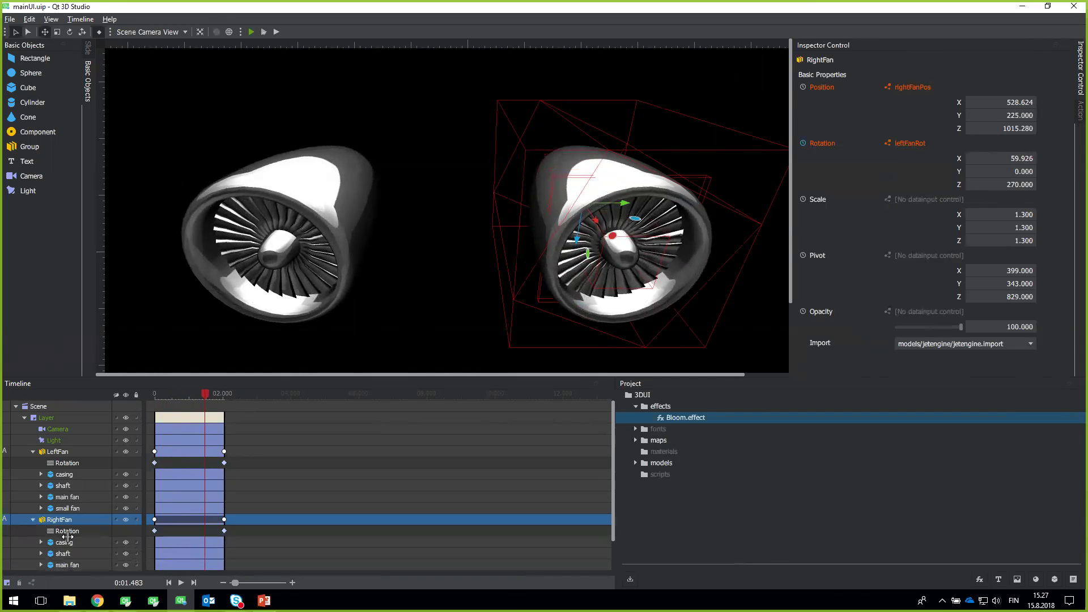
scroll(107, 538, down, 1)
drag(224, 498, 198, 497)
mouse_move(203, 395)
mouse_down()
mouse_move(156, 395)
mouse_move(226, 394)
mouse_move(217, 394)
mouse_up()
drag(141, 404, 212, 409)
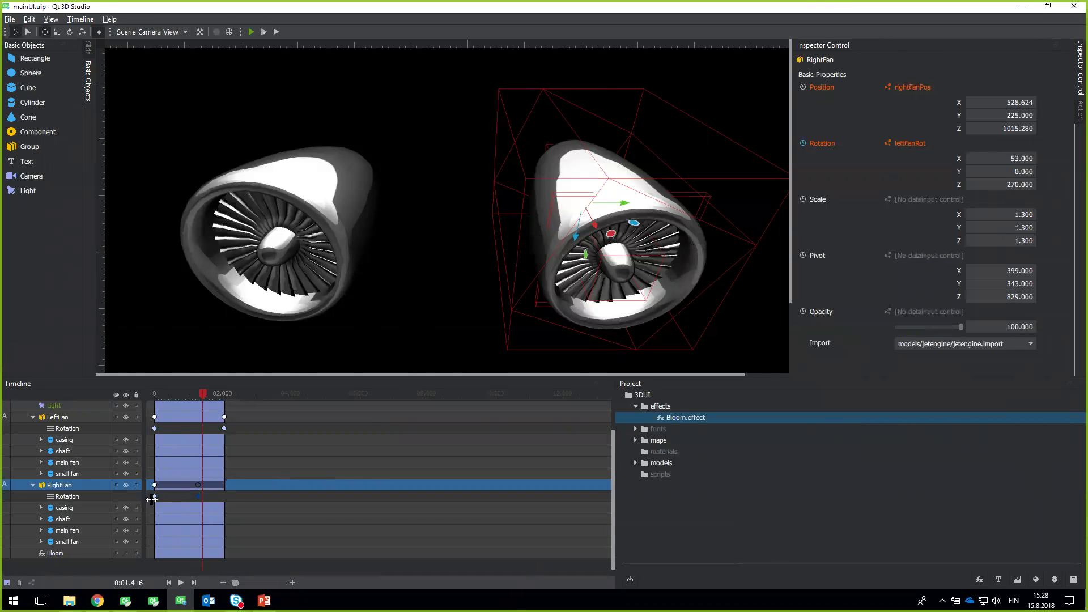
Remove the rotation animation from RightFan, return the playhead to the start, and turn the group into a component.
click(803, 143)
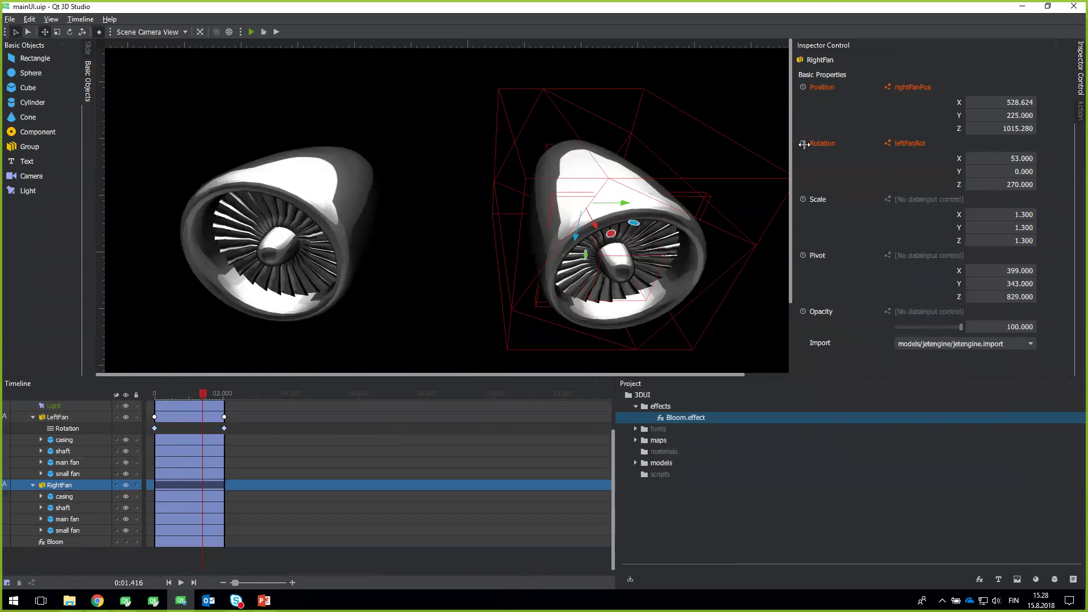
drag(205, 394, 155, 395)
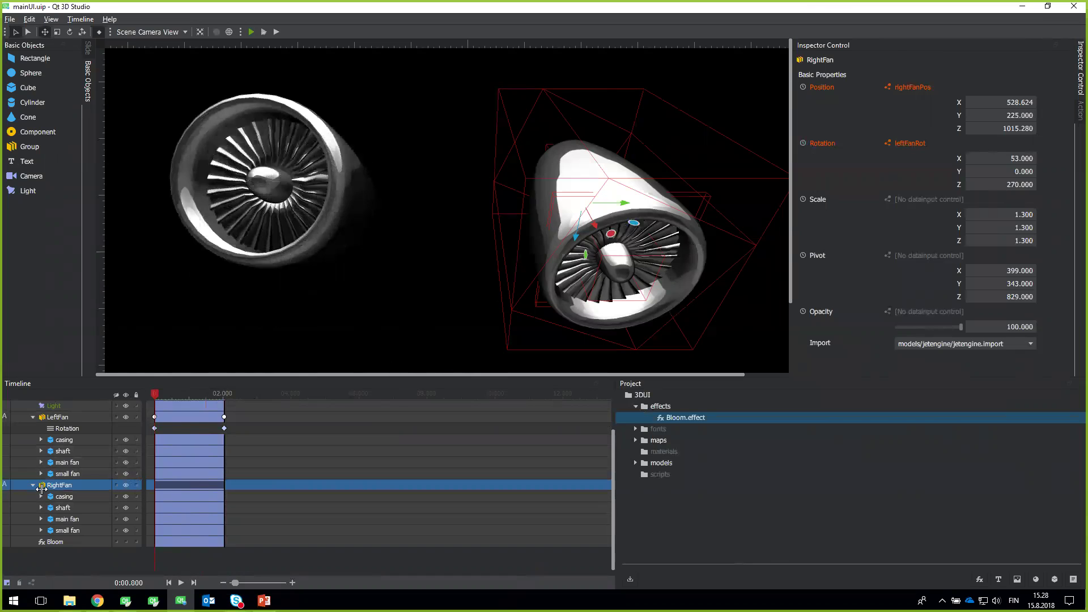
right_click(45, 484)
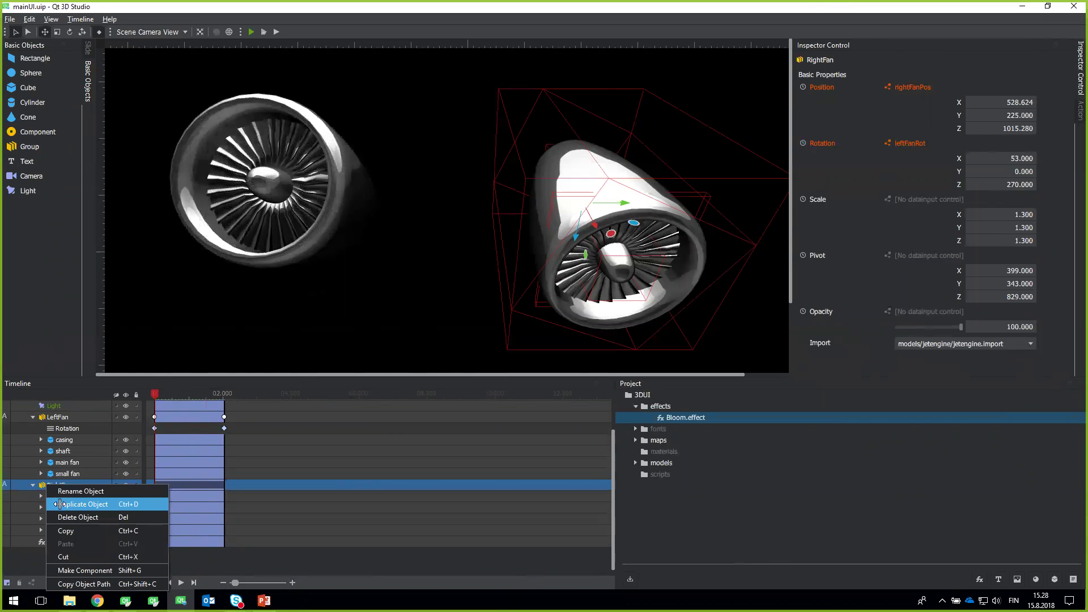
click(99, 571)
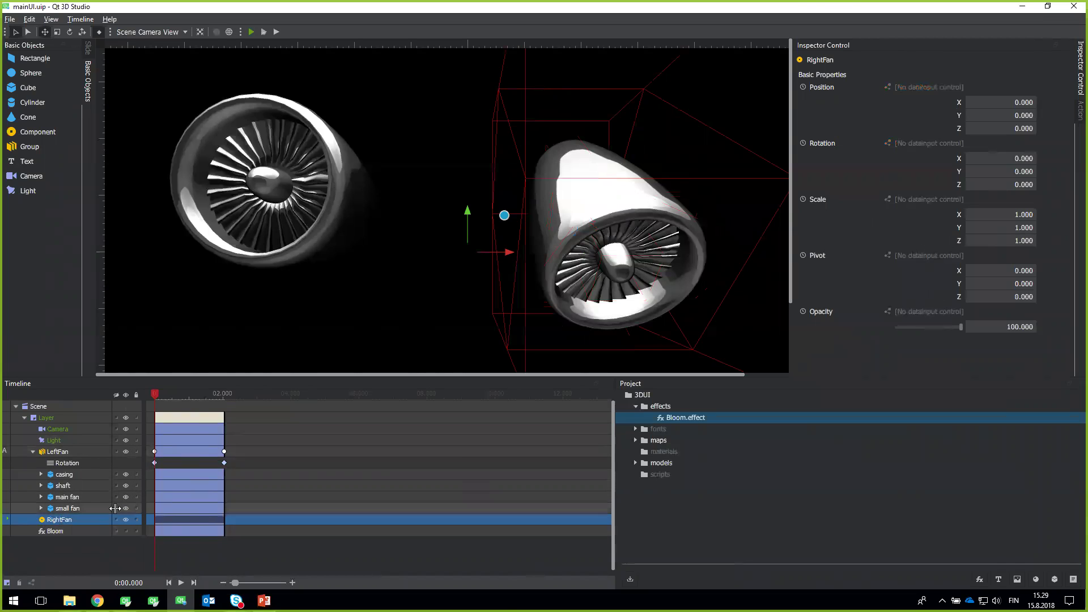
Open the RightFan component, expand its group, and shorten the component's timeline to 2 seconds.
double_click(42, 519)
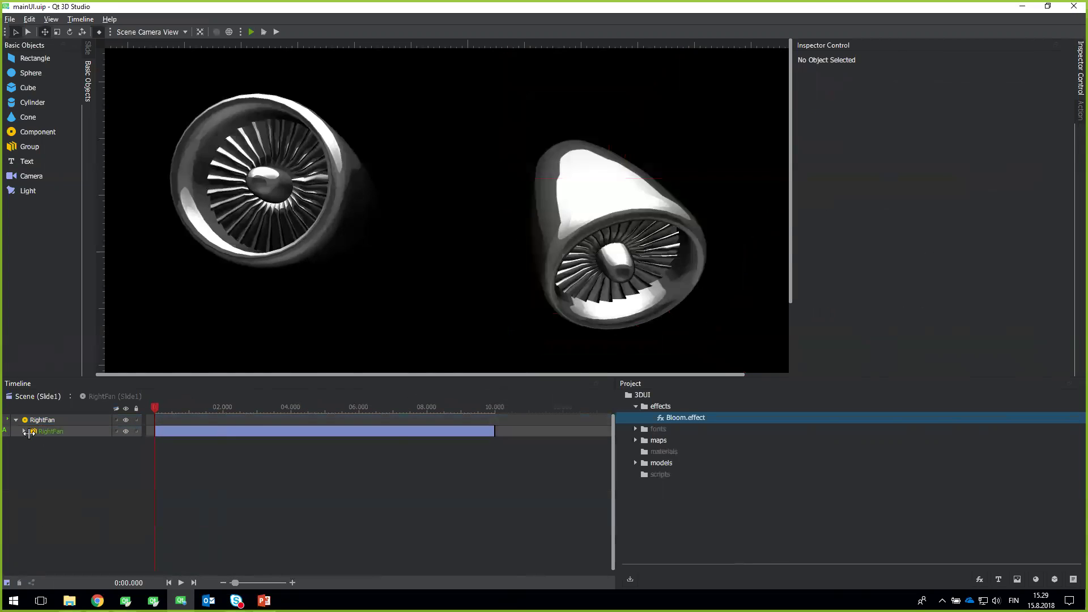
click(24, 431)
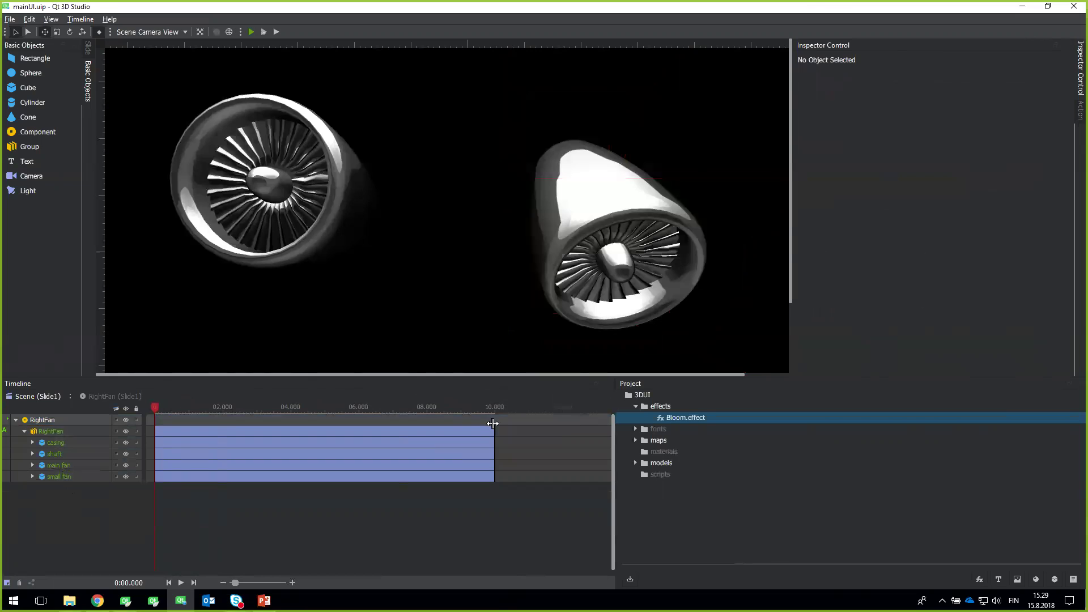
drag(498, 425, 222, 429)
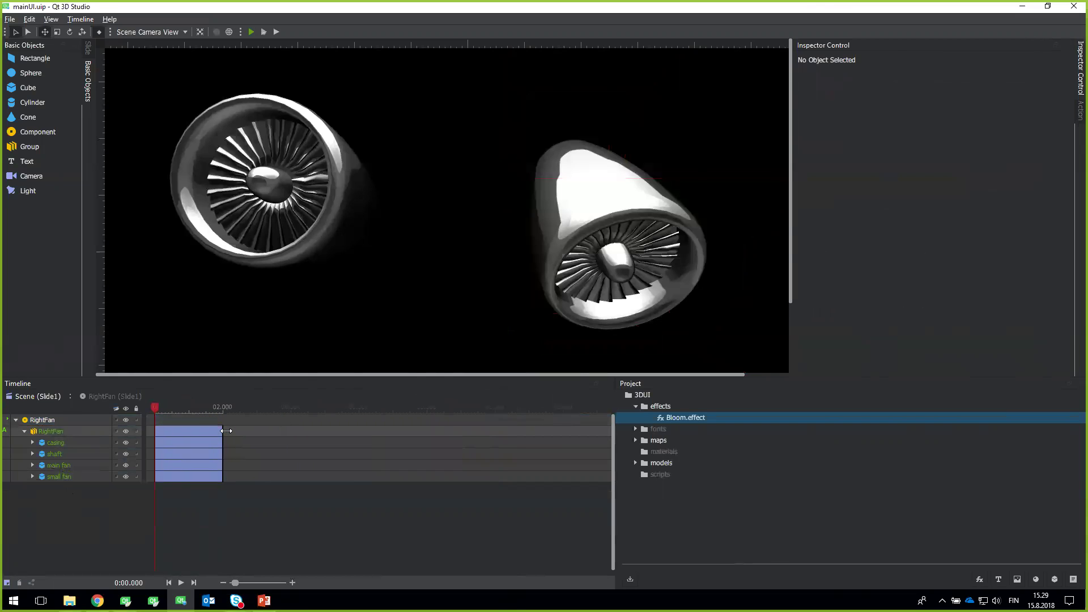
Animate the RightFan group's rotation inside the component, setting X to 103 at 2 seconds, and scrub back to the start.
click(89, 432)
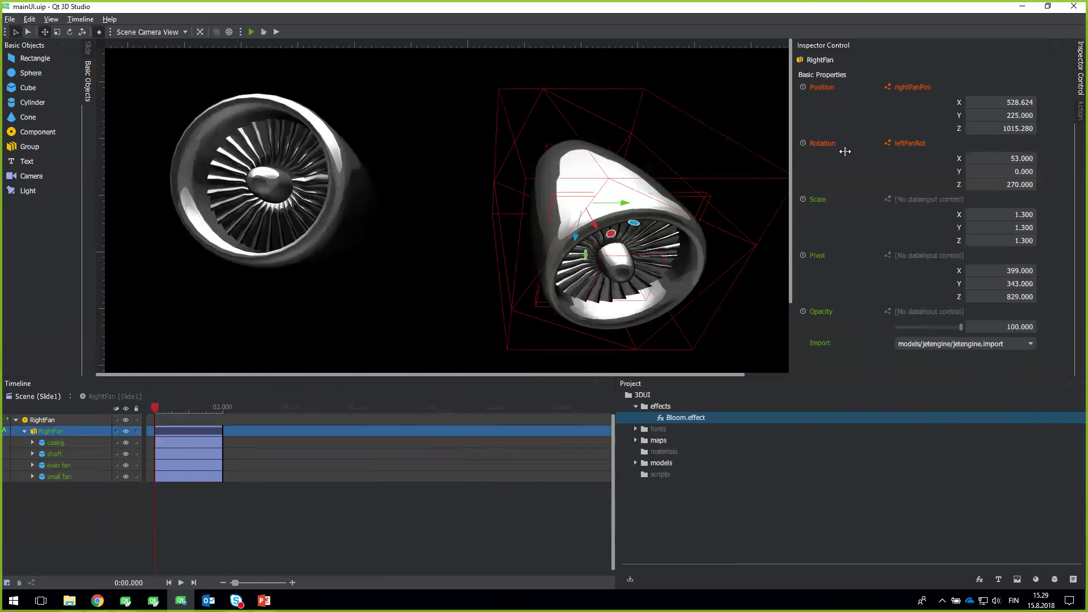
click(803, 143)
drag(155, 407, 223, 407)
click(993, 159)
text(100)
key(Return)
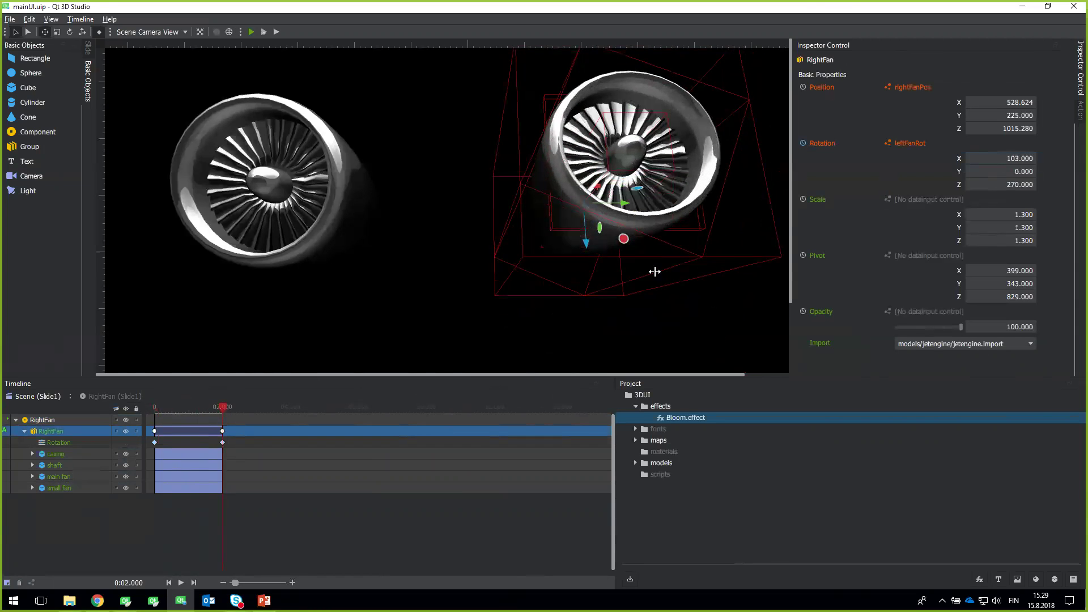
drag(223, 407, 147, 382)
click(147, 381)
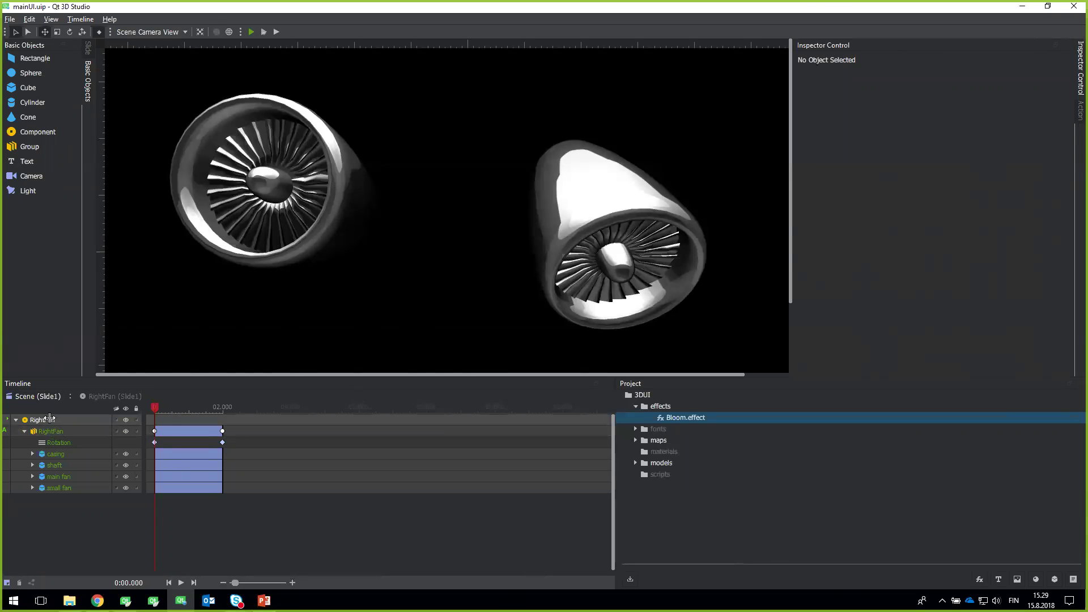
Return to the main scene and scrub its timeline to see how the RightFan component behaves there.
click(42, 397)
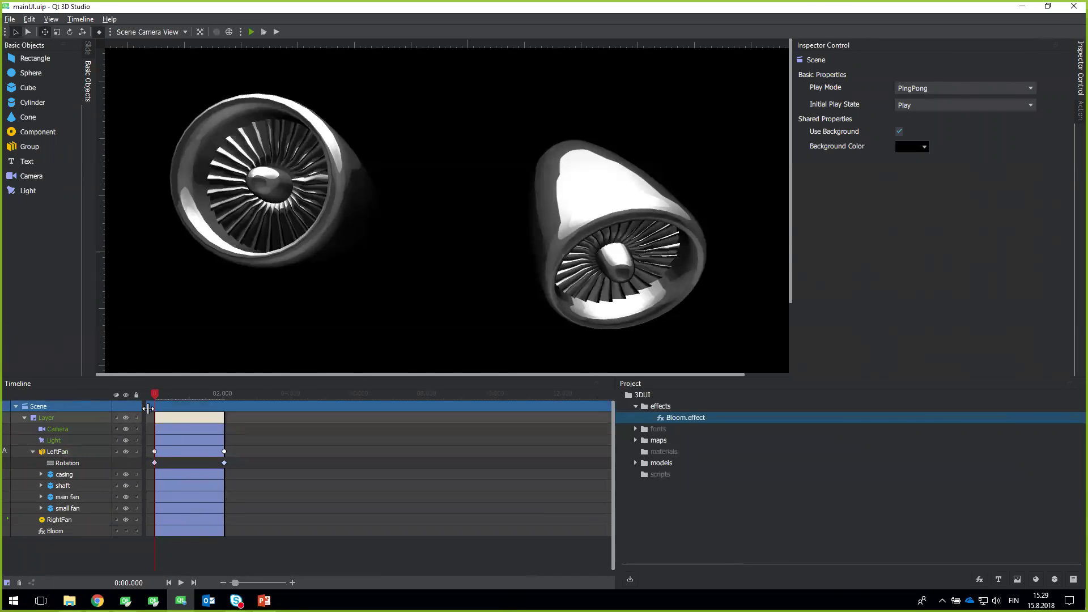
click(156, 393)
mouse_move(156, 393)
mouse_down()
mouse_move(170, 393)
mouse_move(155, 393)
mouse_up()
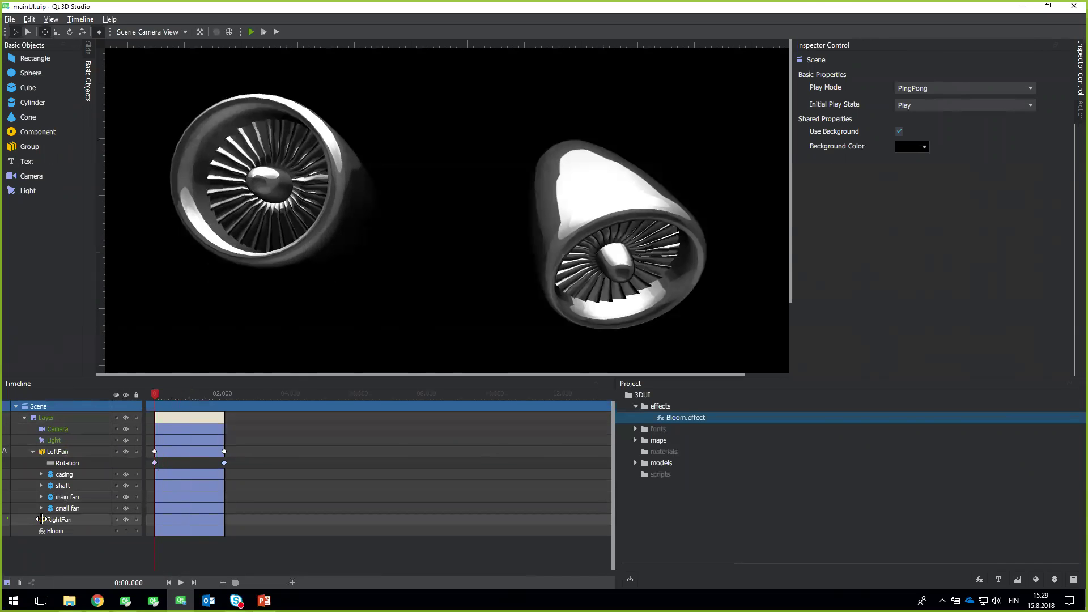
Reopen the RightFan component and inspect the properties and rotation data input of its main fan.
double_click(41, 520)
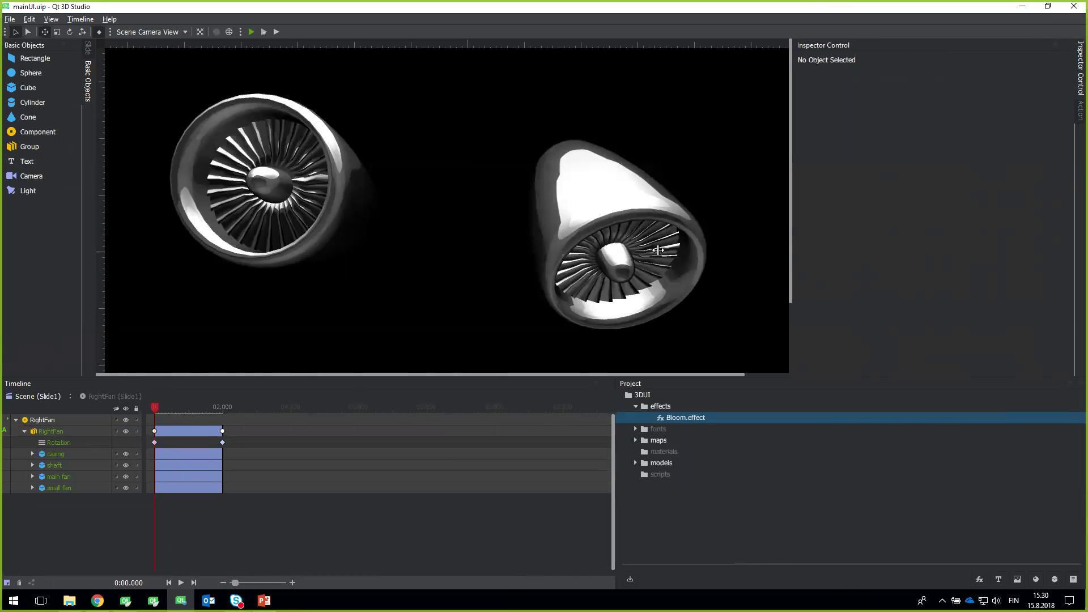
click(32, 476)
click(72, 480)
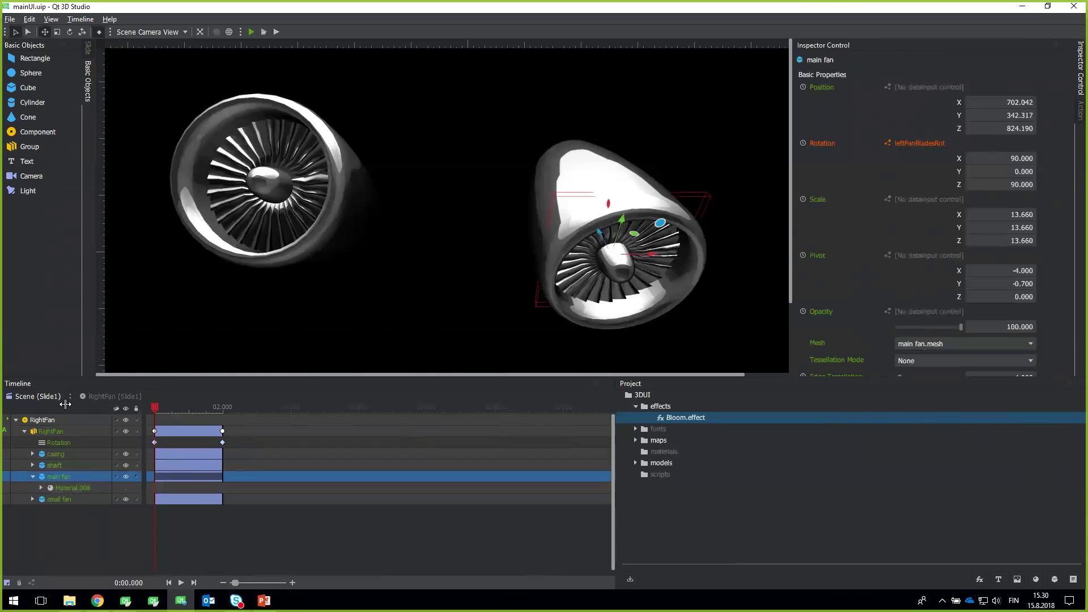
Return to the main scene, preview both engines in Qt 3D Viewer, and close the viewer.
click(34, 397)
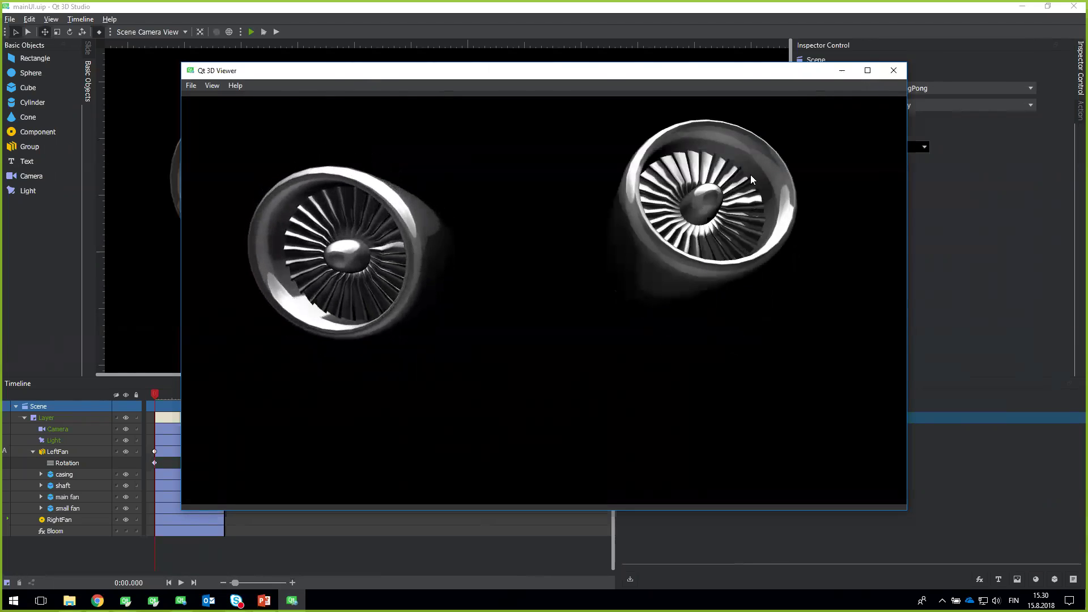
click(894, 78)
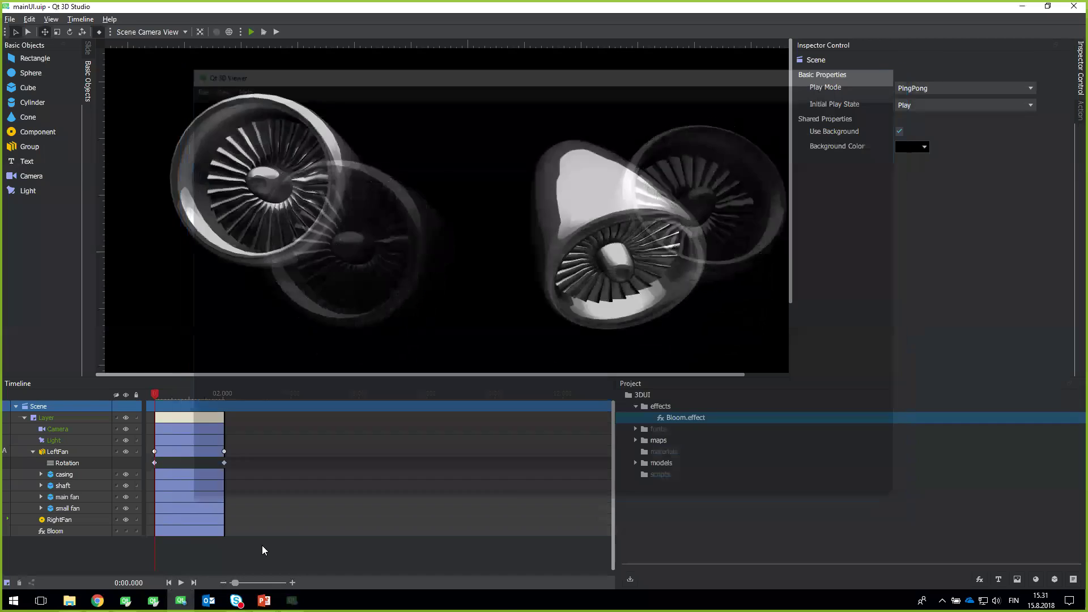
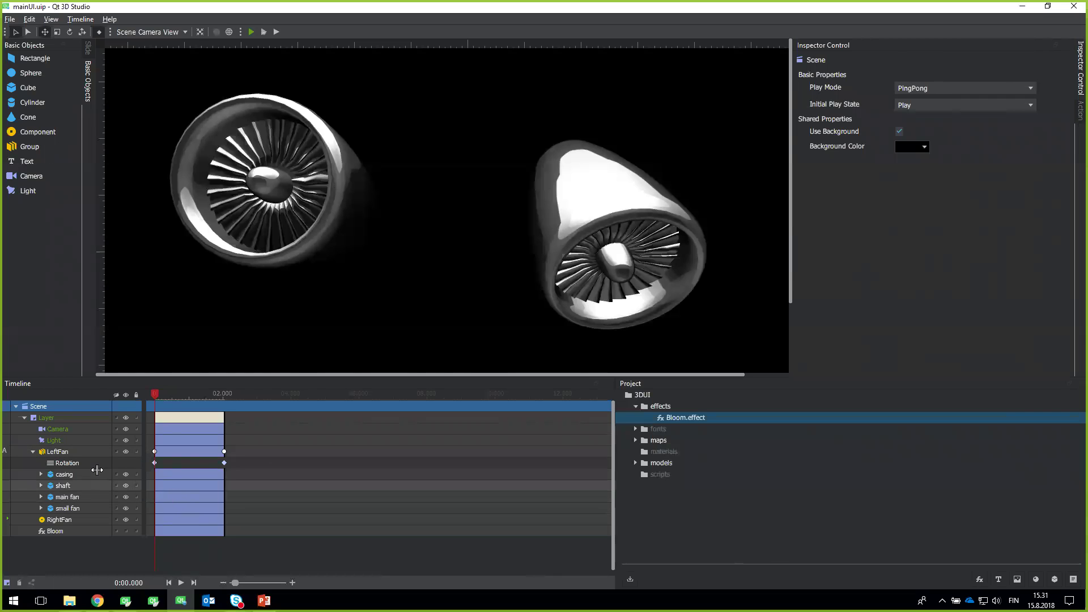
Open the RightFan component and make the rightFanRot data input control its timeline.
click(82, 452)
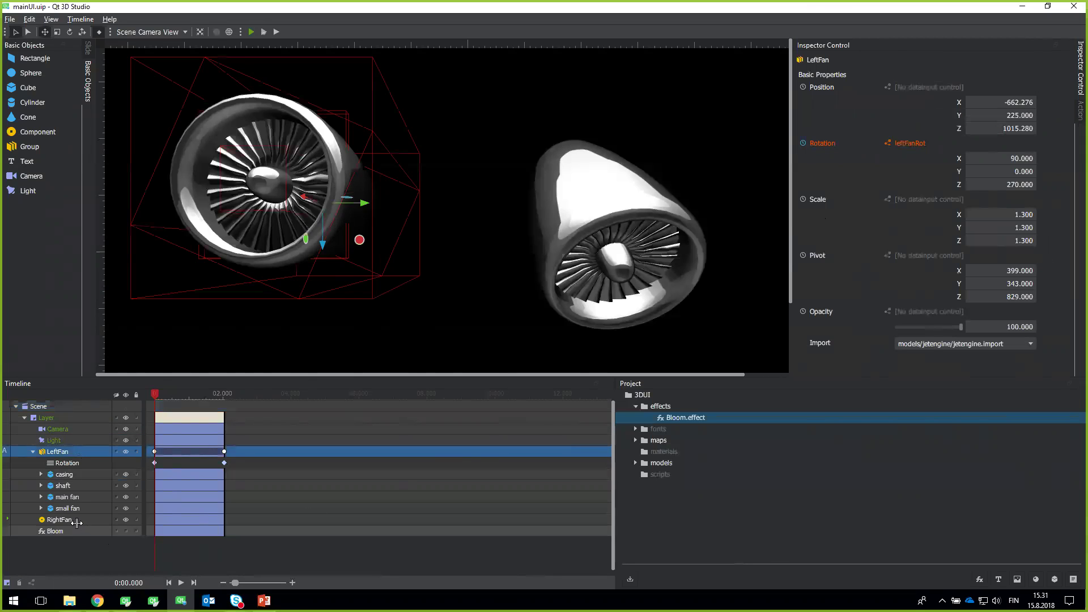
double_click(43, 520)
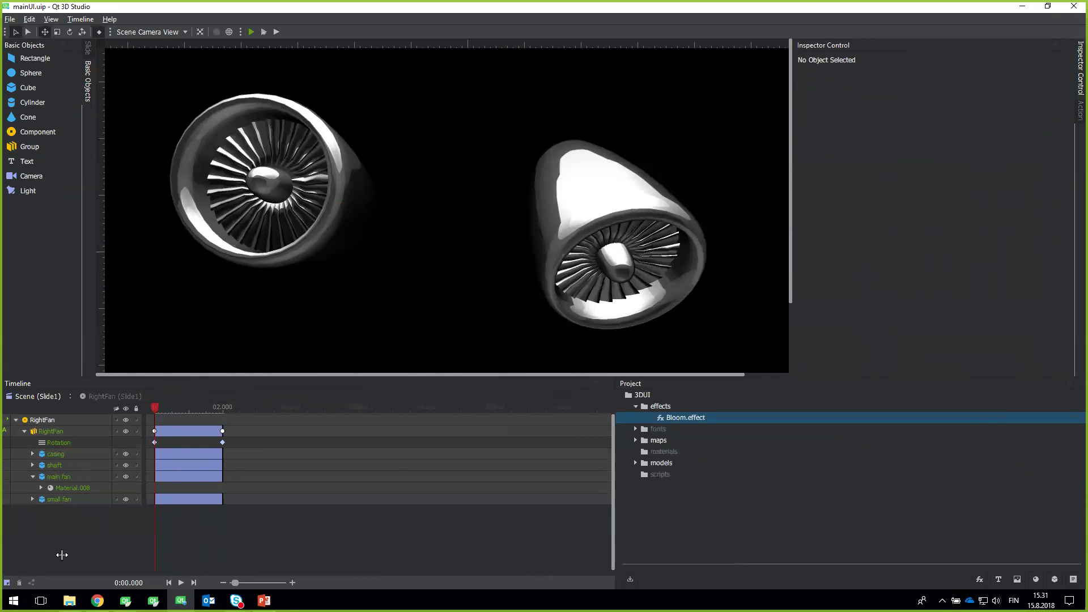
mouse_move(155, 407)
mouse_down()
mouse_move(222, 407)
mouse_move(142, 411)
mouse_up()
click(32, 582)
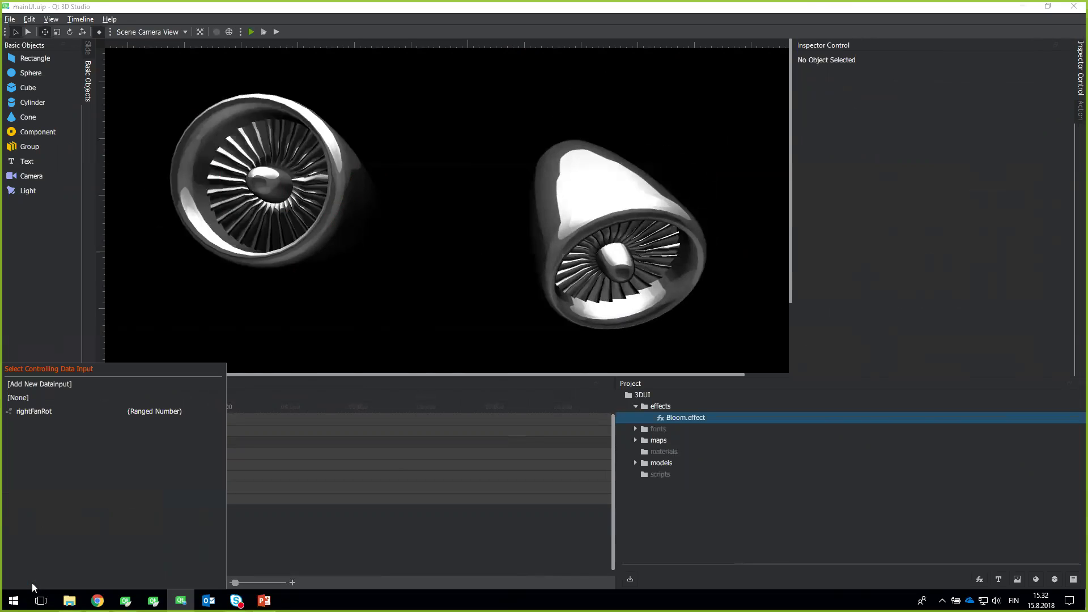
click(38, 412)
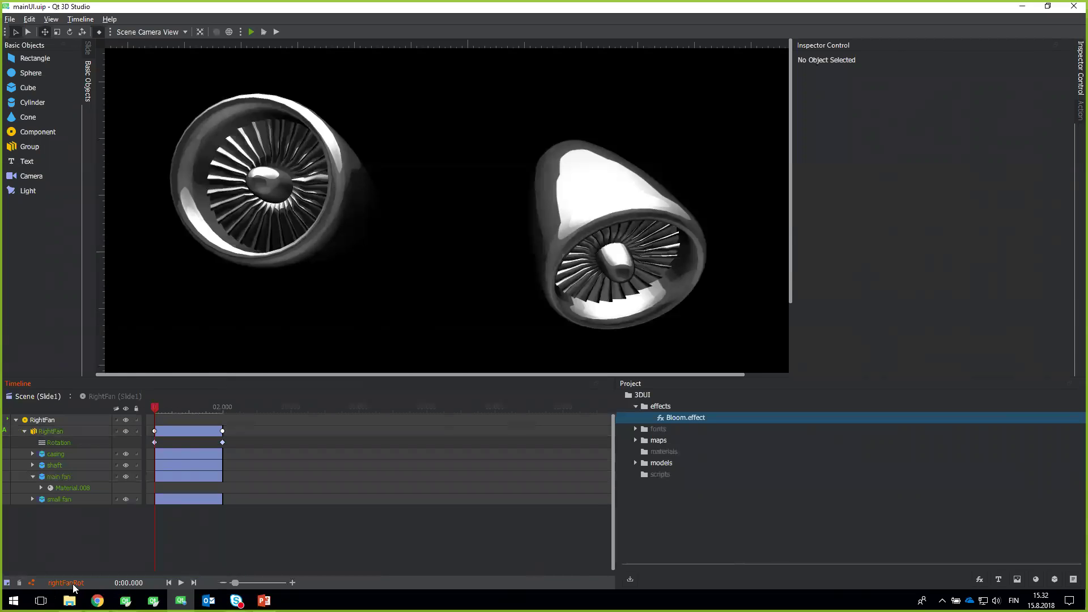
Set the maximum range of the rightFanRot data input to 1 and save the data input changes.
click(10, 18)
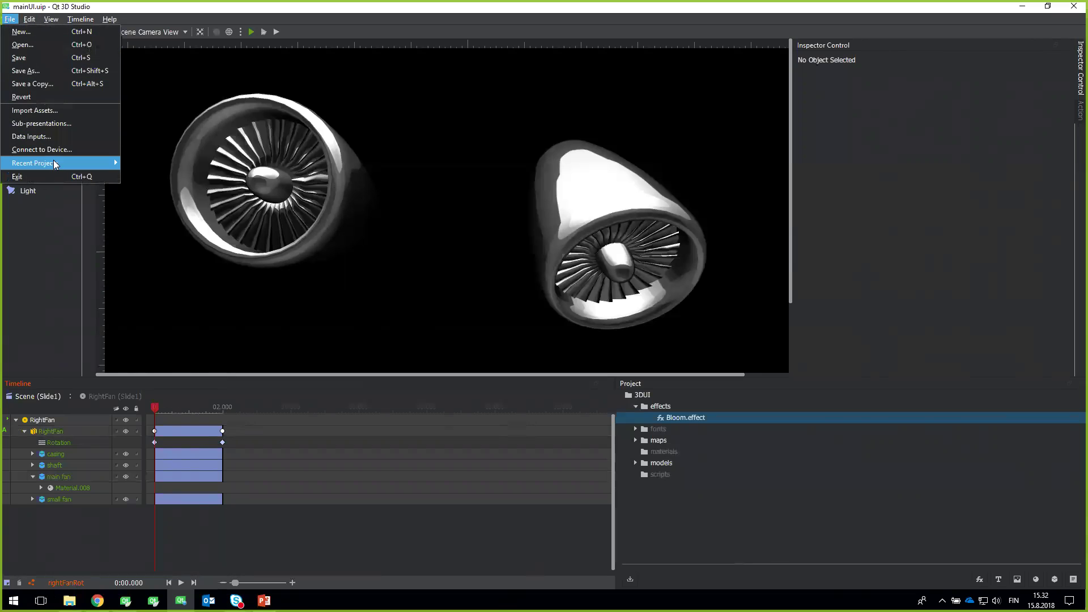
click(53, 138)
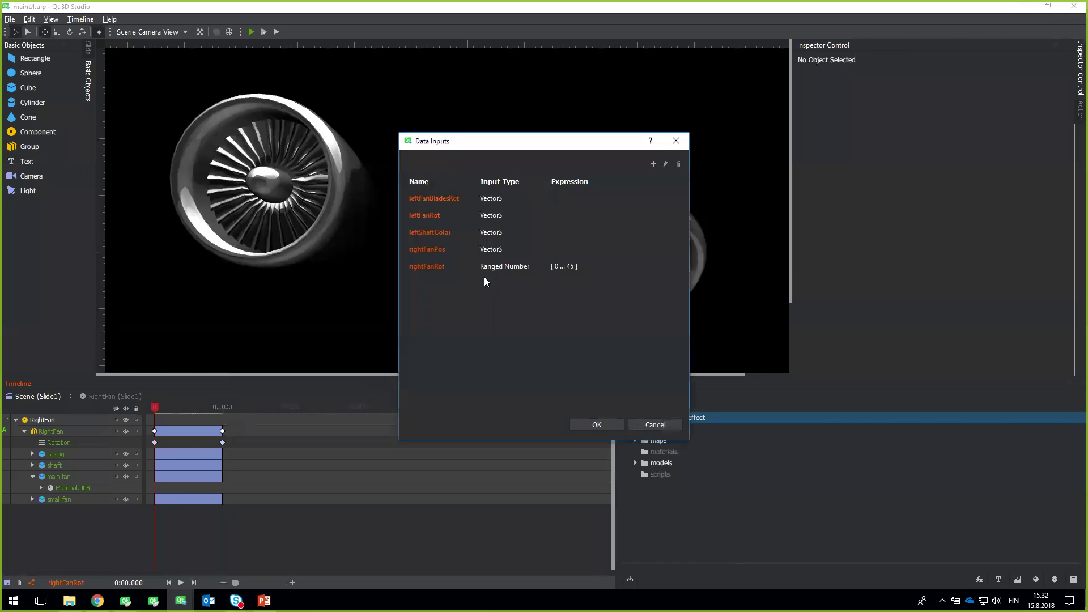
double_click(563, 267)
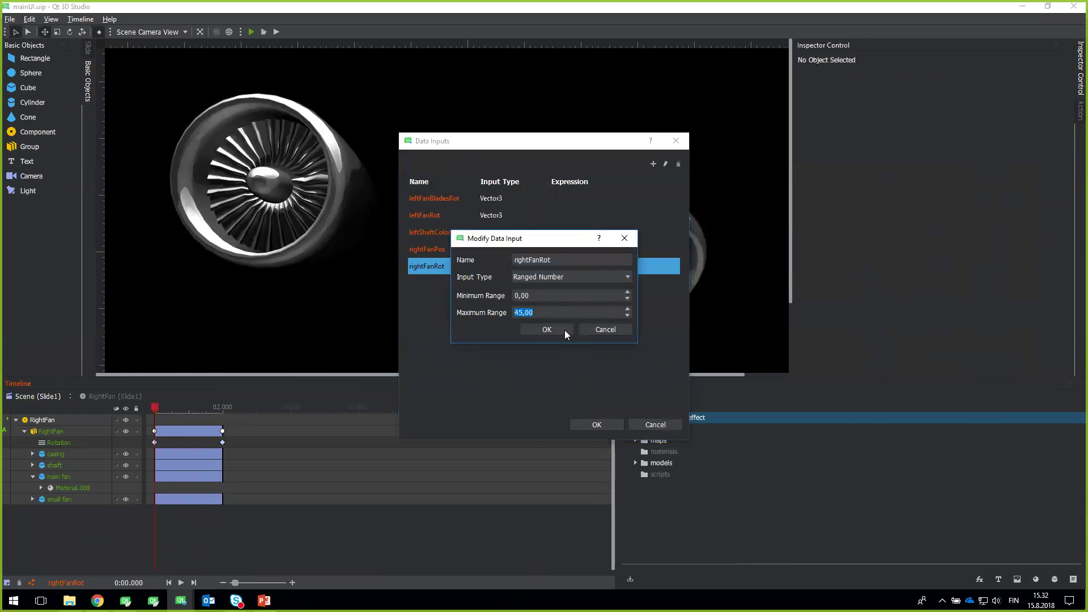
text(1)
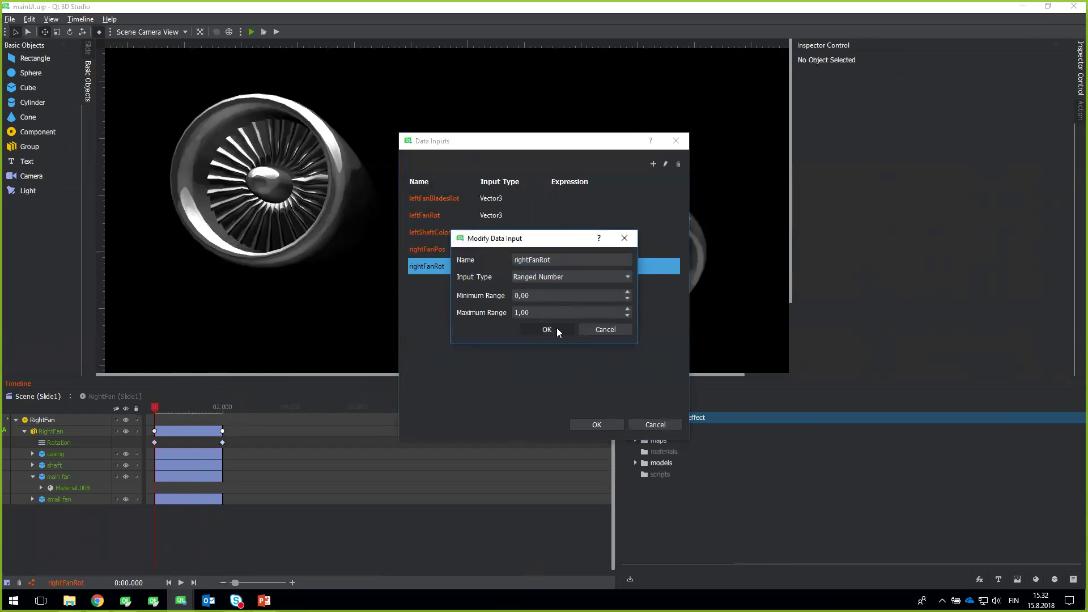
click(557, 329)
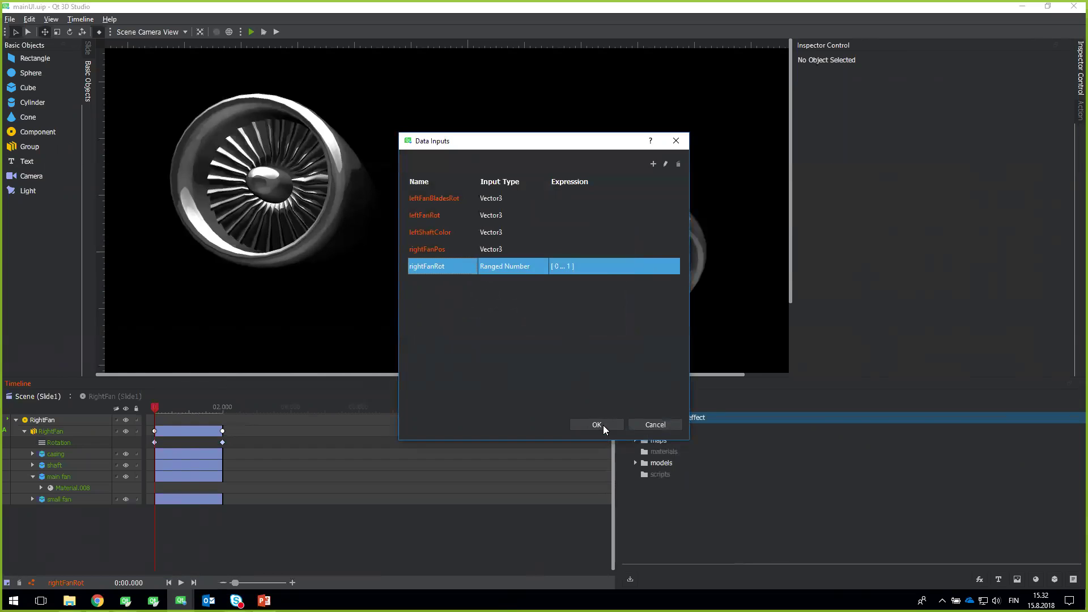
click(573, 425)
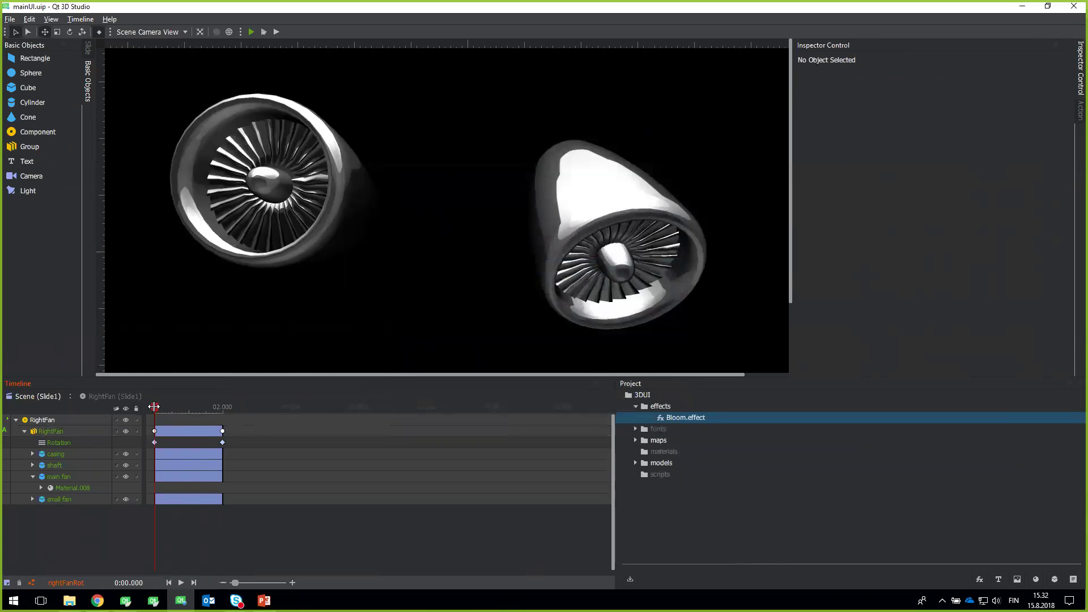
Scrub the RightFan component's timeline to check the engine's rotation, and go back to the main scene.
drag(152, 406, 196, 402)
drag(184, 400, 120, 377)
mouse_move(156, 407)
mouse_down()
mouse_move(198, 407)
mouse_move(146, 409)
mouse_up()
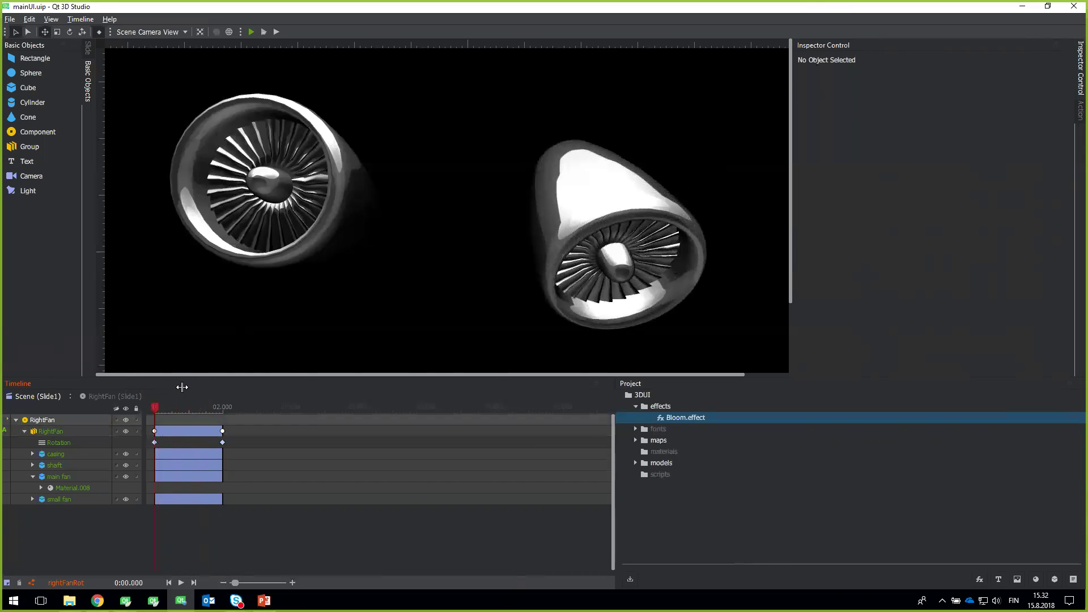
click(159, 404)
drag(160, 405, 175, 384)
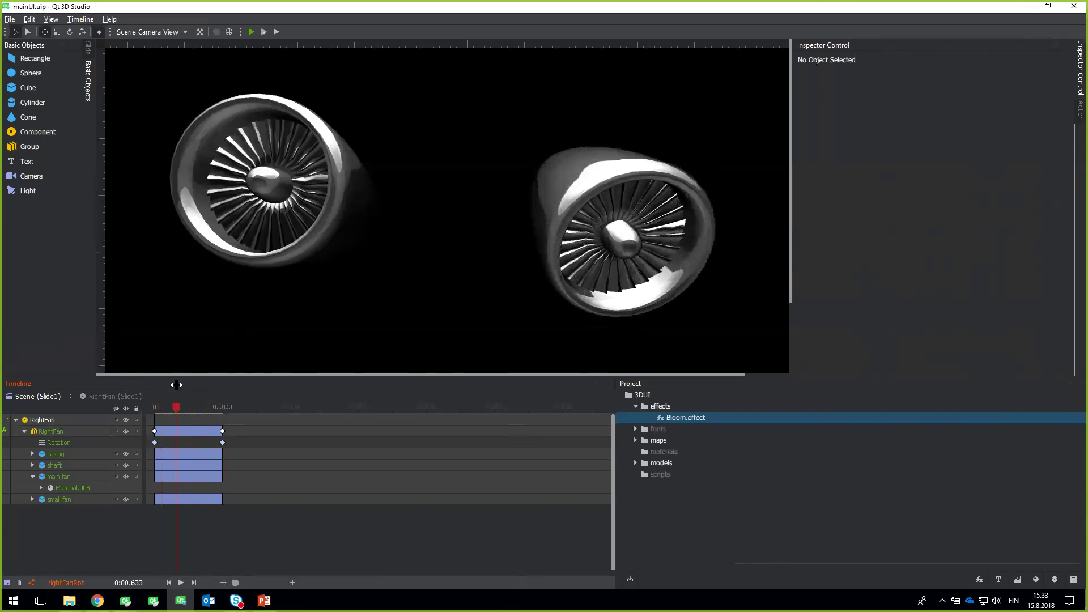
click(35, 395)
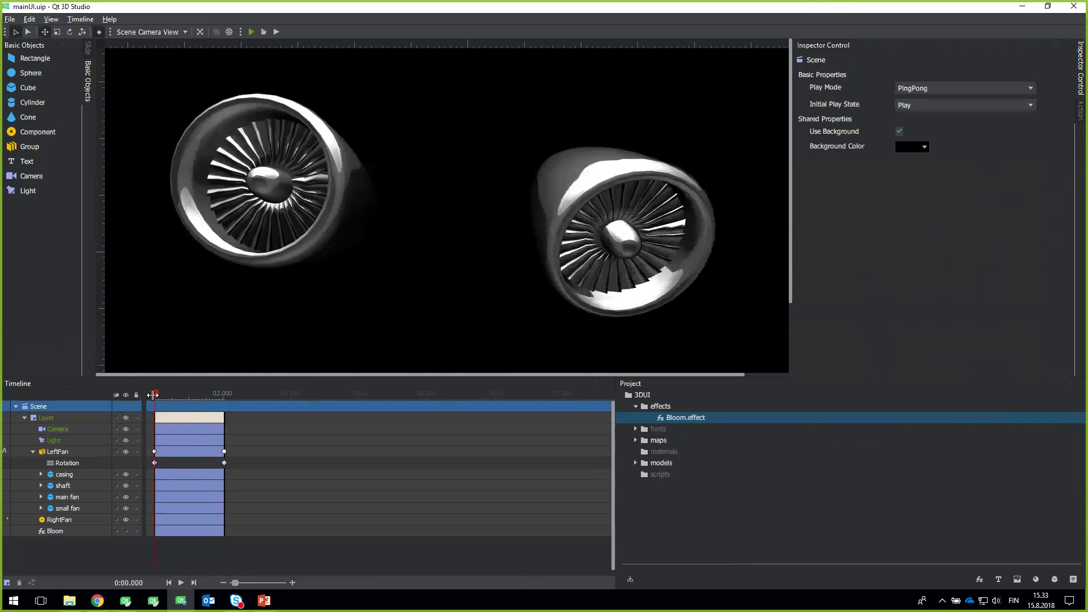
Select the RightFan component in the timeline to view its properties.
drag(164, 395, 140, 401)
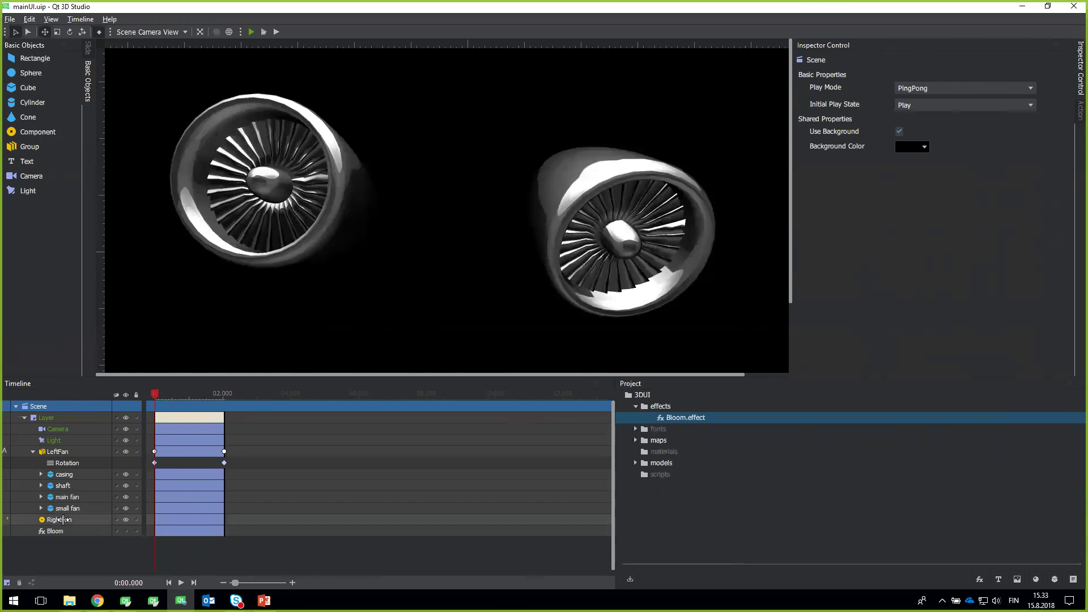
click(44, 520)
drag(44, 519, 52, 513)
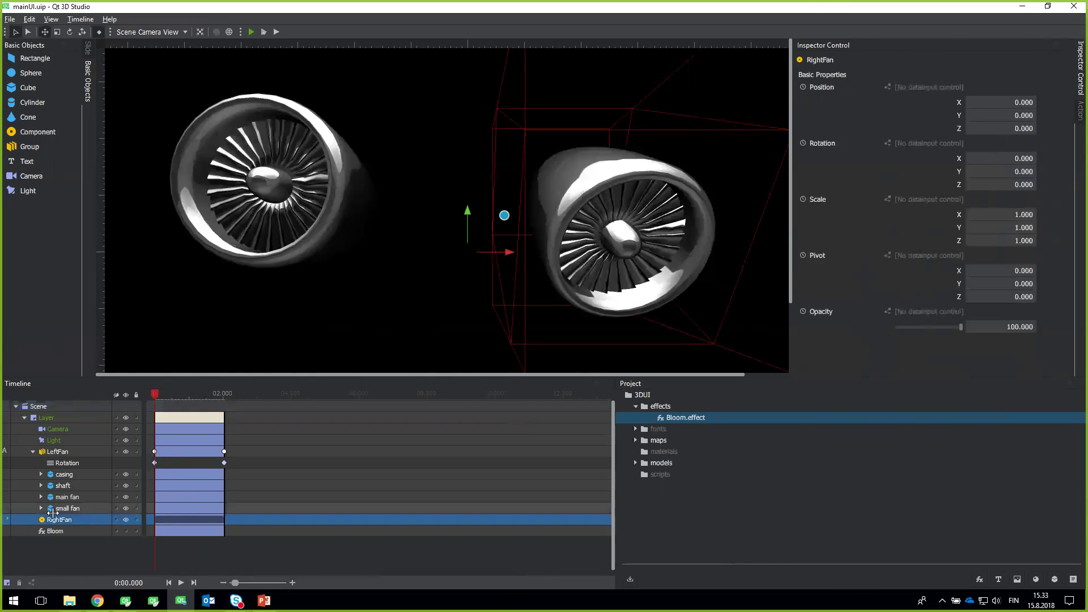
drag(52, 512, 52, 513)
Switch to the AControl project's main.qml in Qt Creator and narrow the project tree to widen the code editor.
key(alt+Tab)
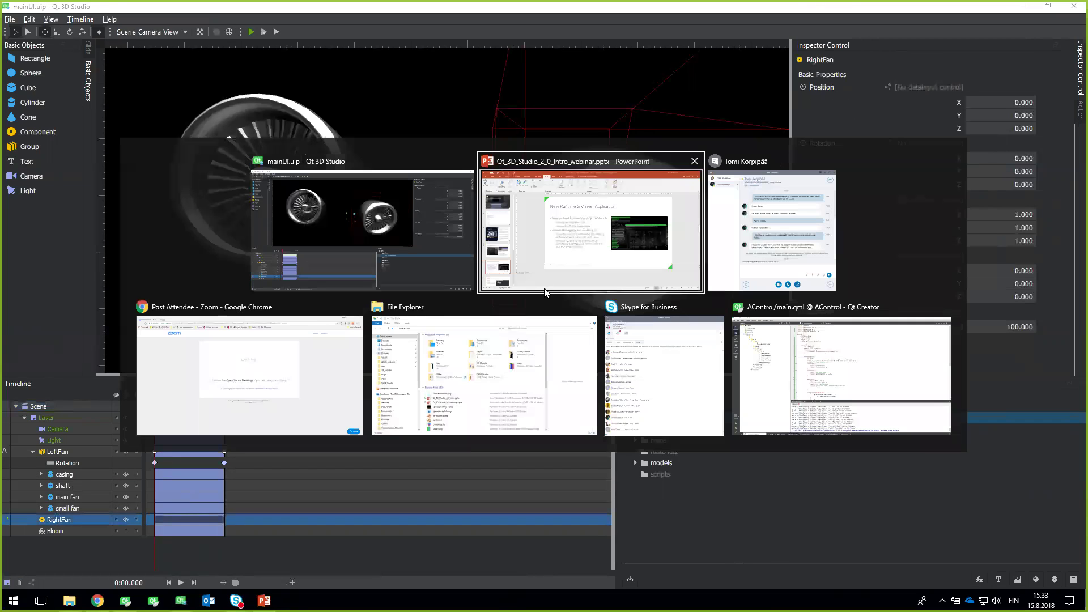
key(alt+Tab)
key(alt+Tab)
key(alt+Tab)
key(alt+Tab)
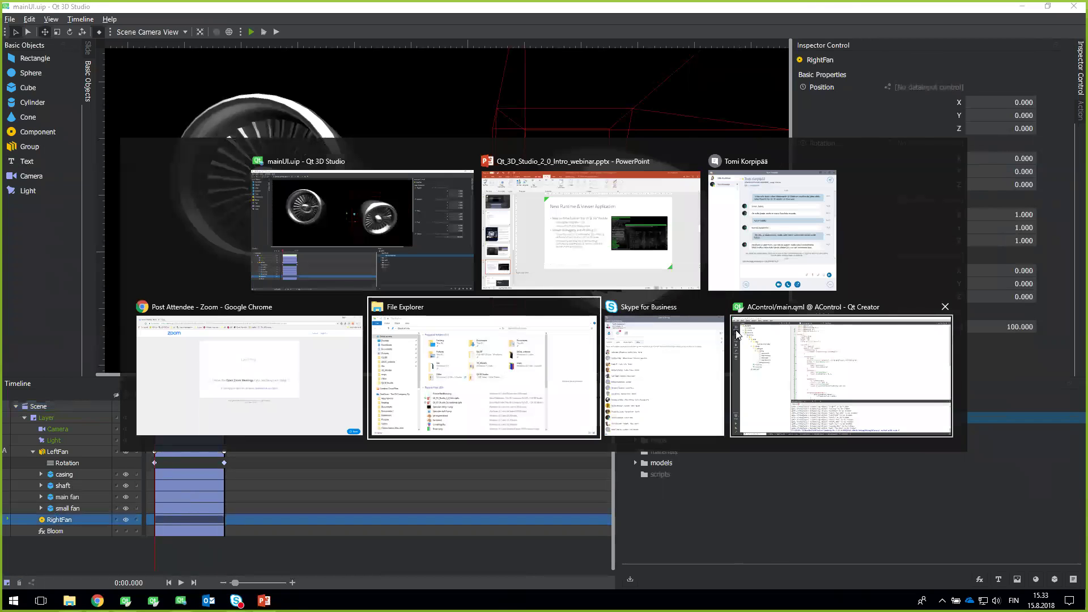
key(alt+Tab)
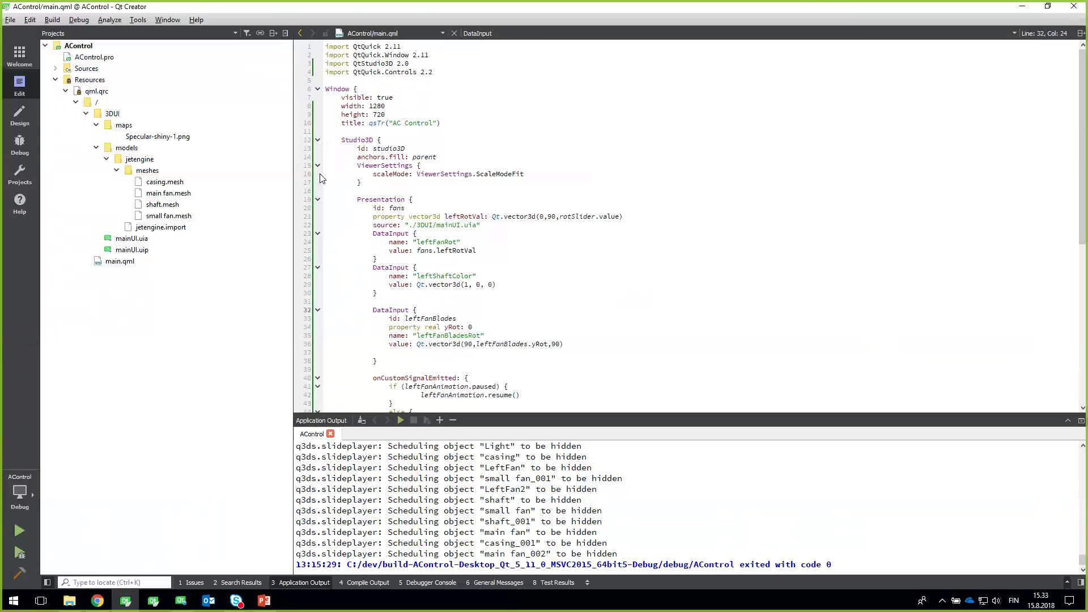
drag(293, 174, 228, 174)
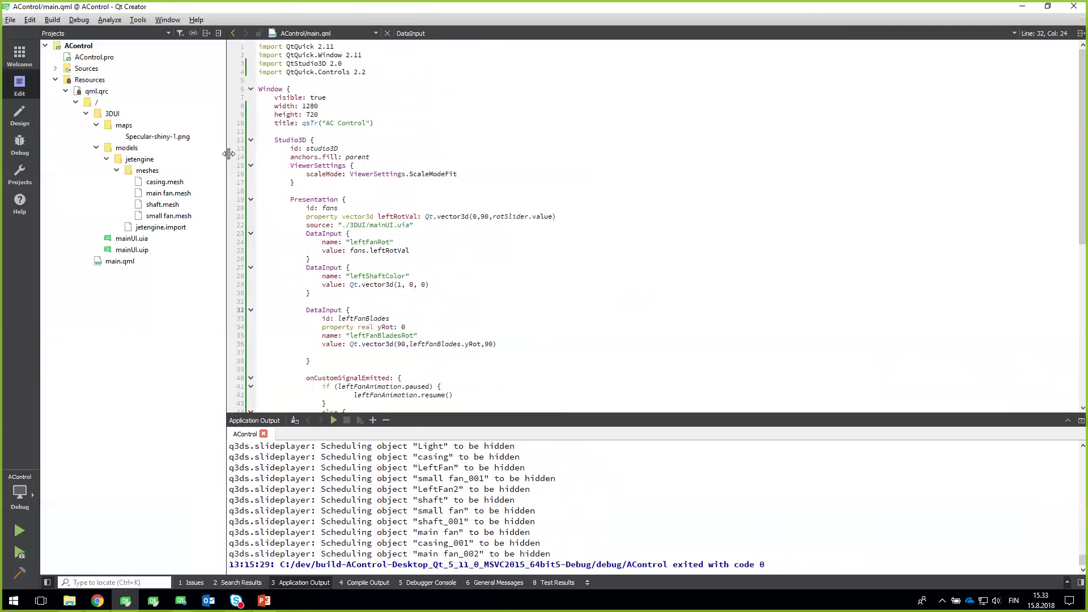
Examine the QtStudio3D import, the Studio3D viewer settings, the Presentation source and the DataInput elements in main.qml.
scroll(440, 205, down, 8)
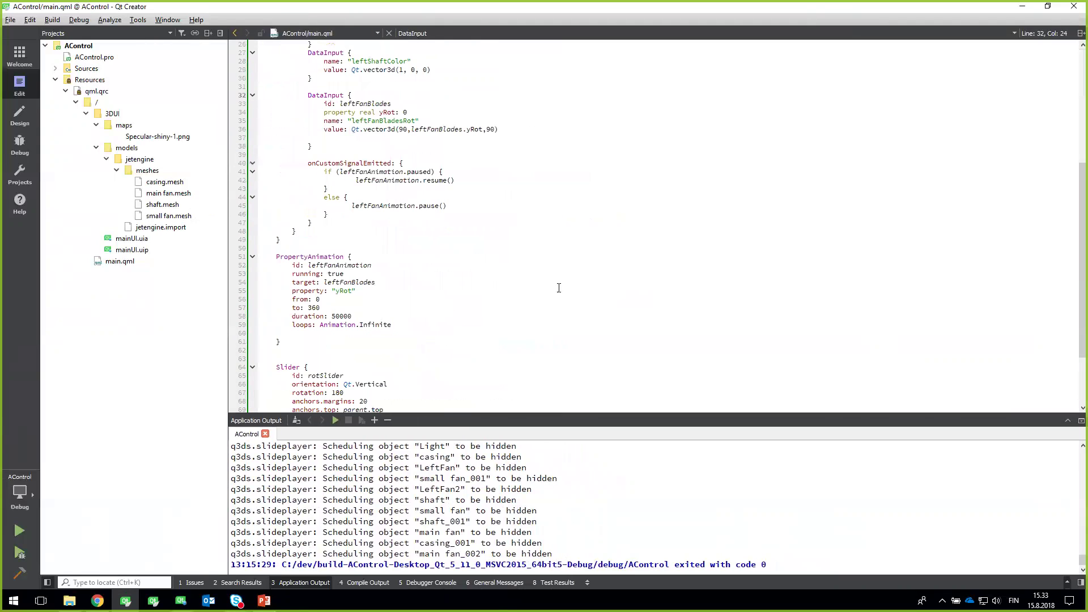
scroll(491, 258, up, 8)
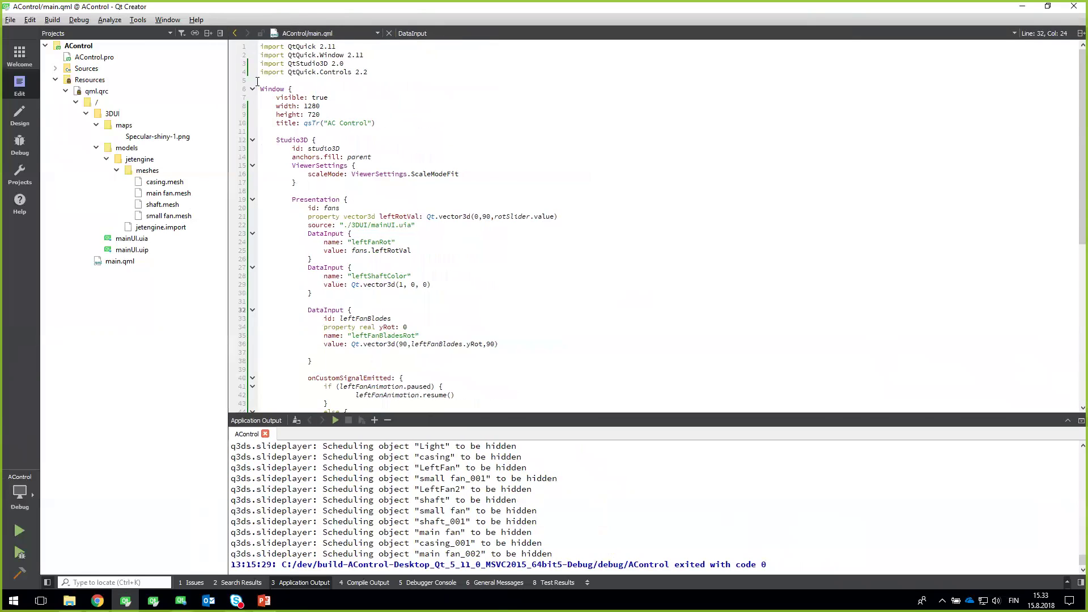
drag(349, 64, 248, 63)
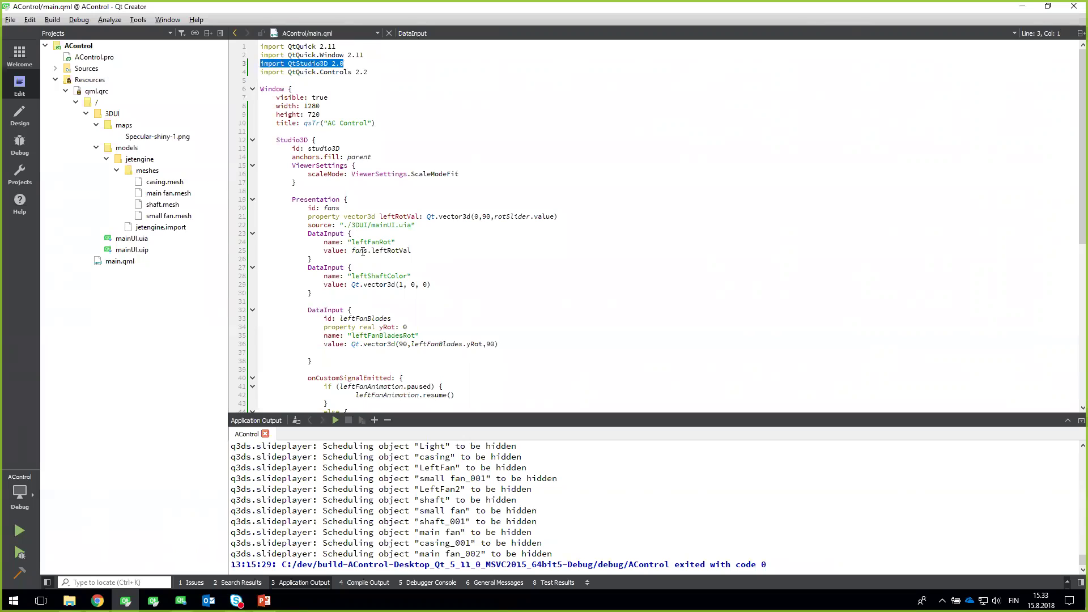
drag(260, 141, 317, 185)
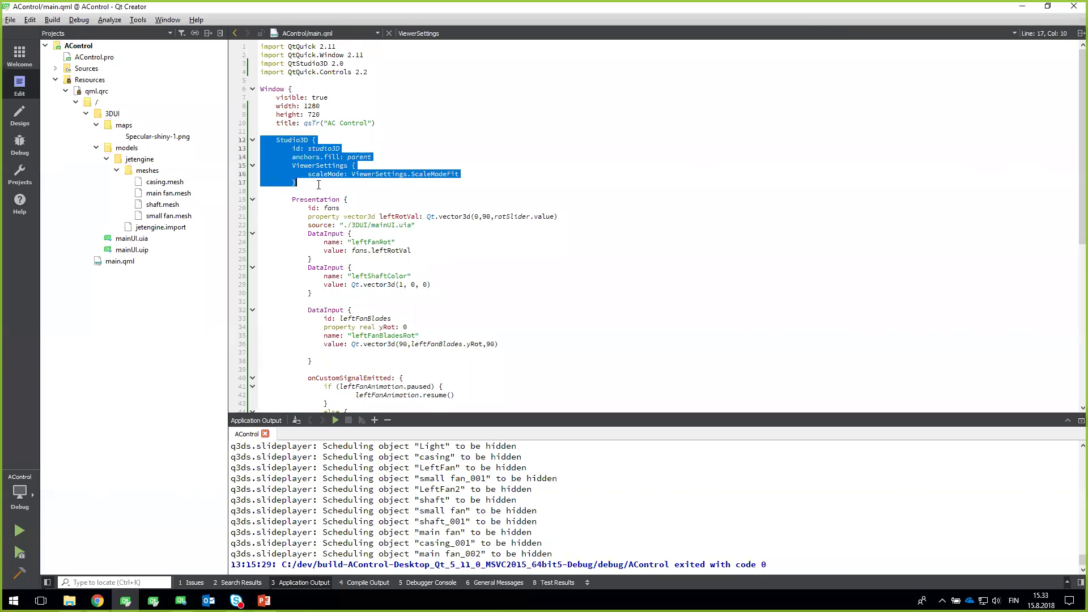
click(319, 185)
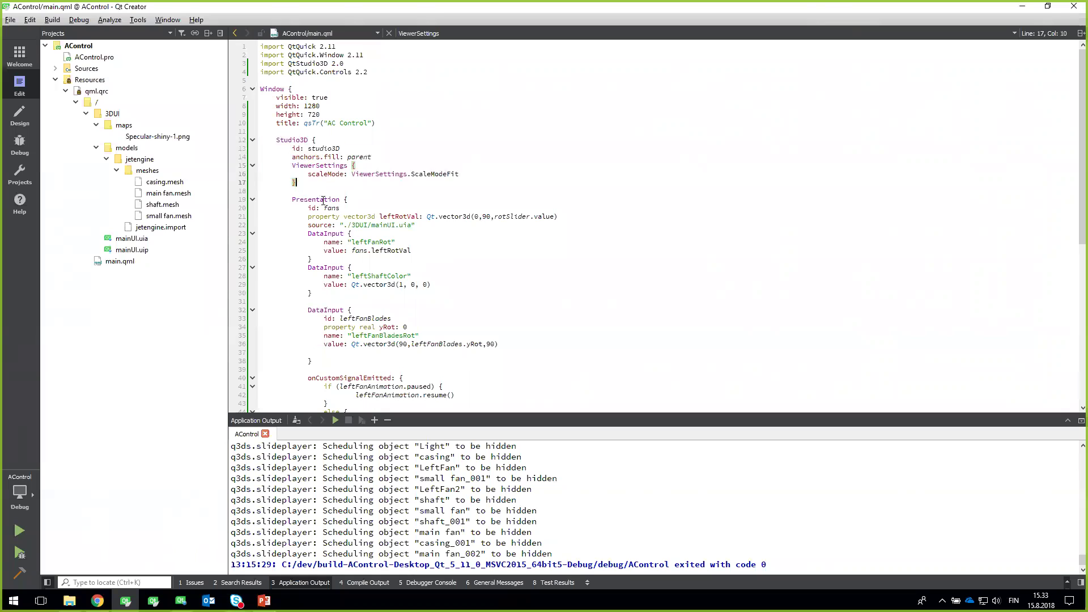
drag(260, 200, 438, 225)
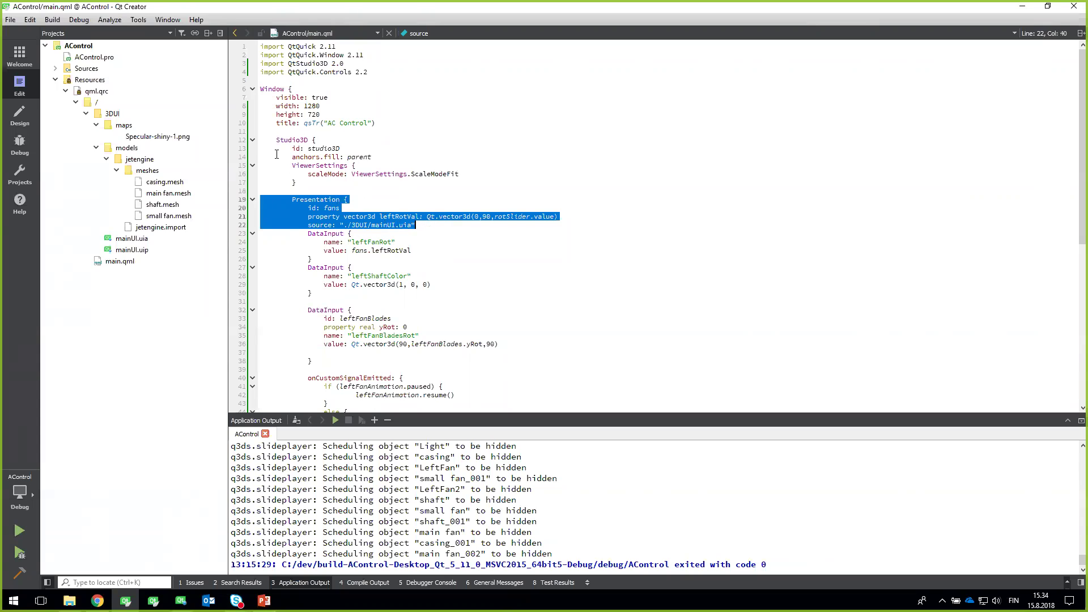
drag(261, 140, 415, 226)
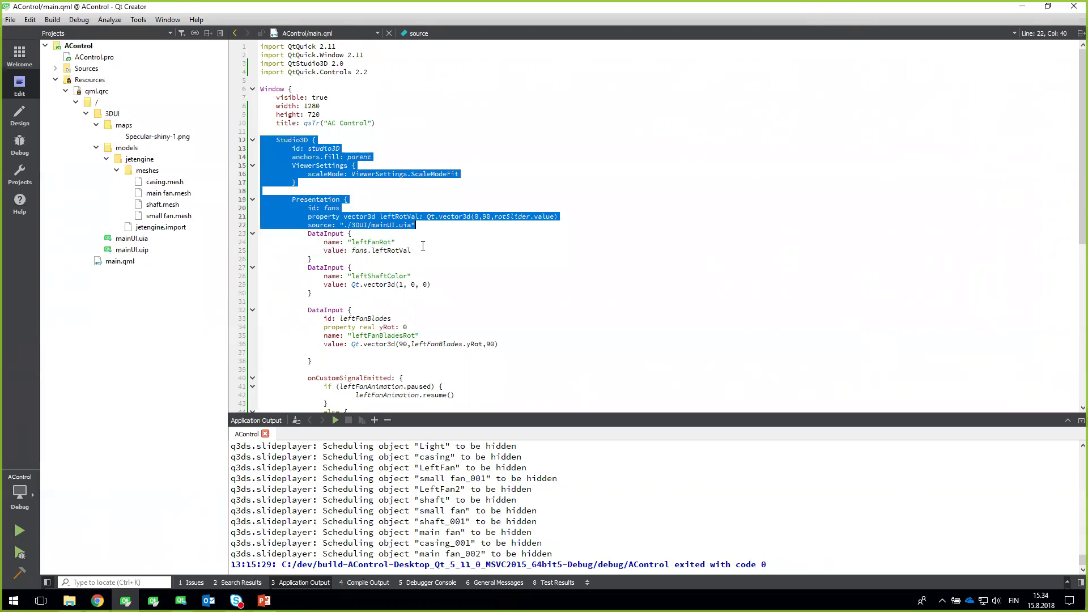
click(423, 246)
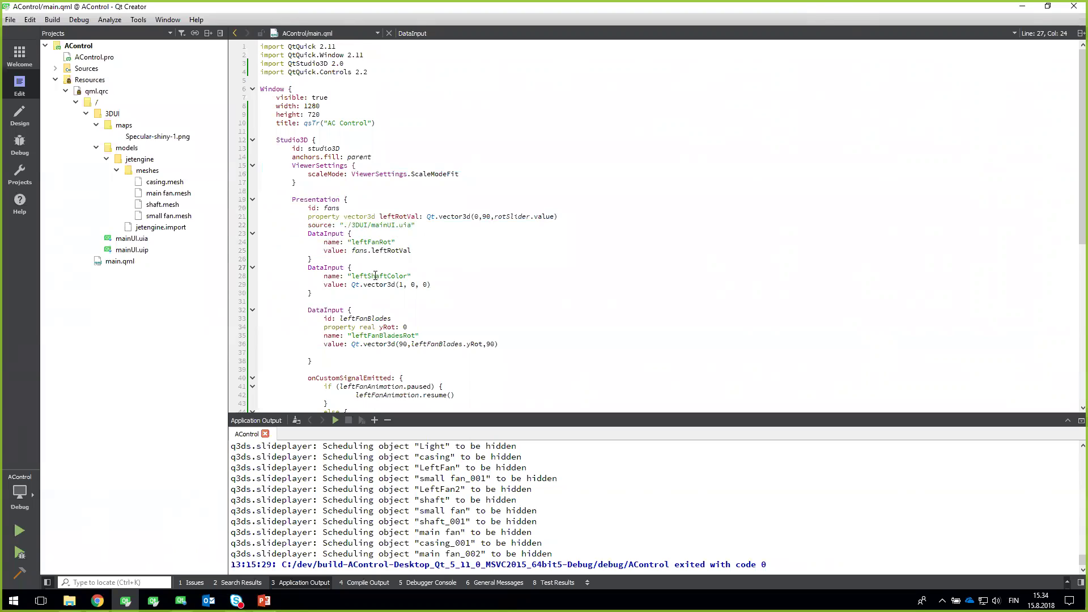
scroll(377, 273, down, 2)
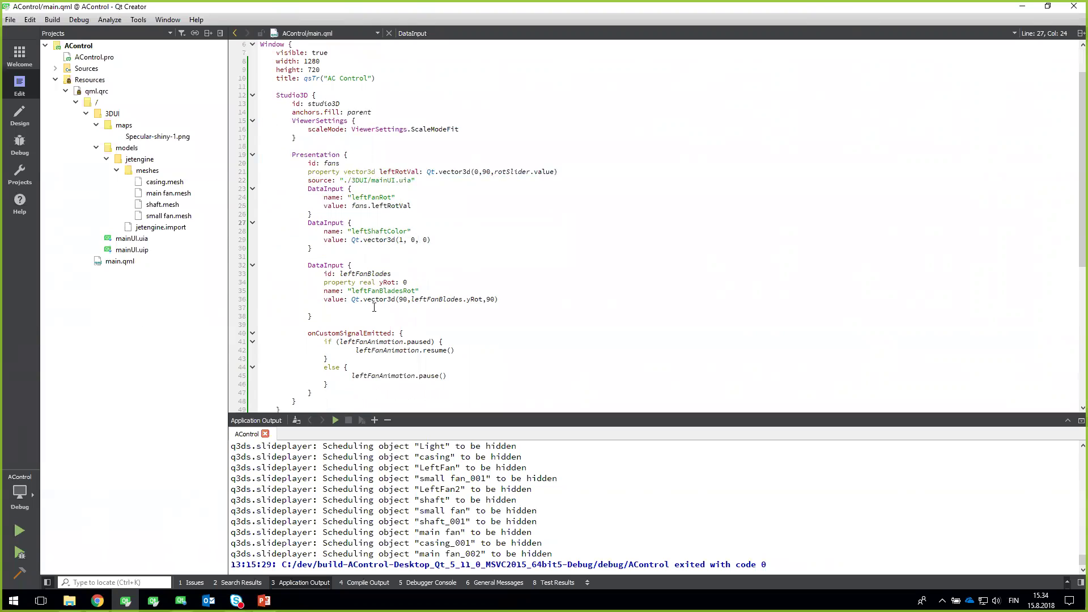
Switch to Qt 3D Studio and inspect which data input controls the diffuse color of the LeftFan shaft's material.
key(alt+Tab)
click(485, 282)
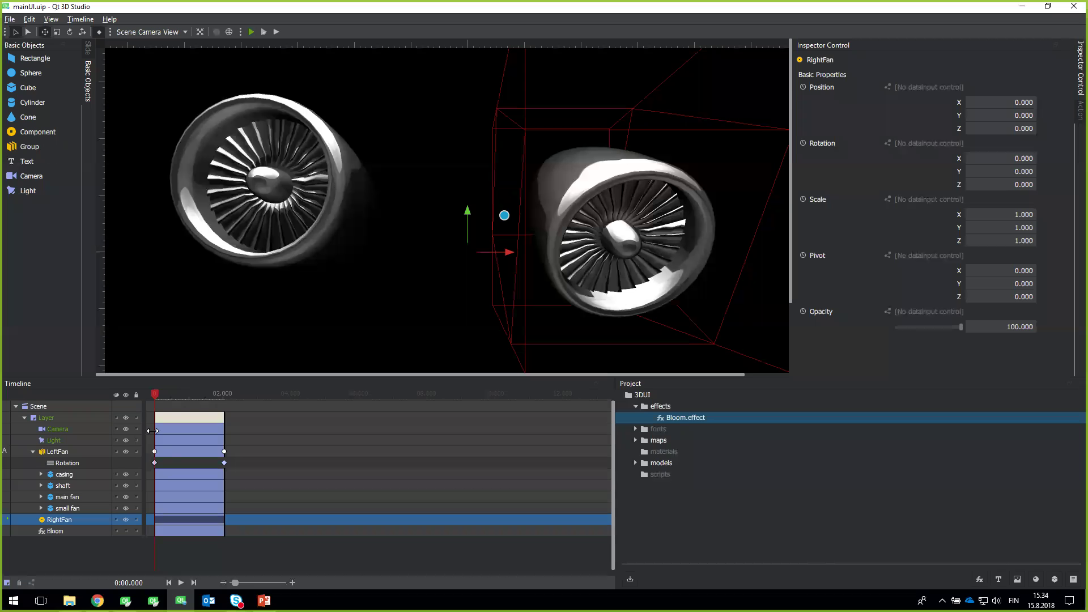
click(41, 485)
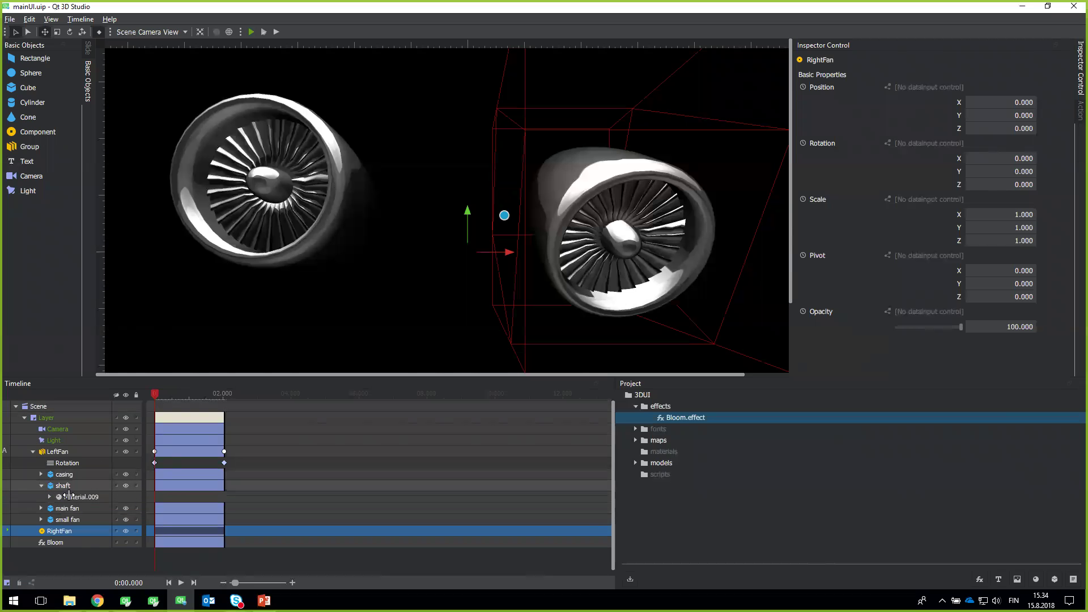
click(50, 497)
click(291, 491)
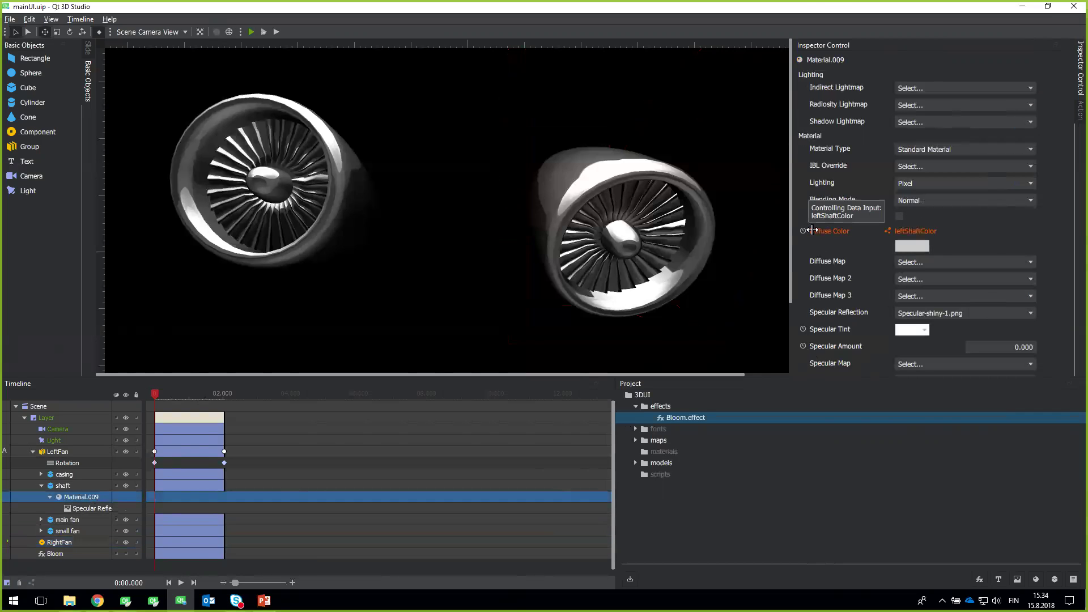
click(889, 230)
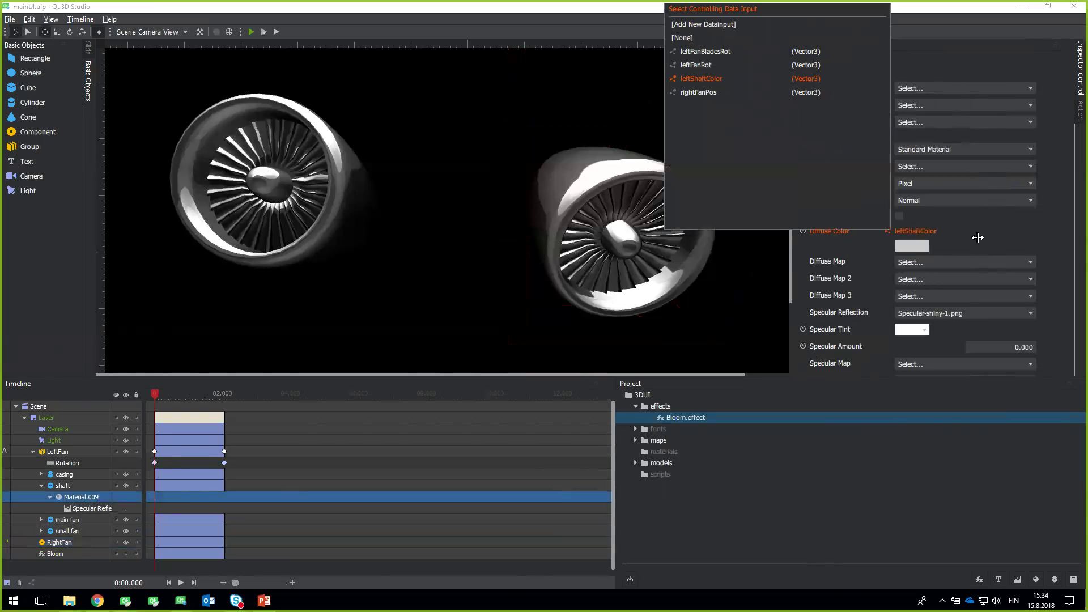
click(993, 232)
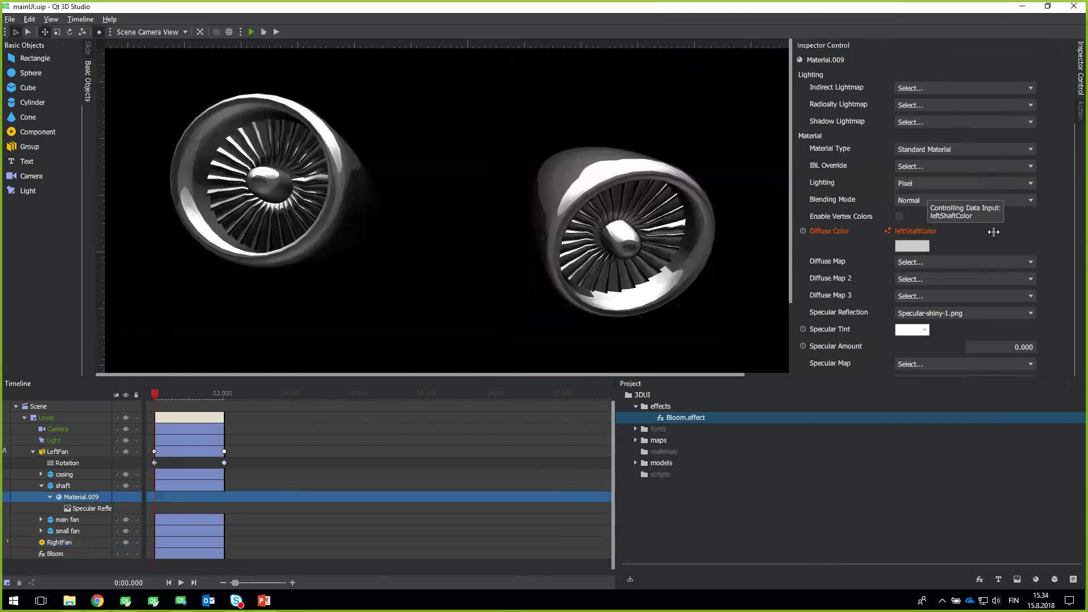
click(998, 234)
click(1018, 236)
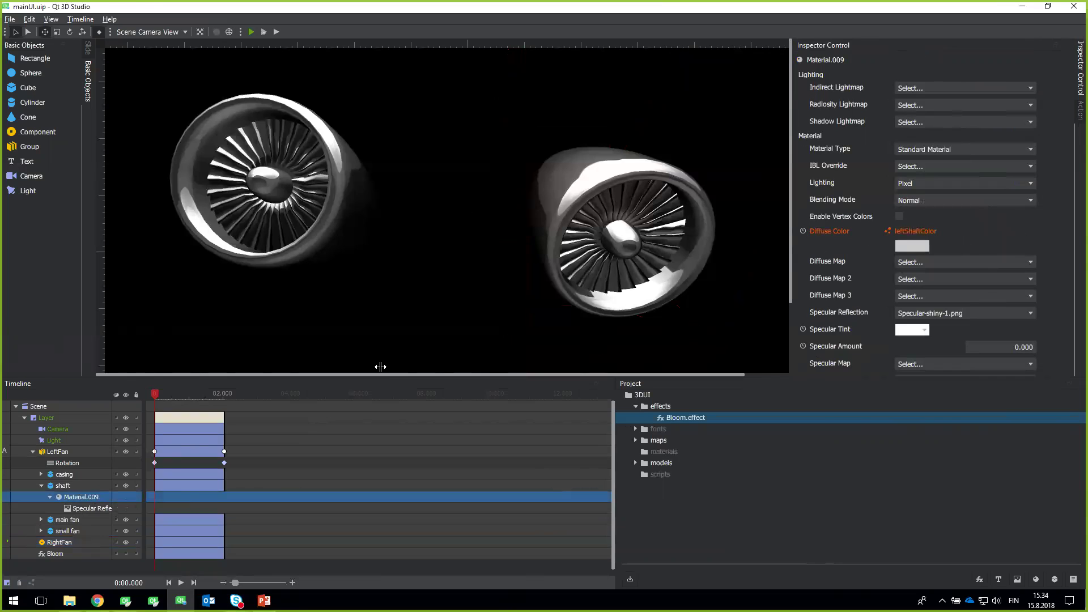
Return to main.qml in Qt Creator and trace rotSlider.value in the leftRotVal property to the Slider definition.
key(alt+Tab)
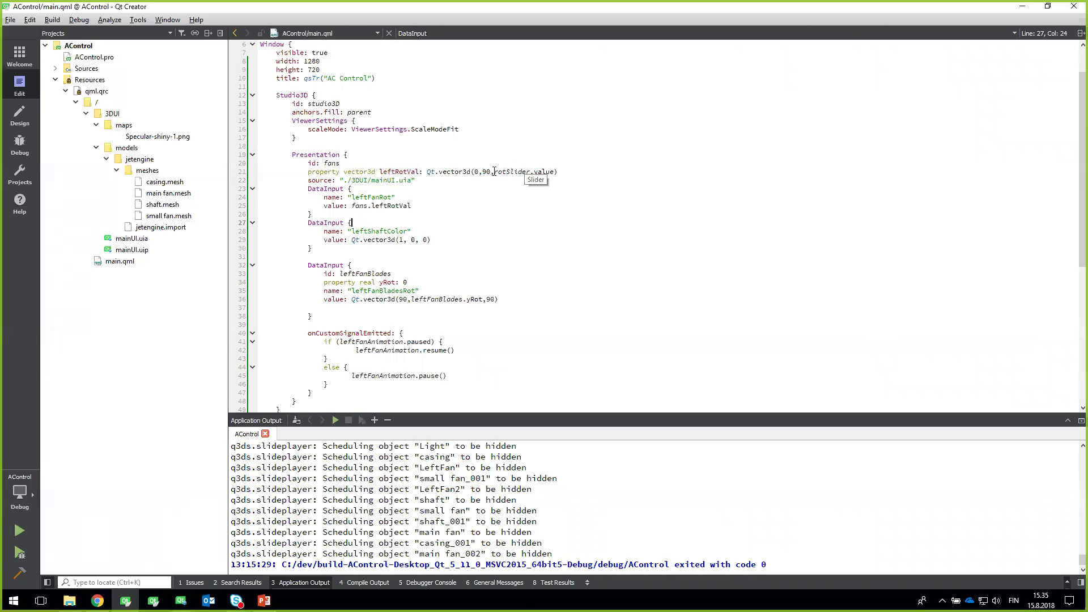
drag(494, 171, 556, 172)
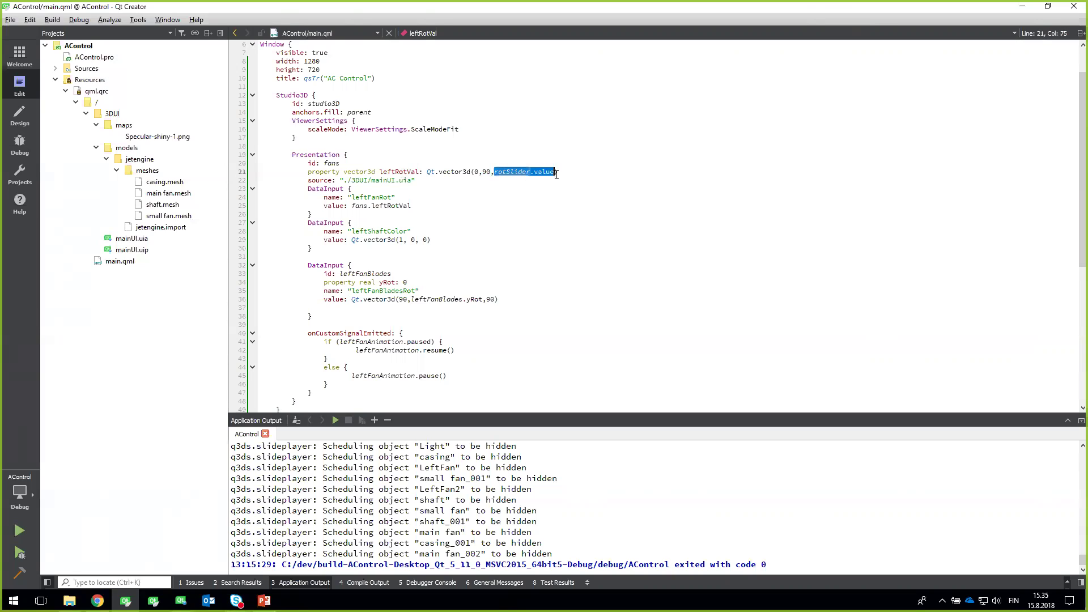
click(520, 172)
scroll(515, 230, down, 10)
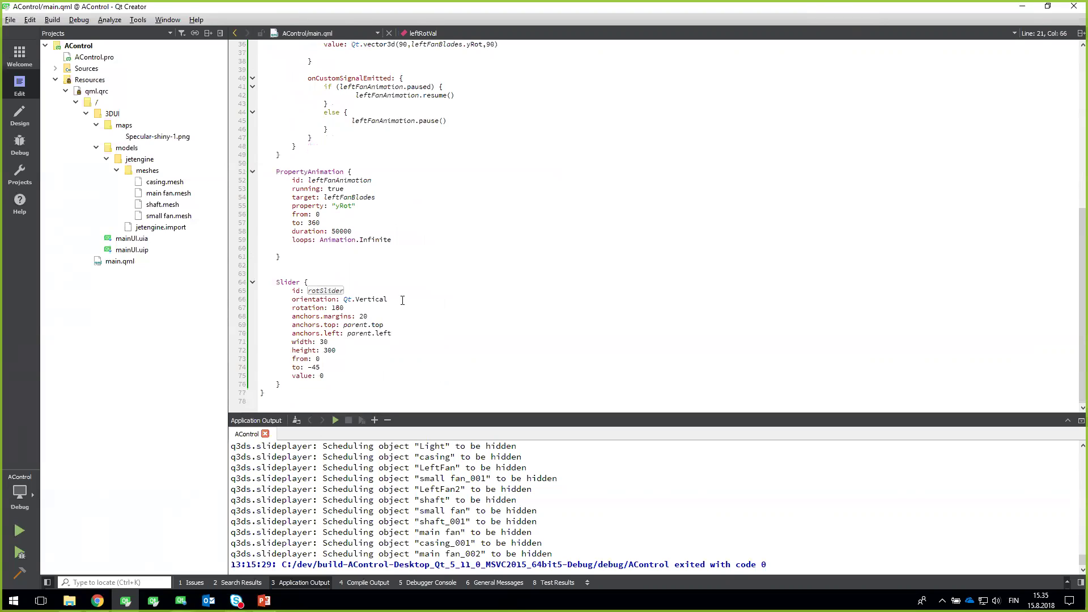
scroll(425, 269, up, 2)
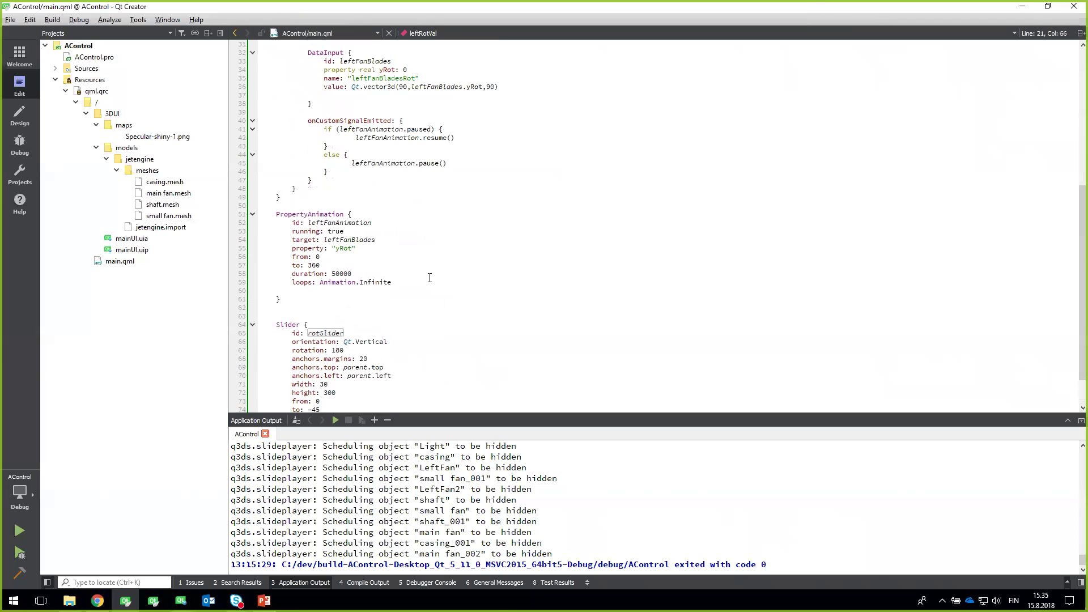
Build and run the AControl application, and close its window.
key(ctrl+r)
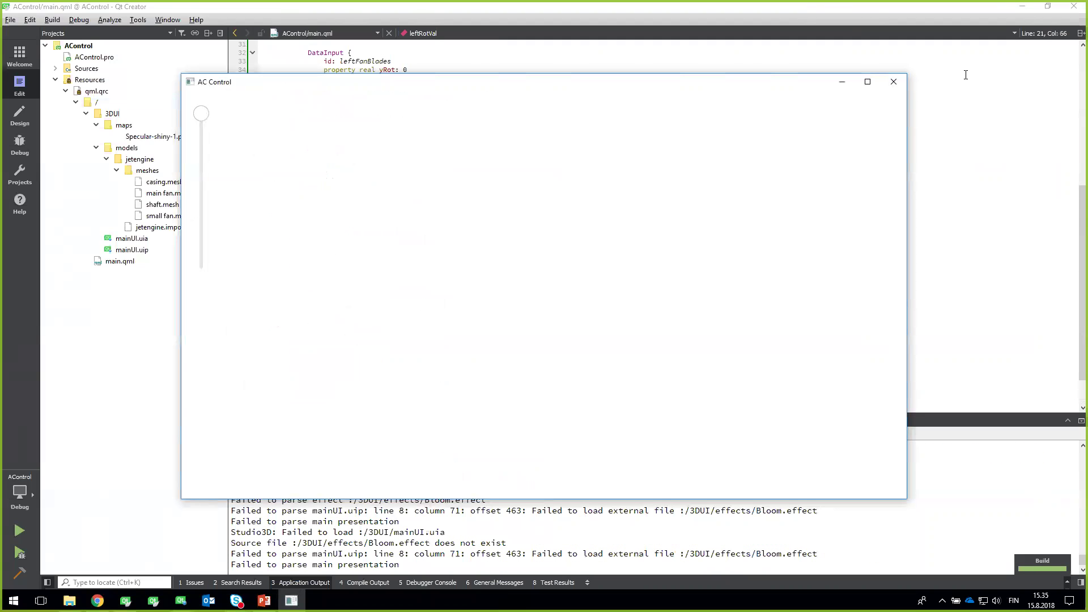
click(894, 82)
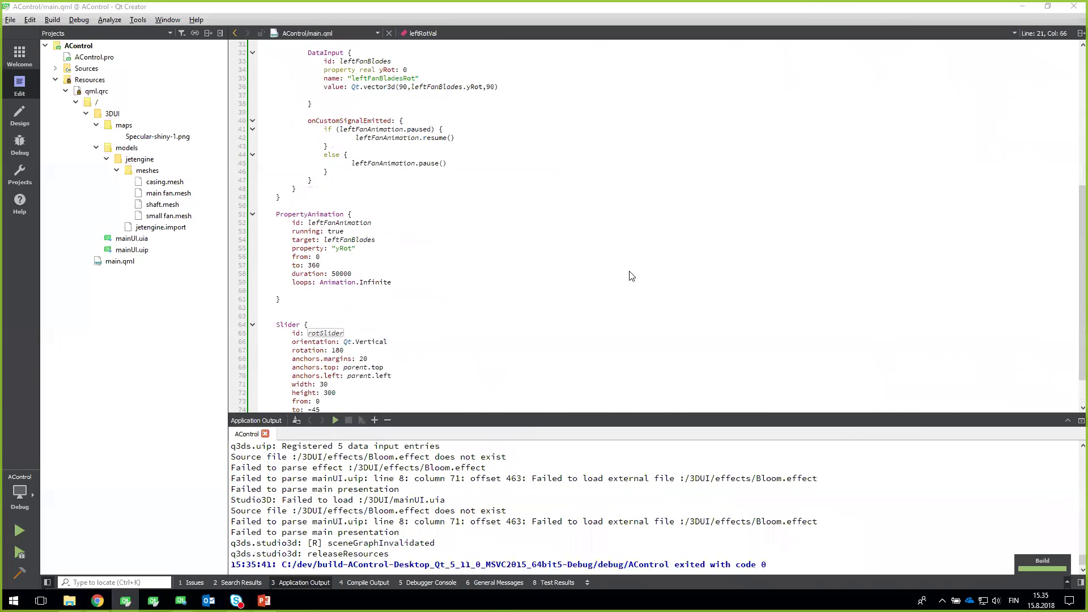
Switch to Qt 3D Studio and delete the Bloom effect from the layer.
key(alt+Tab)
click(79, 553)
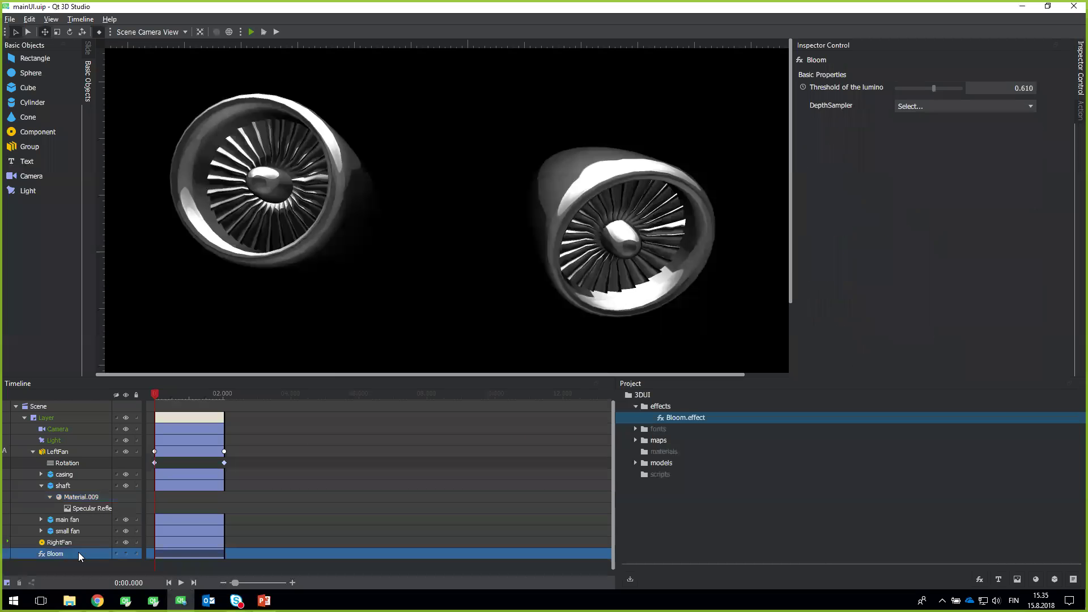
key(Delete)
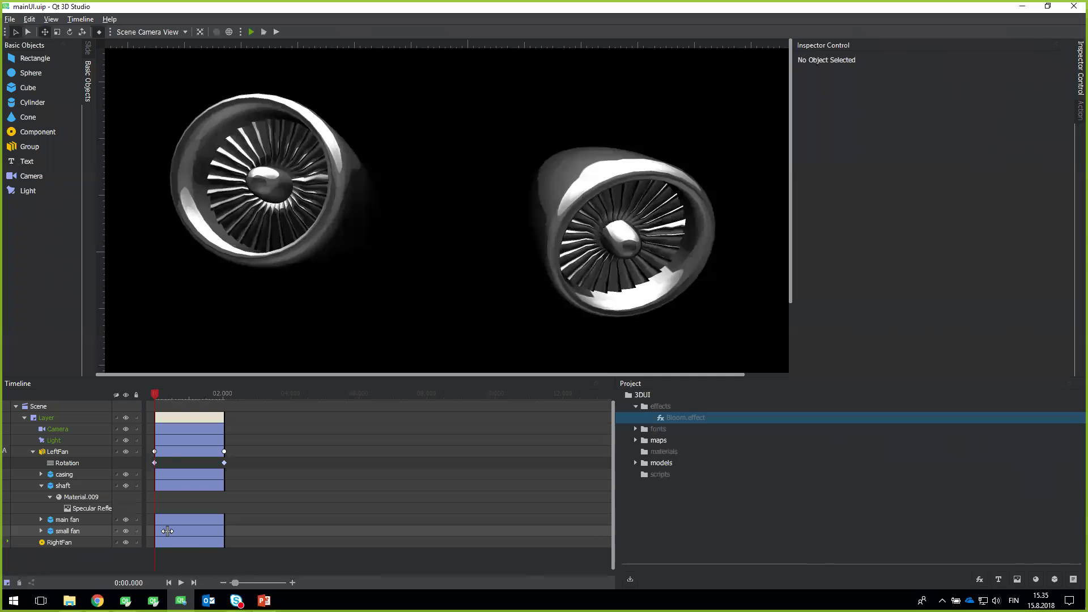
Go back to Qt Creator, run AControl again to check both engines, and close the application window.
key(alt+Tab)
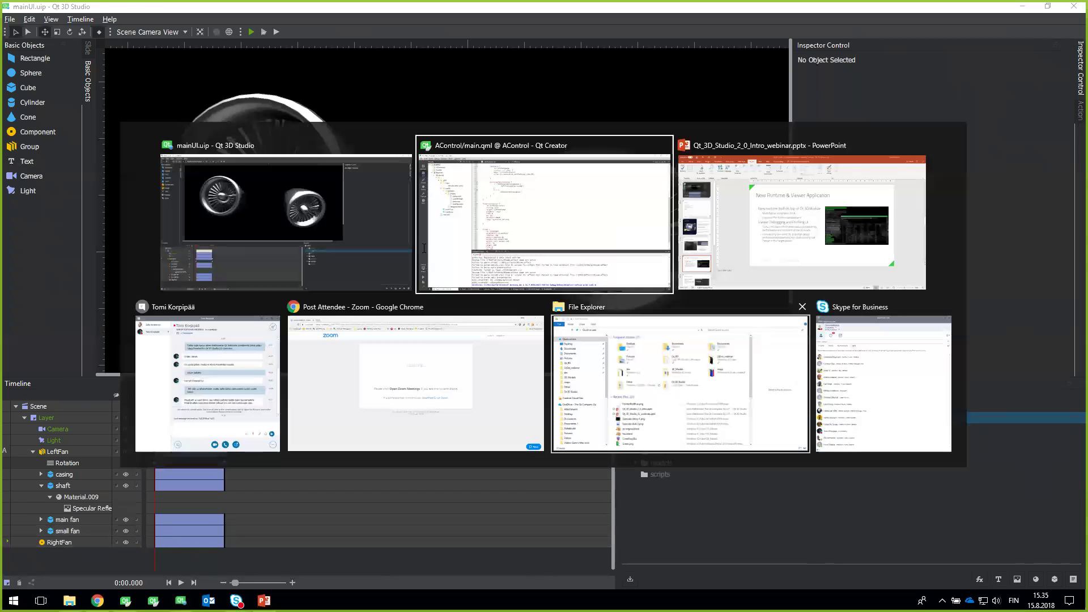
key(ctrl+r)
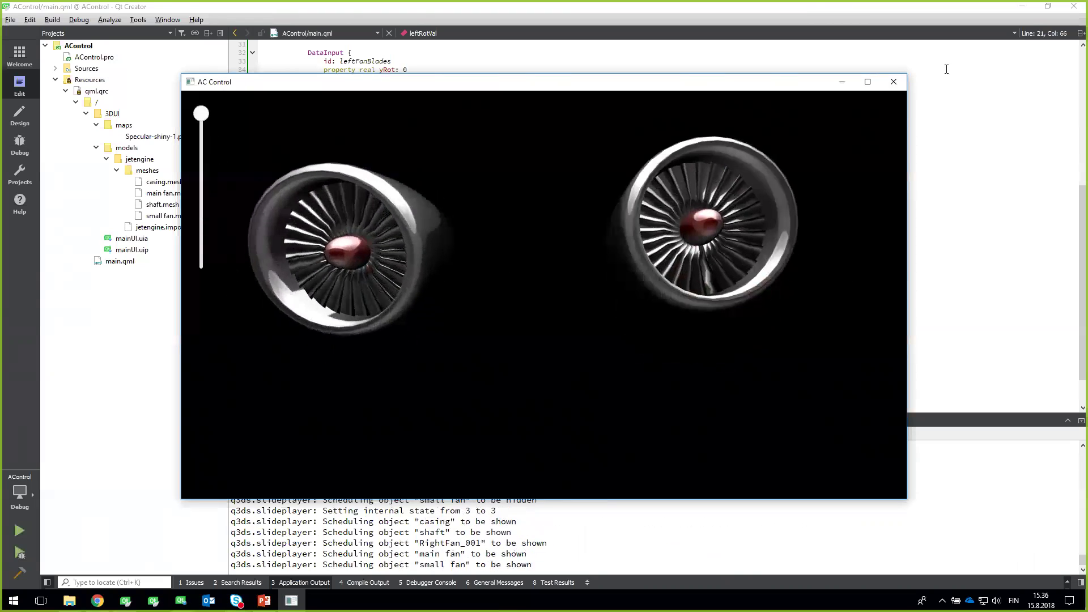
click(899, 86)
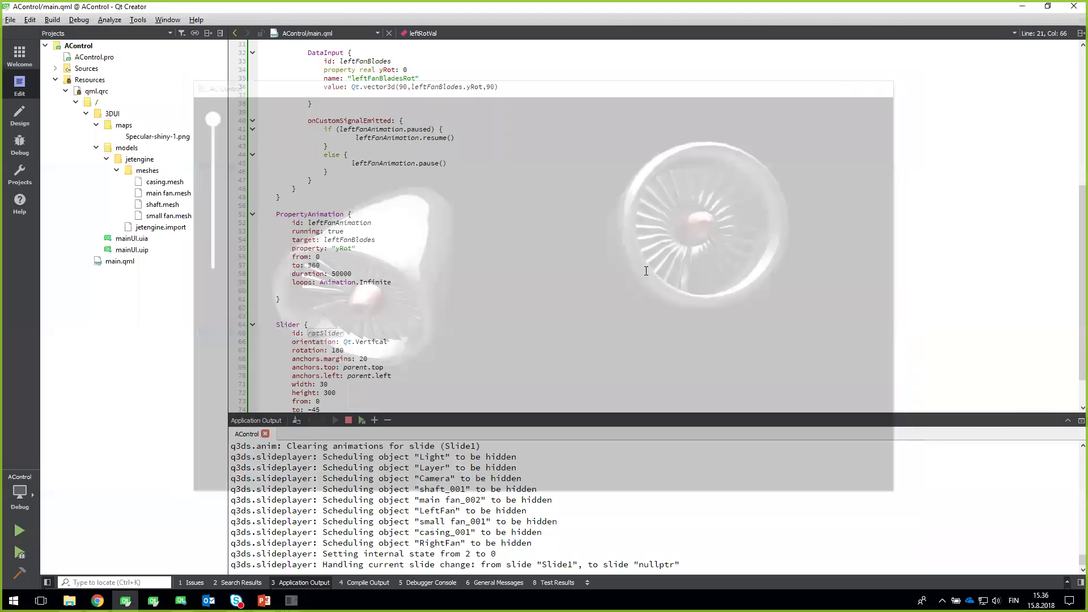
Review the Slider, custom signal handler and PropertyAnimation code in main.qml, and switch back to Qt 3D Studio.
scroll(475, 371, down, 2)
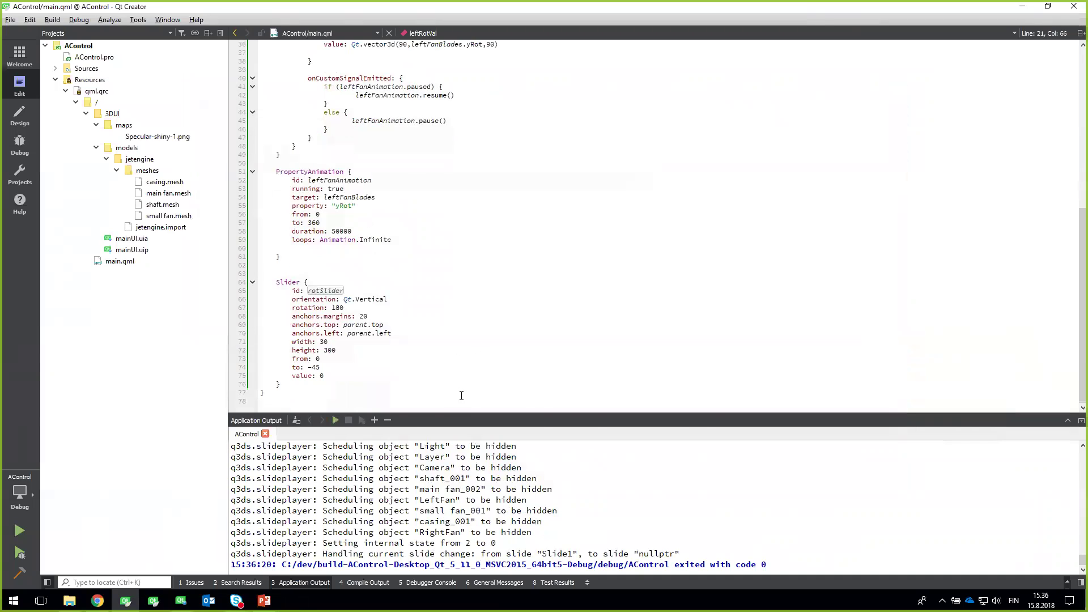
scroll(408, 278, up, 5)
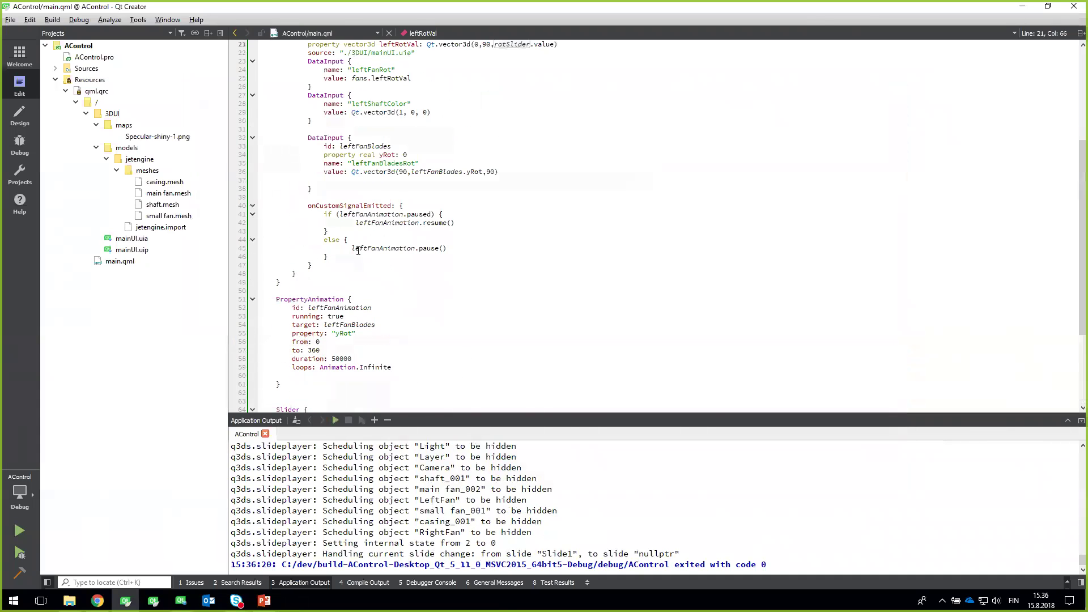
scroll(398, 260, down, 3)
key(alt+Tab)
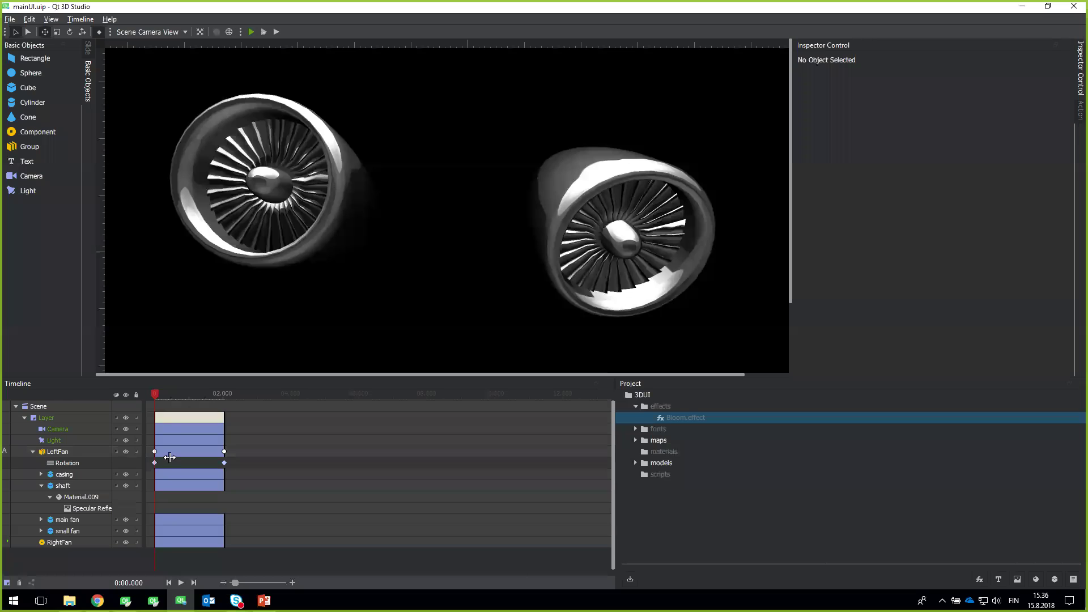
Remove the Rotation keyframe animation from the LeftFan group, keeping the playhead at the start of the timeline.
click(84, 454)
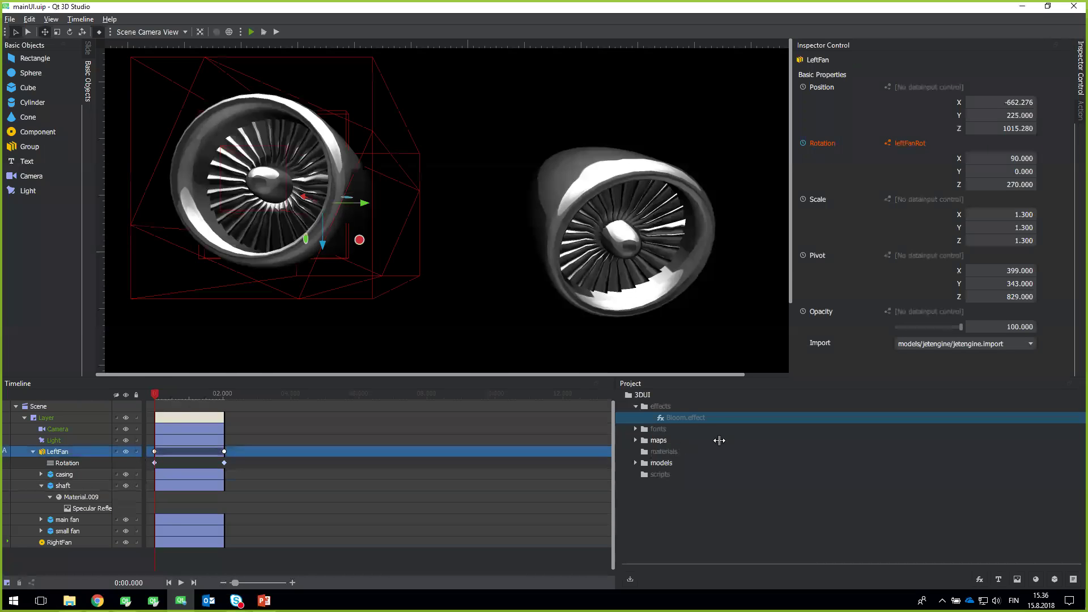
click(805, 144)
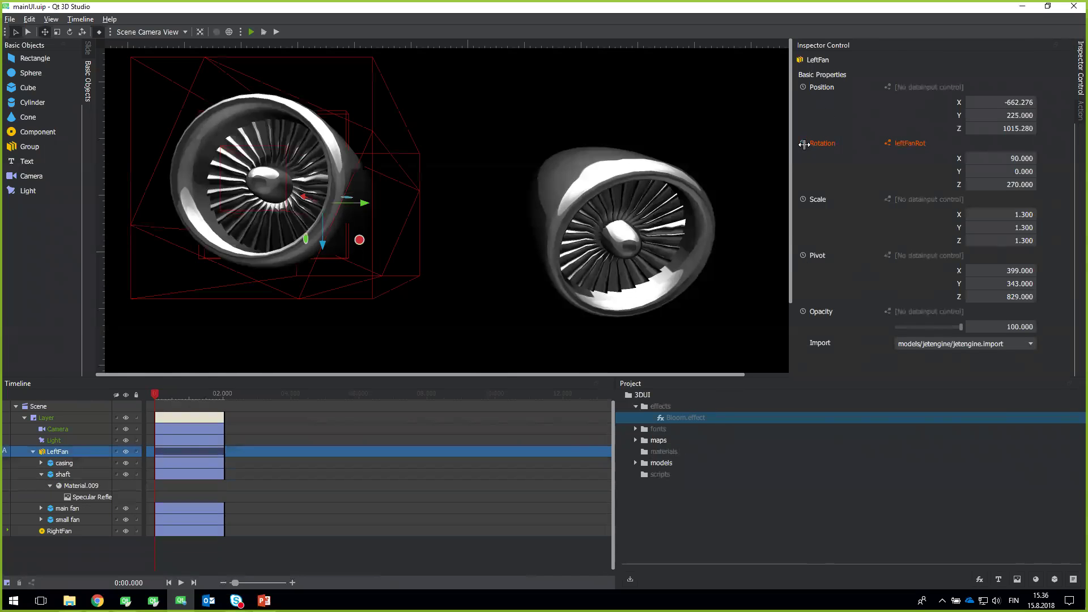
drag(155, 394, 116, 407)
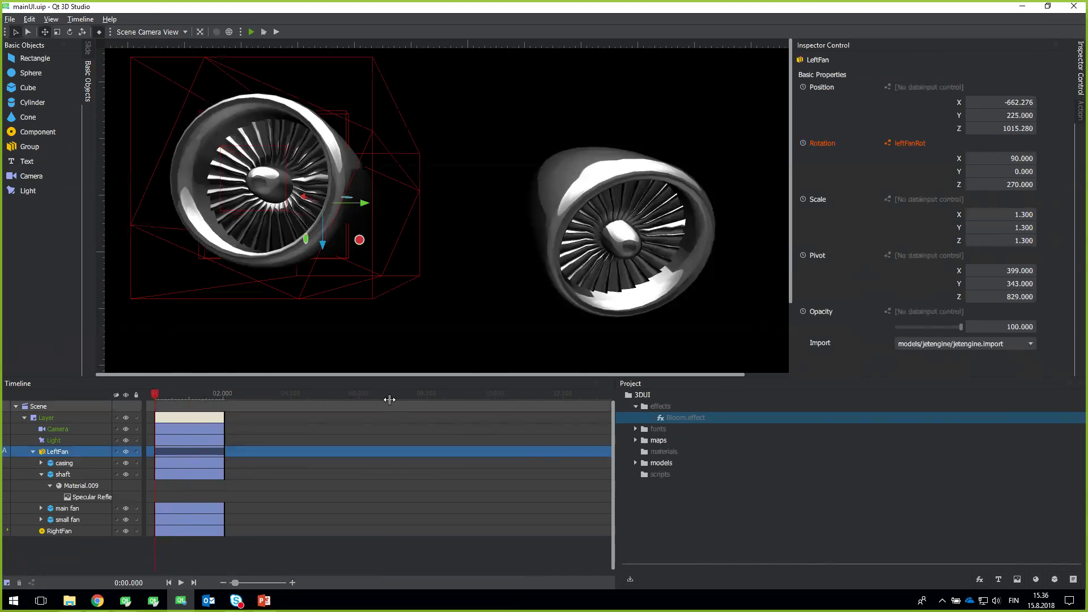
Switch to Qt Creator, run AControl to test the left engine's rotation with the slider, and close the application window.
key(alt+Tab)
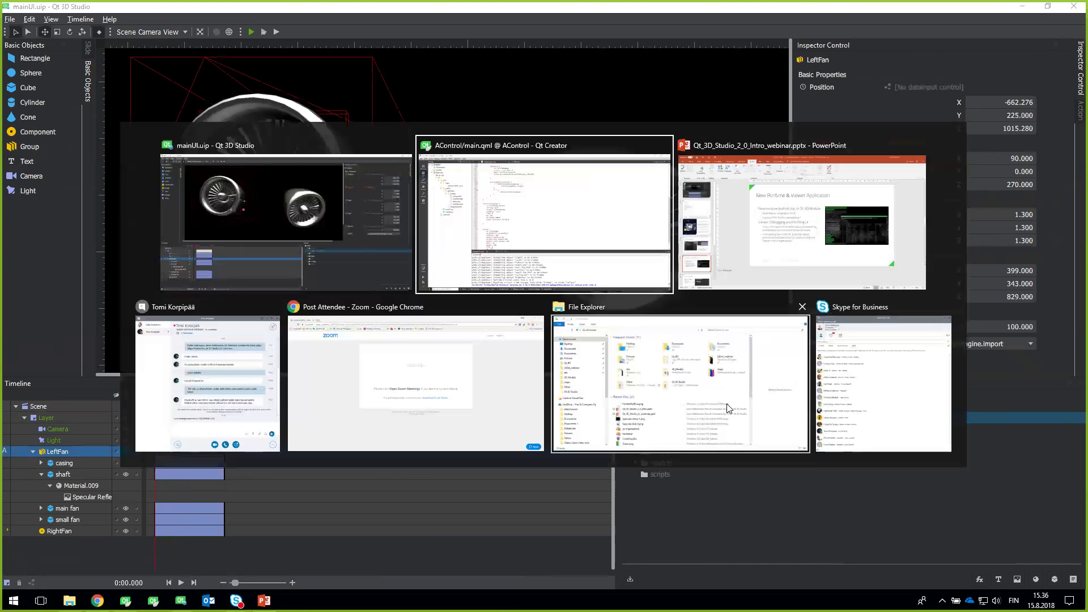
click(616, 262)
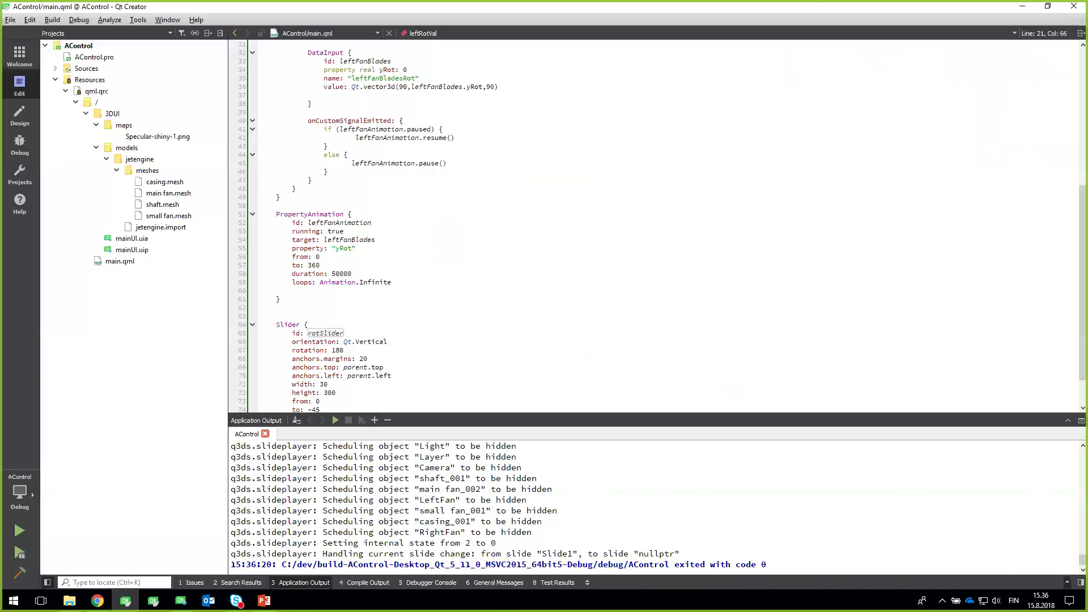
key(ctrl+r)
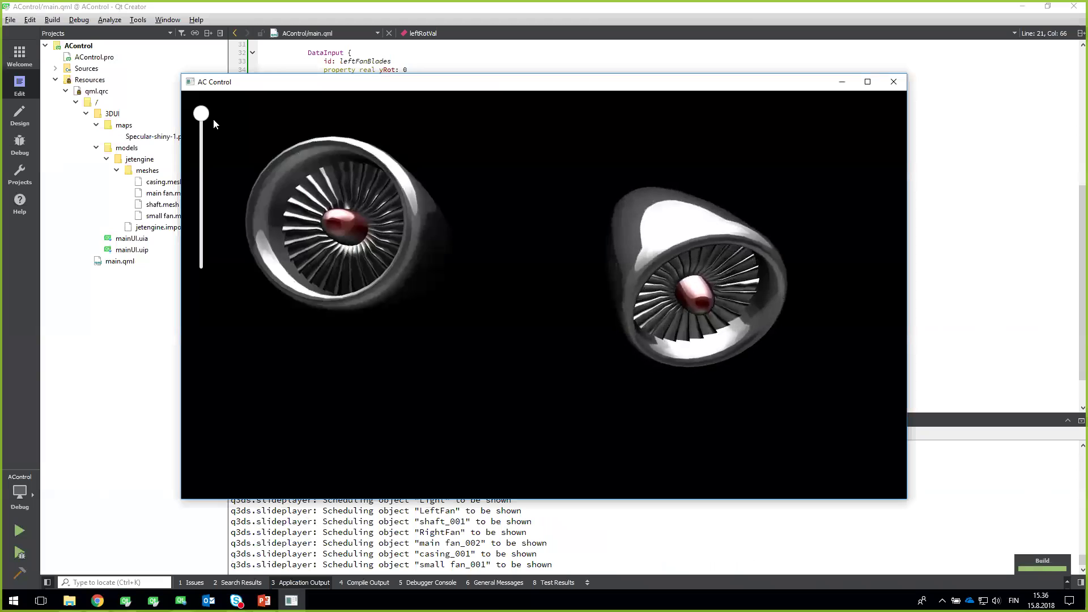
drag(202, 115, 235, 230)
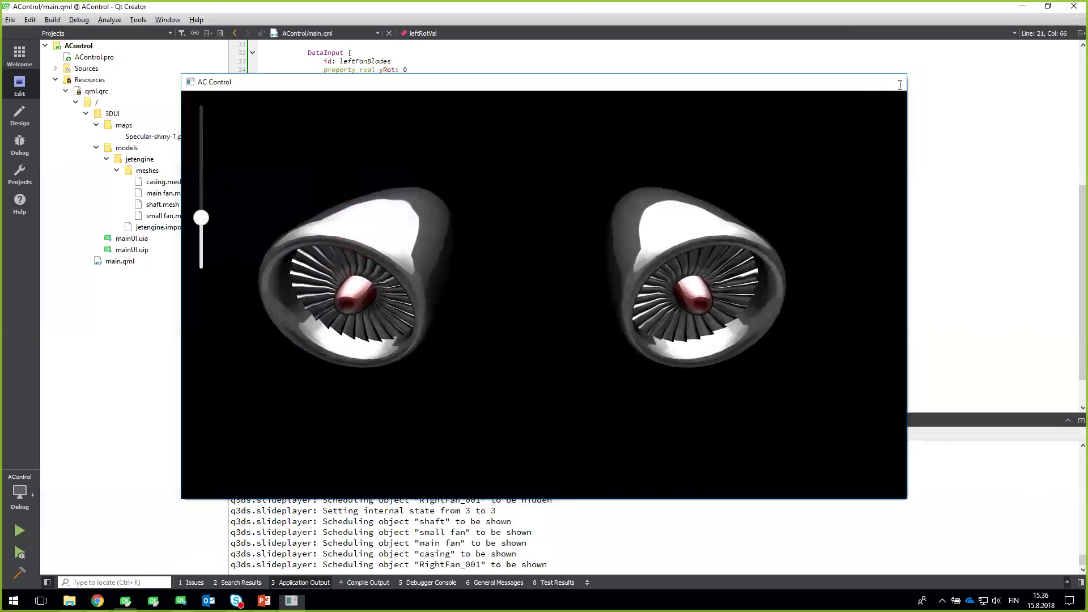
key(alt+F4)
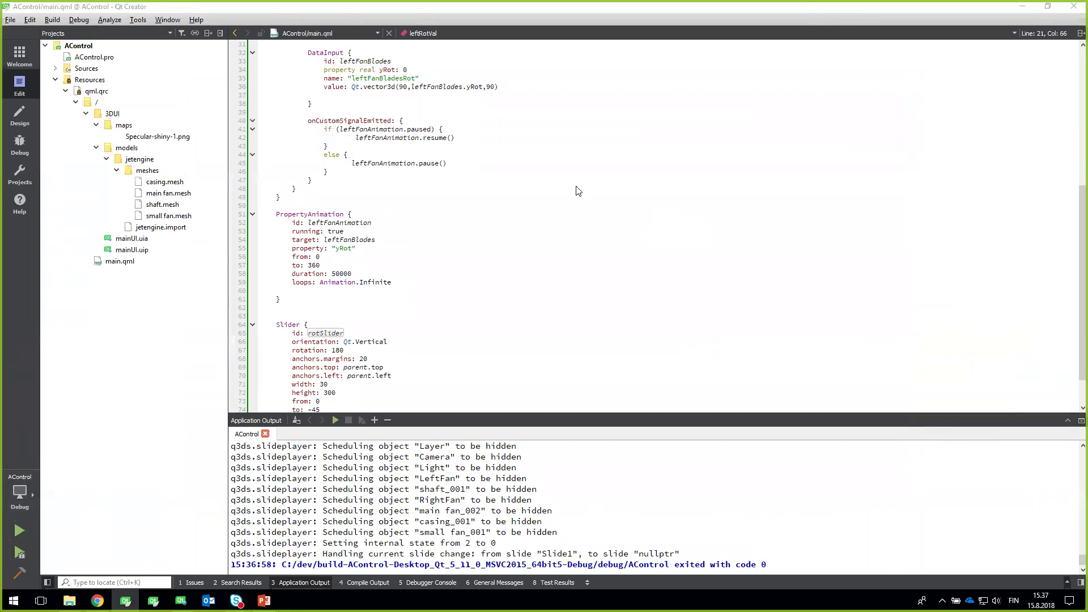
Switch to Qt 3D Studio and, inside the RightFan component, set the data input of the RightFan group's Rotation and Position to [None].
key(alt+Tab)
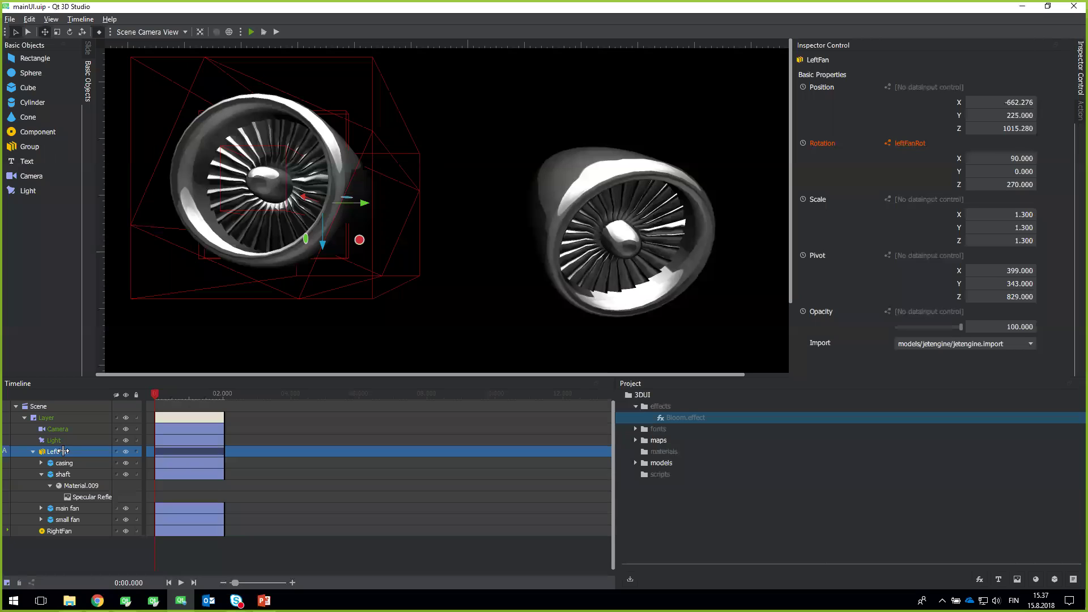
click(62, 532)
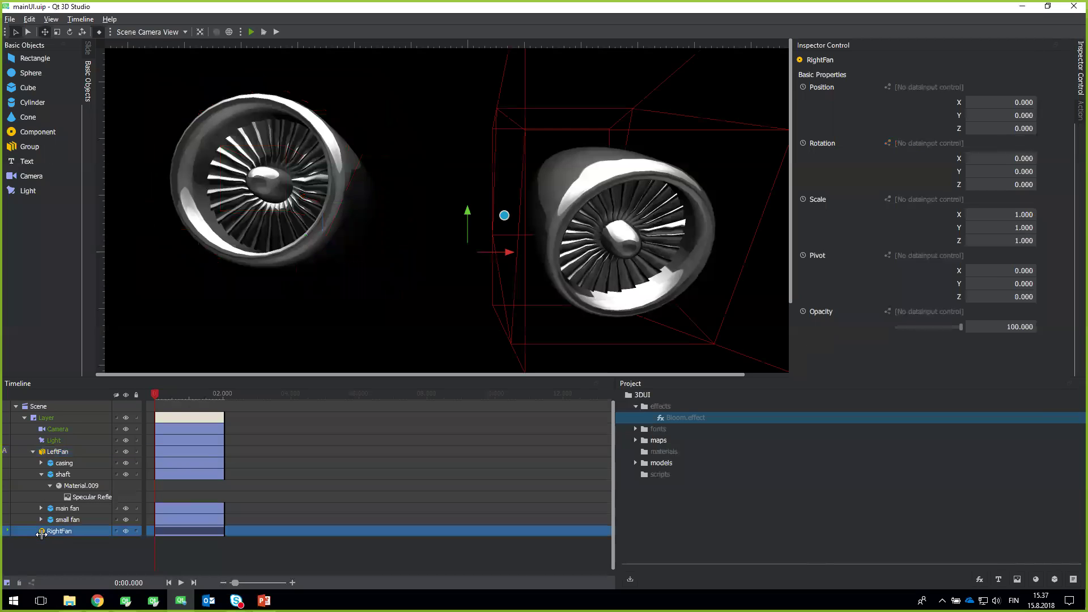
double_click(41, 533)
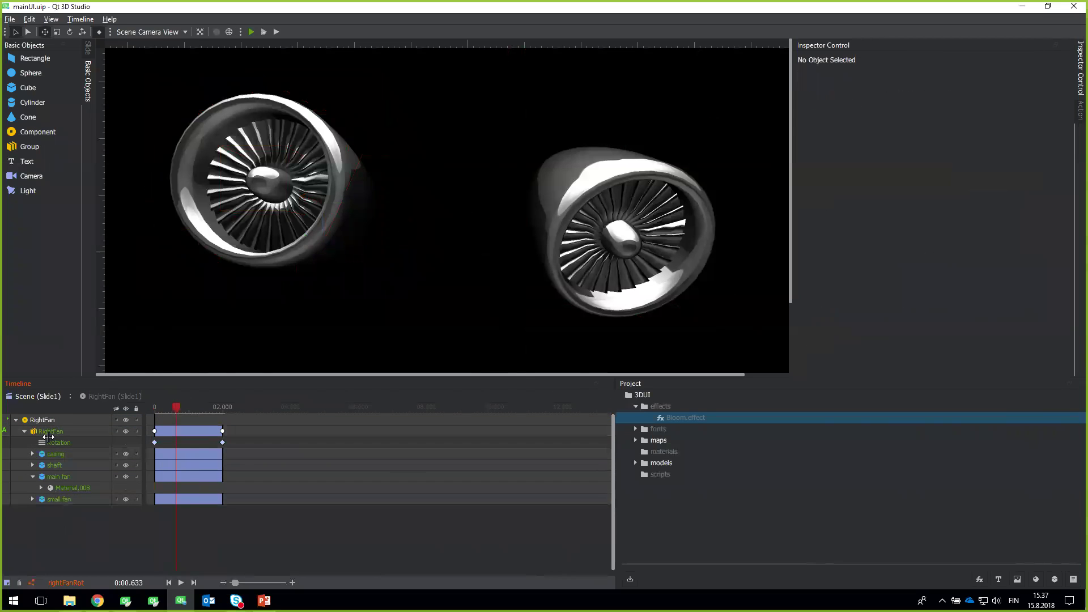
click(65, 433)
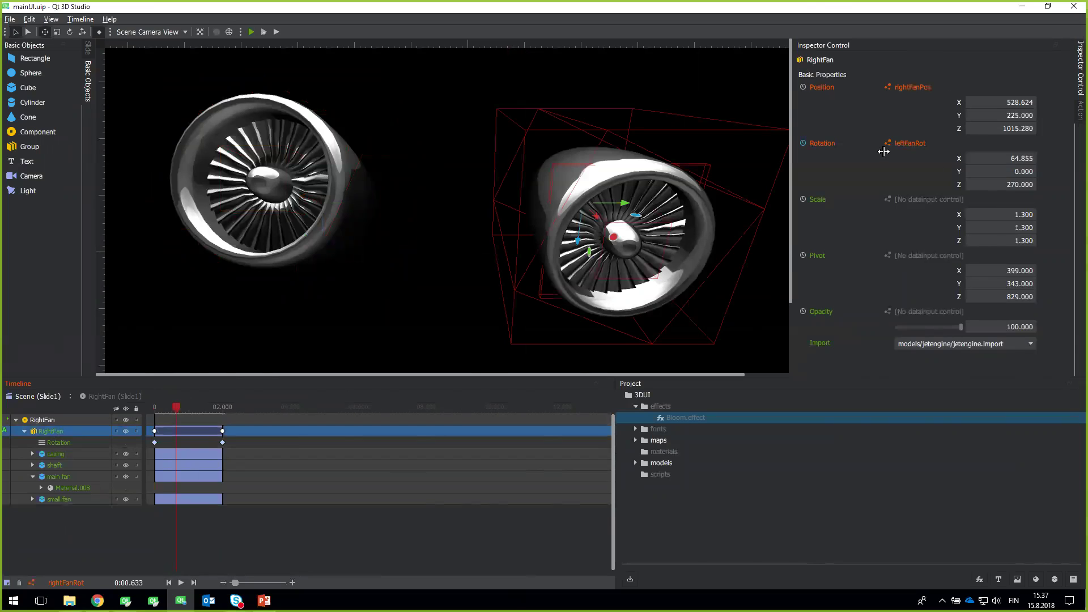
click(914, 143)
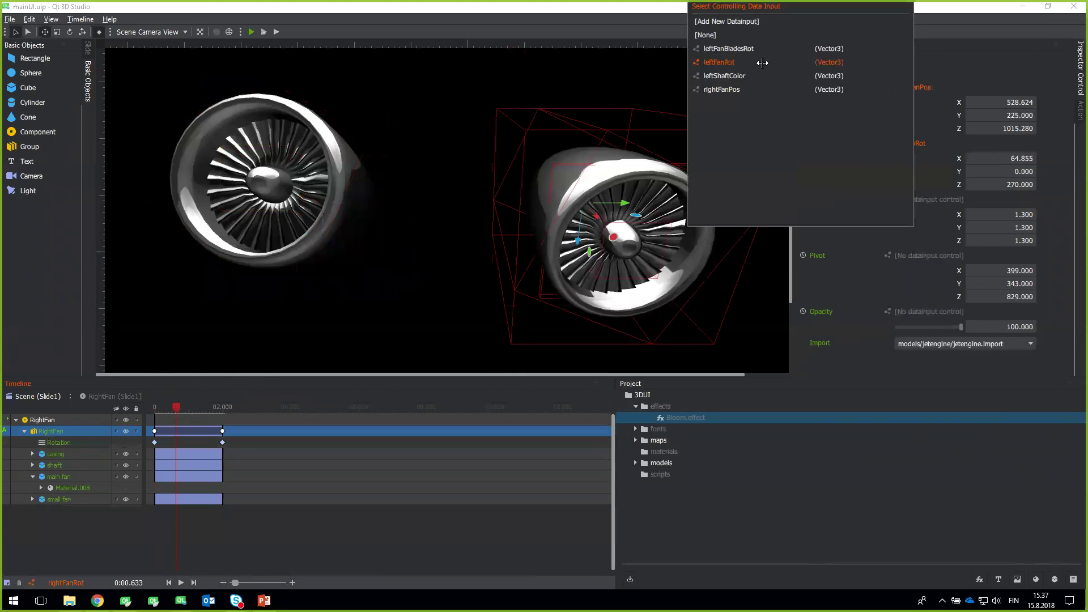
click(716, 34)
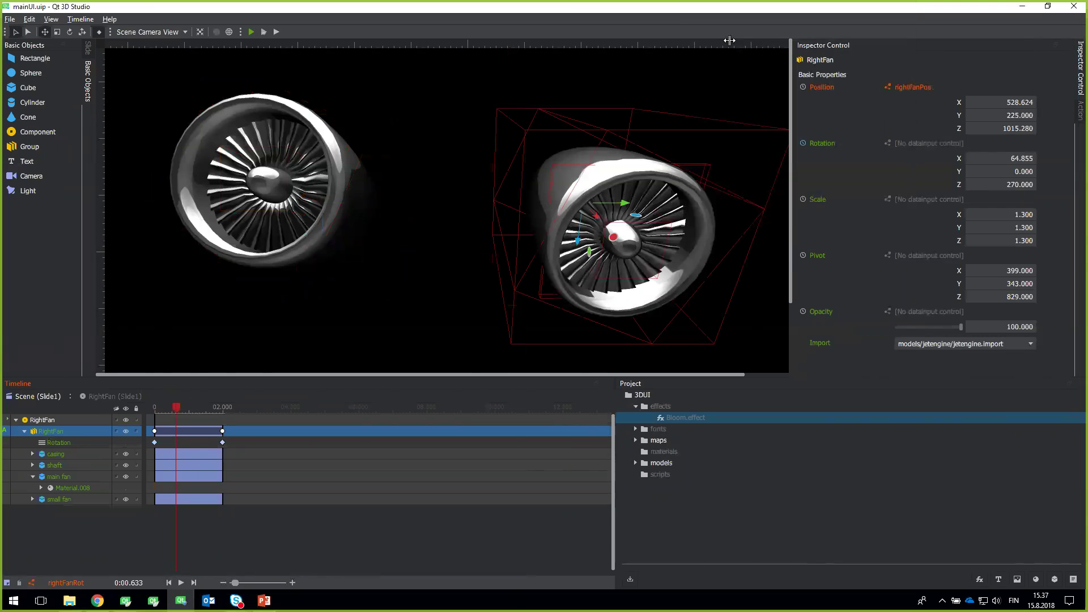
click(909, 87)
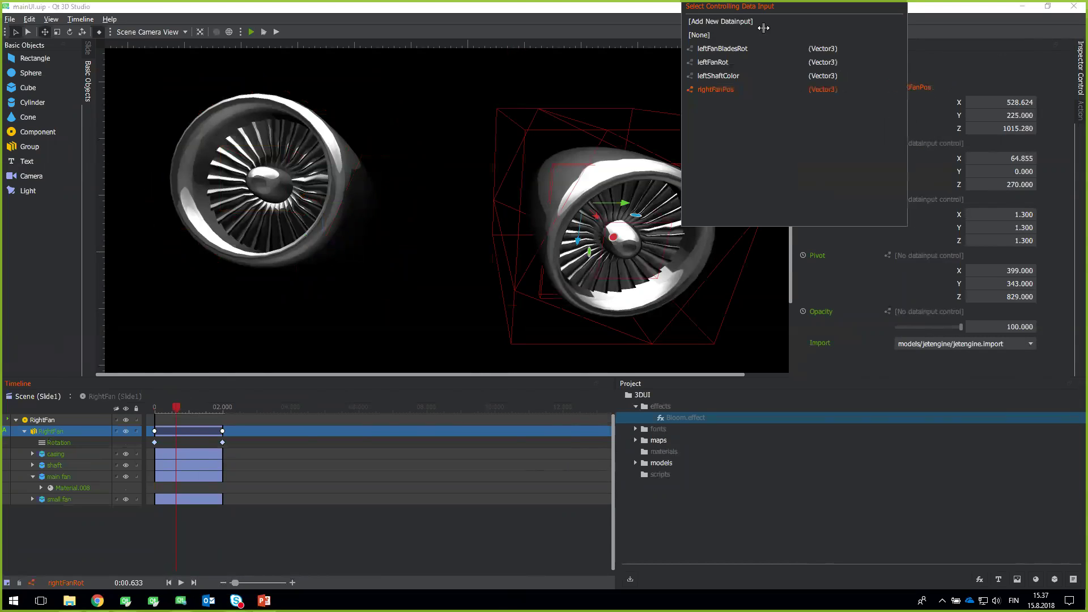
click(700, 35)
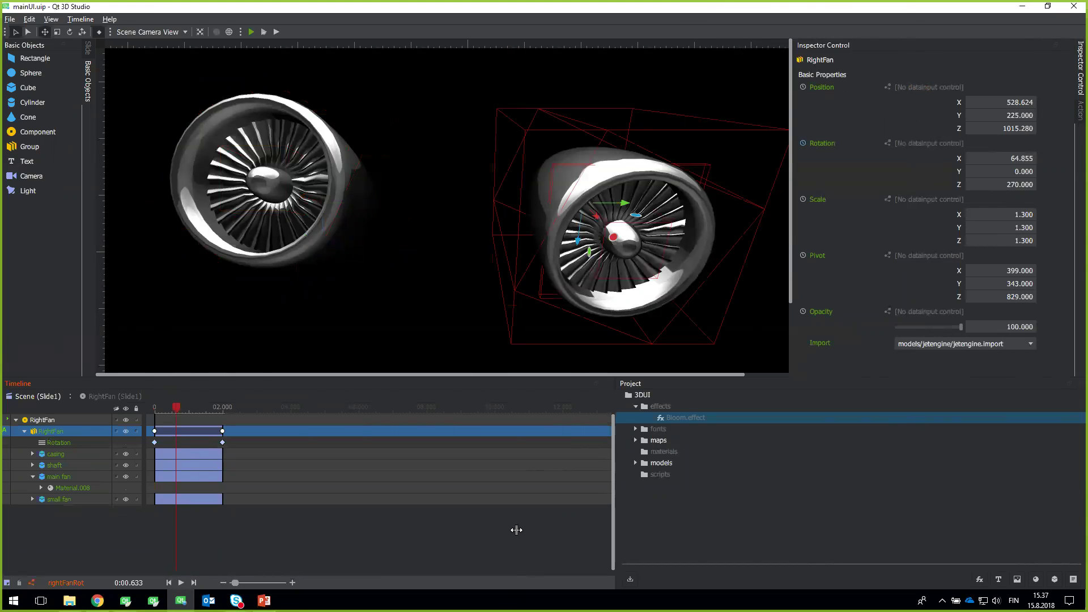
Go back to Qt Creator, run AControl to compare both engines while moving the slider, and close the application window.
key(alt+Tab)
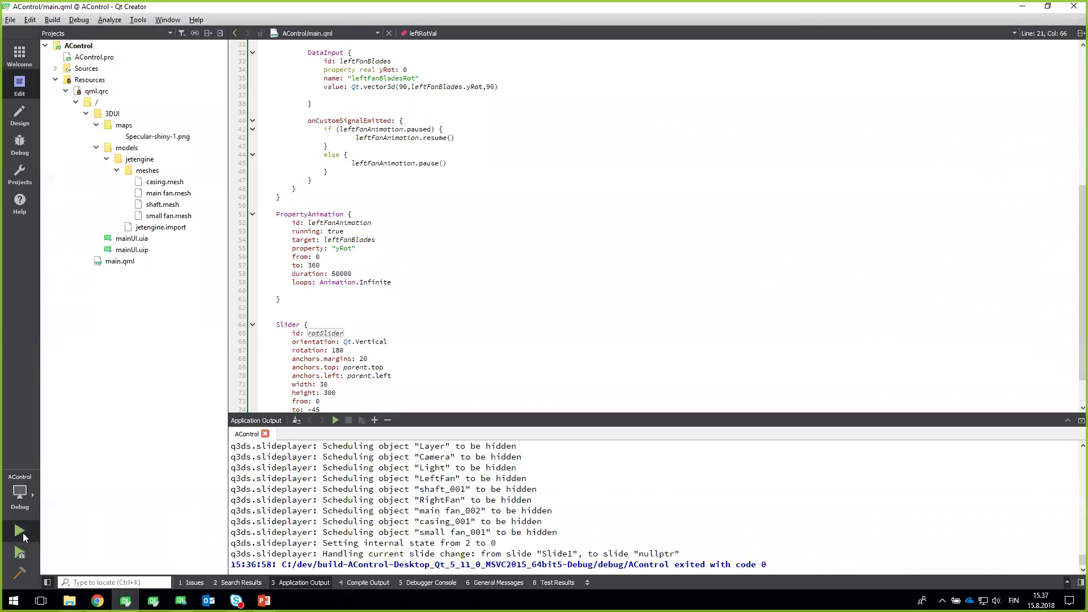
click(22, 534)
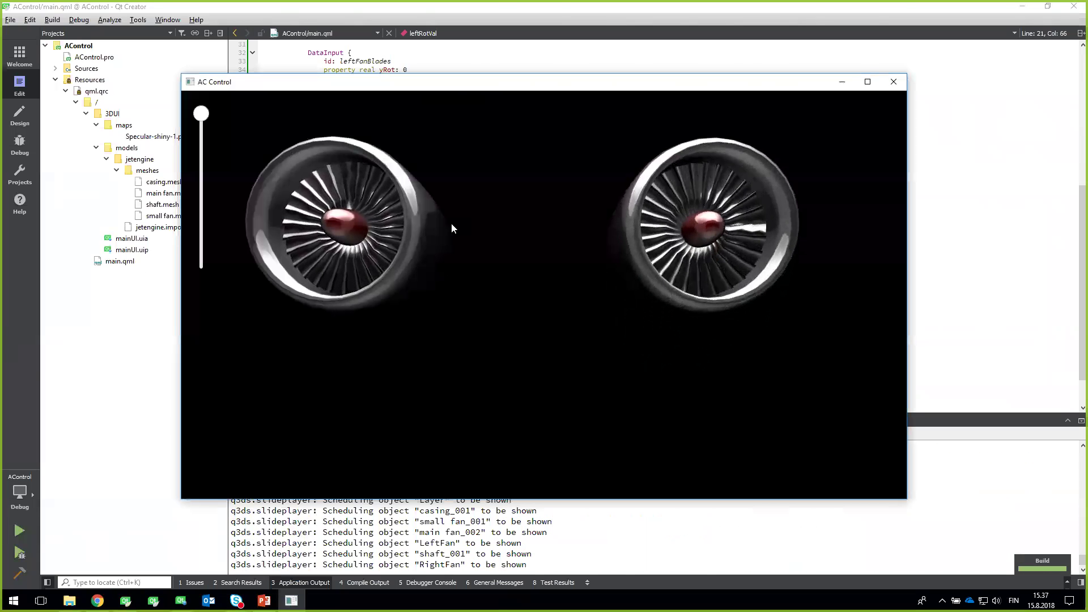
mouse_move(200, 116)
mouse_down()
mouse_move(220, 247)
mouse_move(201, 116)
mouse_up()
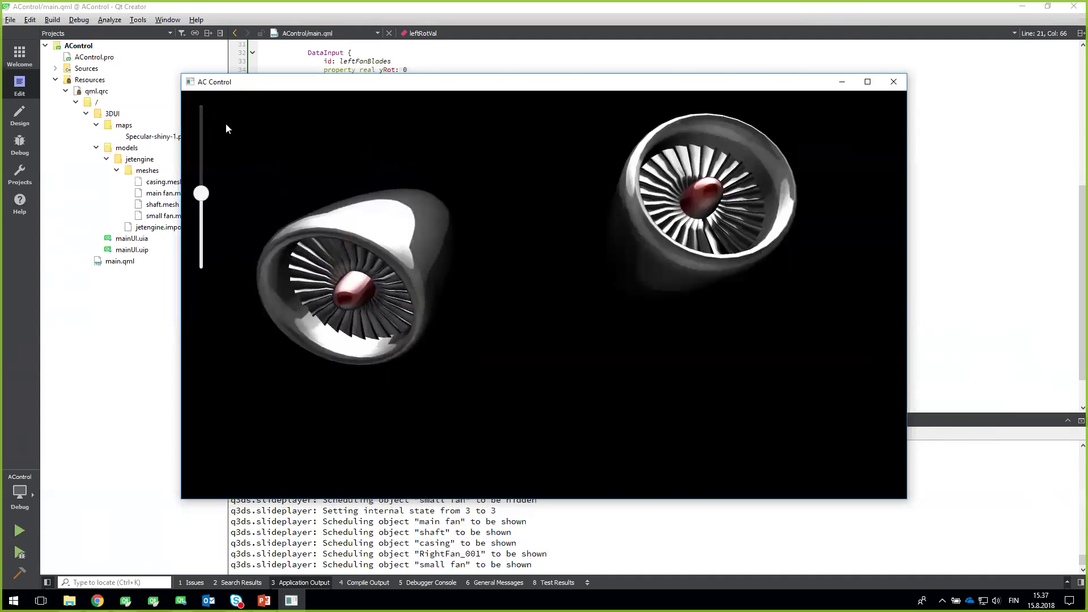
click(901, 84)
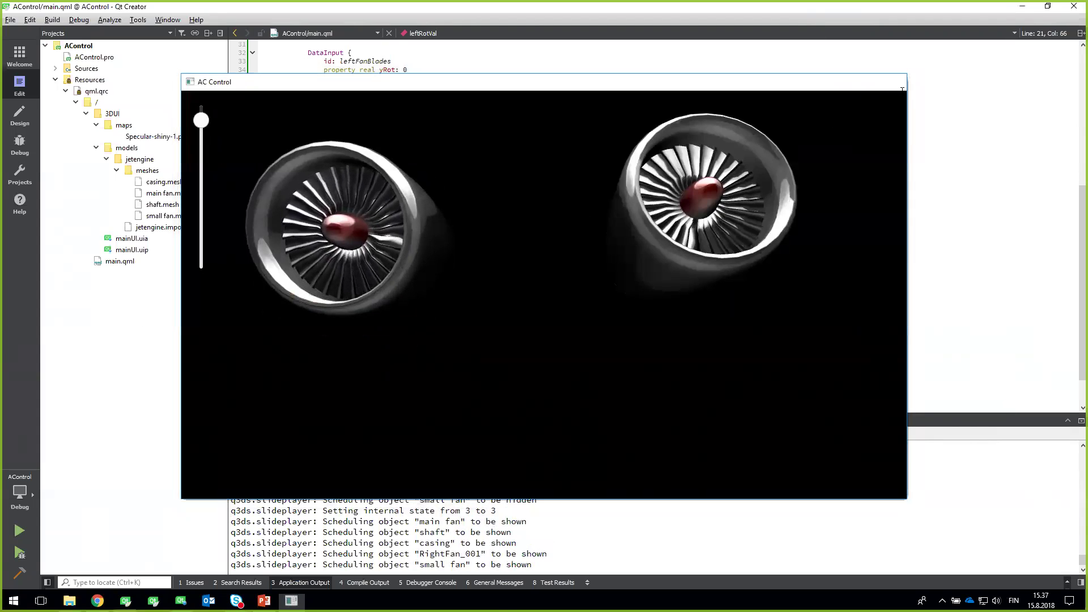
Review the Slider, PropertyAnimation and leftFanBlades DataInput code in main.qml.
scroll(399, 276, down, 2)
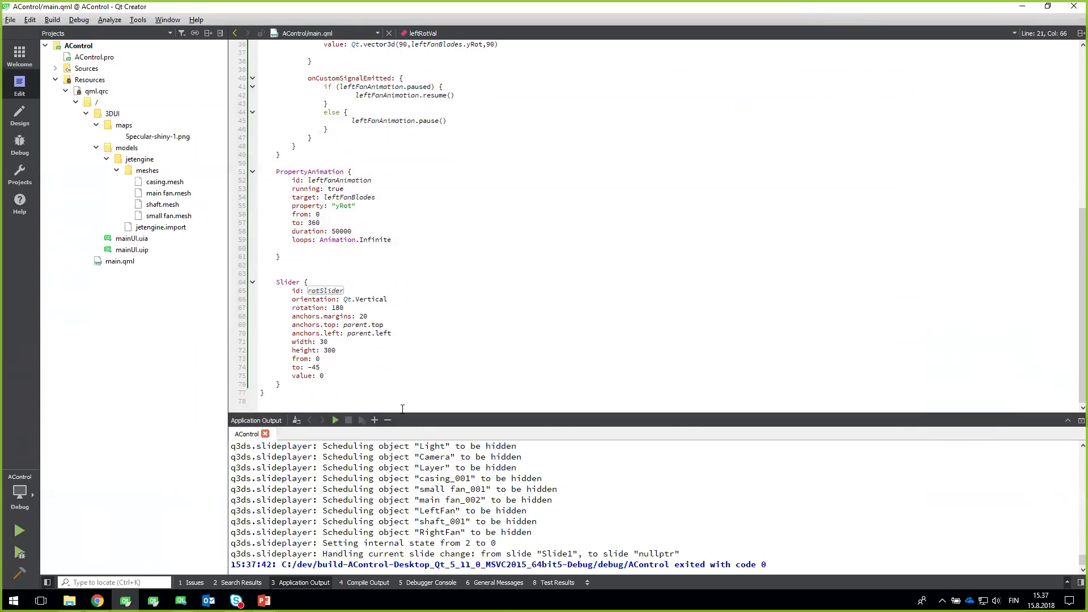
scroll(395, 258, up, 3)
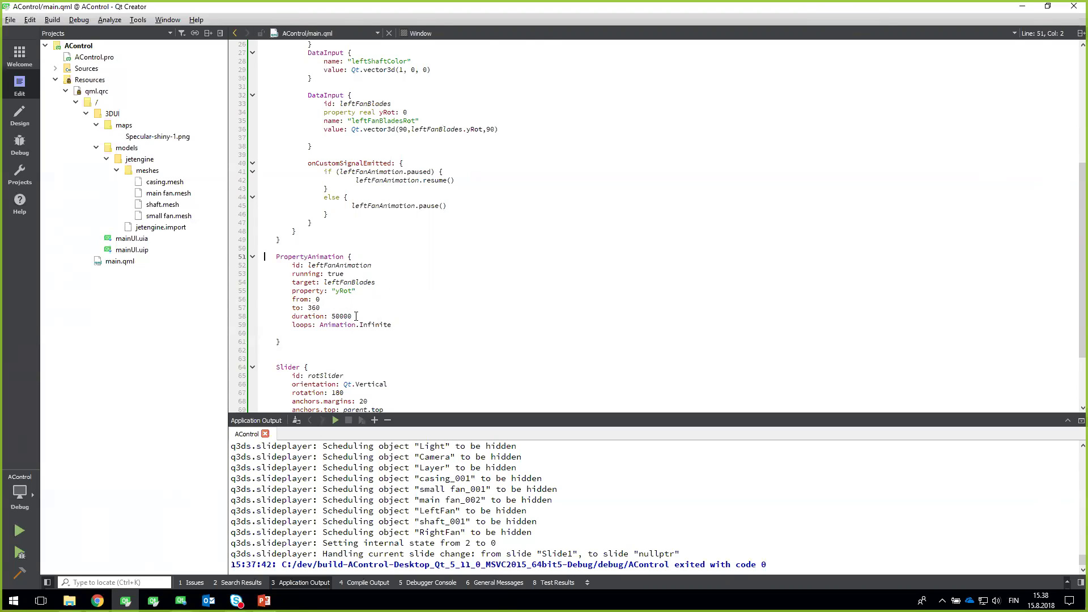
scroll(363, 299, up, 2)
scroll(363, 328, up, 2)
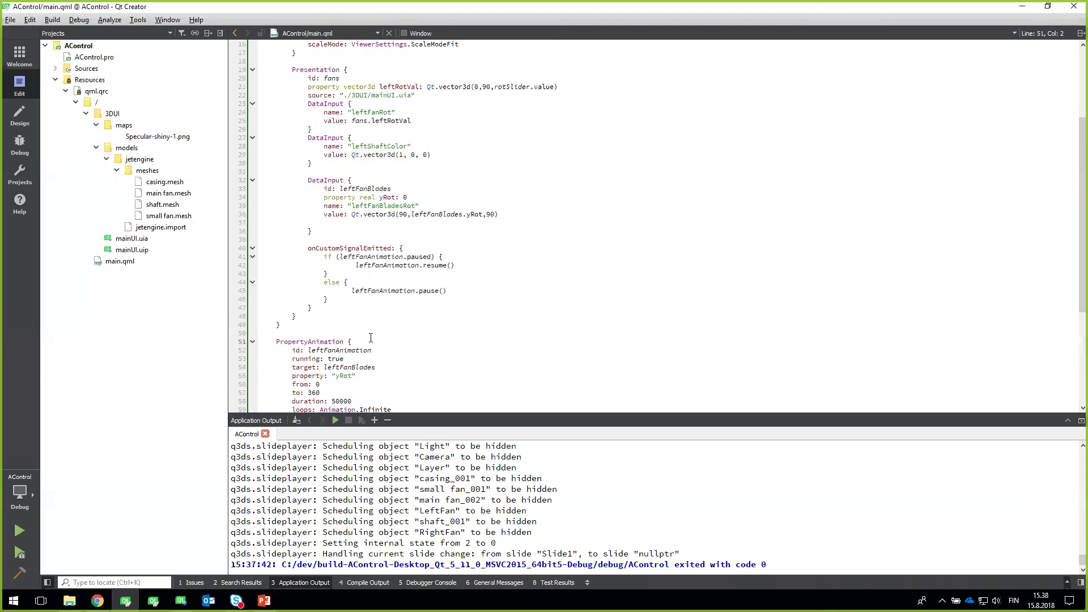
scroll(366, 356, down, 2)
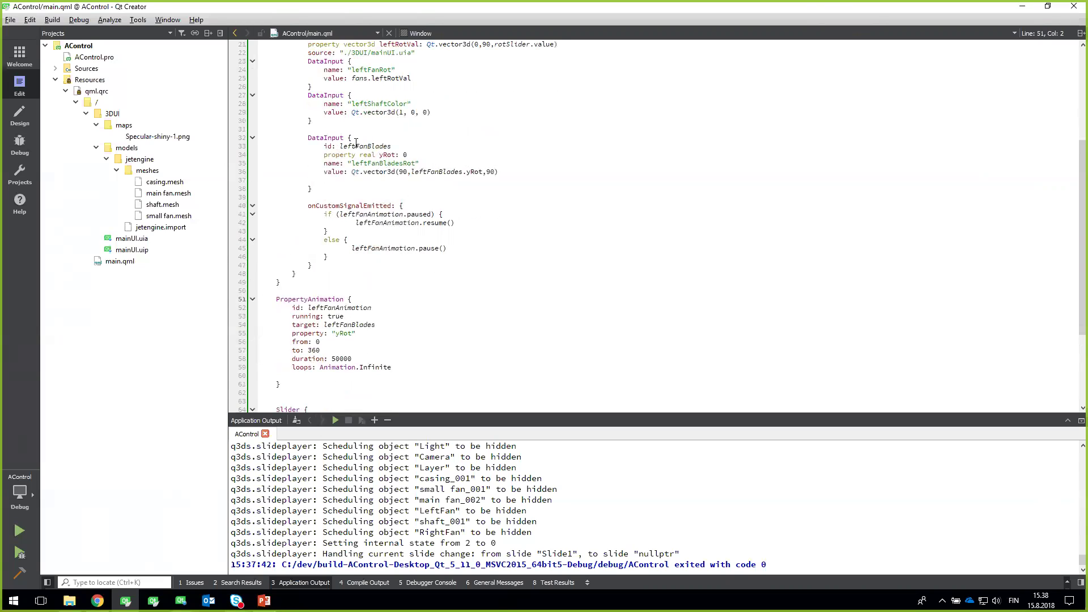
Switch to Qt 3D Studio and examine which data input controls the Rotation of the main fan in the RightFan component.
key(alt+Tab)
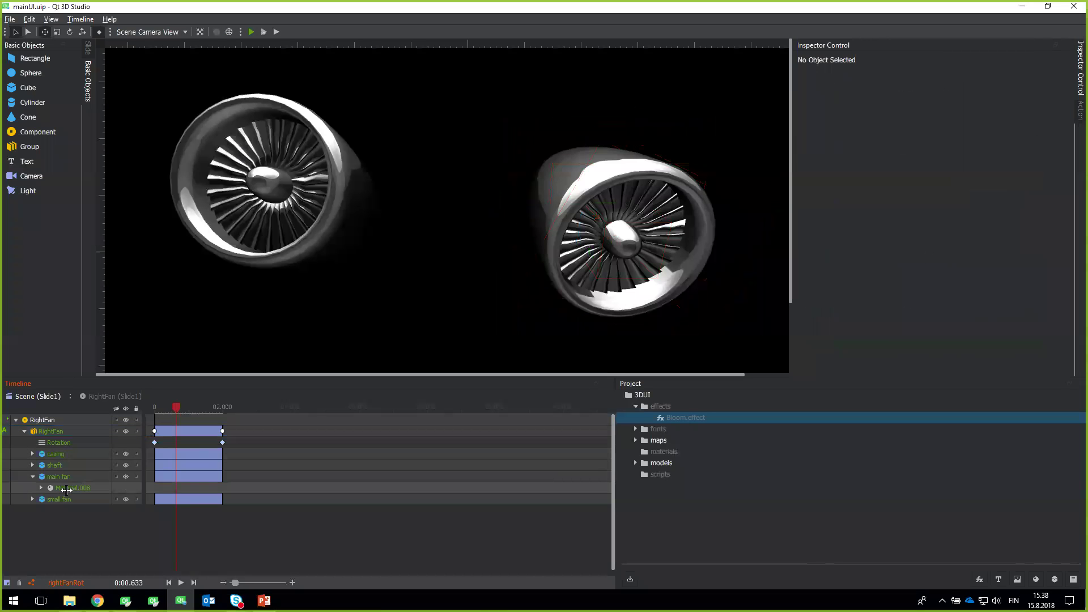
click(59, 476)
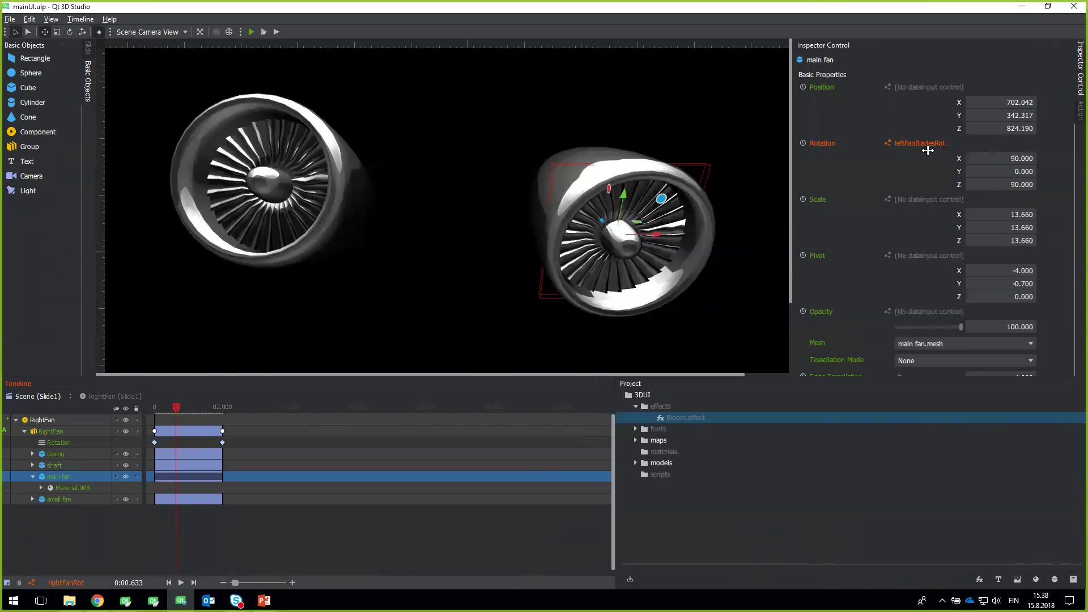
click(927, 142)
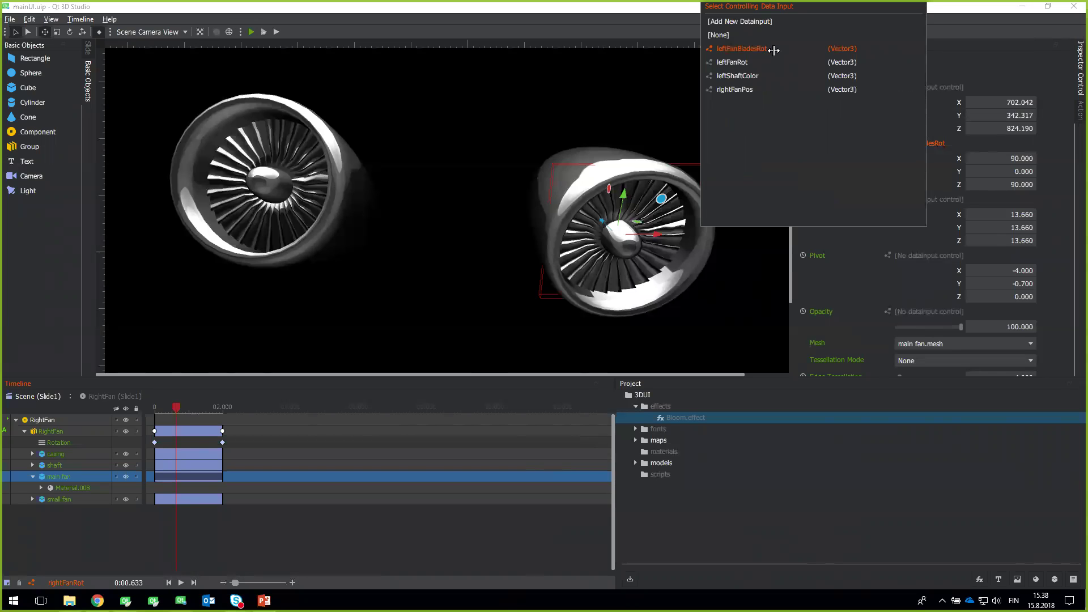
click(985, 59)
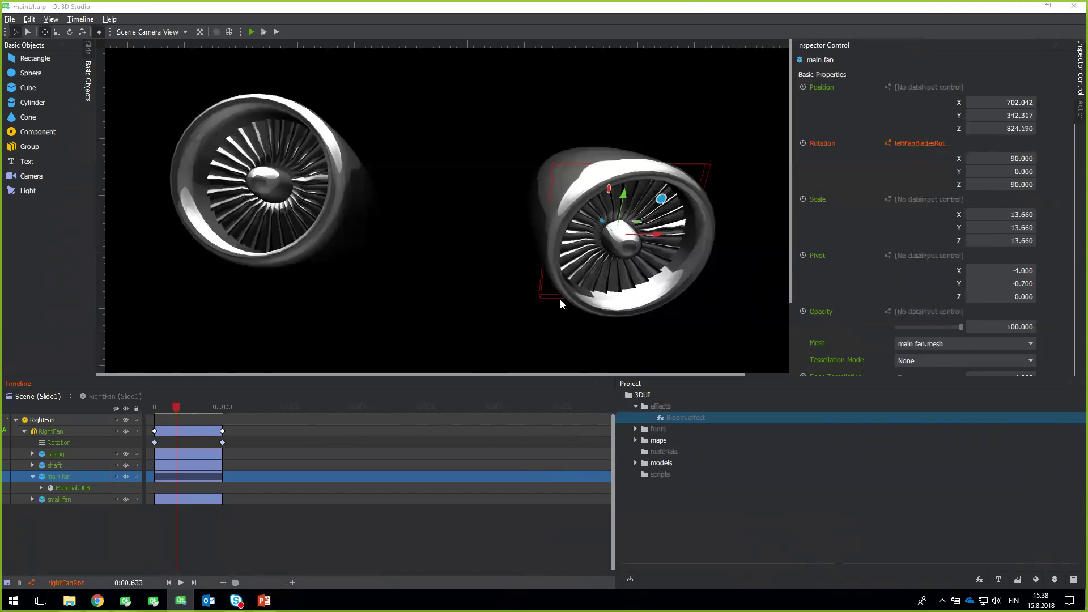
key(alt+Tab)
Return to the main Scene slide and show the settings of LeftFan's onPressureDown Emit Signal action.
click(35, 396)
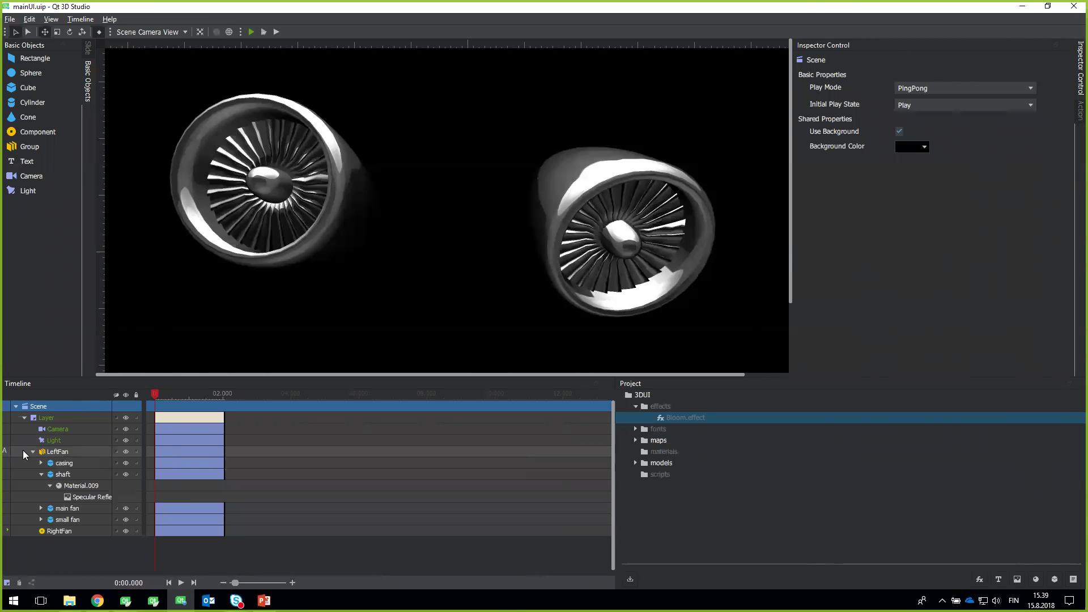
click(23, 450)
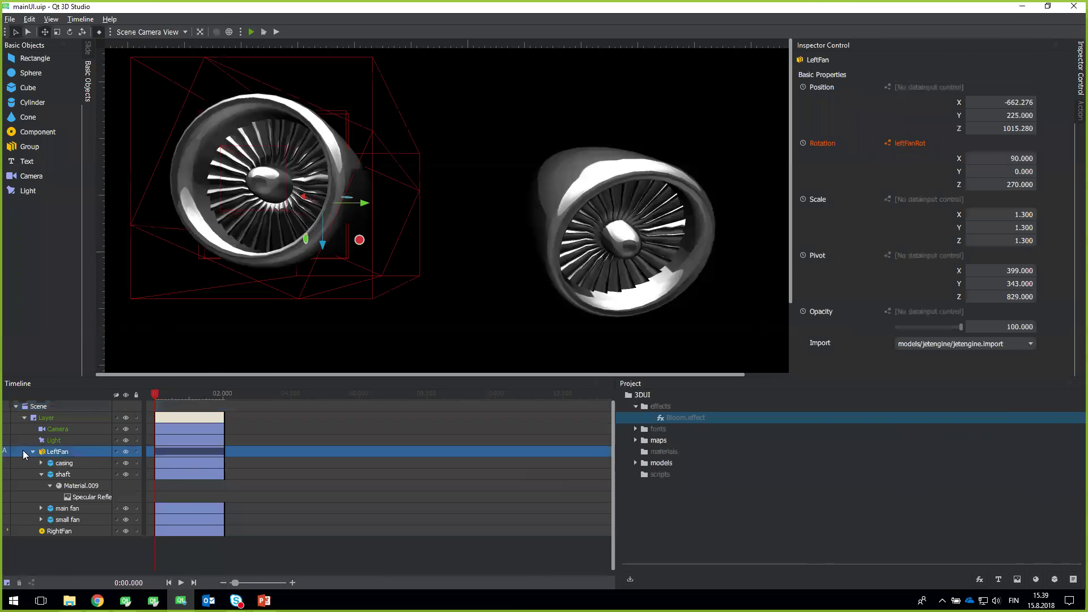
click(1079, 111)
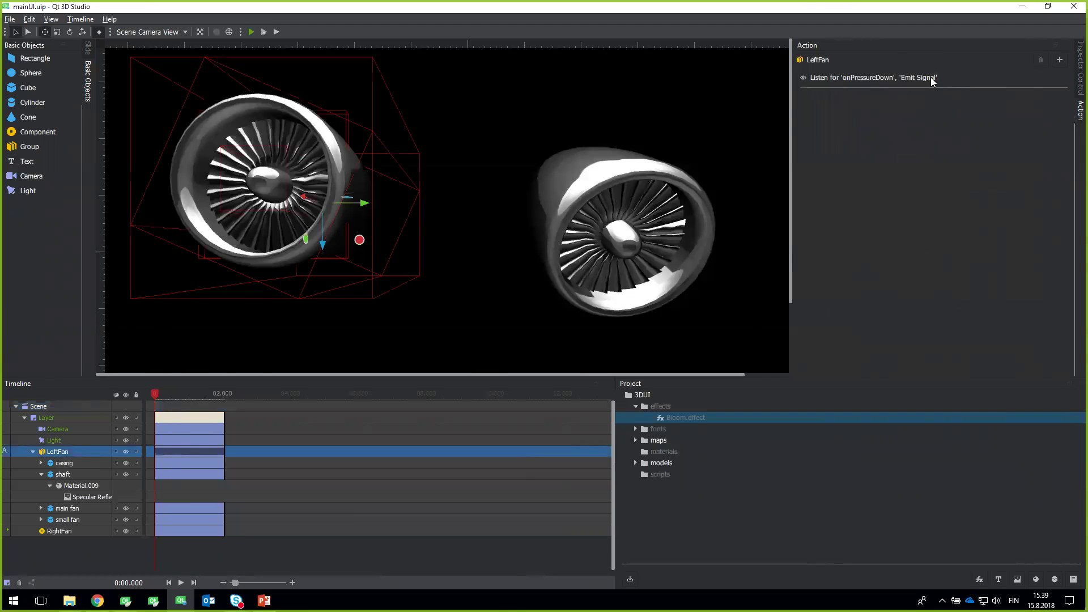
click(833, 78)
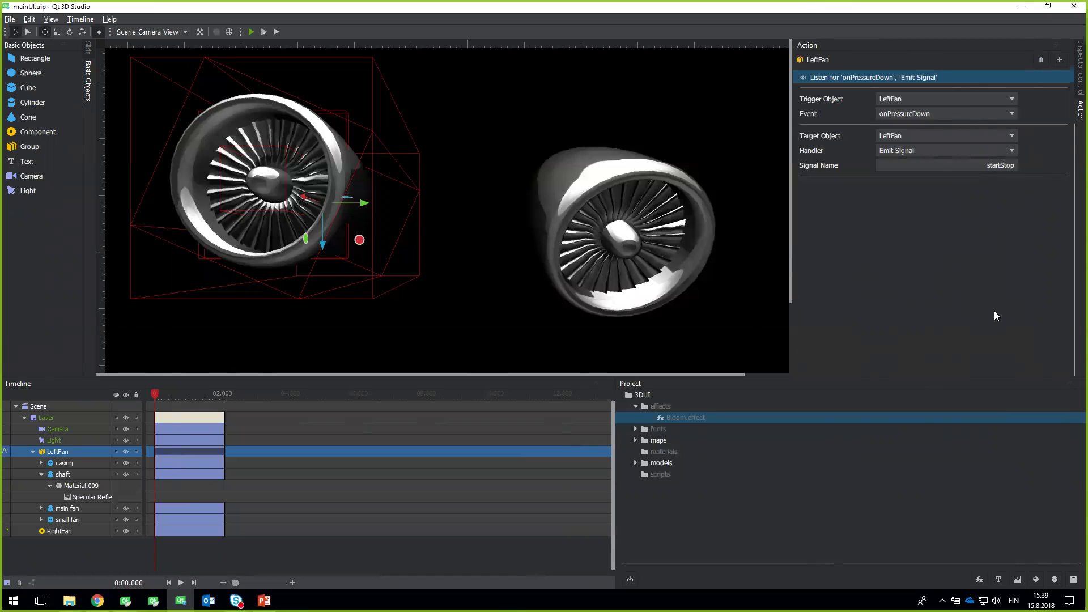
Switch to Qt Creator and select the onCustomSignalEmitted handler code in main.qml, from its first line through the else block.
key(alt+Tab)
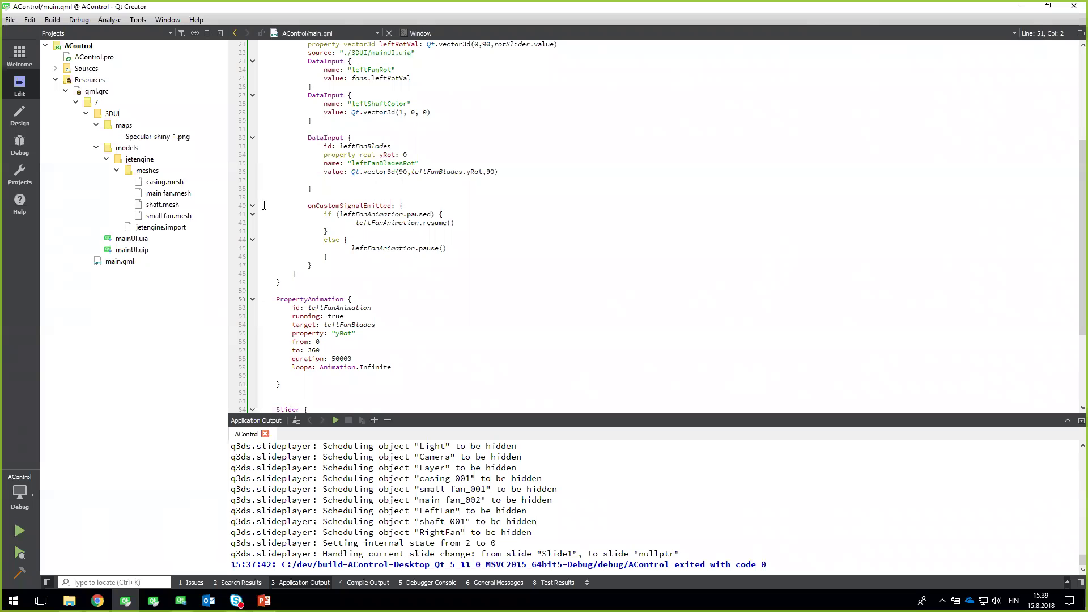
drag(265, 205, 443, 243)
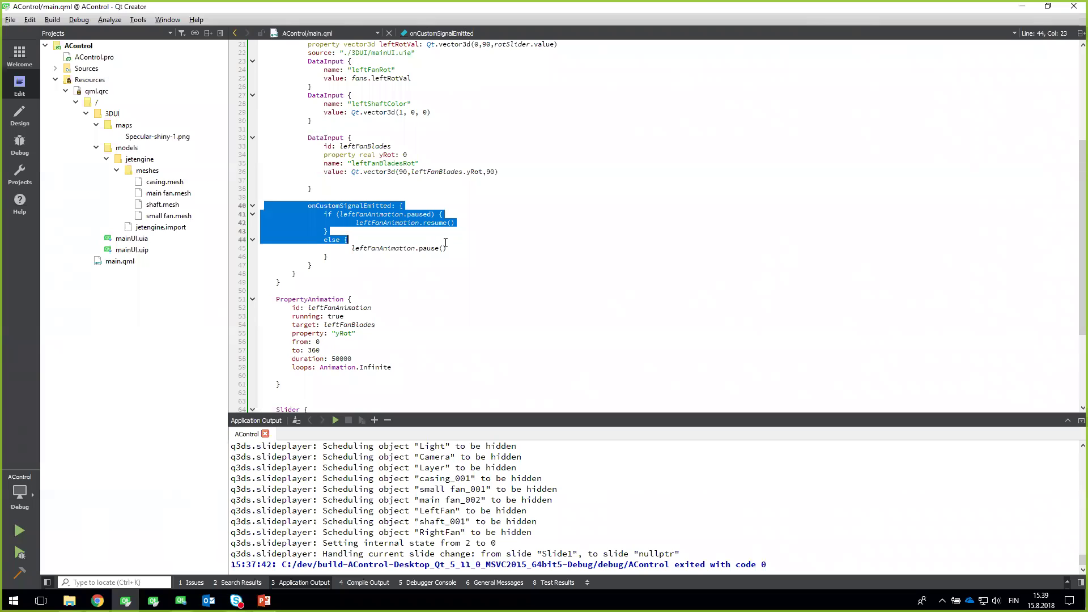
drag(449, 242, 444, 255)
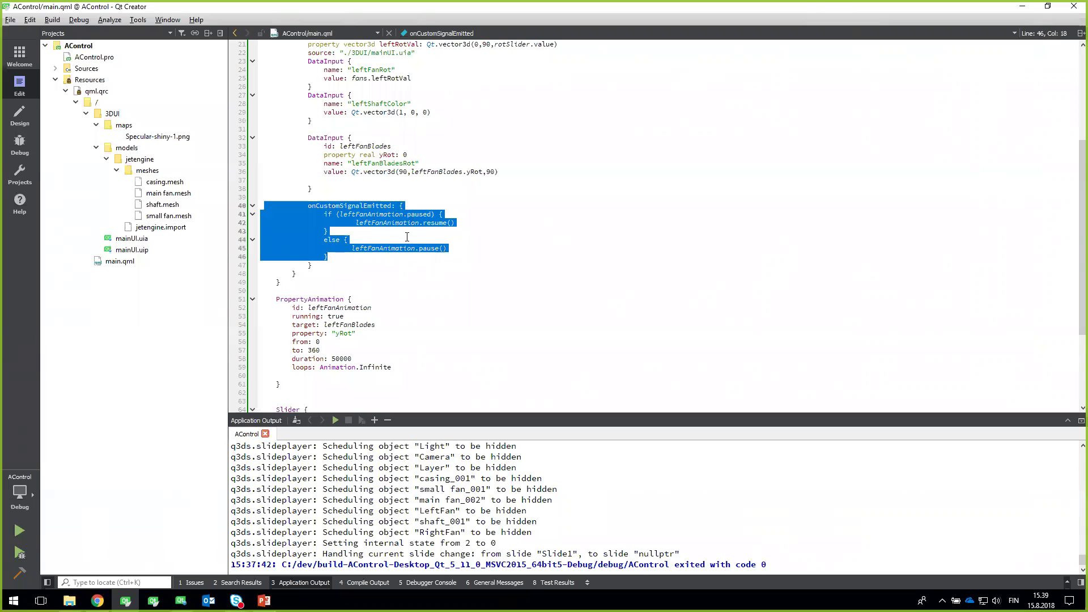
Deselect the handler code, run AControl, rotate the left engine with the slider, and close the application window.
click(499, 212)
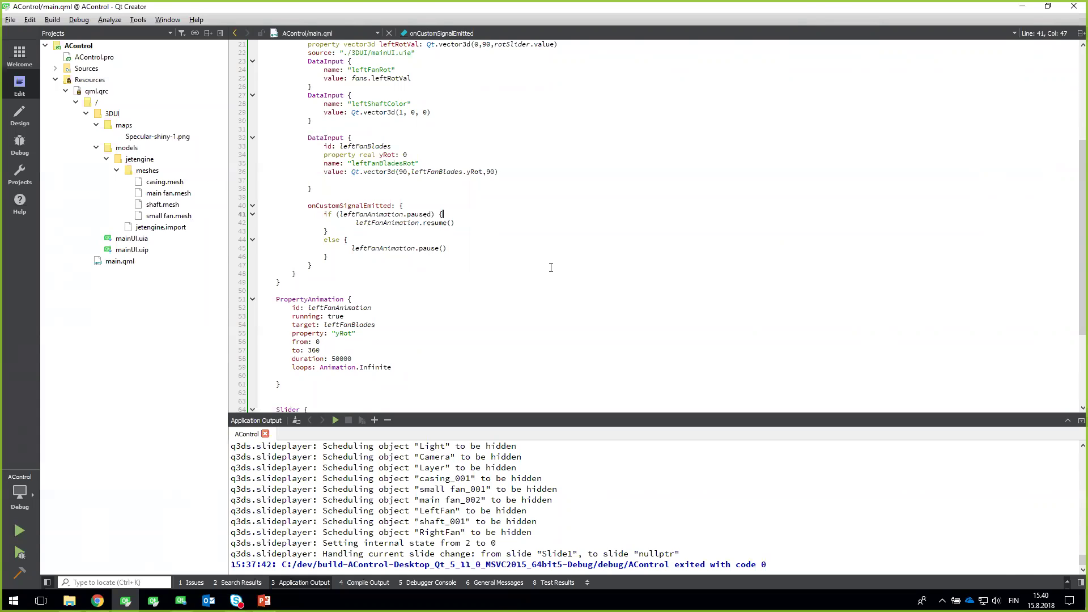
key(ctrl+r)
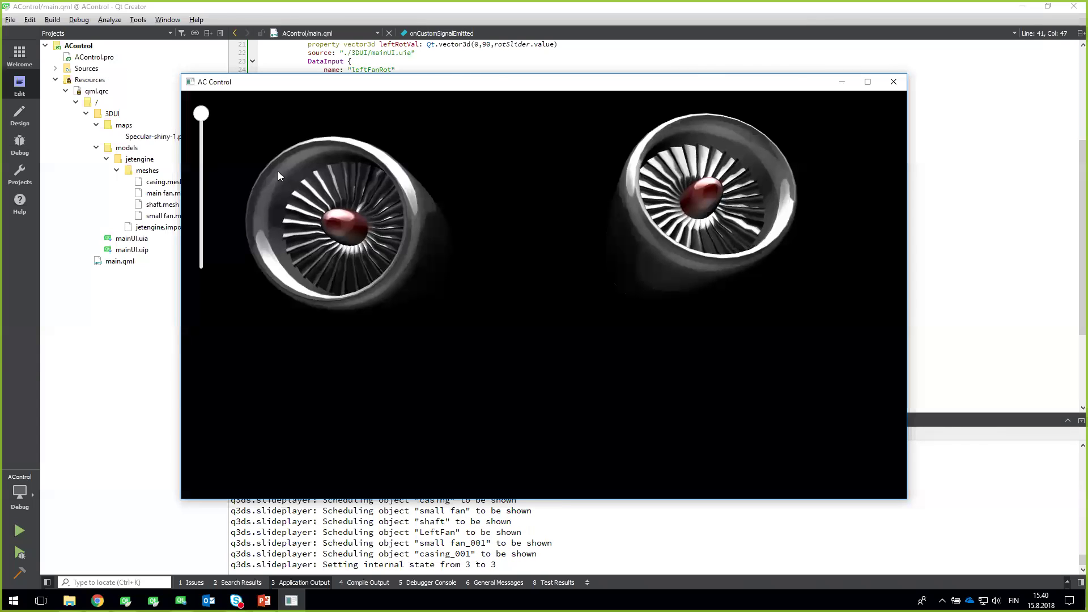
drag(208, 124, 203, 151)
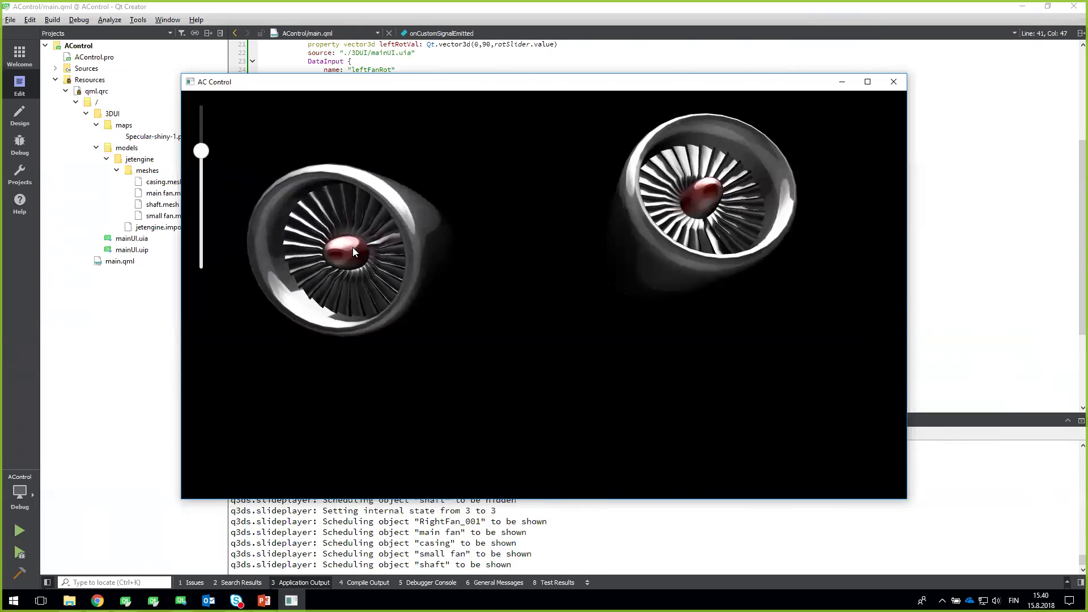
click(894, 83)
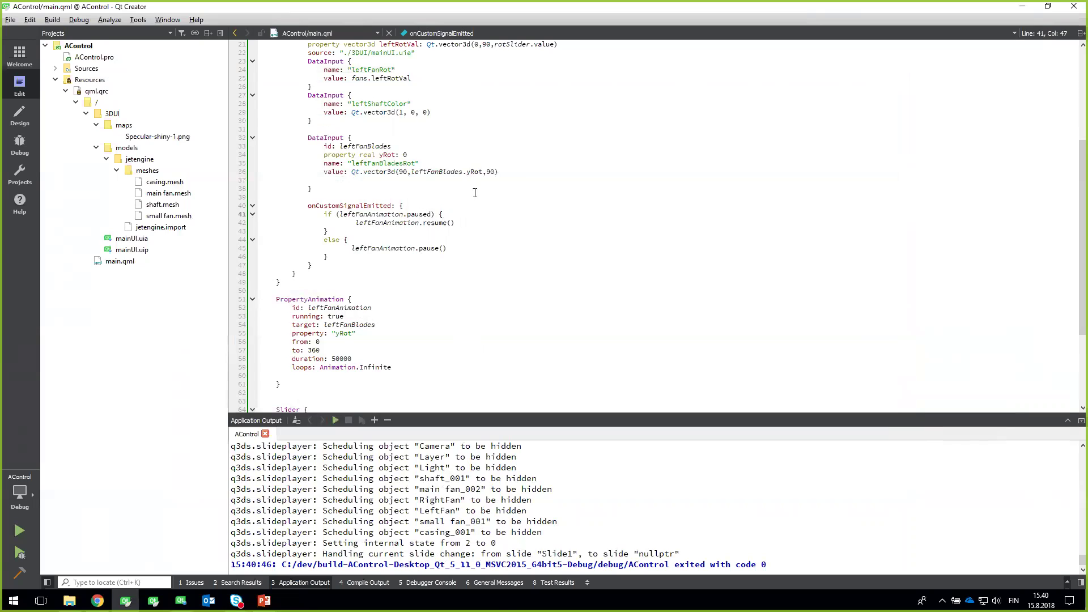
Change the leftShaftColor DataInput value to Qt.vector3d(0, 0, 1), run the application to check the shaft colour, and close it.
scroll(475, 193, up, 5)
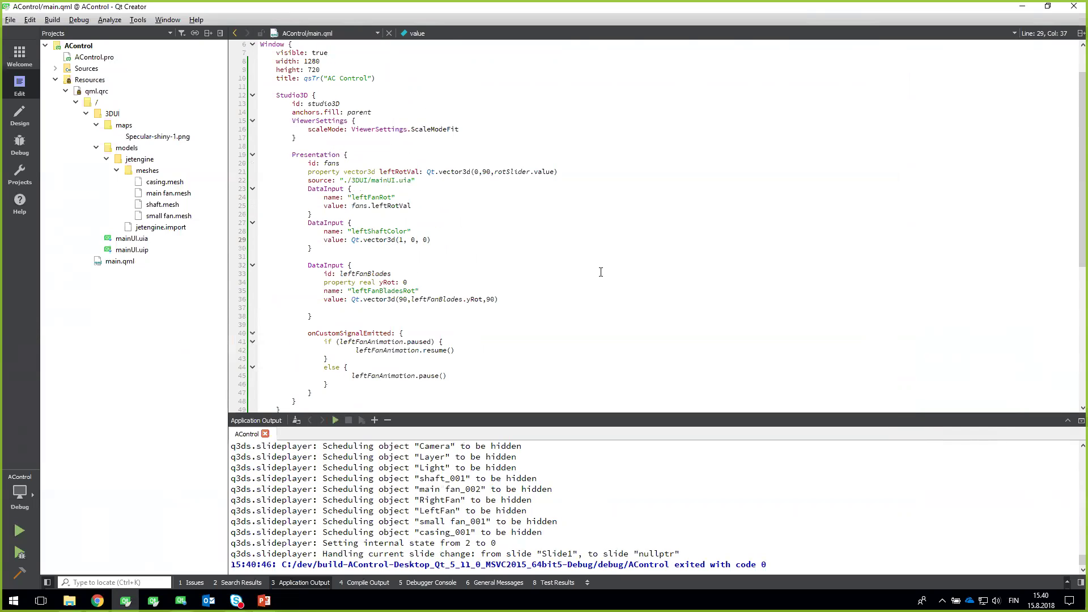
key(BackSpace)
text(0)
key(ctrl+r)
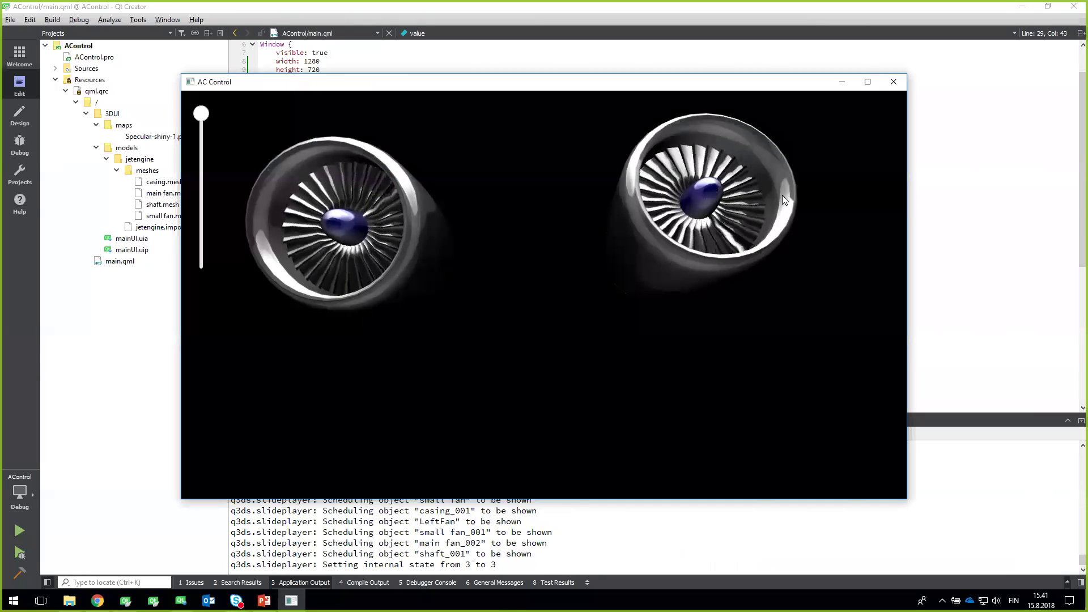
click(894, 83)
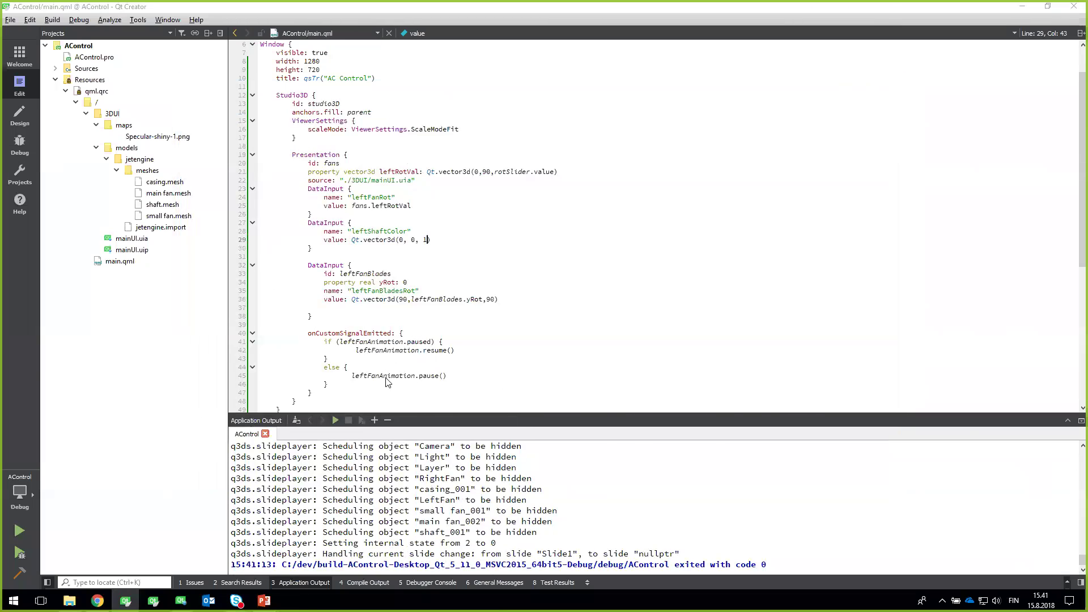
Switch to Qt 3D Studio, open the RightFan component and examine the inspector properties of its main fan material.
key(alt+Tab)
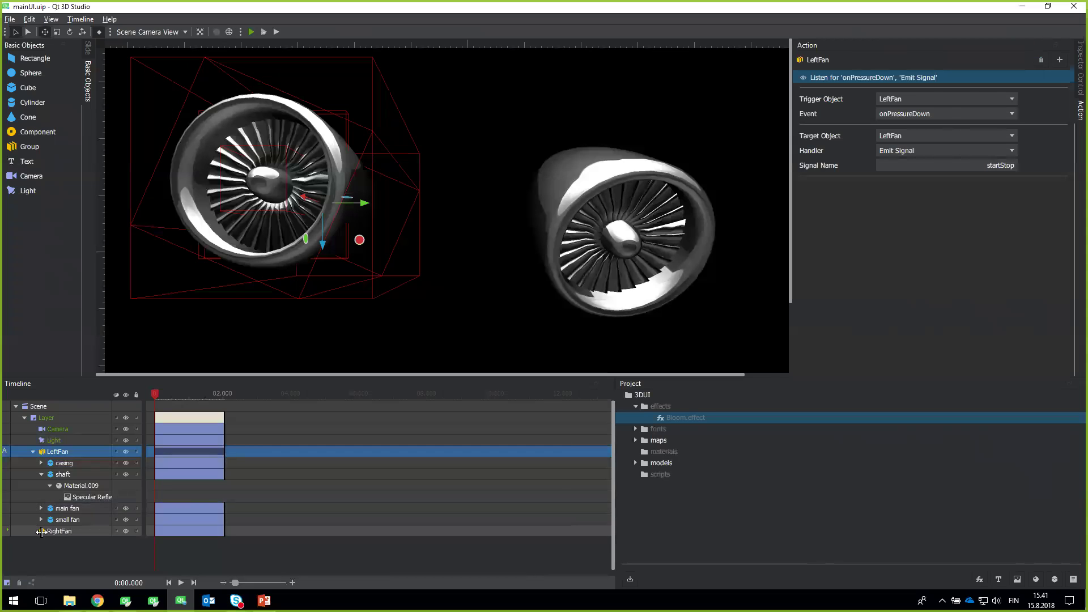
double_click(41, 532)
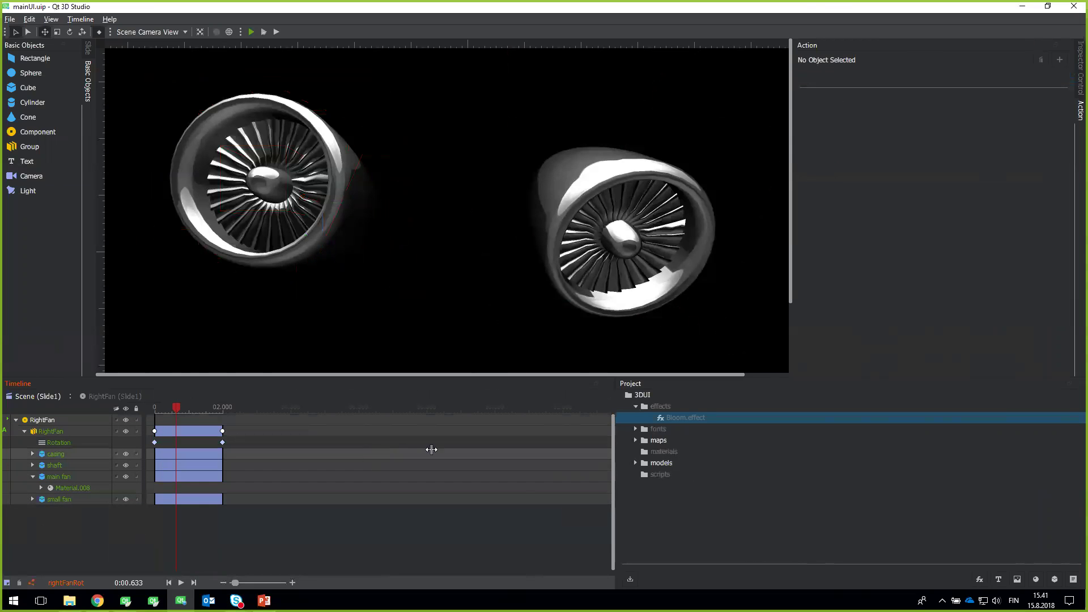
click(61, 432)
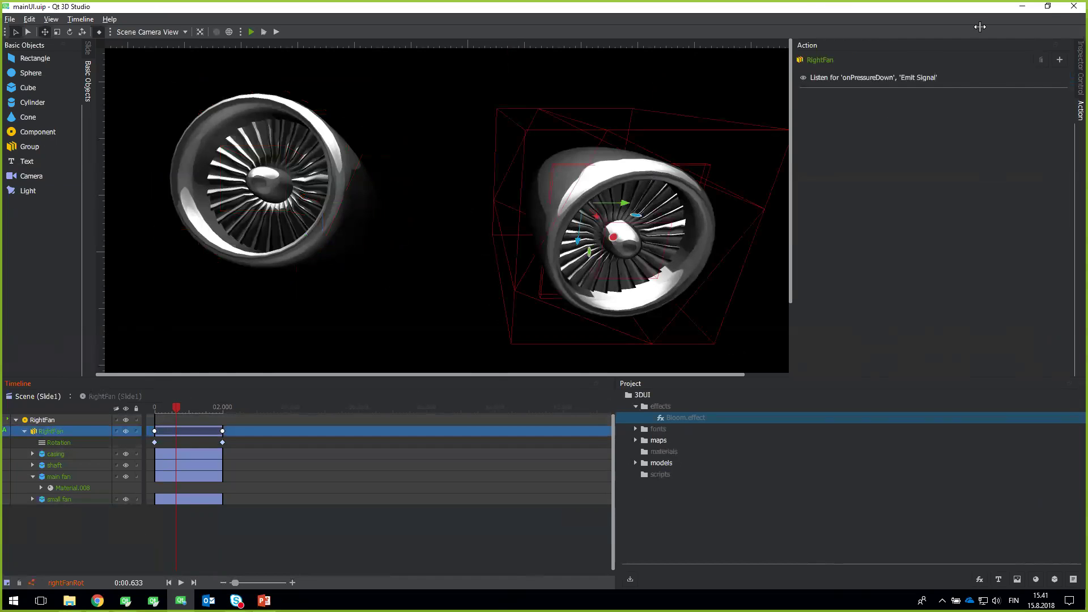
click(1077, 61)
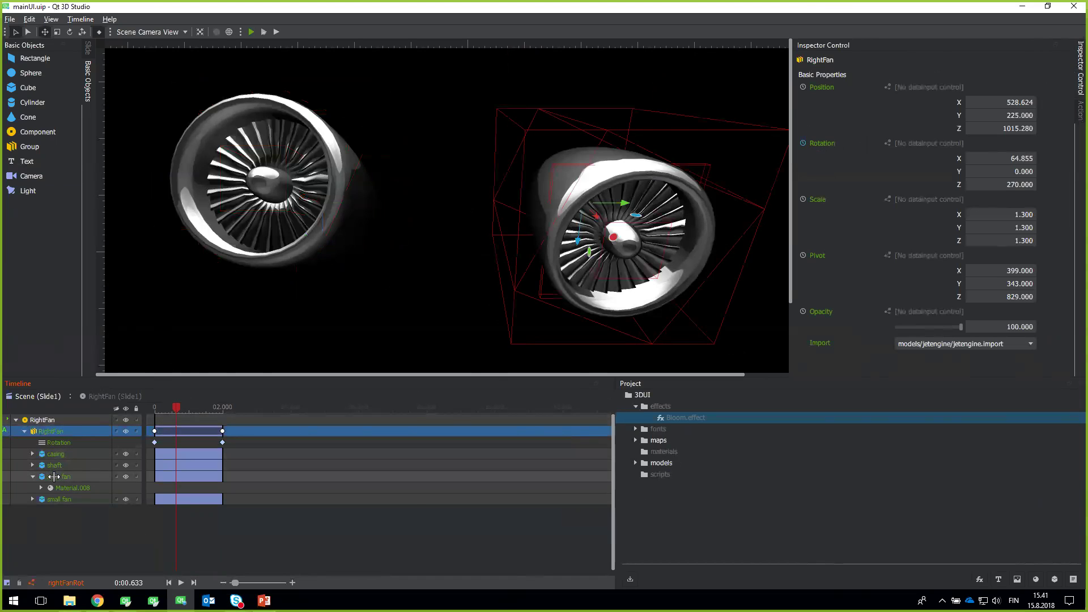
click(67, 487)
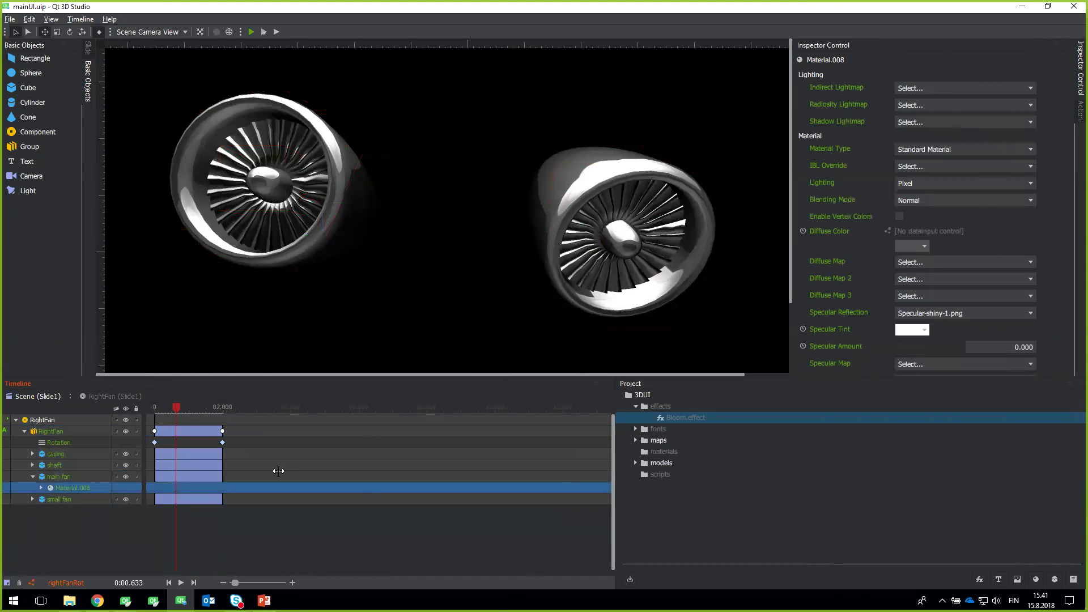
click(32, 476)
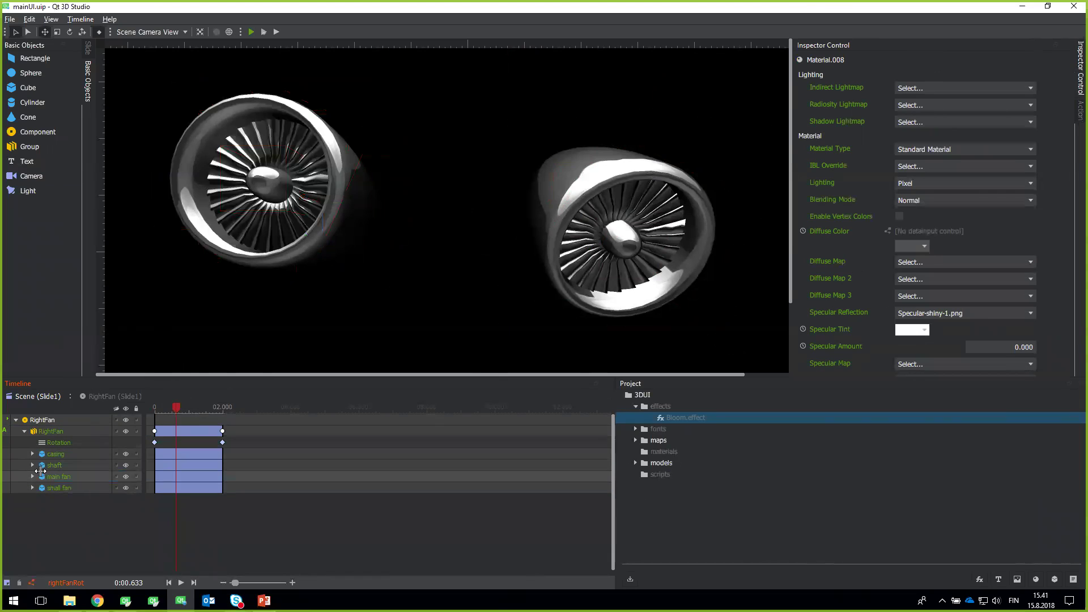
Remove the controlling data input from the Diffuse Color of the RightFan shaft's Material.009 by choosing [None].
click(32, 464)
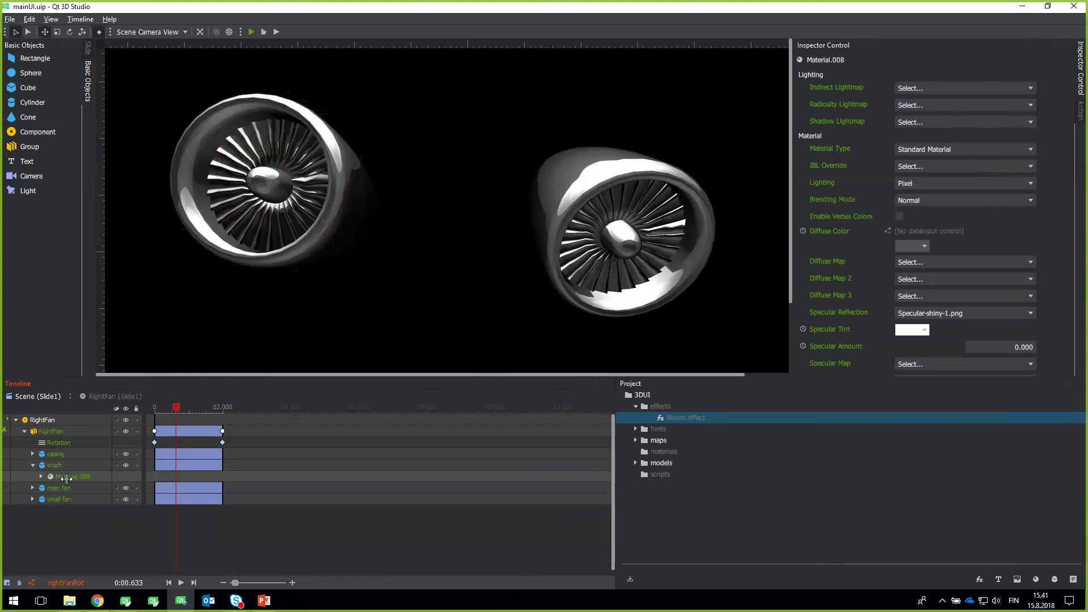
click(67, 478)
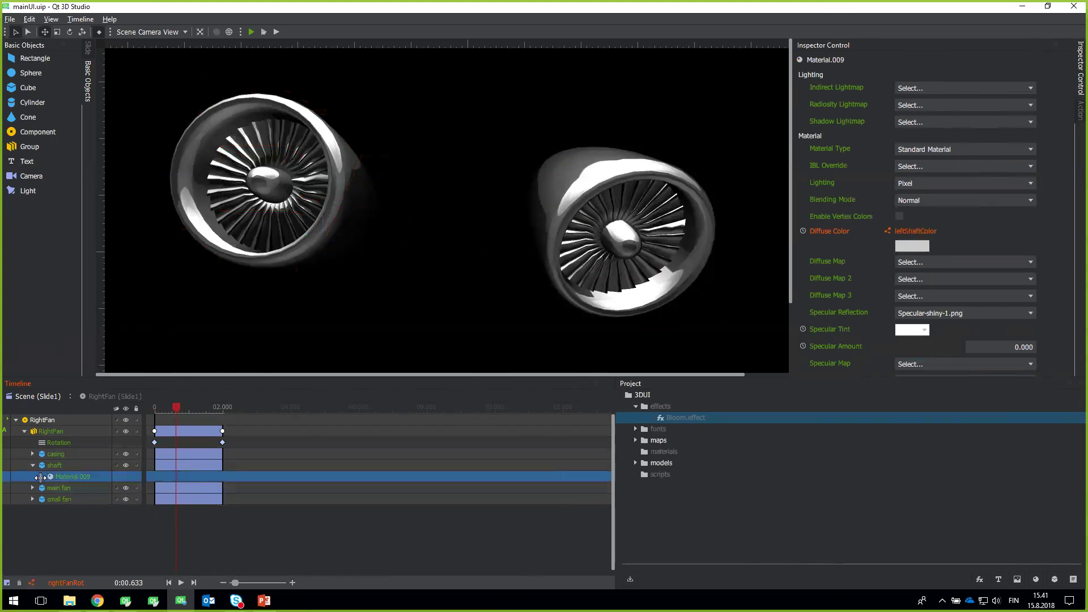
click(41, 476)
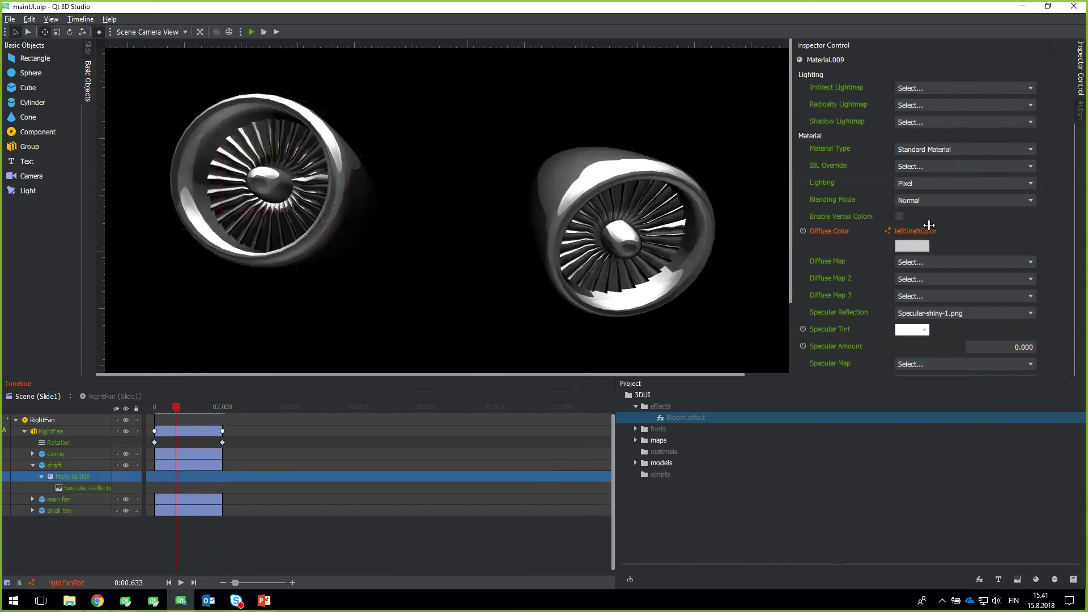
click(910, 233)
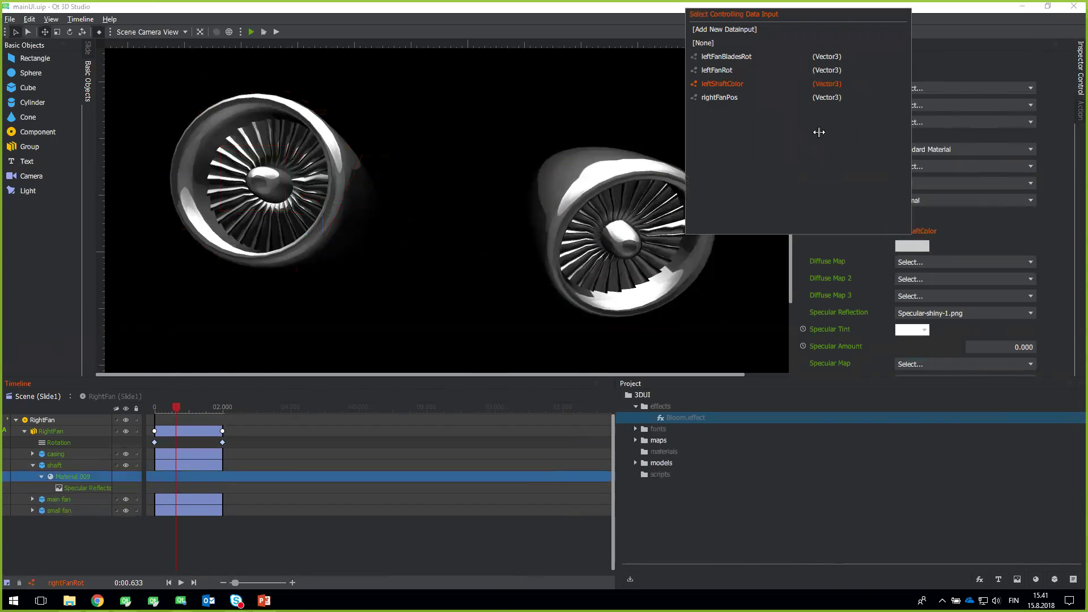
click(703, 44)
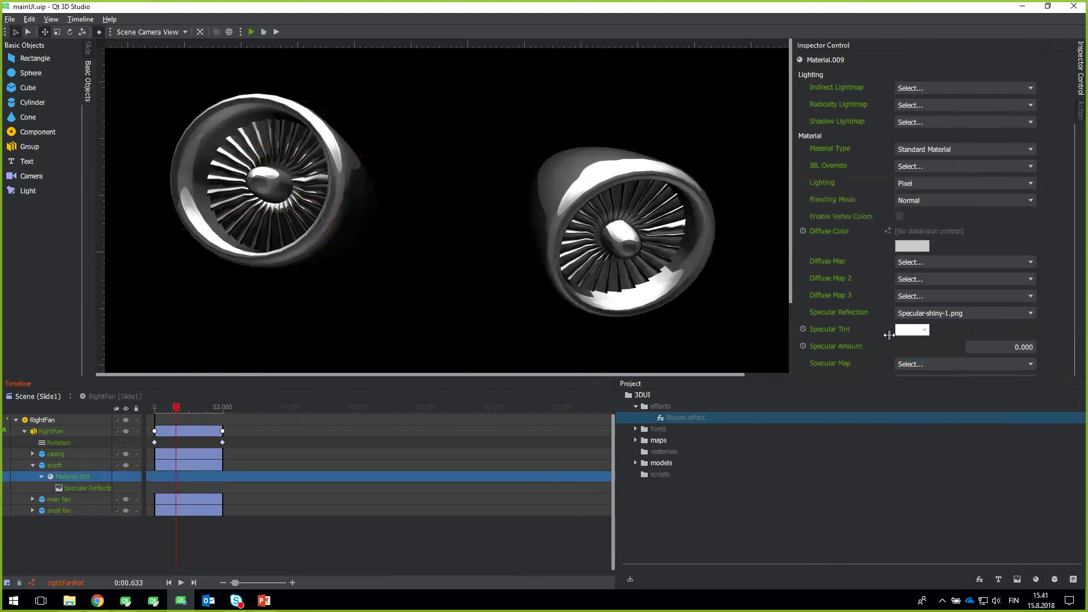
Switch to Qt Creator, run AControl again to compare the two engines' shaft colours, and close the application window.
key(alt+Tab)
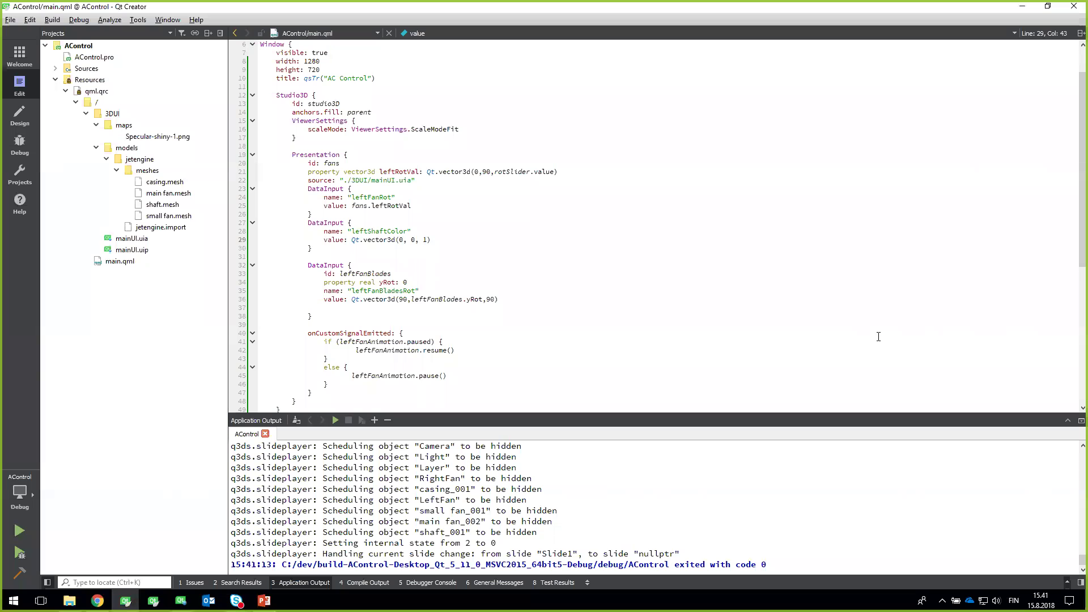
key(ctrl+r)
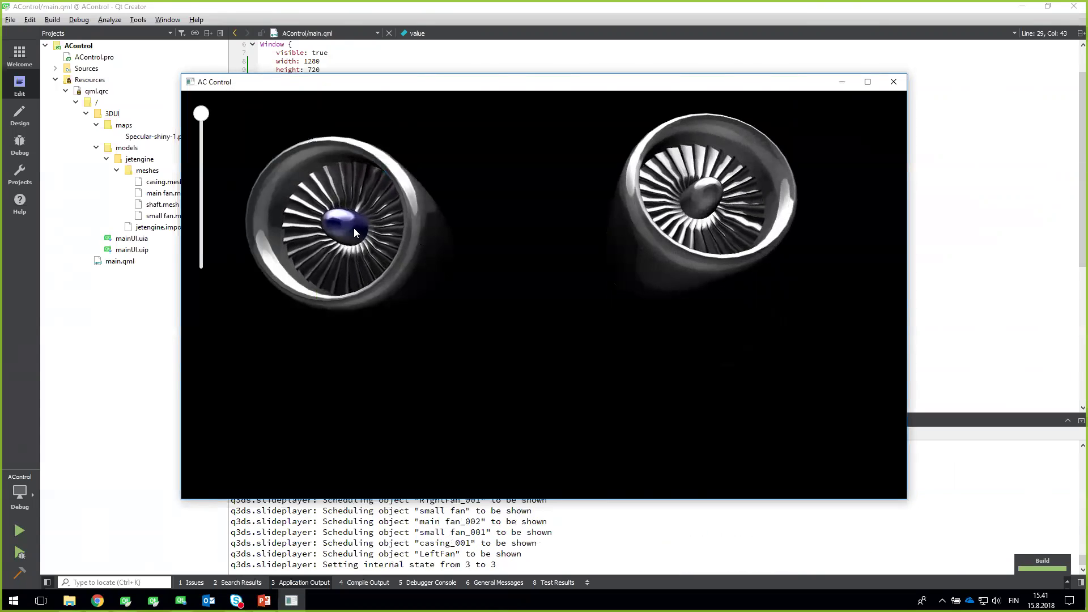
click(900, 86)
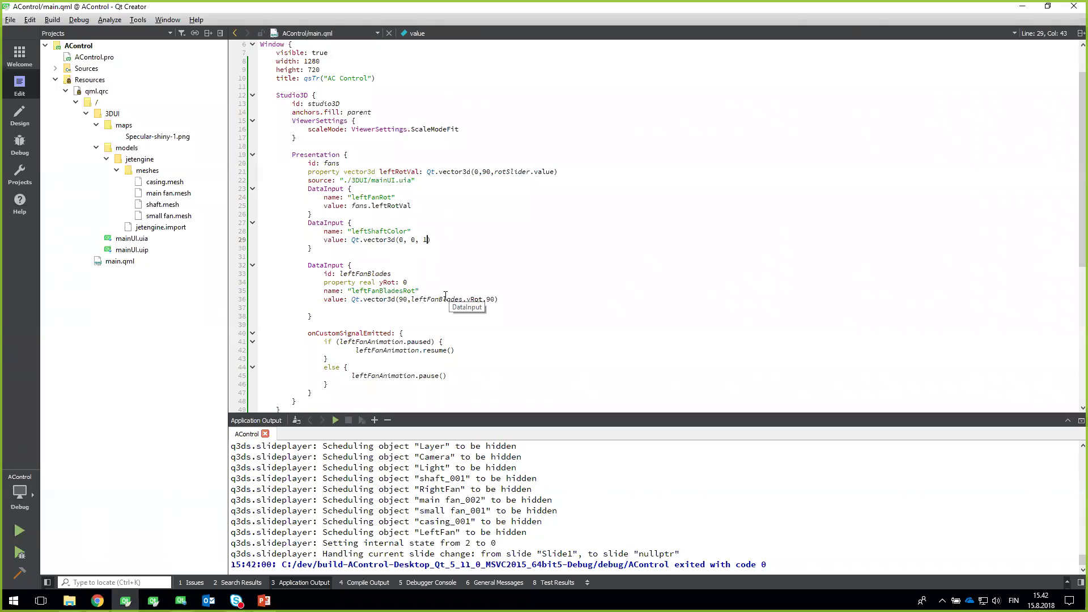
Switch to Qt 3D Studio, show the slides of the RightFan component and add a second slide.
key(alt+Tab)
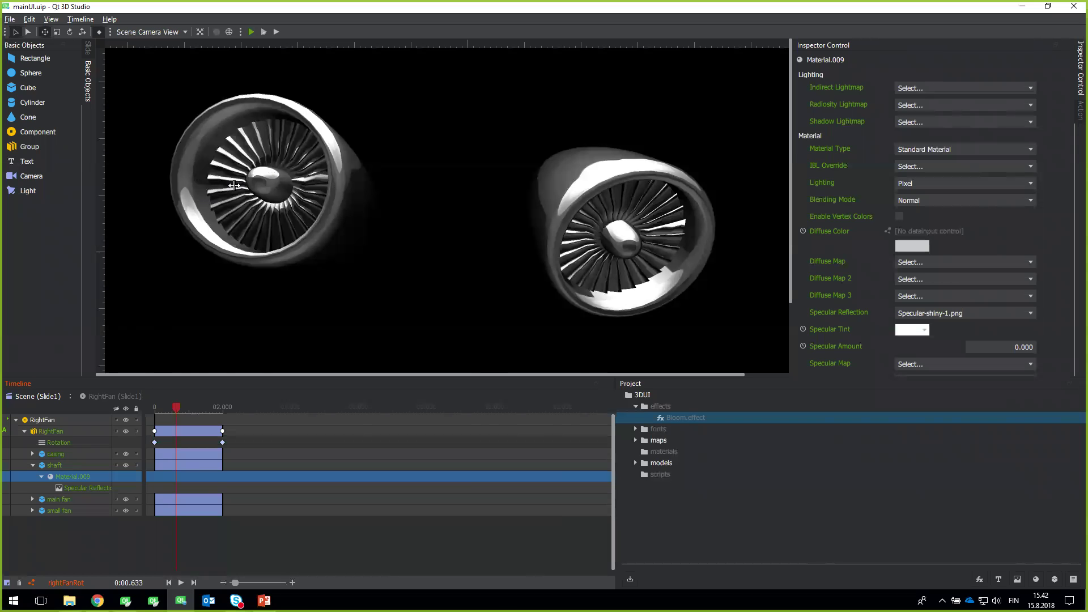
click(88, 47)
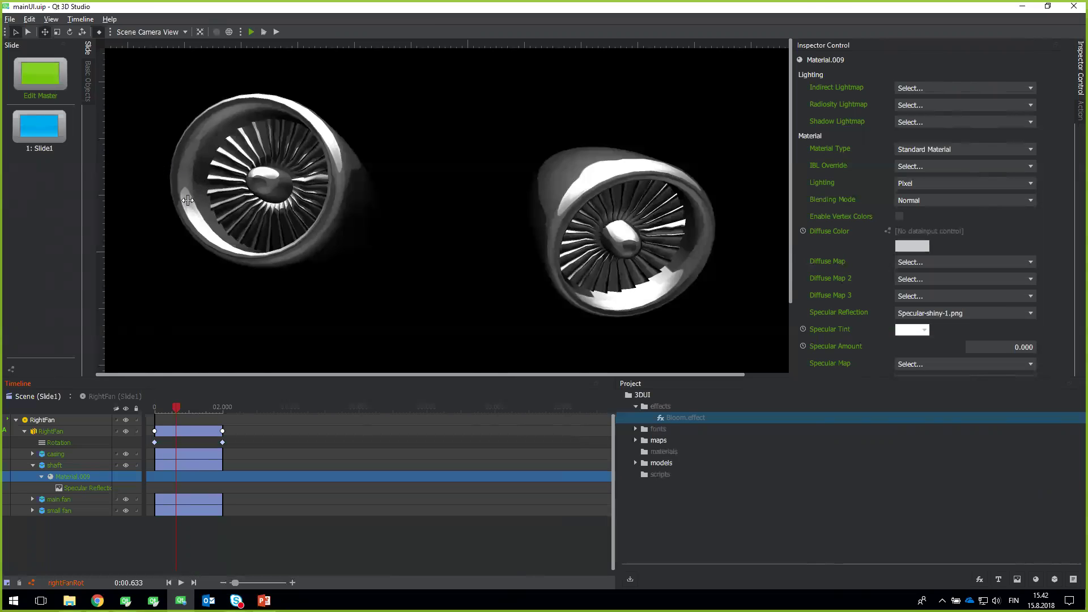
click(44, 133)
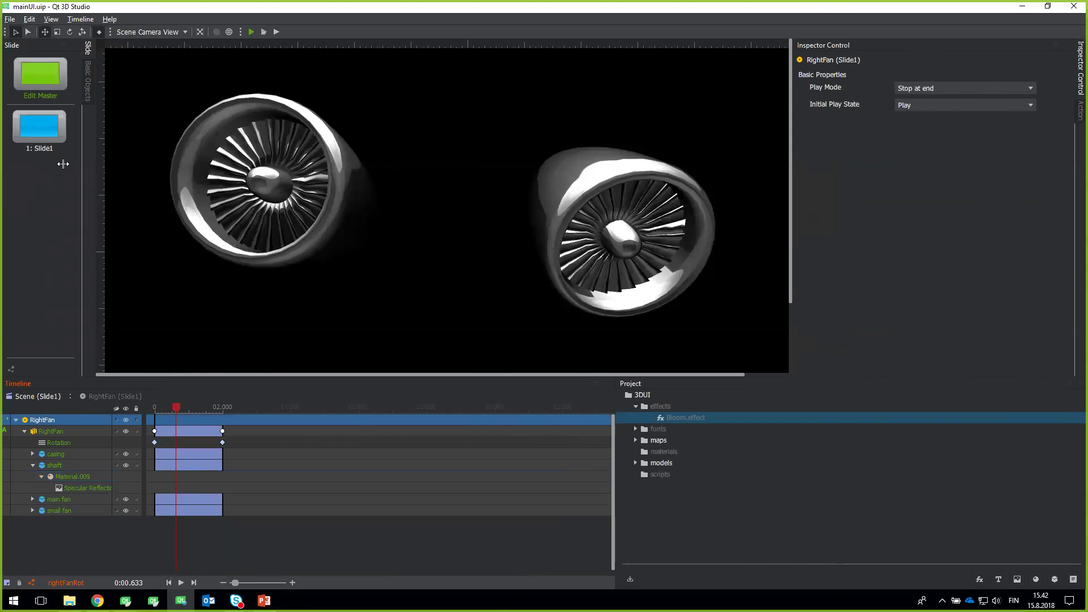
right_click(44, 134)
click(65, 142)
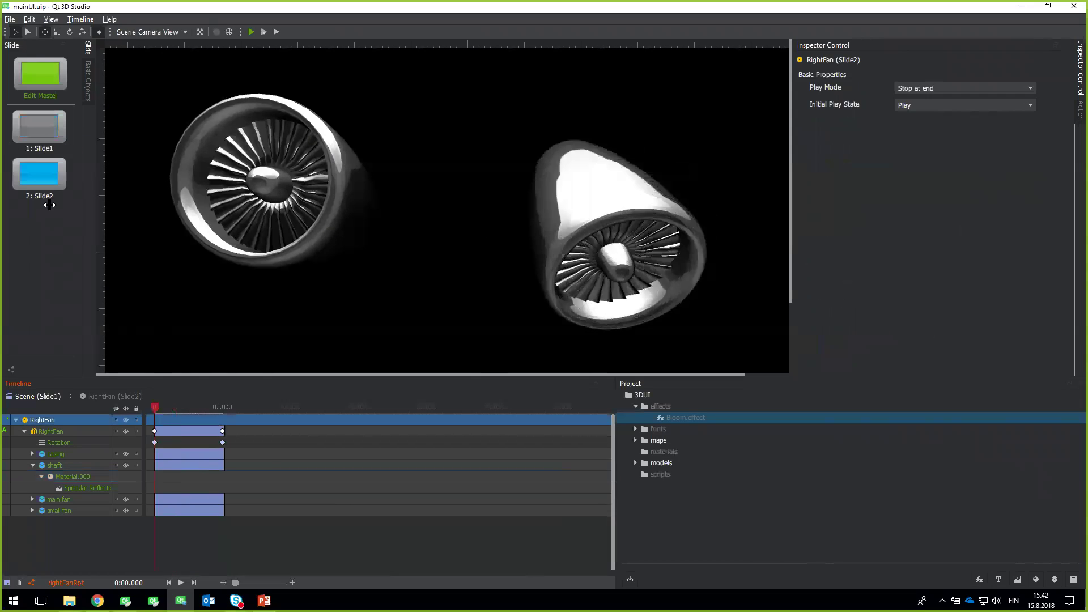
View Slide1 and Slide2 of the RightFan component in turn, and select the right engine on Slide2.
click(43, 126)
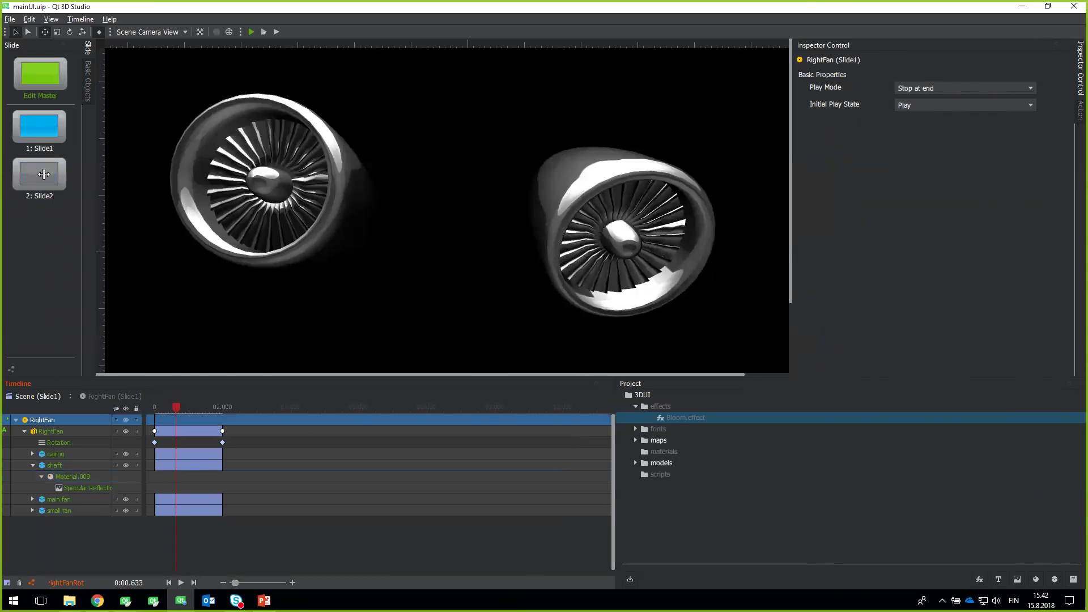
click(44, 174)
click(585, 210)
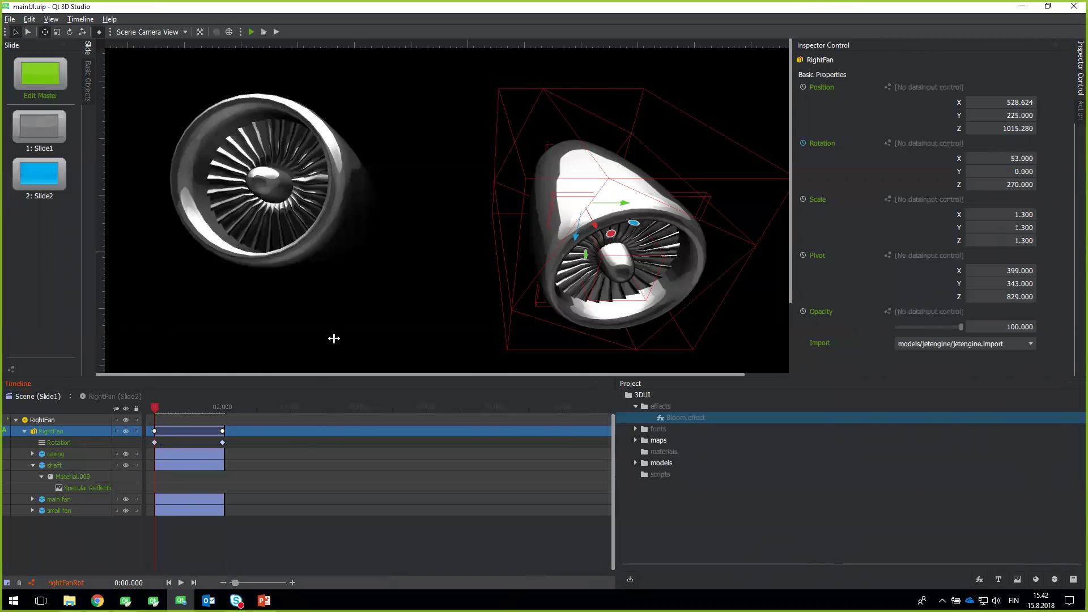
Compare the slide list of the main Scene with that of the RightFan component, ending on the main Scene.
double_click(26, 420)
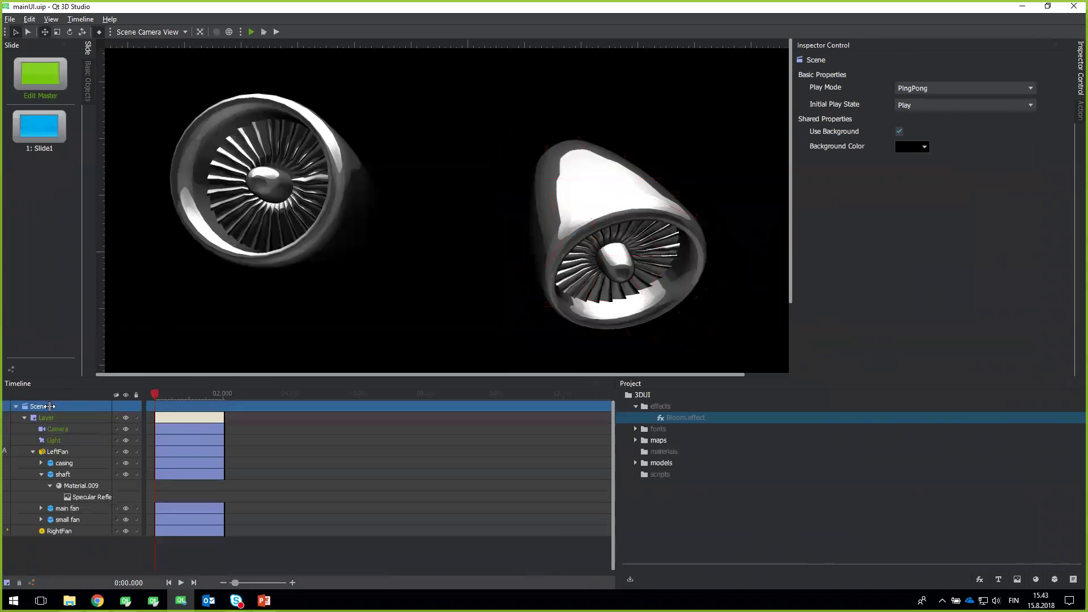
double_click(41, 532)
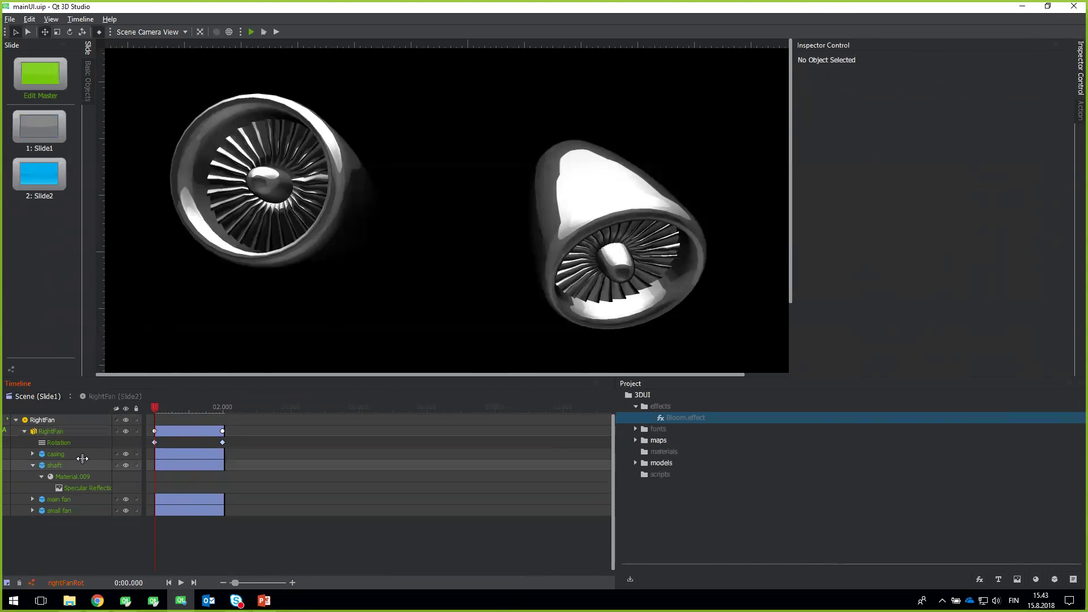
click(35, 397)
click(46, 284)
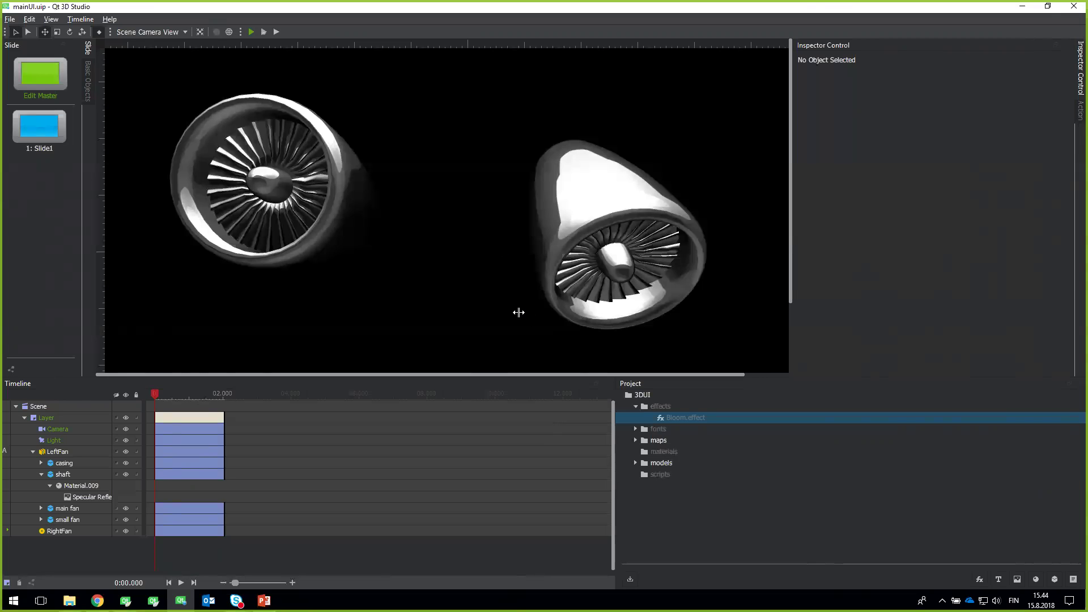
Switch to the Qt_3D_Studio_2_0_Intro_webinar.pptx presentation in PowerPoint.
key(alt+Tab)
key(alt+Tab)
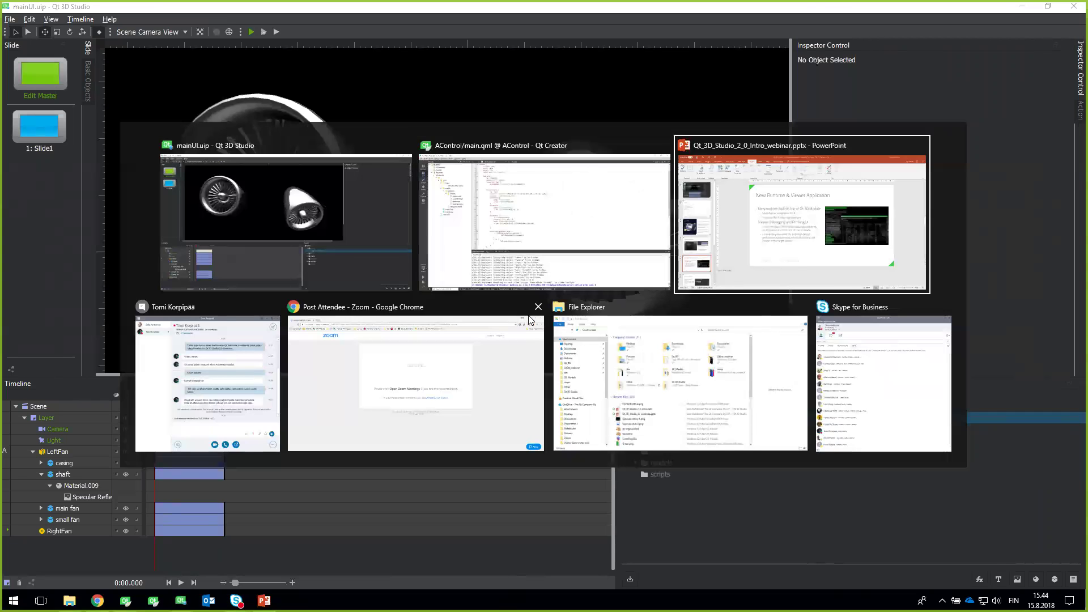